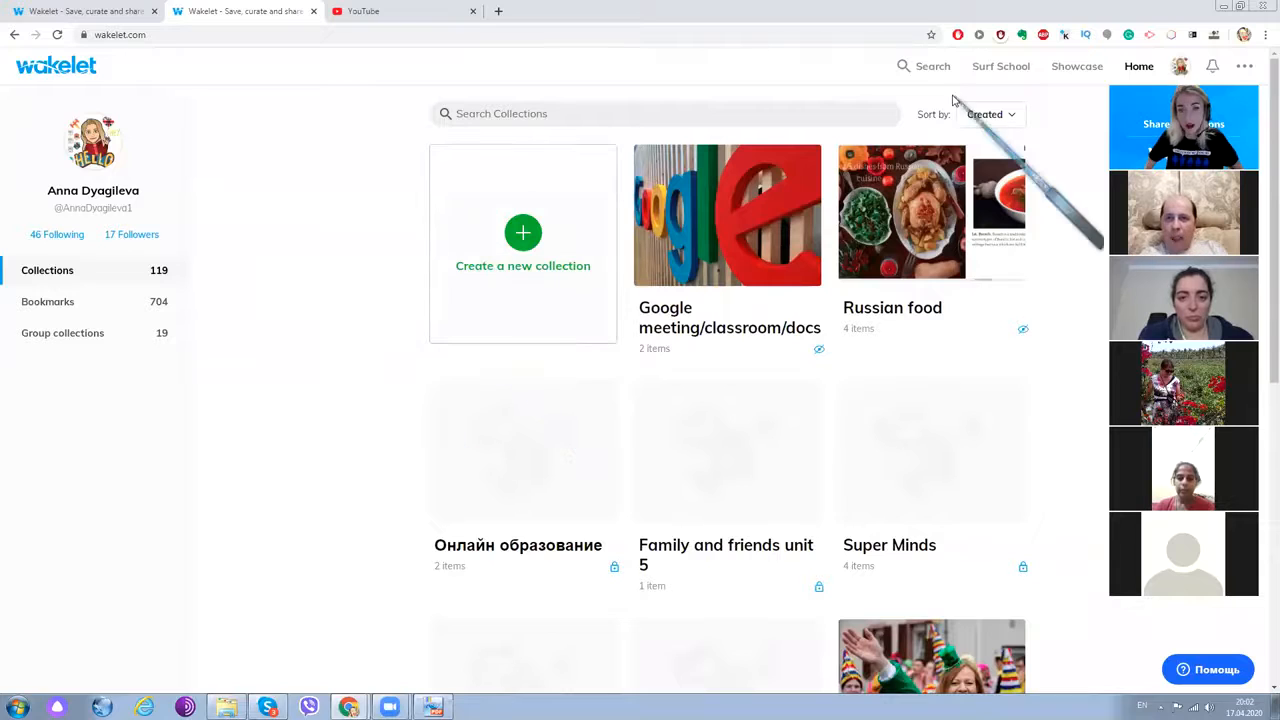
- Switch to the browser tab holding the public Wakelet profile page
{"action": "left_click", "coordinate": [80, 12]}
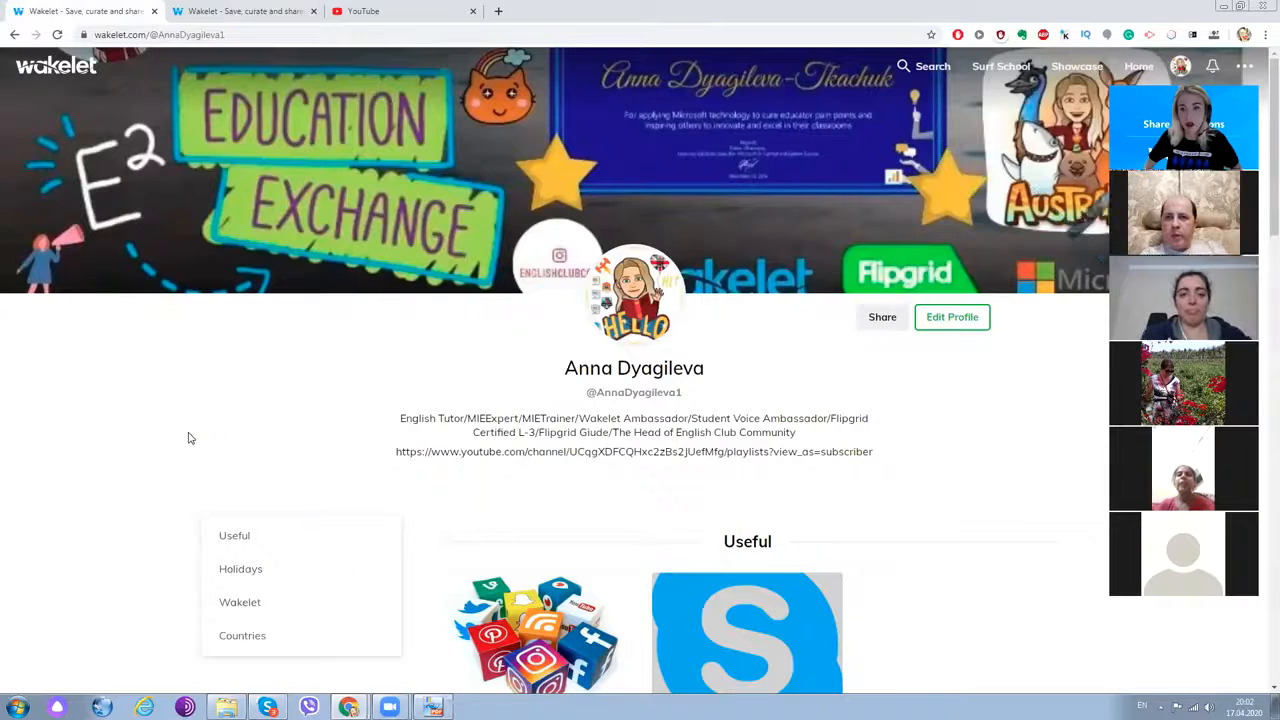
- Move the floating video panel aside so the profile's banner, bio and sections are visible
{"action": "left_click_drag", "start_coordinate": [1225, 61], "coordinate": [1215, 103]}
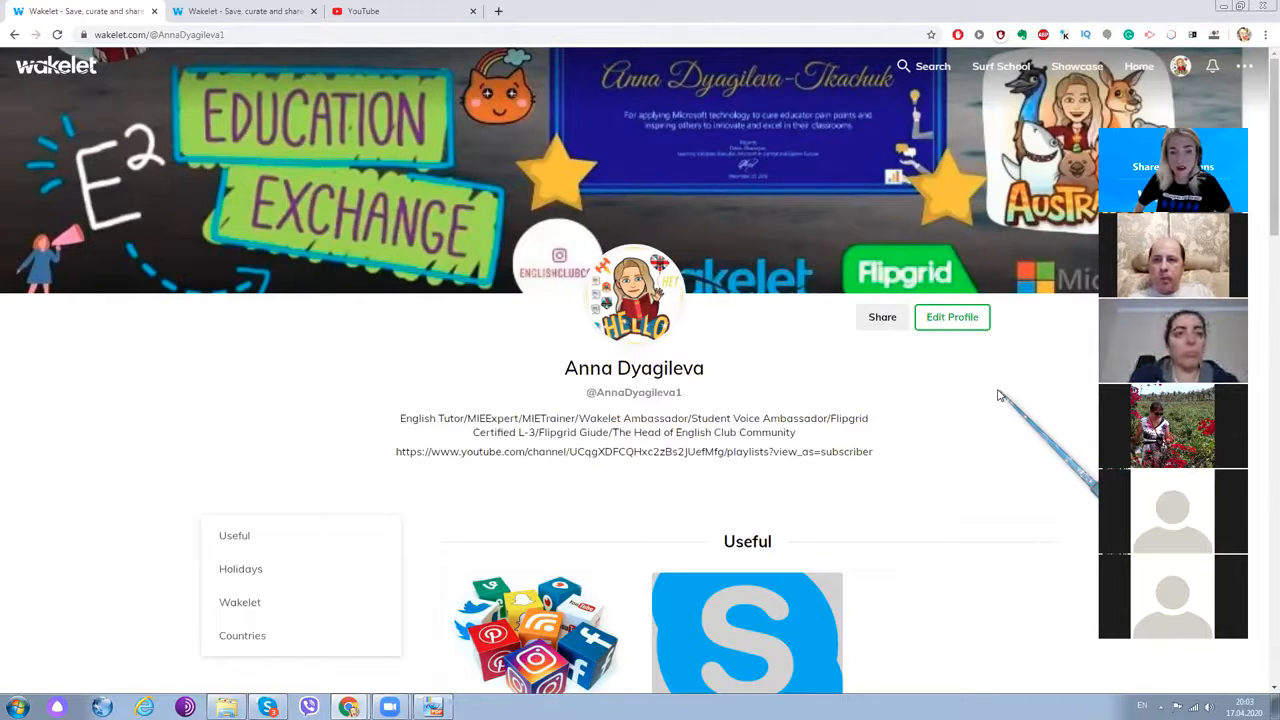
{"action": "scroll", "coordinate": [694, 100], "scroll_direction": "down", "scroll_amount": 1}
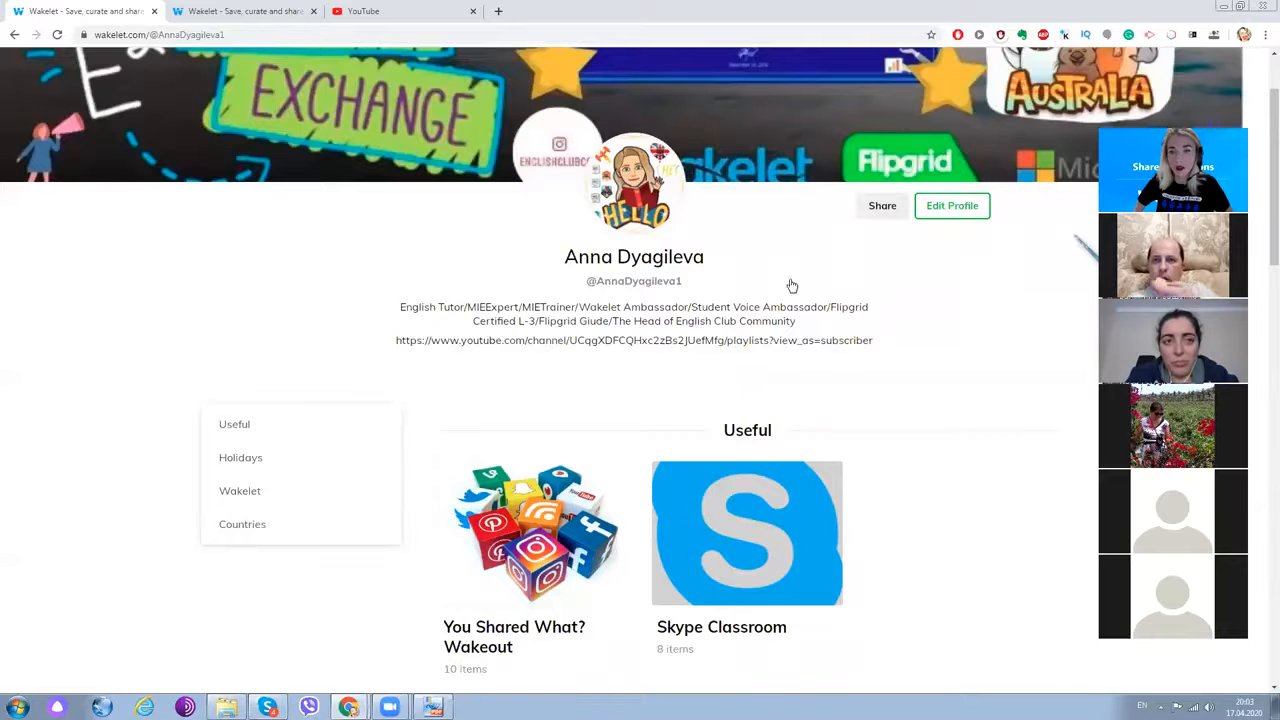
{"action": "scroll", "coordinate": [791, 286], "scroll_direction": "down", "scroll_amount": 4}
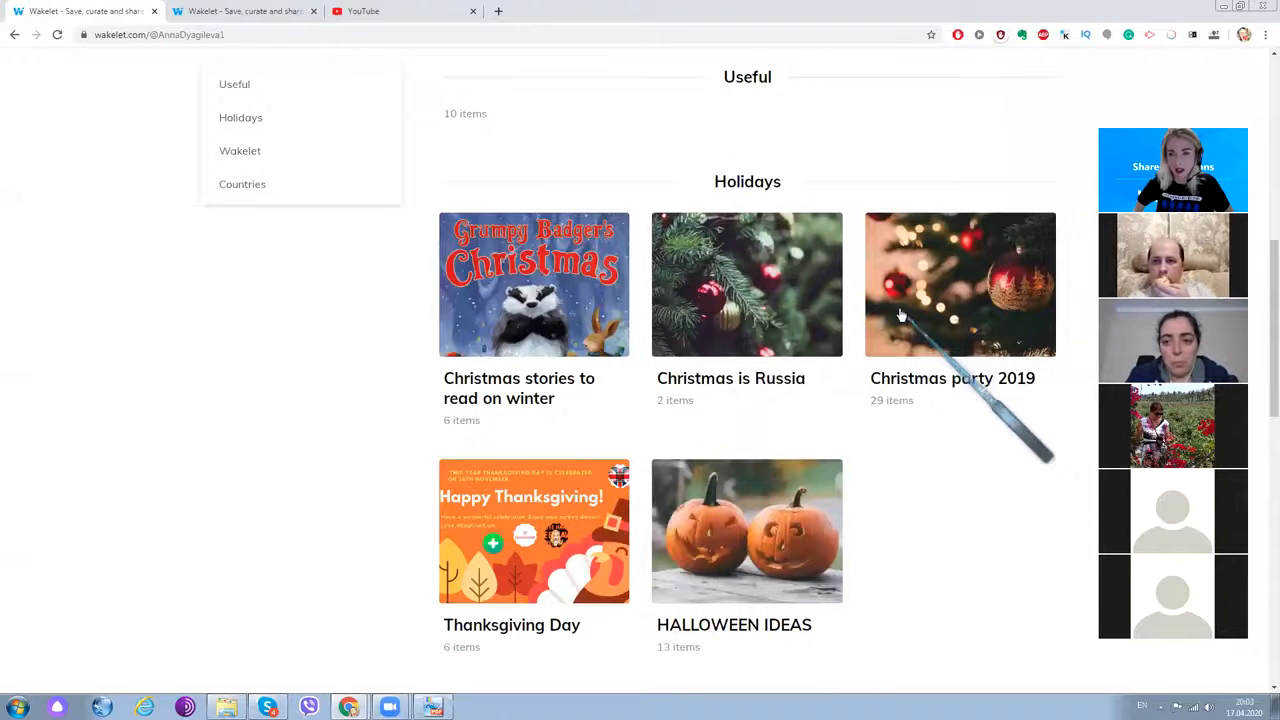
{"action": "scroll", "coordinate": [1264, 280], "scroll_direction": "up", "scroll_amount": 3}
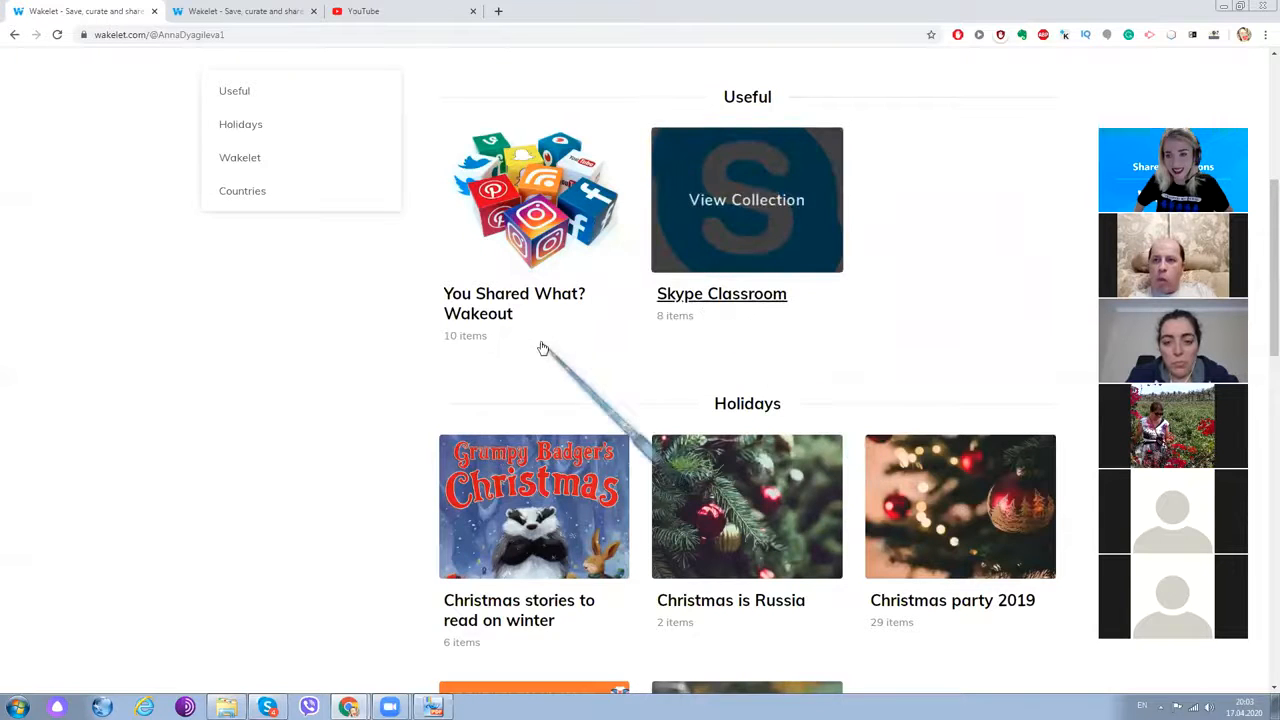
{"action": "scroll", "coordinate": [548, 345], "scroll_direction": "down", "scroll_amount": 3}
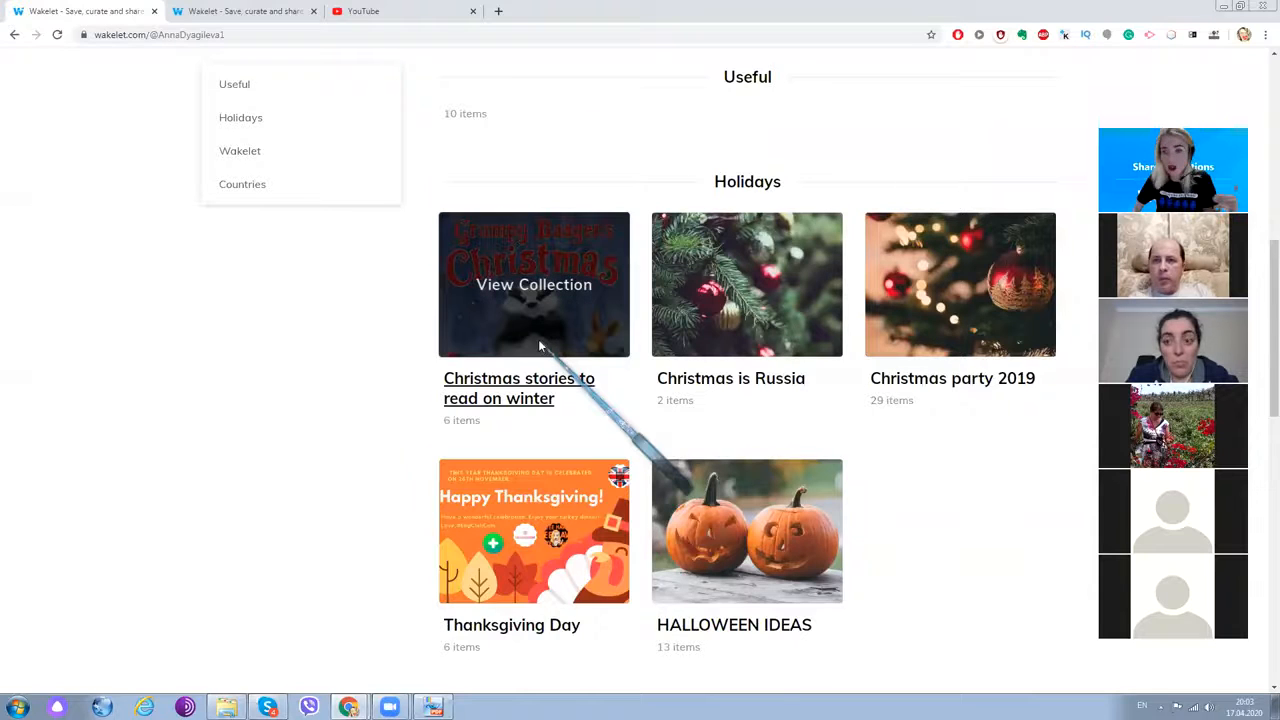
{"action": "scroll", "coordinate": [538, 345], "scroll_direction": "down", "scroll_amount": 3}
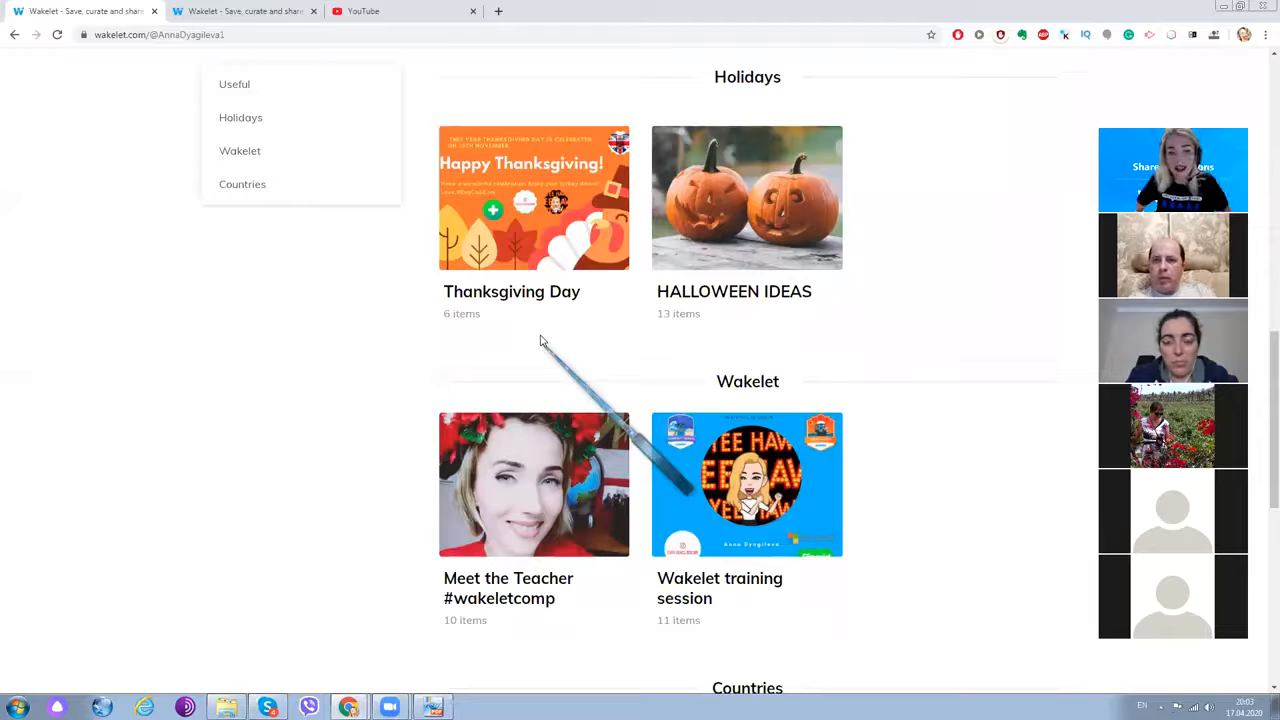
{"action": "scroll", "coordinate": [814, 404], "scroll_direction": "down", "scroll_amount": 4}
{"action": "scroll", "coordinate": [745, 417], "scroll_direction": "up", "scroll_amount": 5}
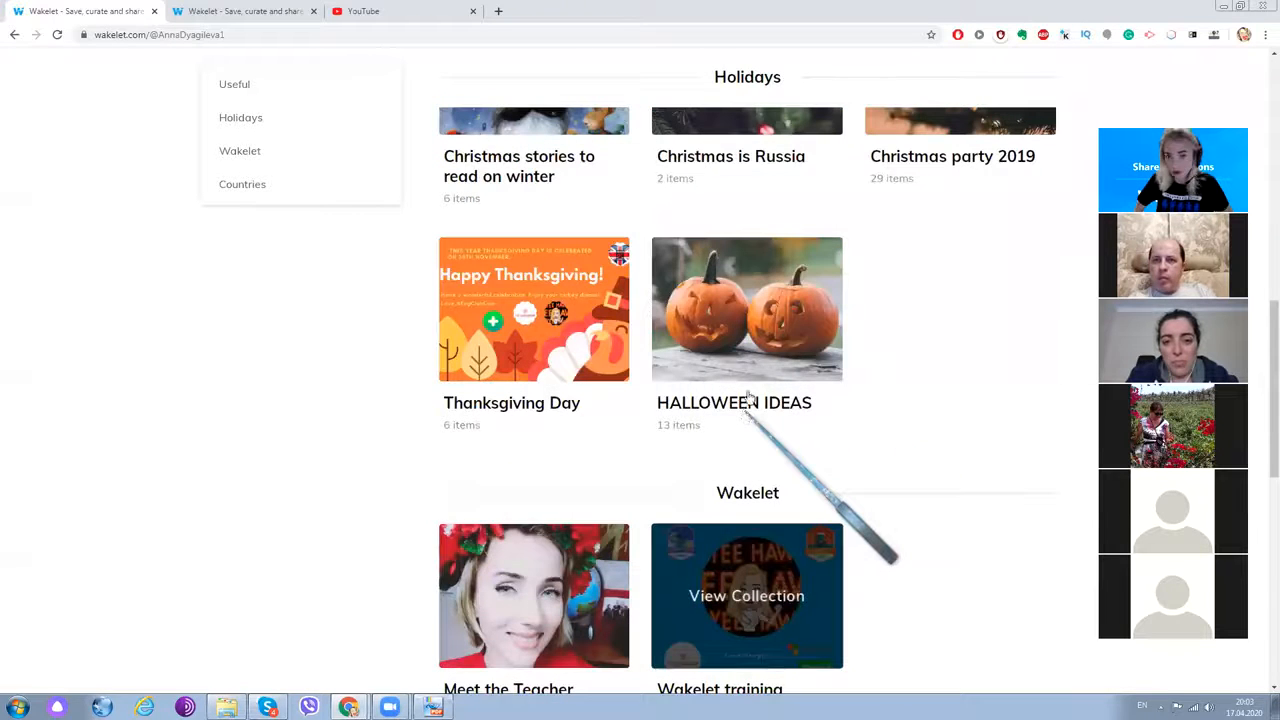
{"action": "scroll", "coordinate": [748, 397], "scroll_direction": "up", "scroll_amount": 1}
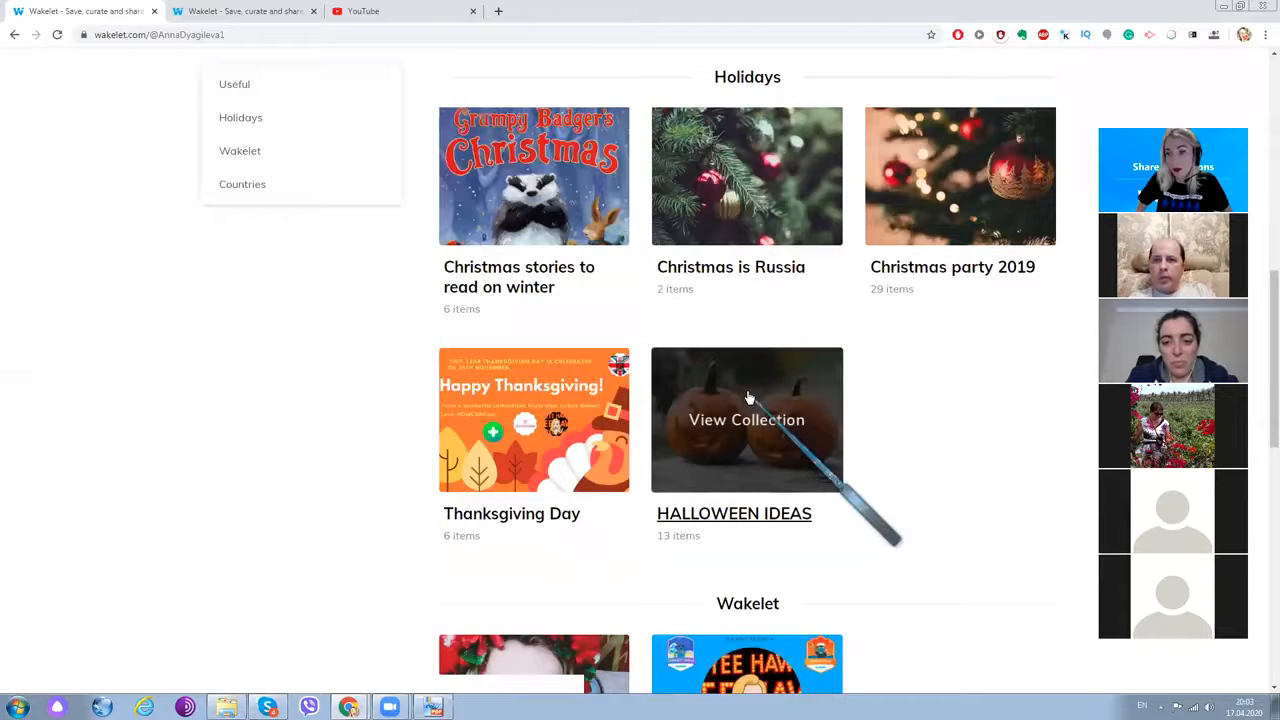
{"action": "scroll", "coordinate": [977, 363], "scroll_direction": "up", "scroll_amount": 2}
{"action": "scroll", "coordinate": [977, 363], "scroll_direction": "up", "scroll_amount": 5}
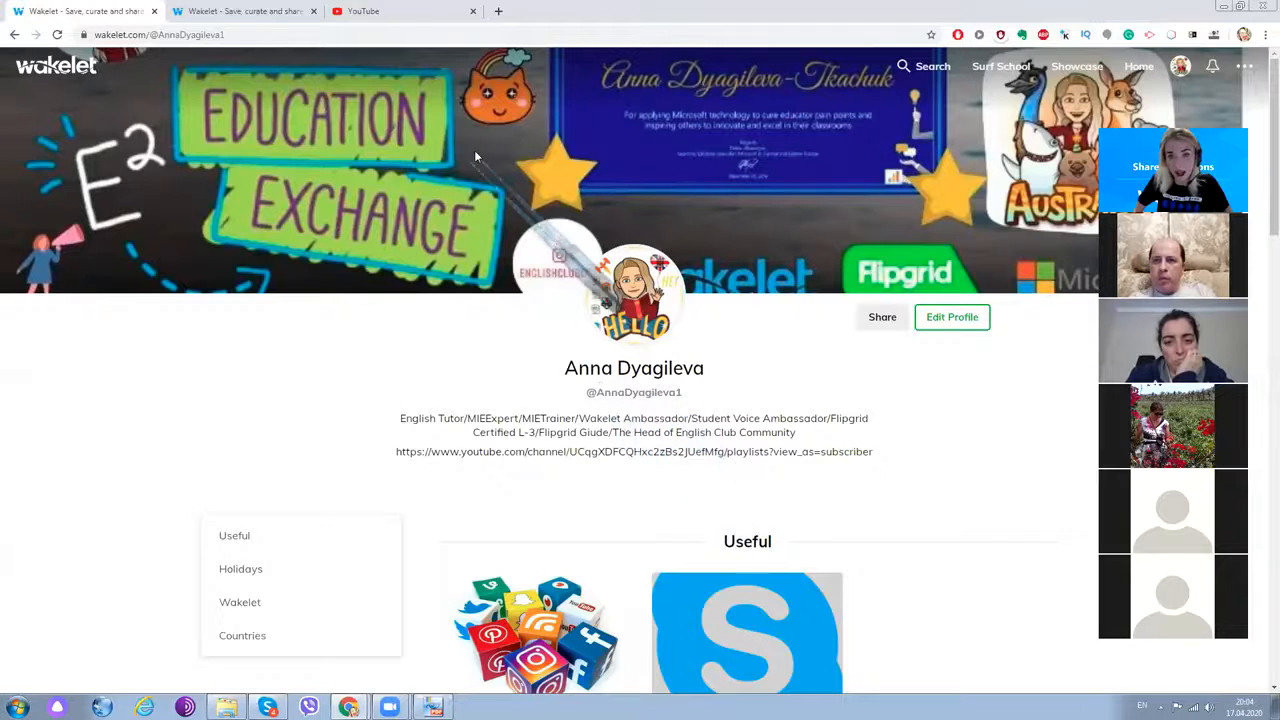
{"action": "scroll", "coordinate": [445, 377], "scroll_direction": "down", "scroll_amount": 2}
{"action": "scroll", "coordinate": [445, 377], "scroll_direction": "up", "scroll_amount": 2}
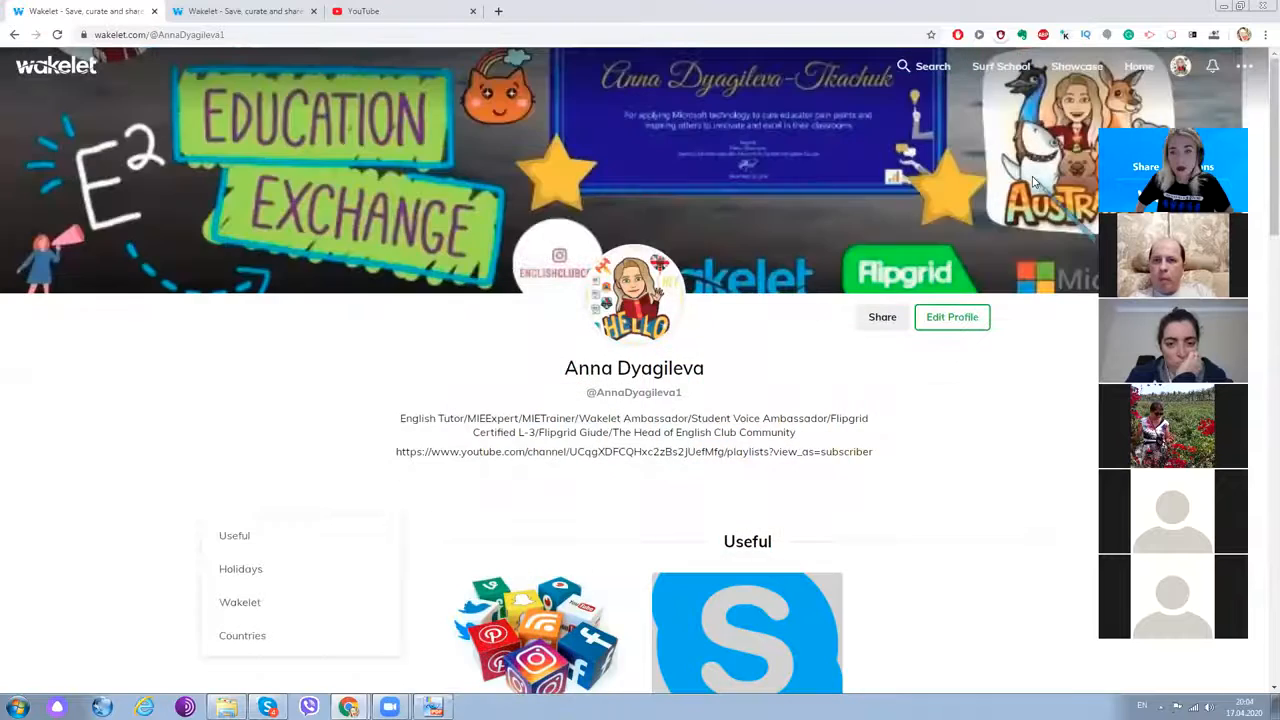
- Go to Home and browse the 119-collection grid, including Russian food
{"action": "left_click", "coordinate": [1146, 70]}
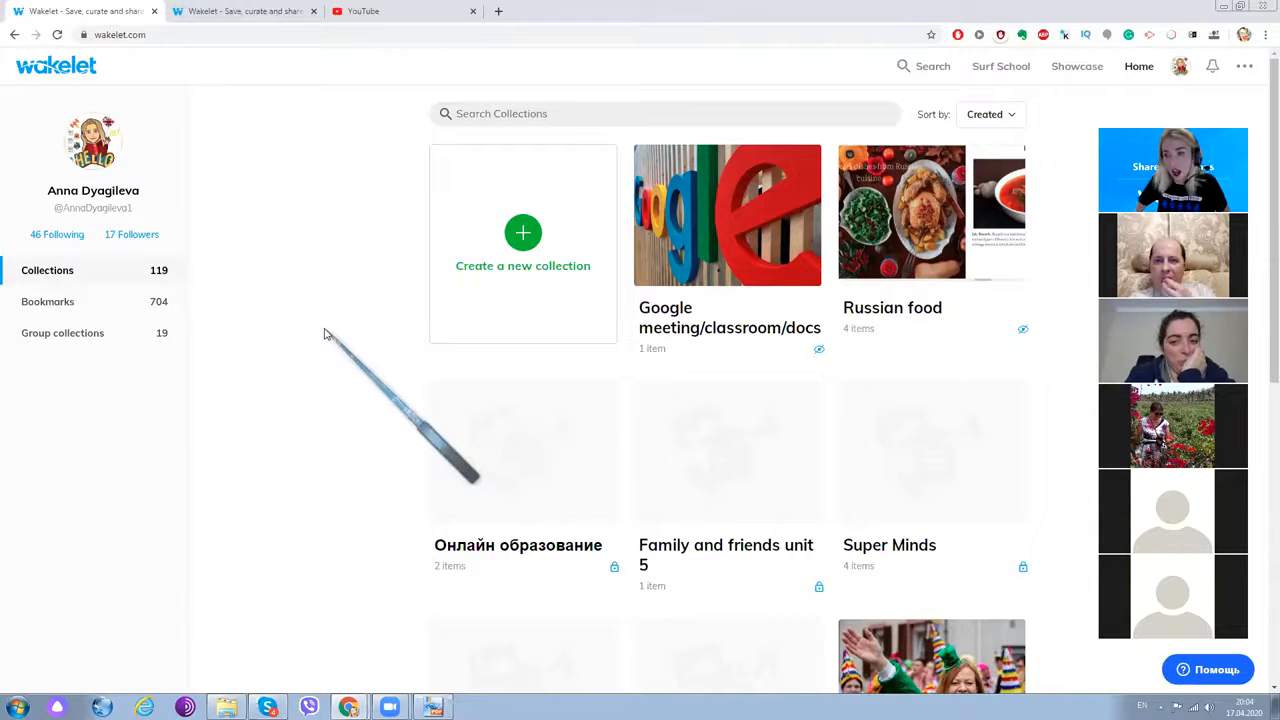
{"action": "scroll", "coordinate": [276, 350], "scroll_direction": "down", "scroll_amount": 1}
{"action": "scroll", "coordinate": [276, 350], "scroll_direction": "down", "scroll_amount": 5}
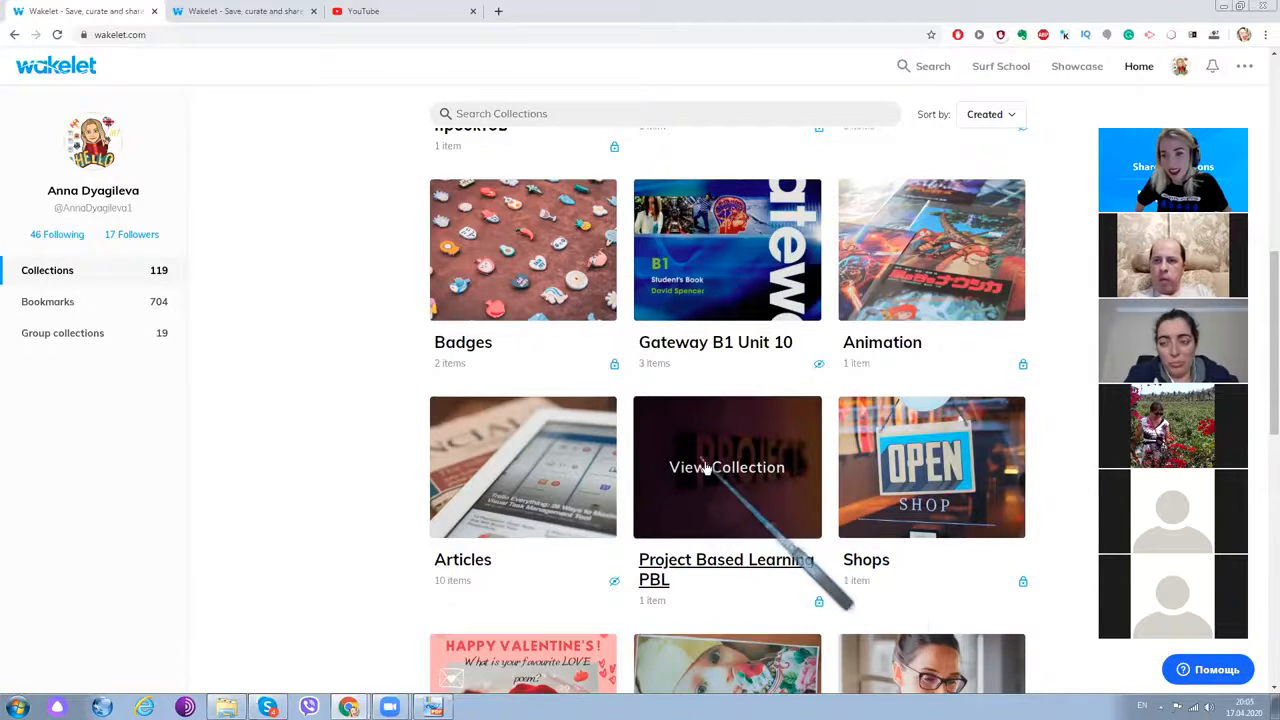
{"action": "scroll", "coordinate": [378, 434], "scroll_direction": "up", "scroll_amount": 3}
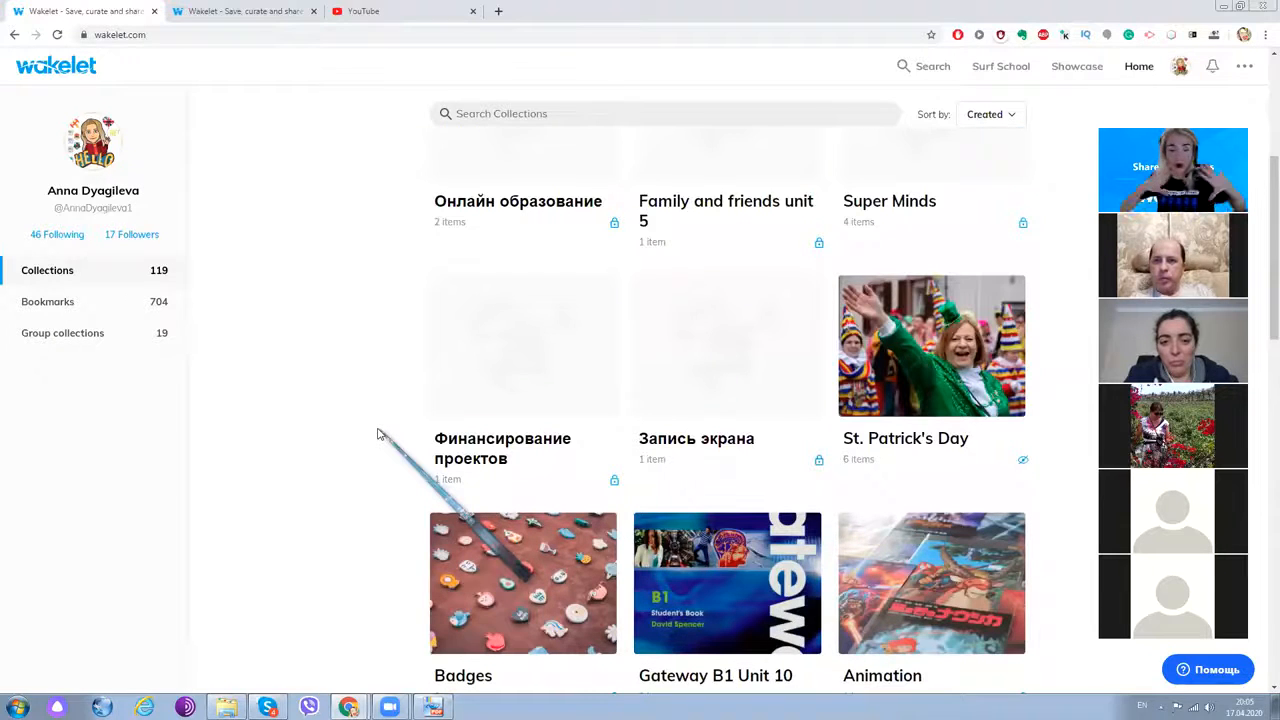
{"action": "scroll", "coordinate": [378, 434], "scroll_direction": "up", "scroll_amount": 2}
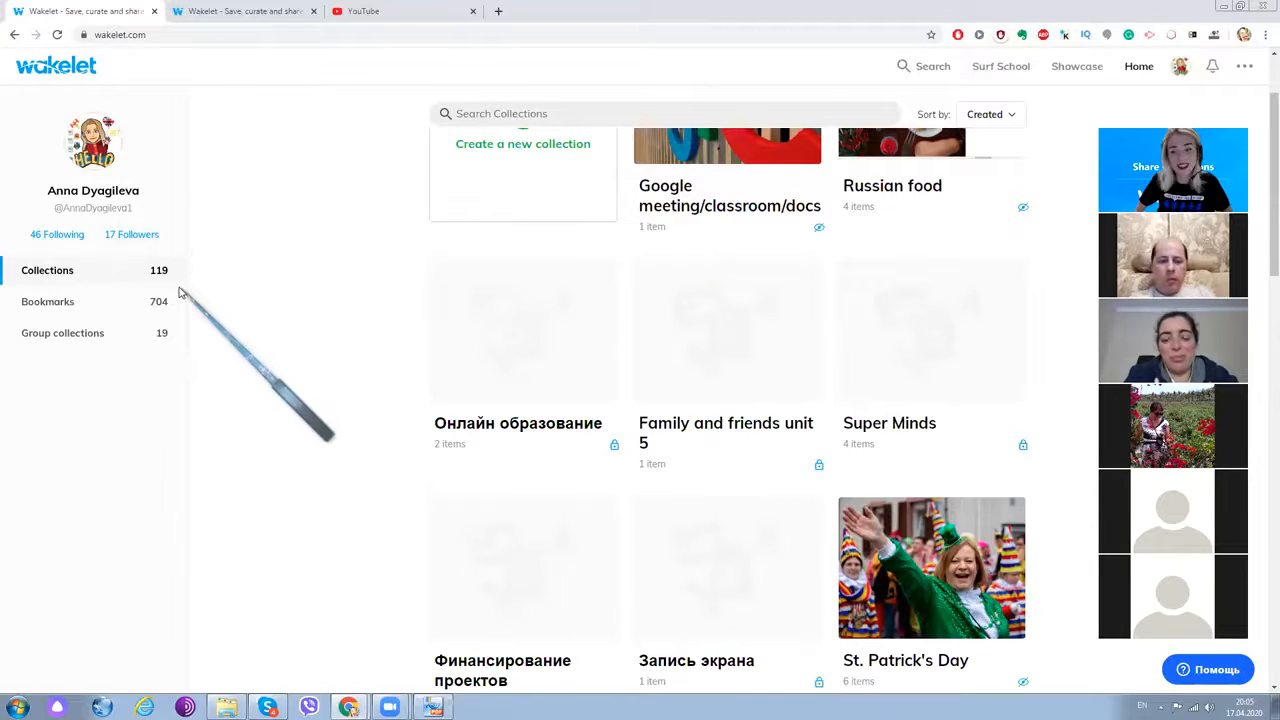
- Browse the 97 saved bookmarks, such as Websites and Ideas for Distance Learning
{"action": "left_click", "coordinate": [40, 301]}
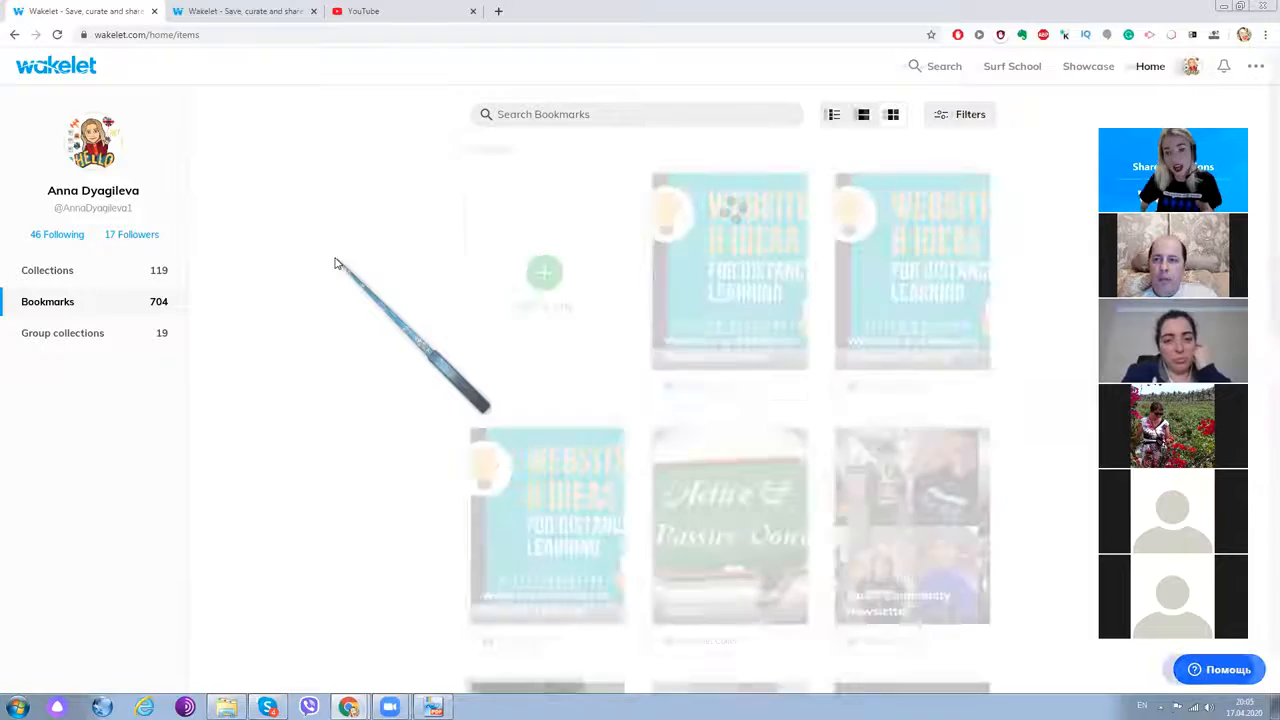
{"action": "scroll", "coordinate": [786, 314], "scroll_direction": "down", "scroll_amount": 3}
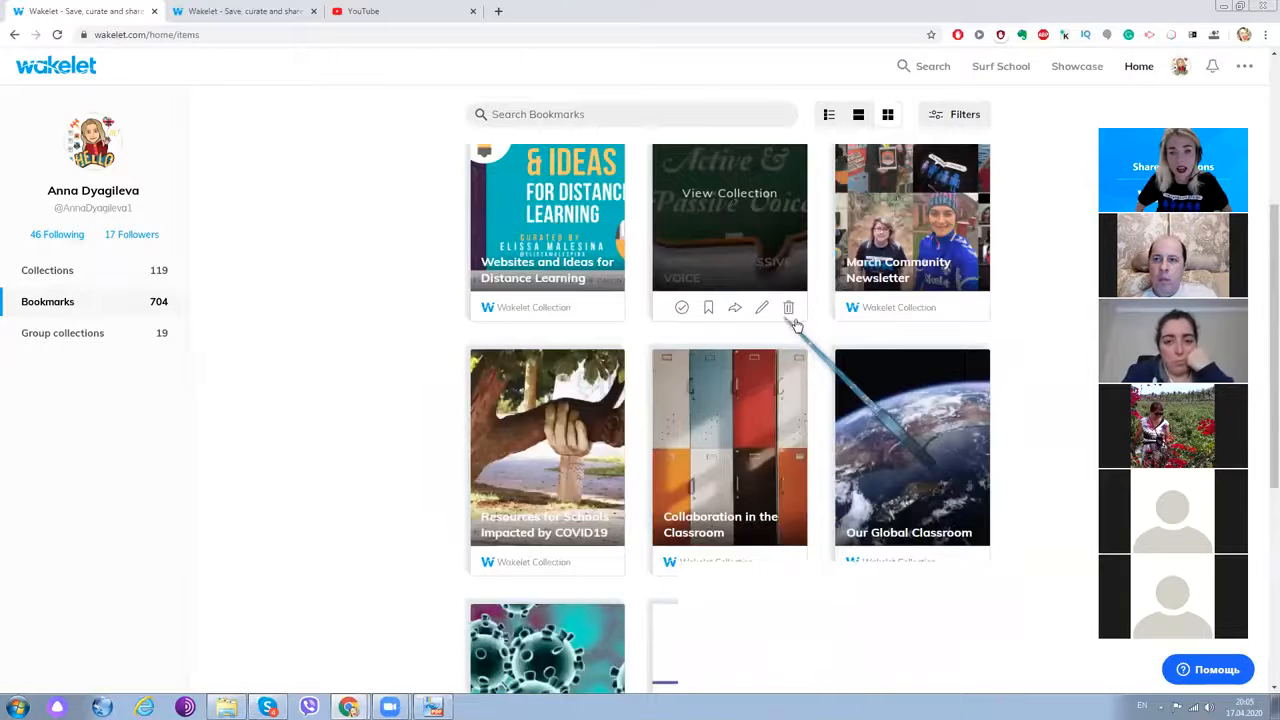
{"action": "scroll", "coordinate": [797, 326], "scroll_direction": "down", "scroll_amount": 1}
{"action": "scroll", "coordinate": [797, 326], "scroll_direction": "up", "scroll_amount": 1}
{"action": "scroll", "coordinate": [797, 326], "scroll_direction": "down", "scroll_amount": 2}
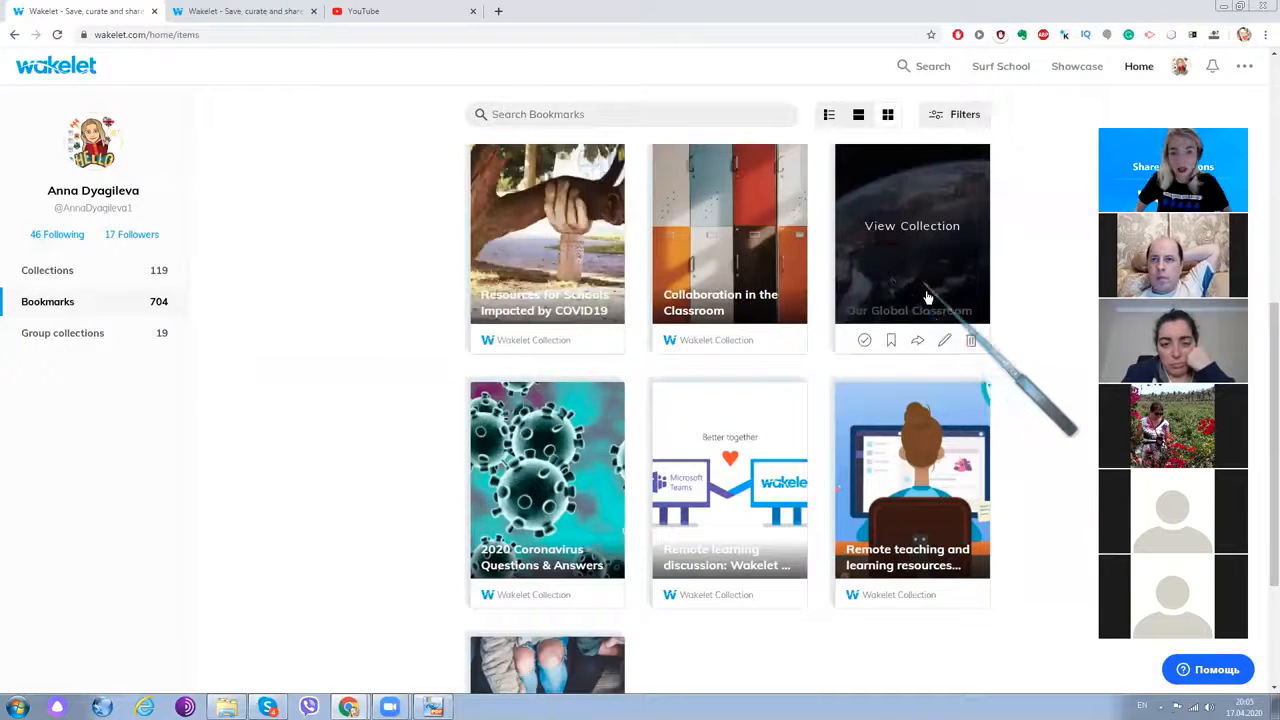
{"action": "scroll", "coordinate": [916, 308], "scroll_direction": "down", "scroll_amount": 2}
{"action": "scroll", "coordinate": [916, 308], "scroll_direction": "down", "scroll_amount": 1}
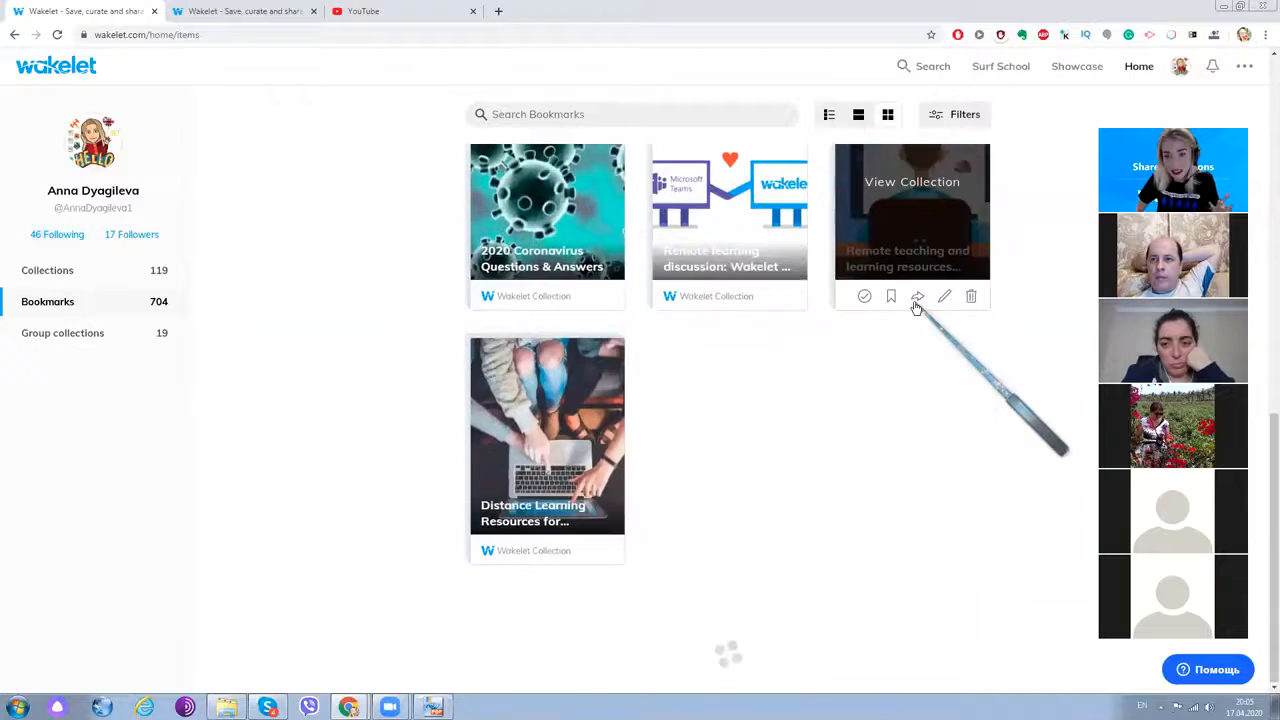
{"action": "scroll", "coordinate": [916, 308], "scroll_direction": "up", "scroll_amount": 3}
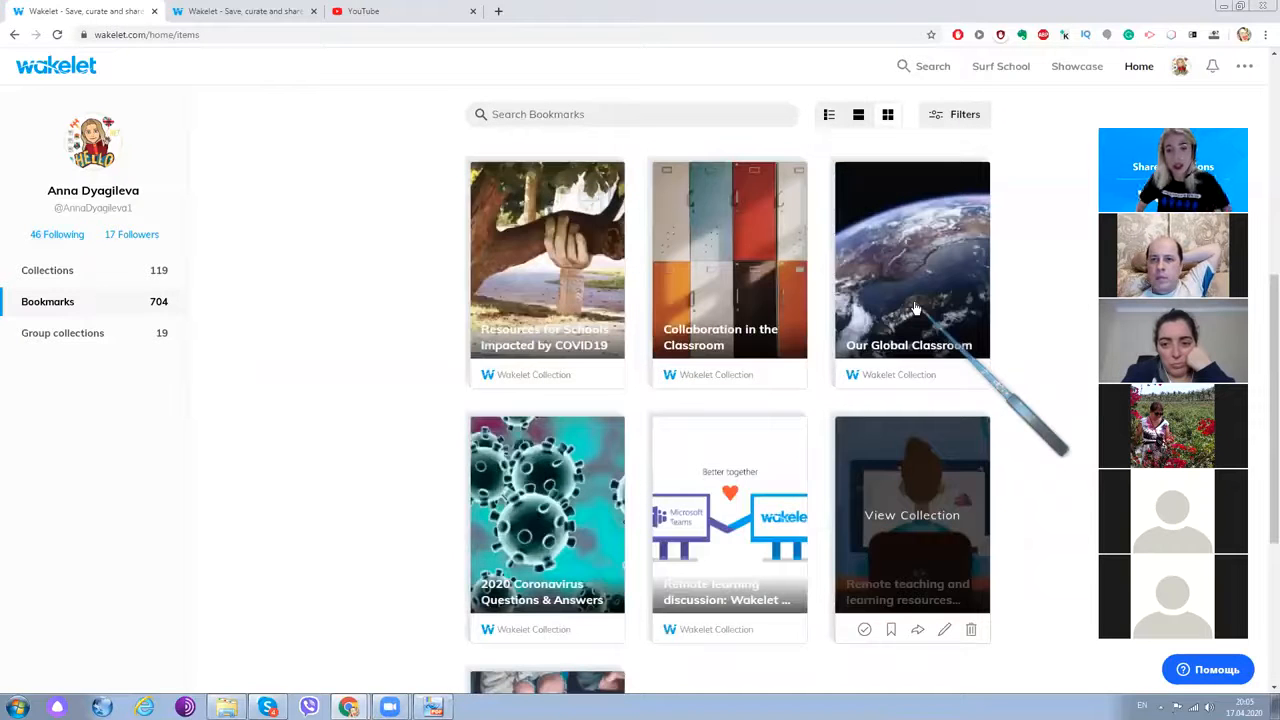
{"action": "scroll", "coordinate": [643, 266], "scroll_direction": "up", "scroll_amount": 7}
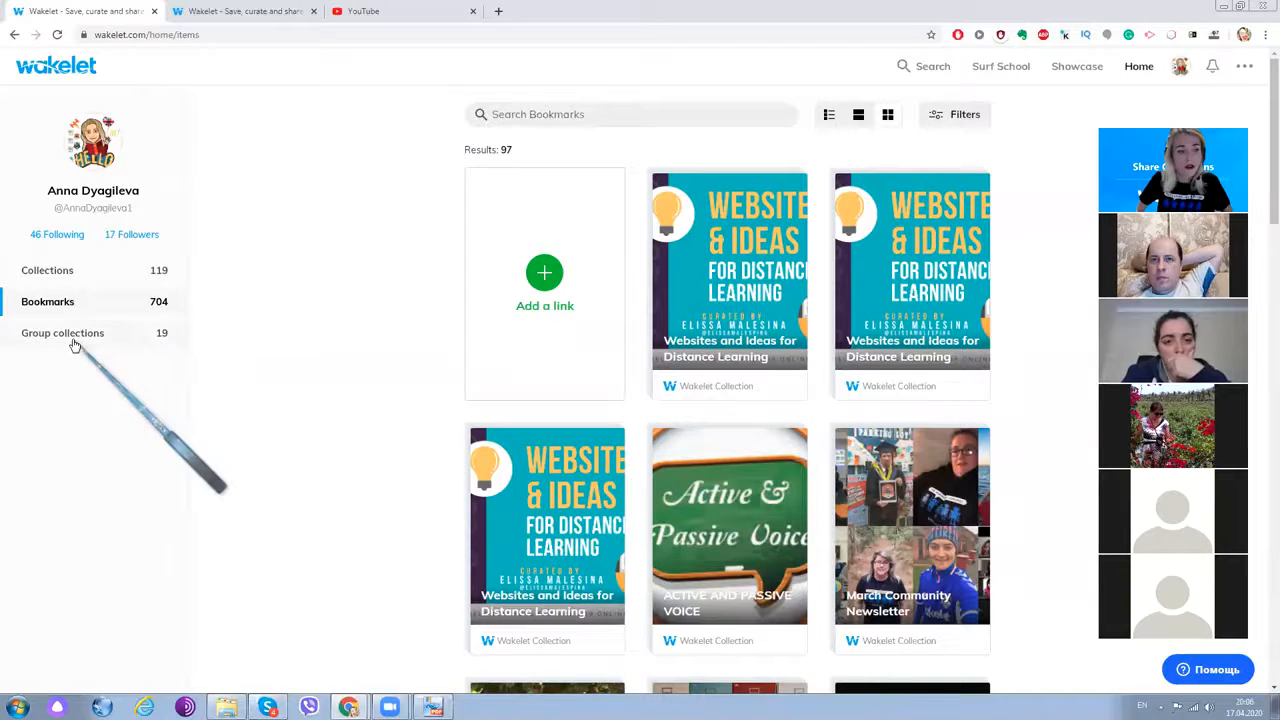
- View Group collections like Alphabet chants, Gateway B1 Unit 10 and The History of Russia
{"action": "left_click", "coordinate": [129, 332]}
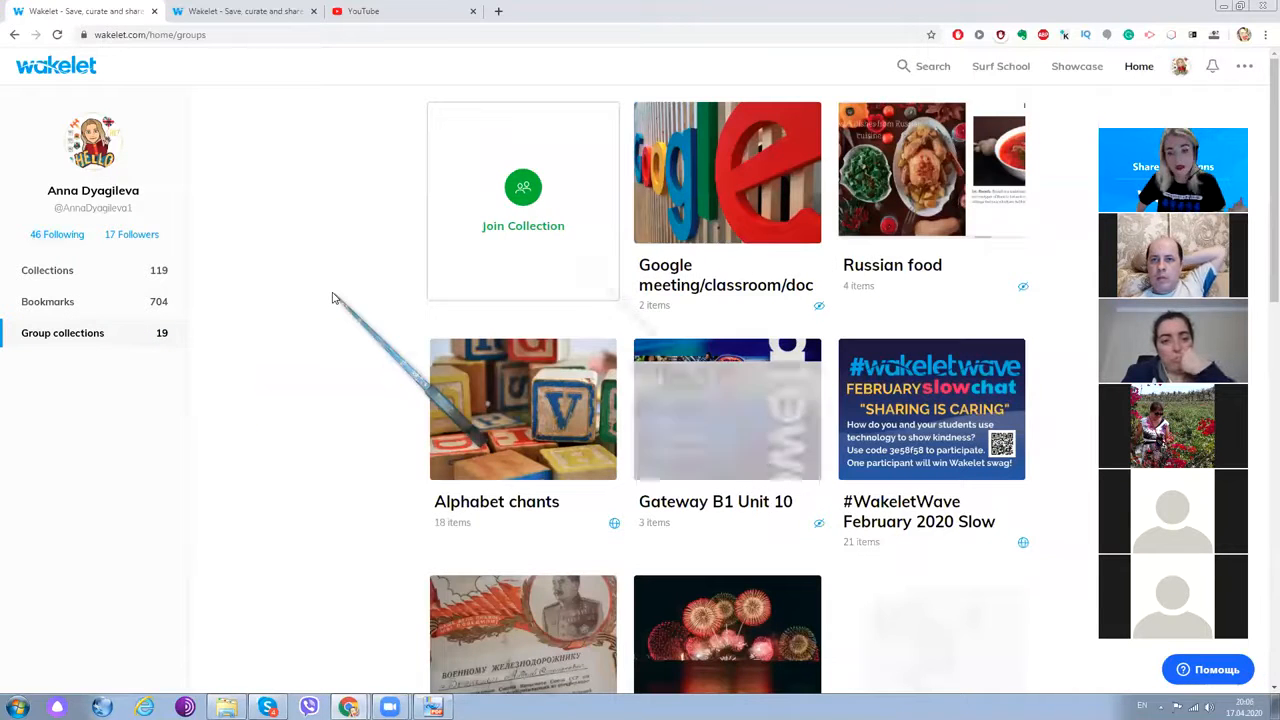
{"action": "scroll", "coordinate": [601, 290], "scroll_direction": "down", "scroll_amount": 7}
{"action": "scroll", "coordinate": [601, 290], "scroll_direction": "down", "scroll_amount": 3}
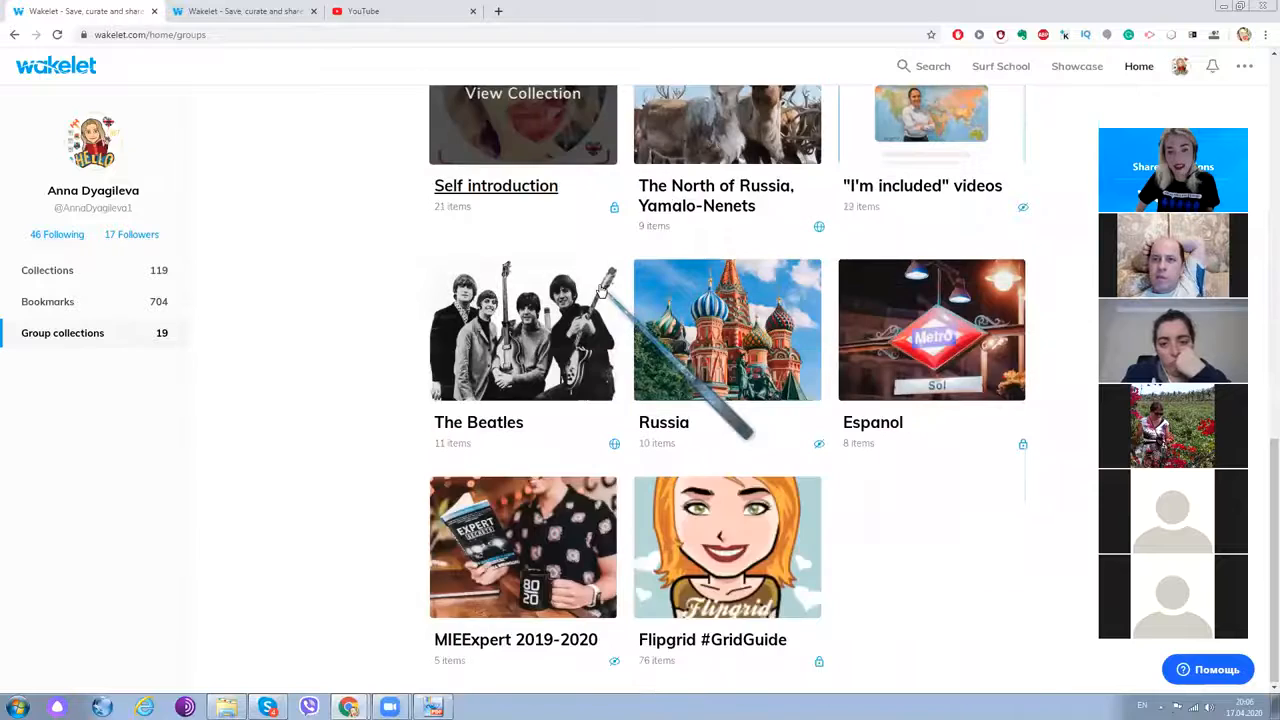
{"action": "scroll", "coordinate": [601, 290], "scroll_direction": "up", "scroll_amount": 4}
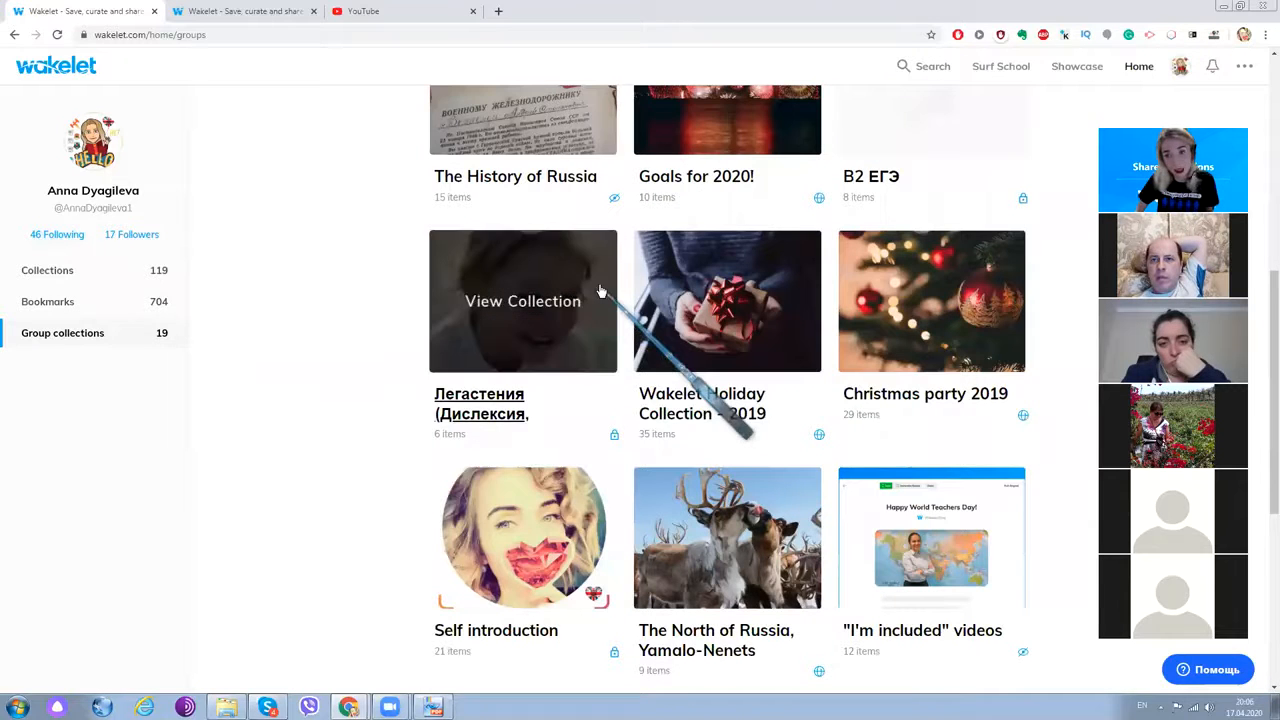
{"action": "scroll", "coordinate": [601, 290], "scroll_direction": "up", "scroll_amount": 1}
{"action": "scroll", "coordinate": [601, 289], "scroll_direction": "up", "scroll_amount": 3}
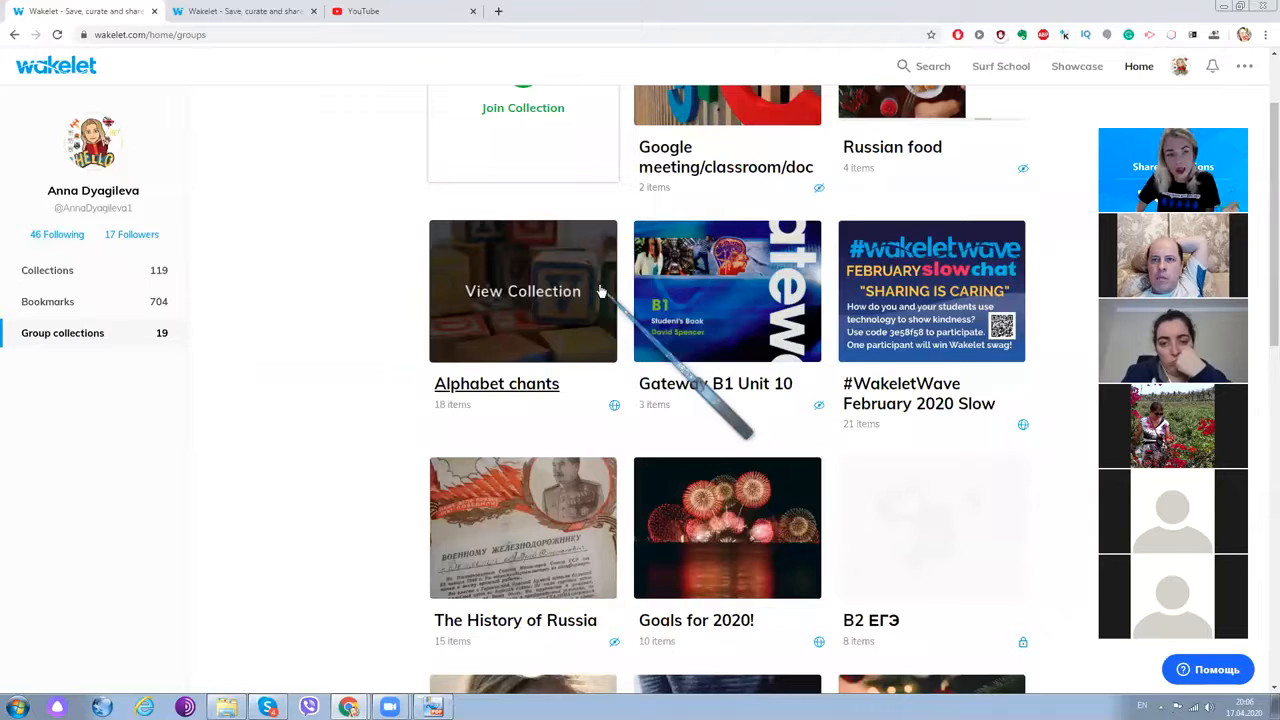
- Return to own Collections, showing Google meeting/classroom/docs, Russian food and Super Minds
{"action": "left_click", "coordinate": [69, 276]}
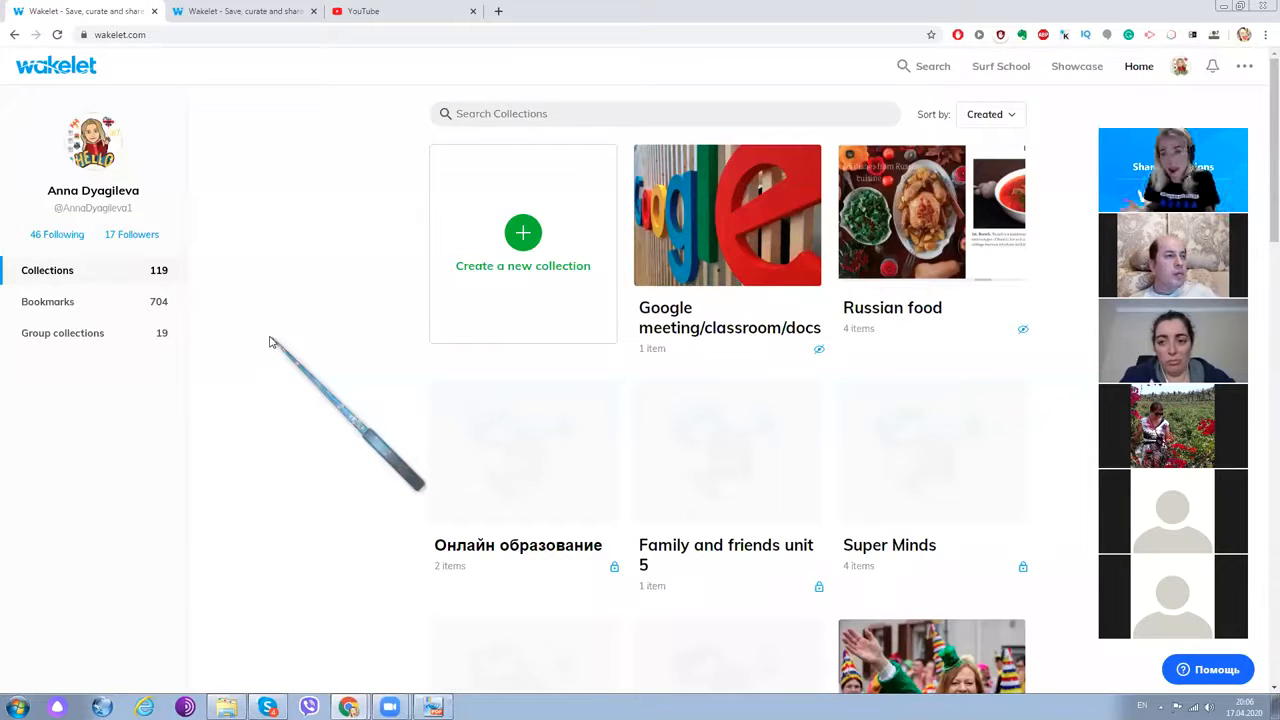
{"action": "scroll", "coordinate": [405, 333], "scroll_direction": "down", "scroll_amount": 6}
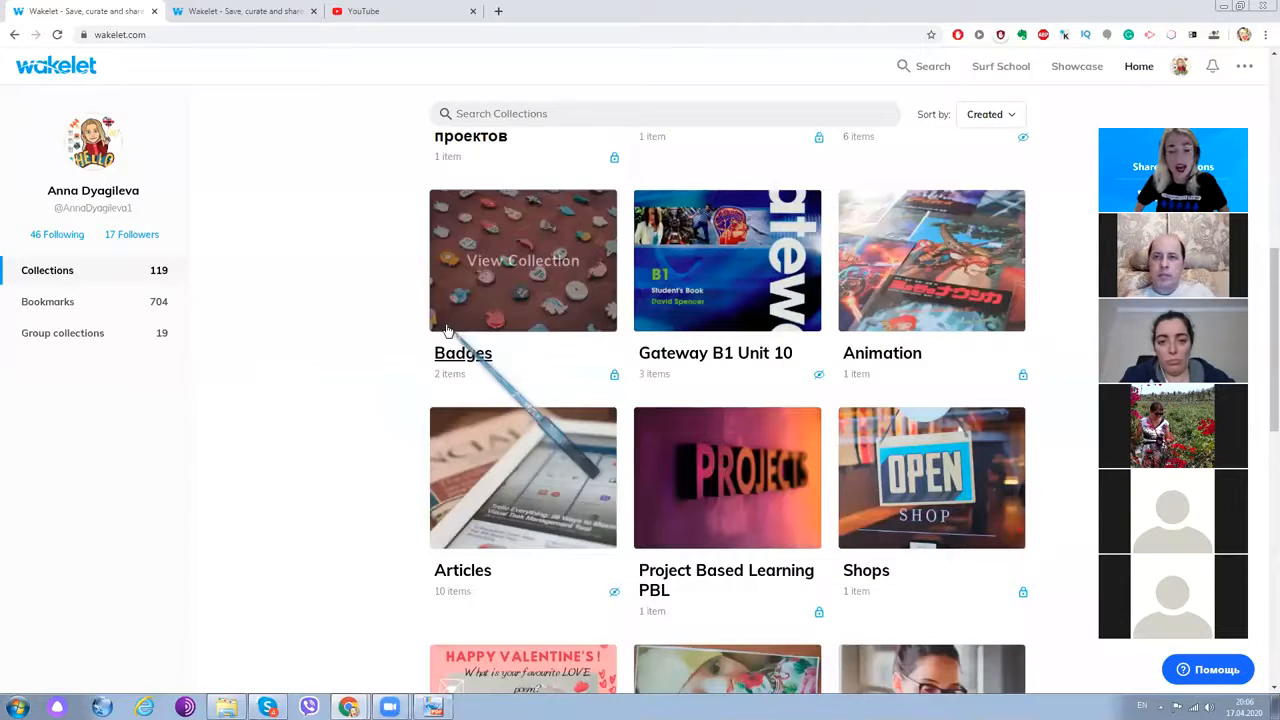
{"action": "scroll", "coordinate": [447, 330], "scroll_direction": "up", "scroll_amount": 10}
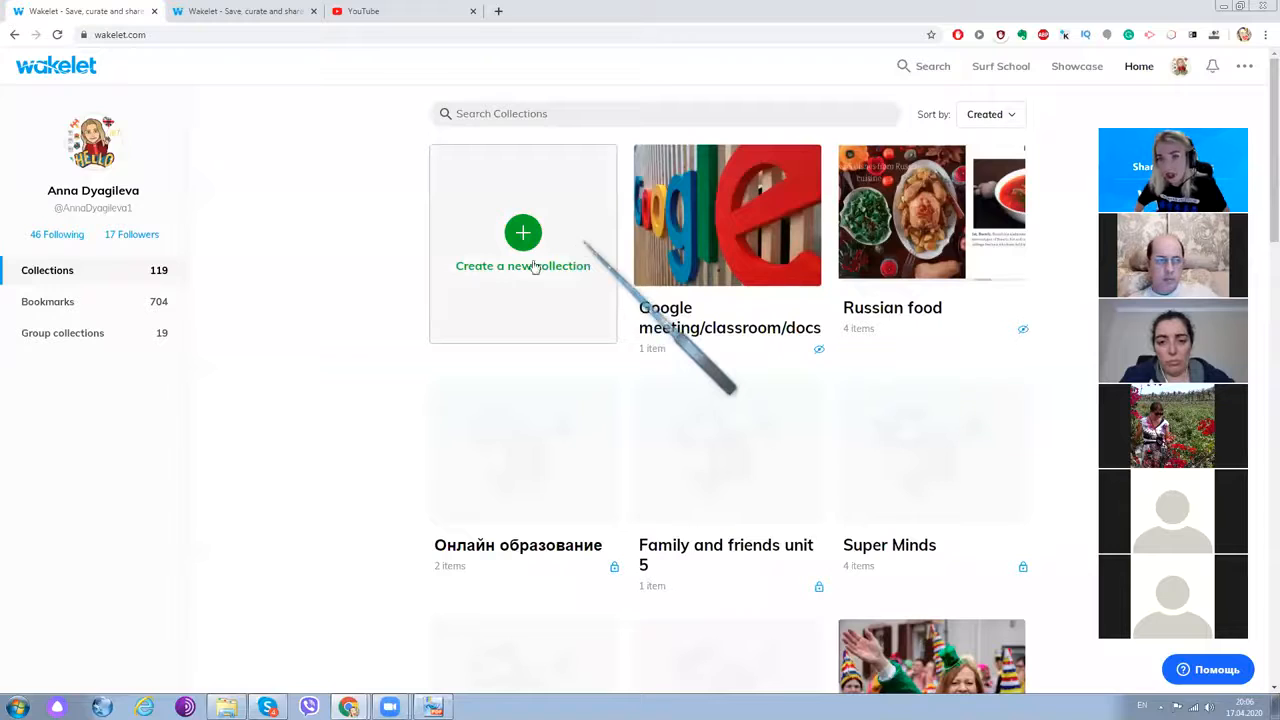
{"action": "scroll", "coordinate": [455, 295], "scroll_direction": "down", "scroll_amount": 1}
{"action": "scroll", "coordinate": [480, 300], "scroll_direction": "up", "scroll_amount": 1}
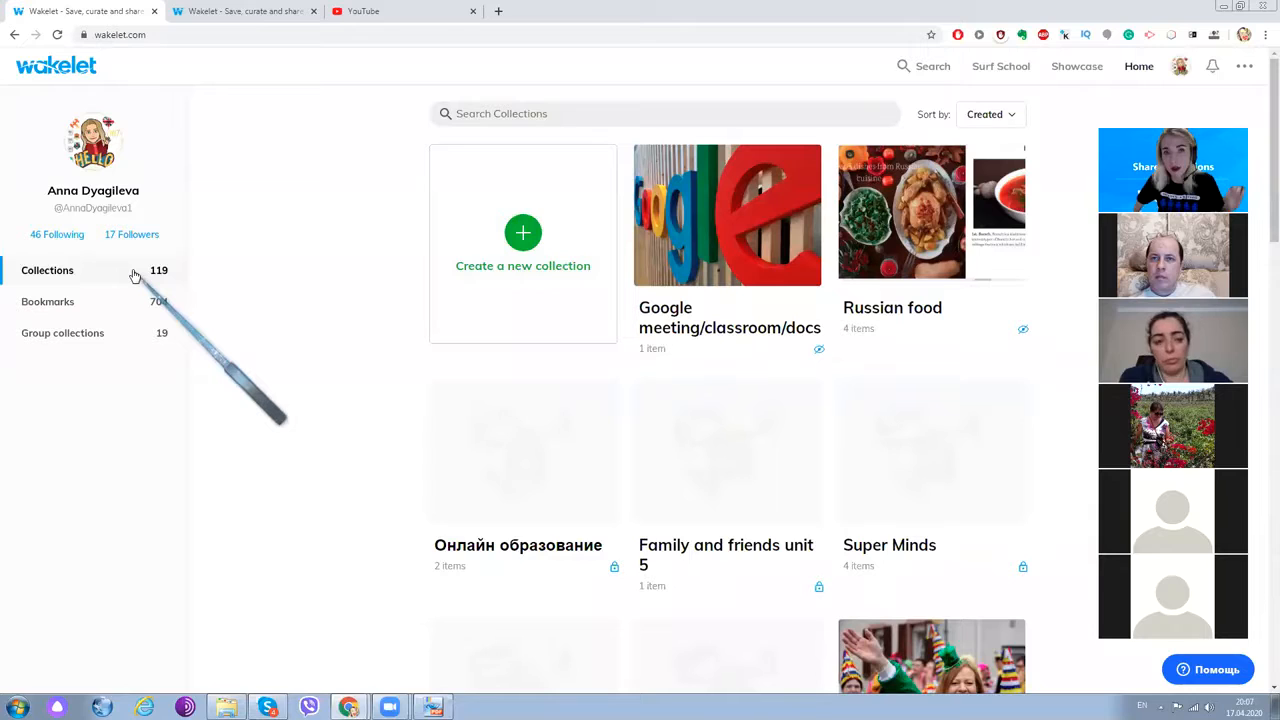
- Search collections for 'wakelet' and open the Wakelet training session result
{"action": "left_click", "coordinate": [590, 114]}
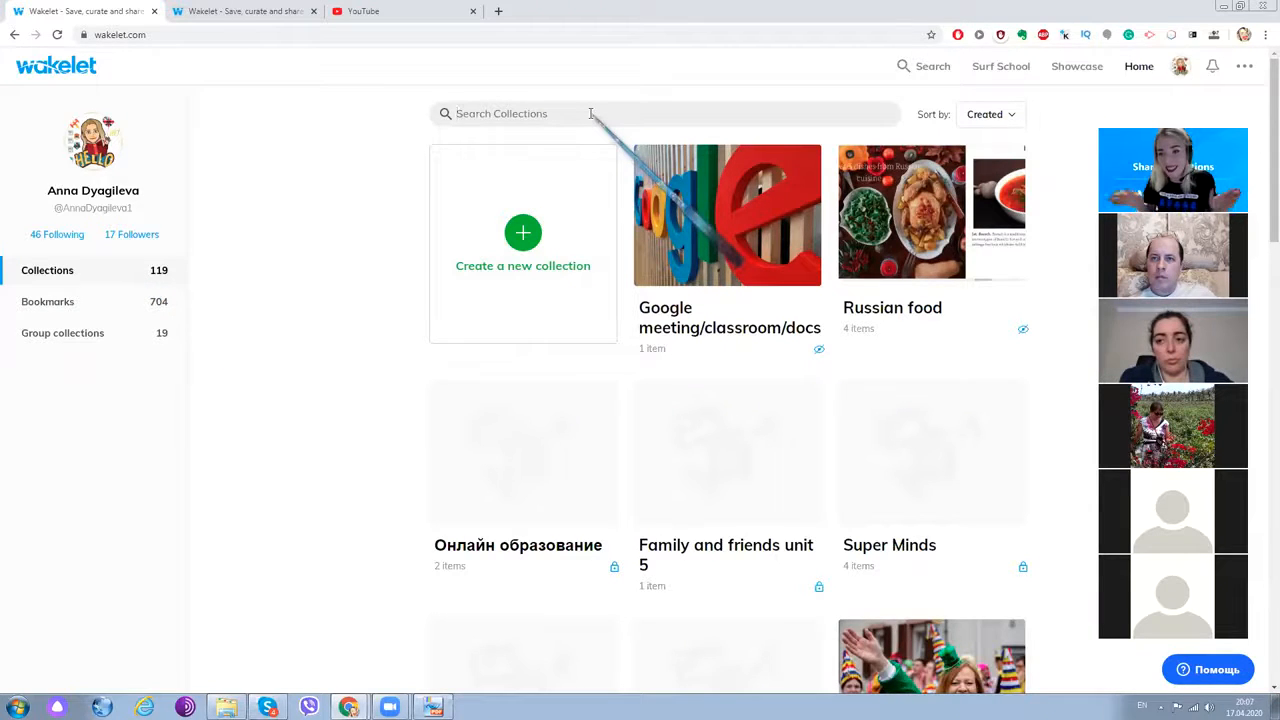
{"action": "type", "text": "wakelet"}
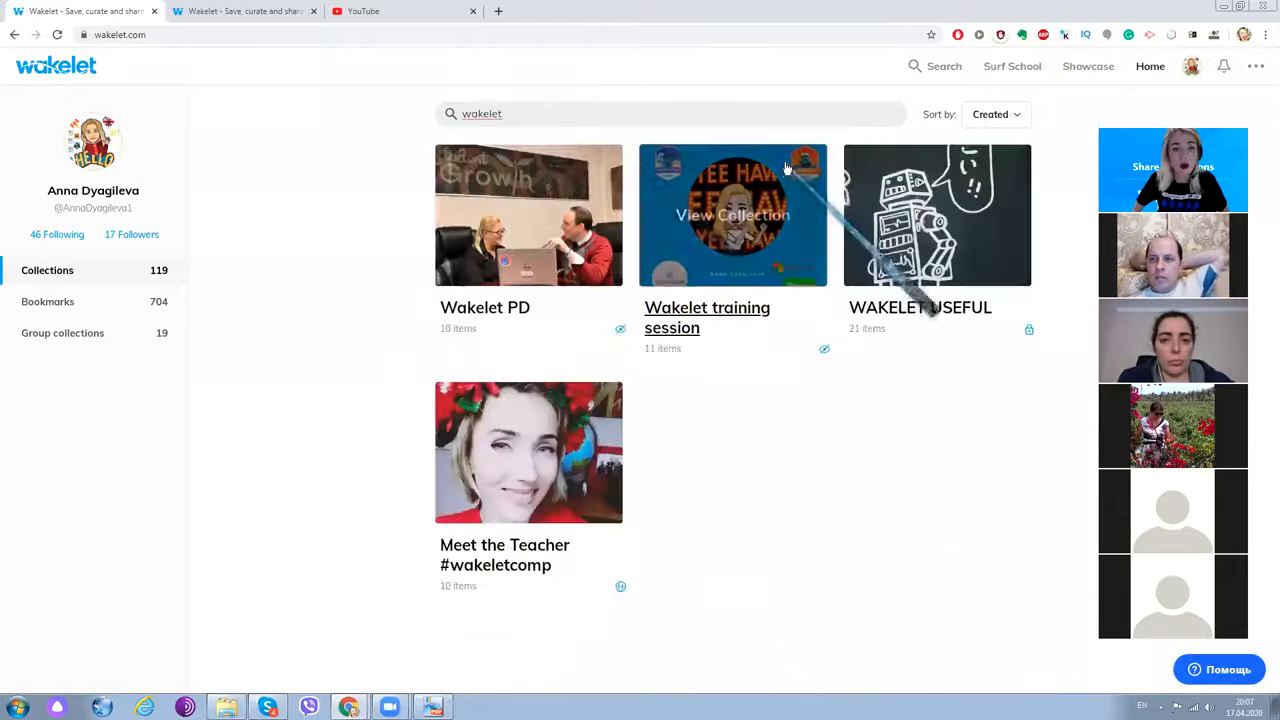
{"action": "left_click", "coordinate": [728, 188]}
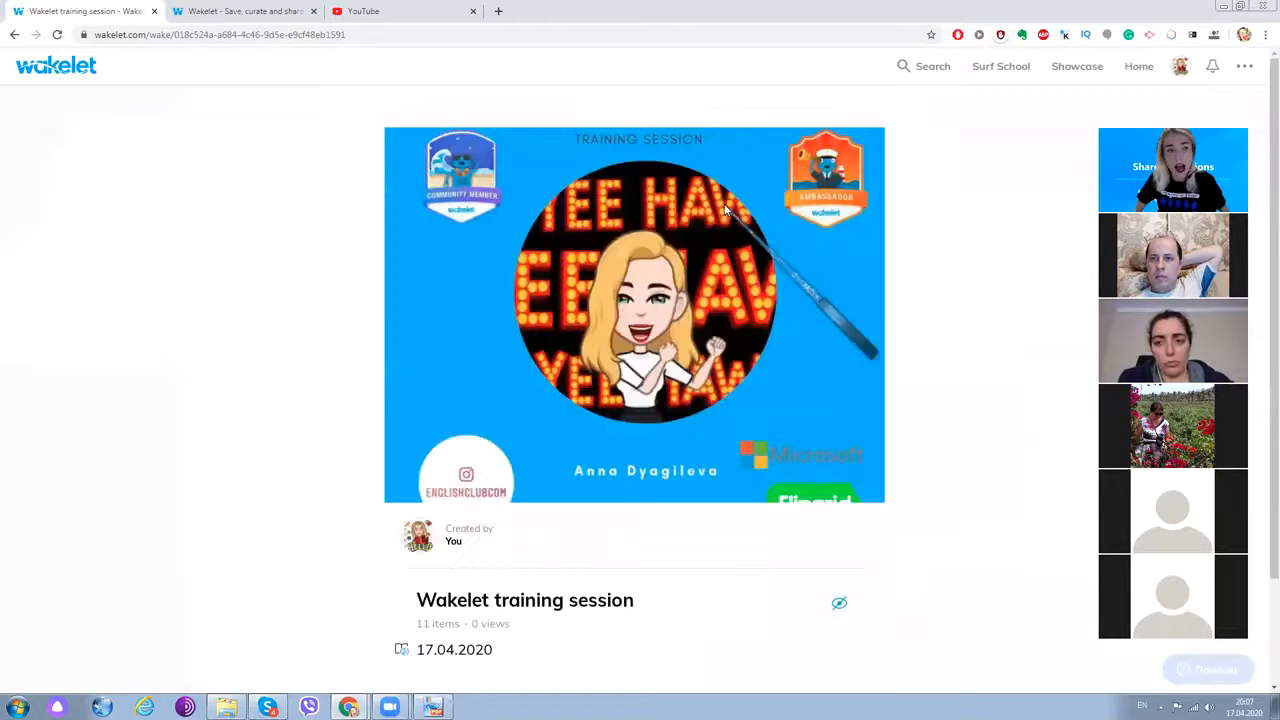
- Browse the training session items, such as A Beginners Guide to Wakelet and Wakelet for Educators
{"action": "scroll", "coordinate": [703, 237], "scroll_direction": "down", "scroll_amount": 3}
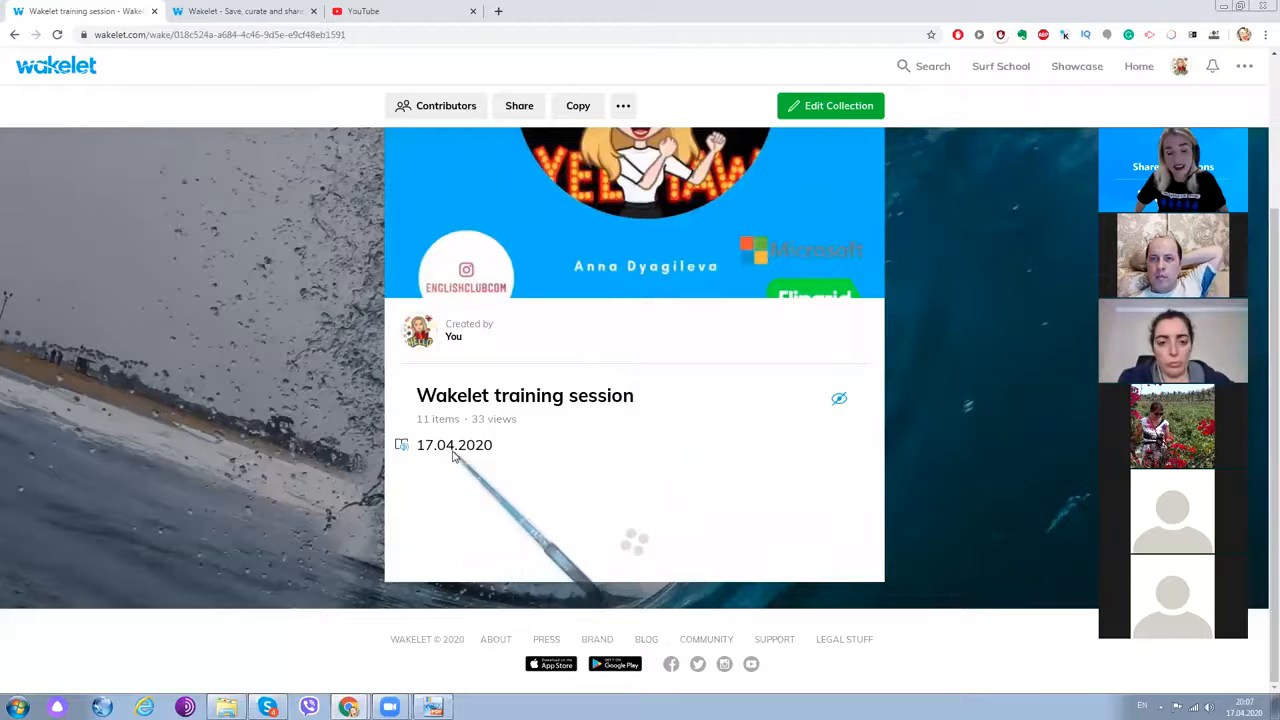
{"action": "scroll", "coordinate": [519, 447], "scroll_direction": "down", "scroll_amount": 2}
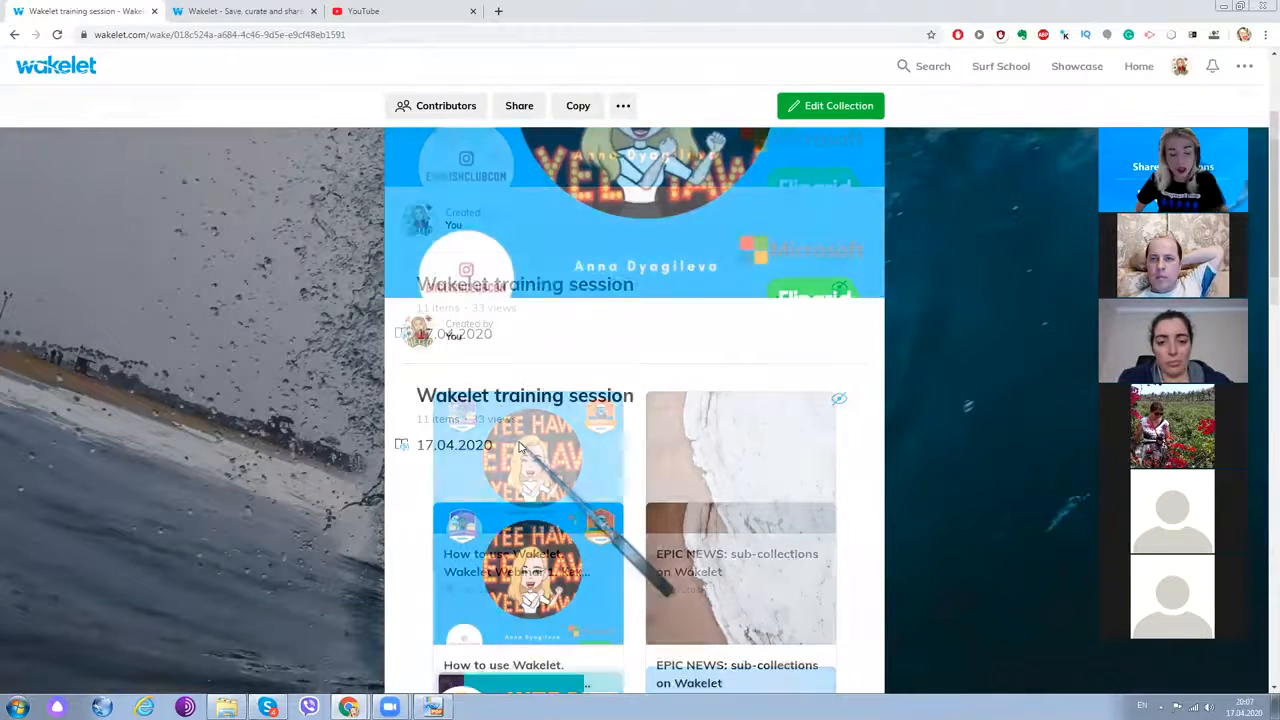
{"action": "scroll", "coordinate": [515, 440], "scroll_direction": "down", "scroll_amount": 2}
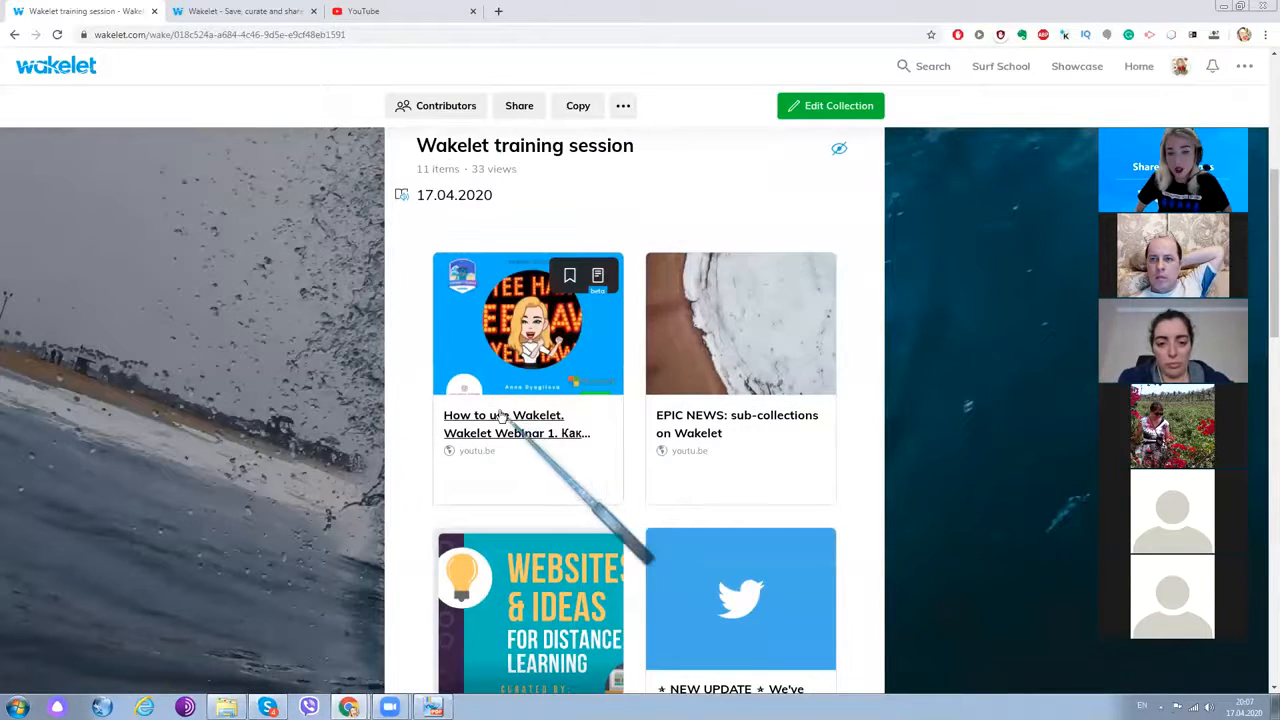
{"action": "scroll", "coordinate": [502, 416], "scroll_direction": "down", "scroll_amount": 2}
{"action": "scroll", "coordinate": [560, 450], "scroll_direction": "up", "scroll_amount": 4}
{"action": "scroll", "coordinate": [600, 400], "scroll_direction": "down", "scroll_amount": 1}
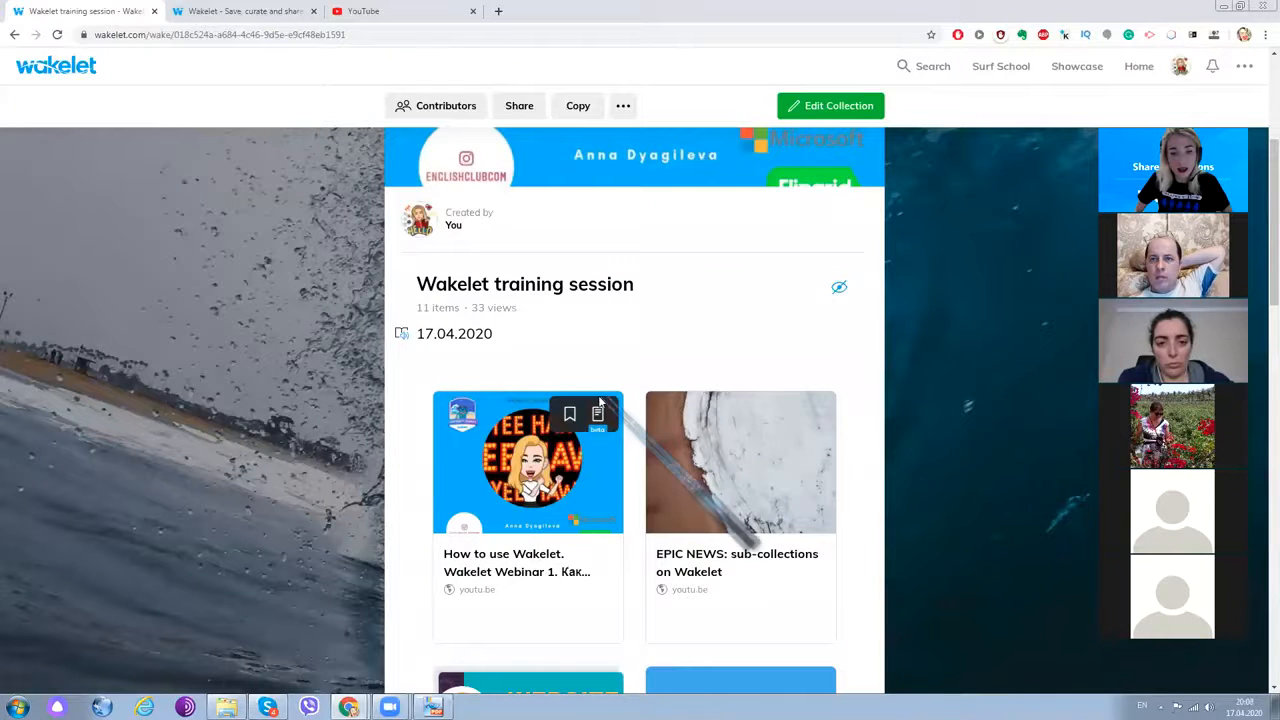
{"action": "scroll", "coordinate": [580, 440], "scroll_direction": "down", "scroll_amount": 1}
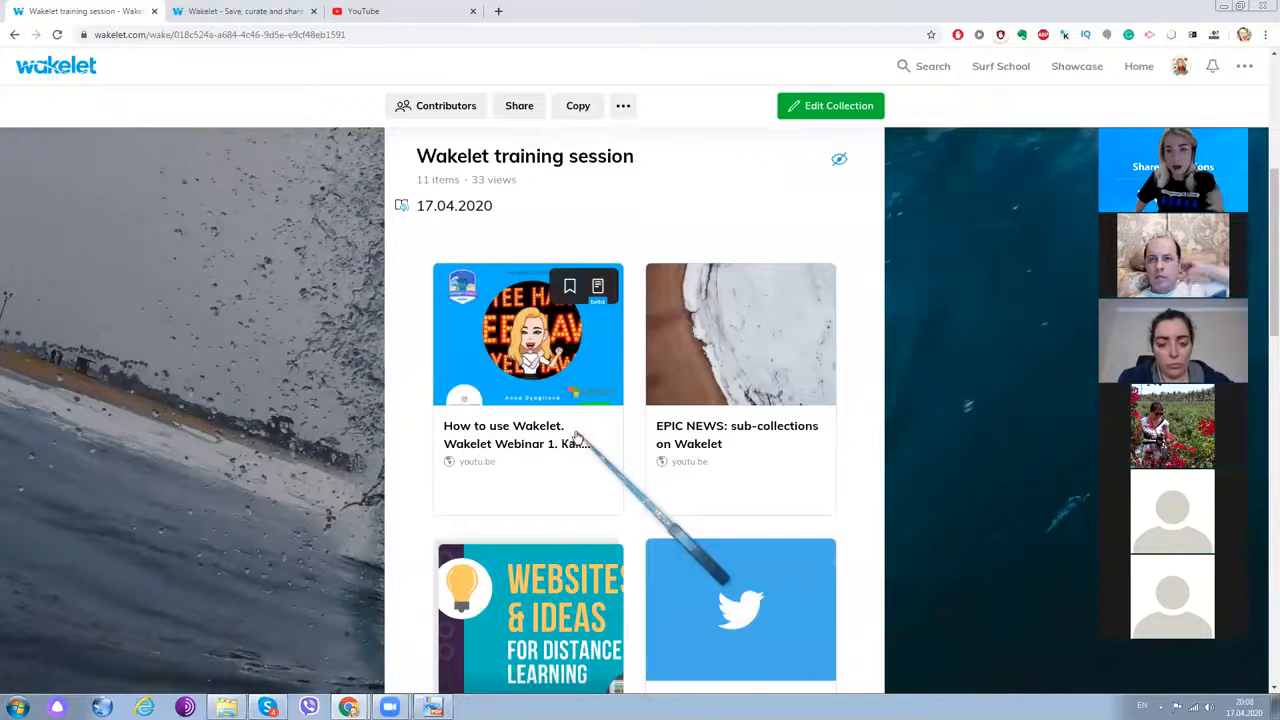
{"action": "scroll", "coordinate": [575, 436], "scroll_direction": "down", "scroll_amount": 1}
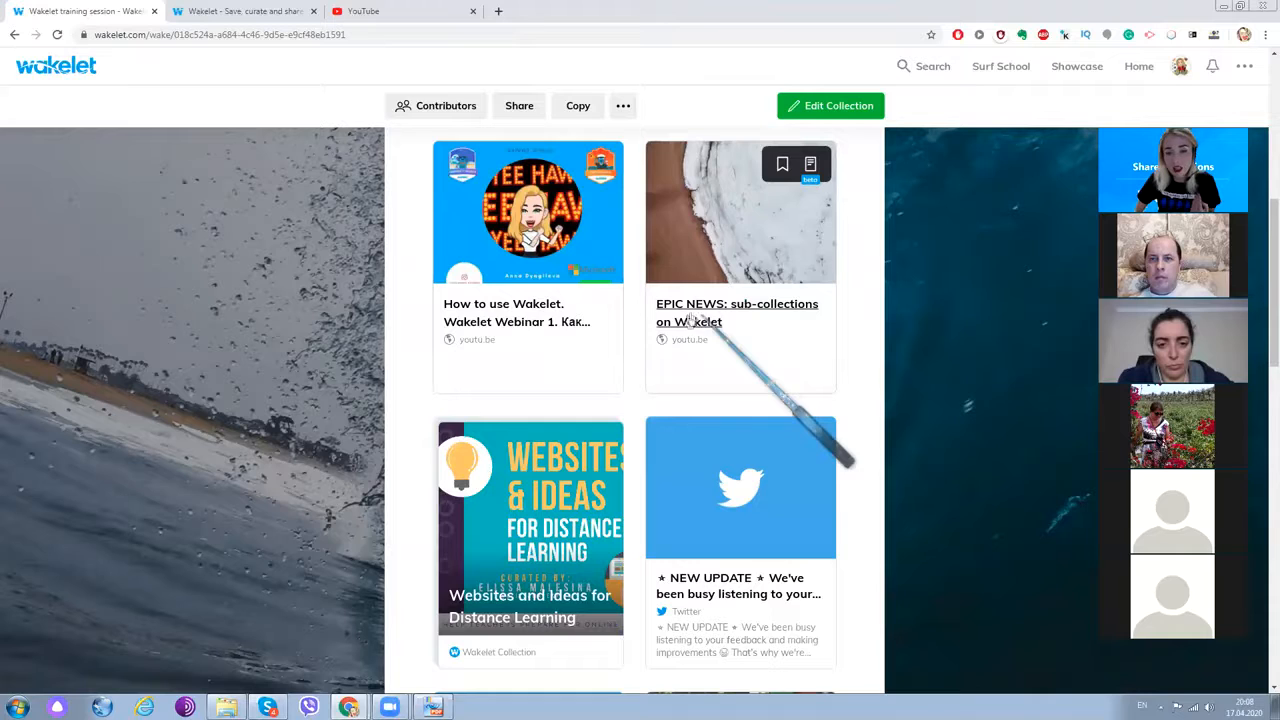
{"action": "scroll", "coordinate": [650, 335], "scroll_direction": "down", "scroll_amount": 1}
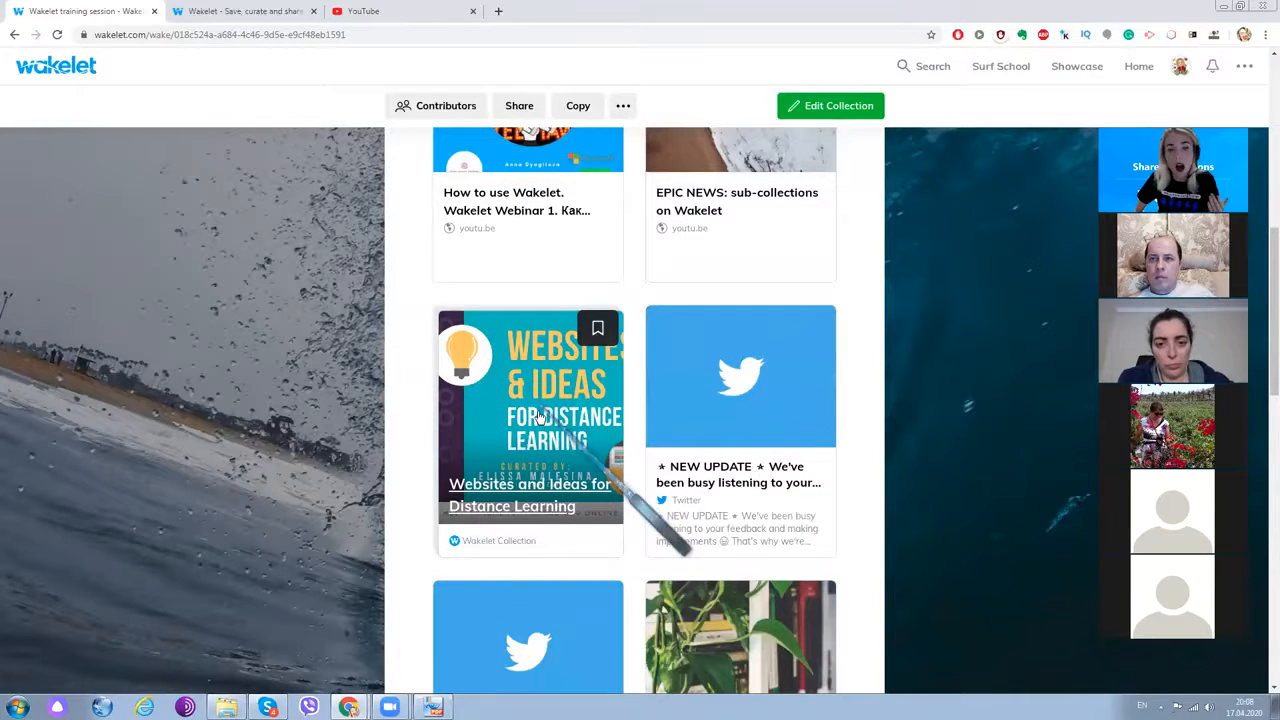
{"action": "scroll", "coordinate": [552, 294], "scroll_direction": "down", "scroll_amount": 1}
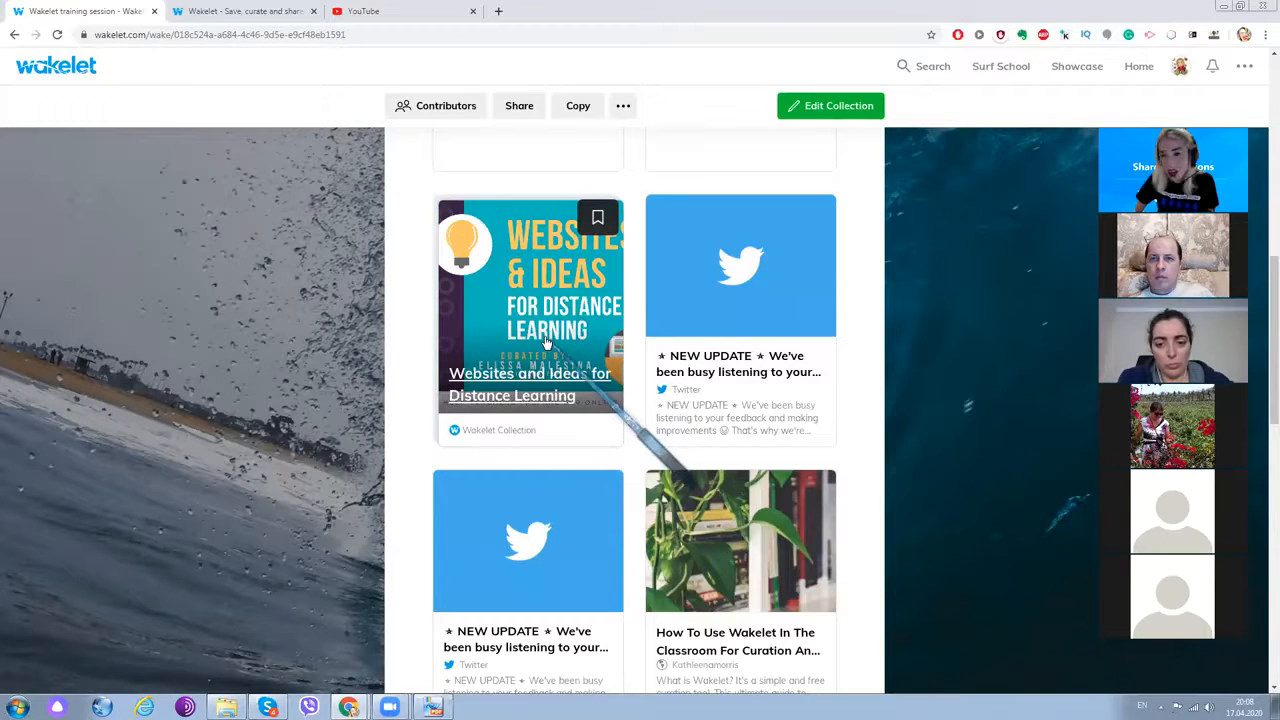
{"action": "scroll", "coordinate": [550, 340], "scroll_direction": "down", "scroll_amount": 1}
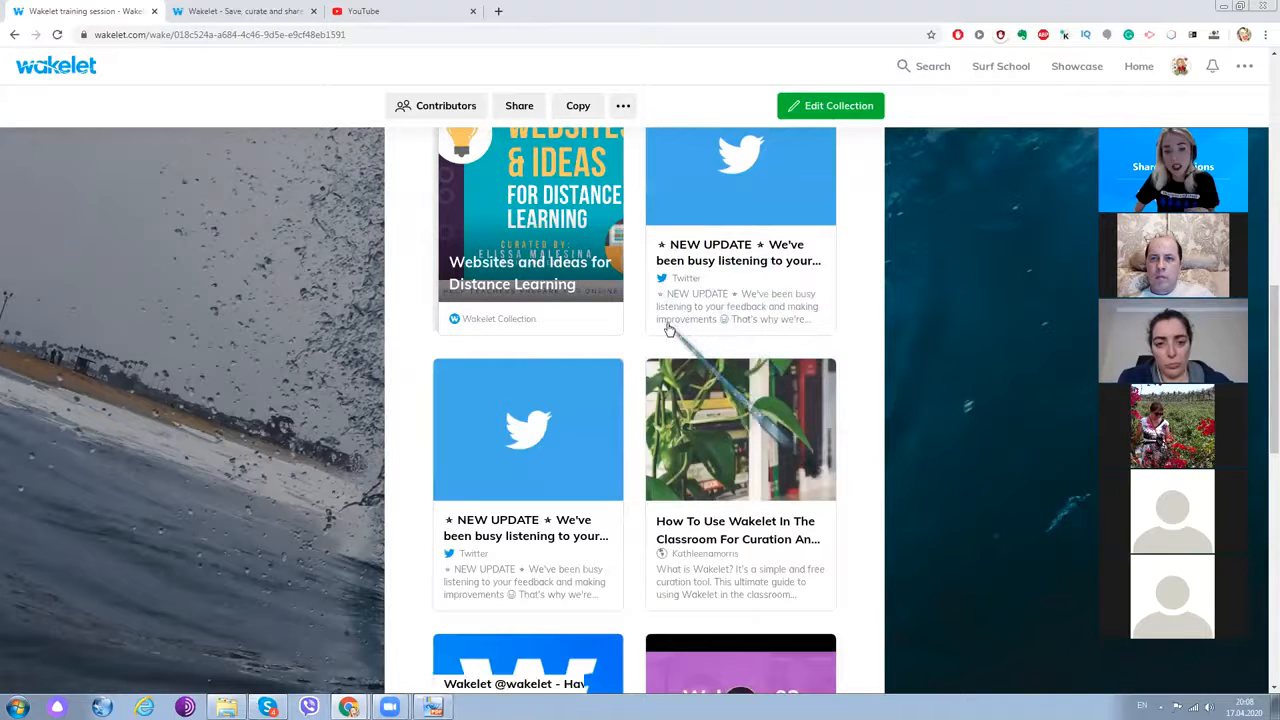
{"action": "scroll", "coordinate": [620, 395], "scroll_direction": "down", "scroll_amount": 1}
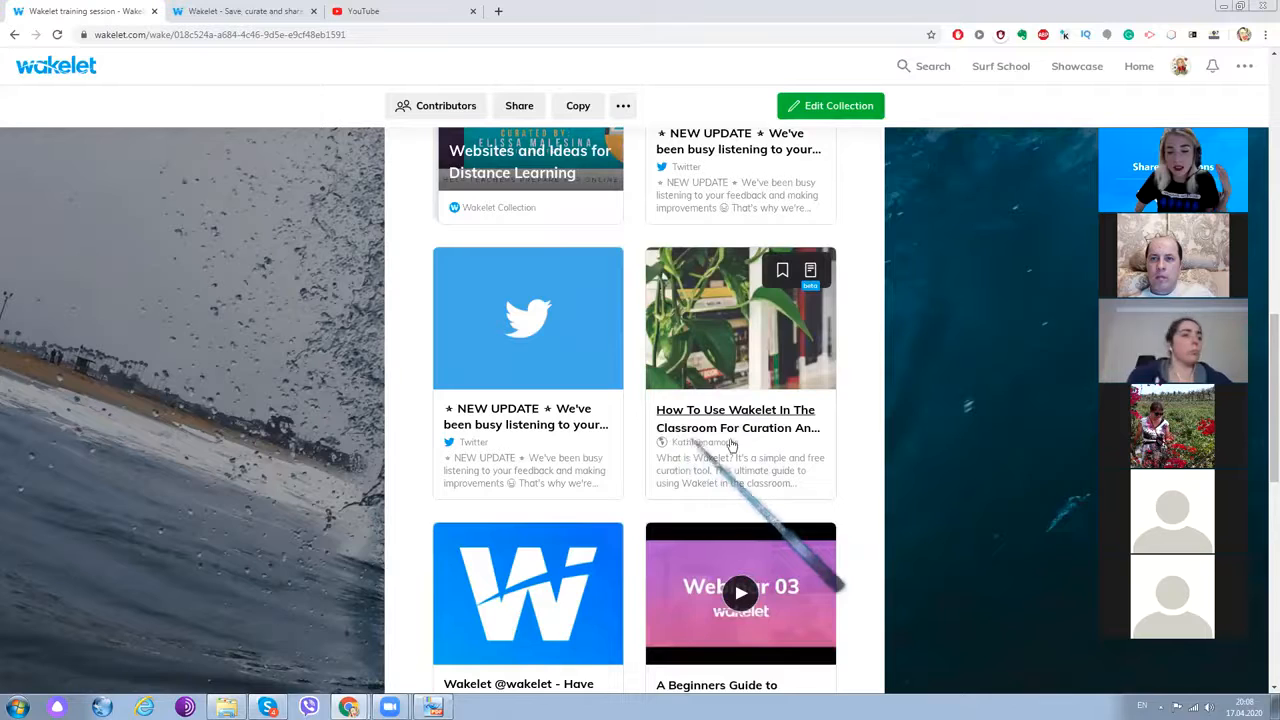
- Scroll to Wakelet ebook.pdf and bring the ebook up in PDF-XChange Viewer
{"action": "scroll", "coordinate": [703, 430], "scroll_direction": "down", "scroll_amount": 2}
{"action": "scroll", "coordinate": [703, 430], "scroll_direction": "down", "scroll_amount": 2}
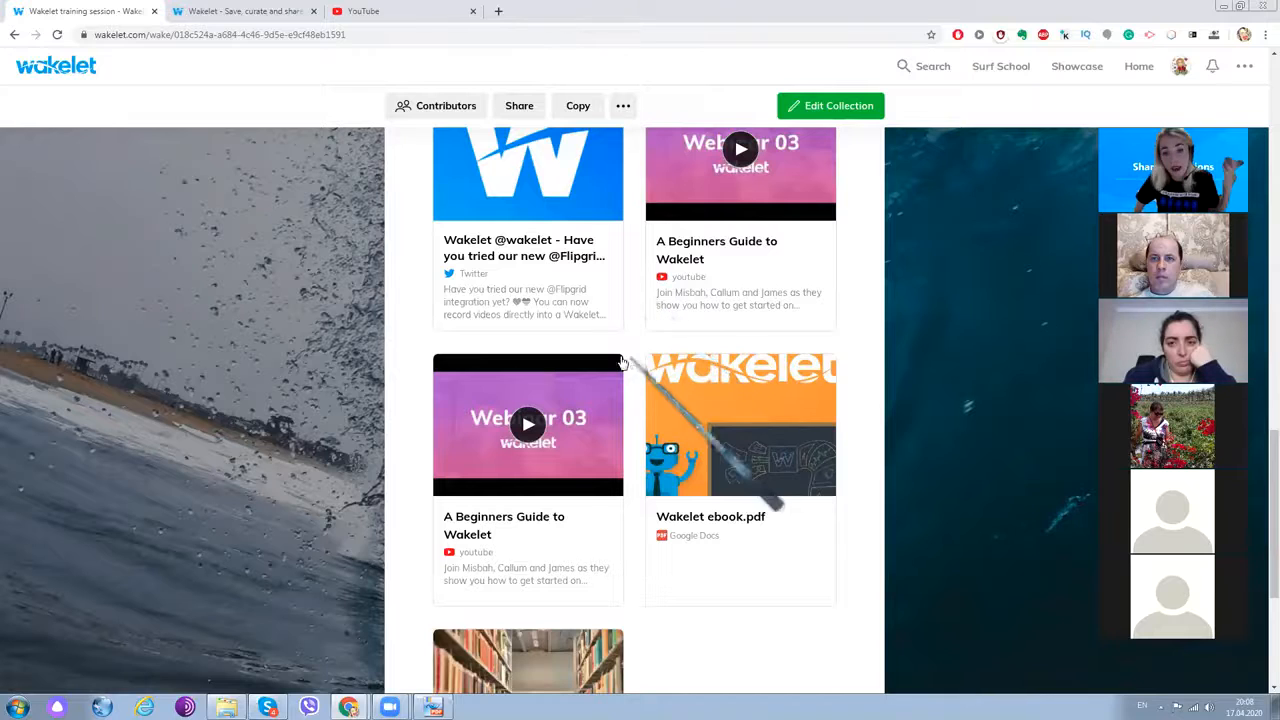
{"action": "scroll", "coordinate": [690, 180], "scroll_direction": "down", "scroll_amount": 3}
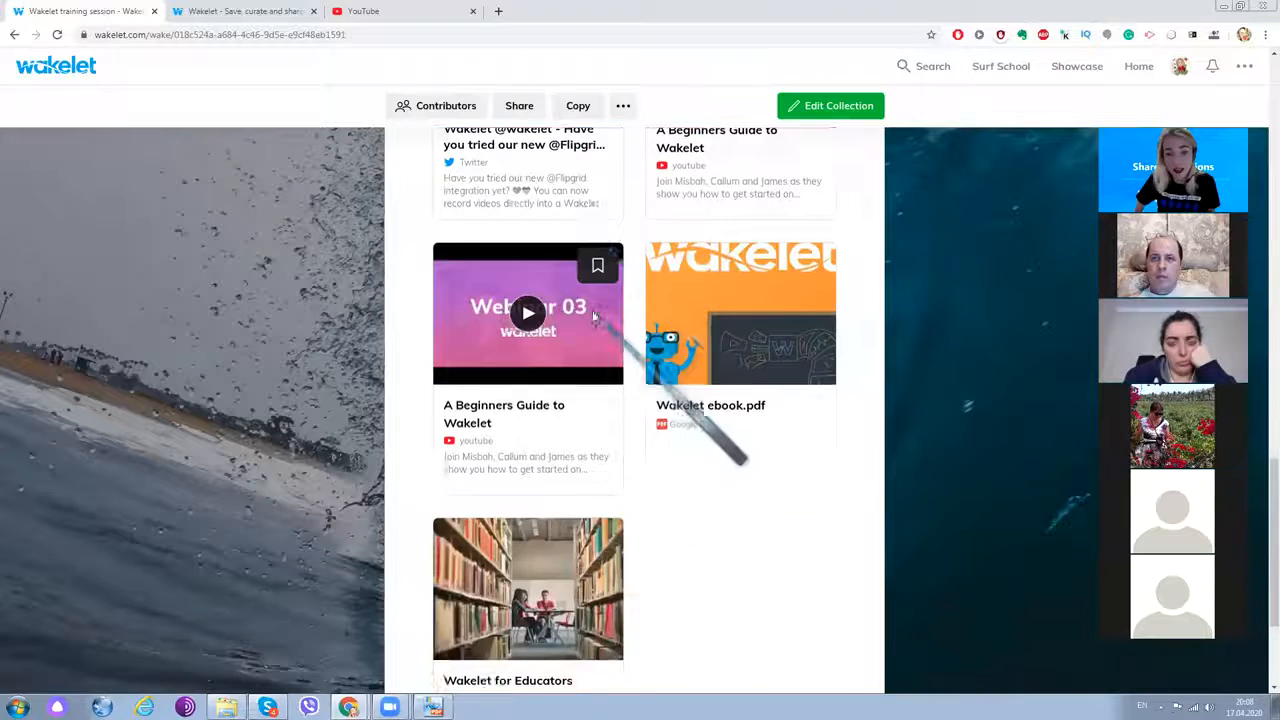
{"action": "scroll", "coordinate": [720, 330], "scroll_direction": "up", "scroll_amount": 2}
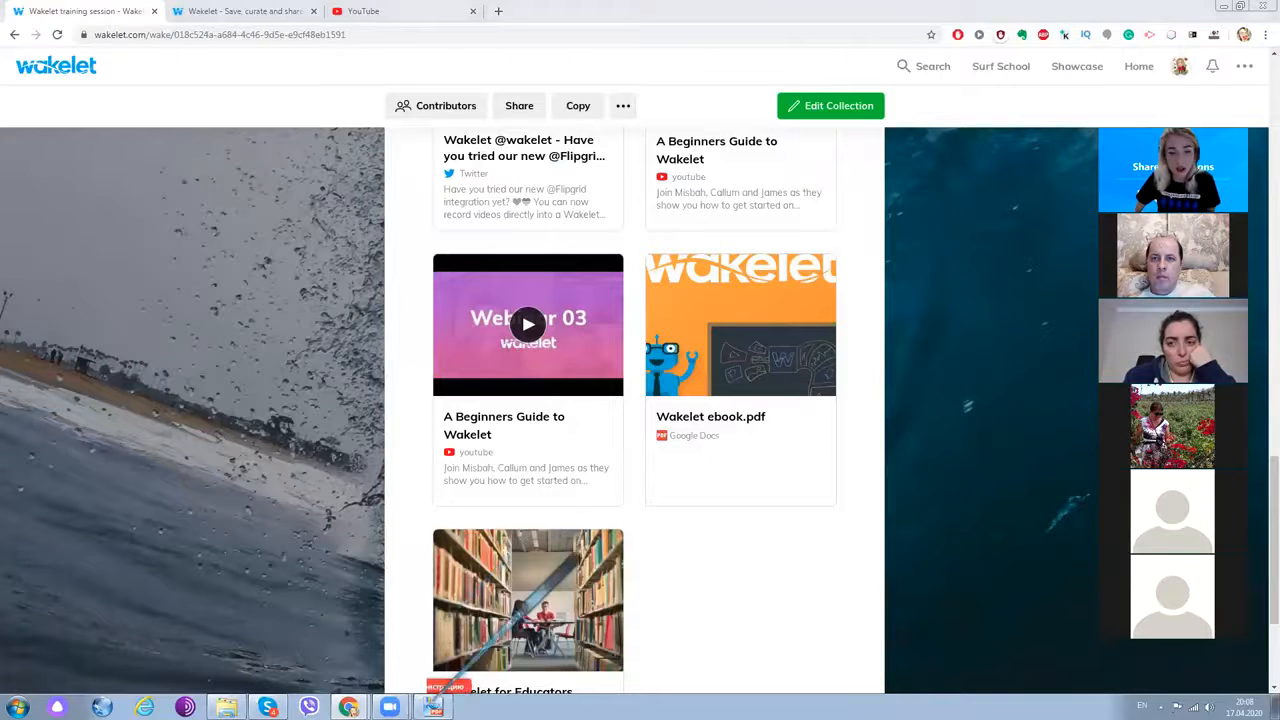
{"action": "left_click", "coordinate": [432, 707]}
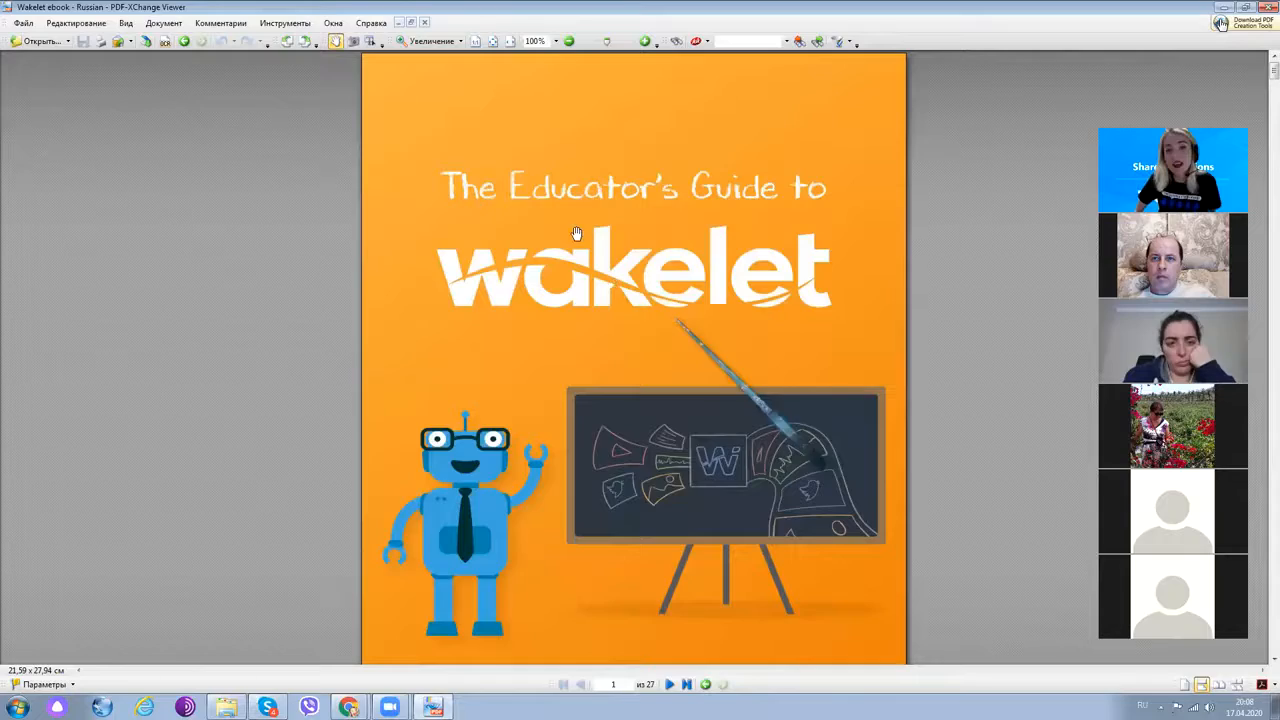
- Page through the Wakelet ebook to page 7, Setting Up Your Profile
{"action": "scroll", "coordinate": [576, 235], "scroll_direction": "down", "scroll_amount": 10}
{"action": "scroll", "coordinate": [576, 240], "scroll_direction": "down", "scroll_amount": 15}
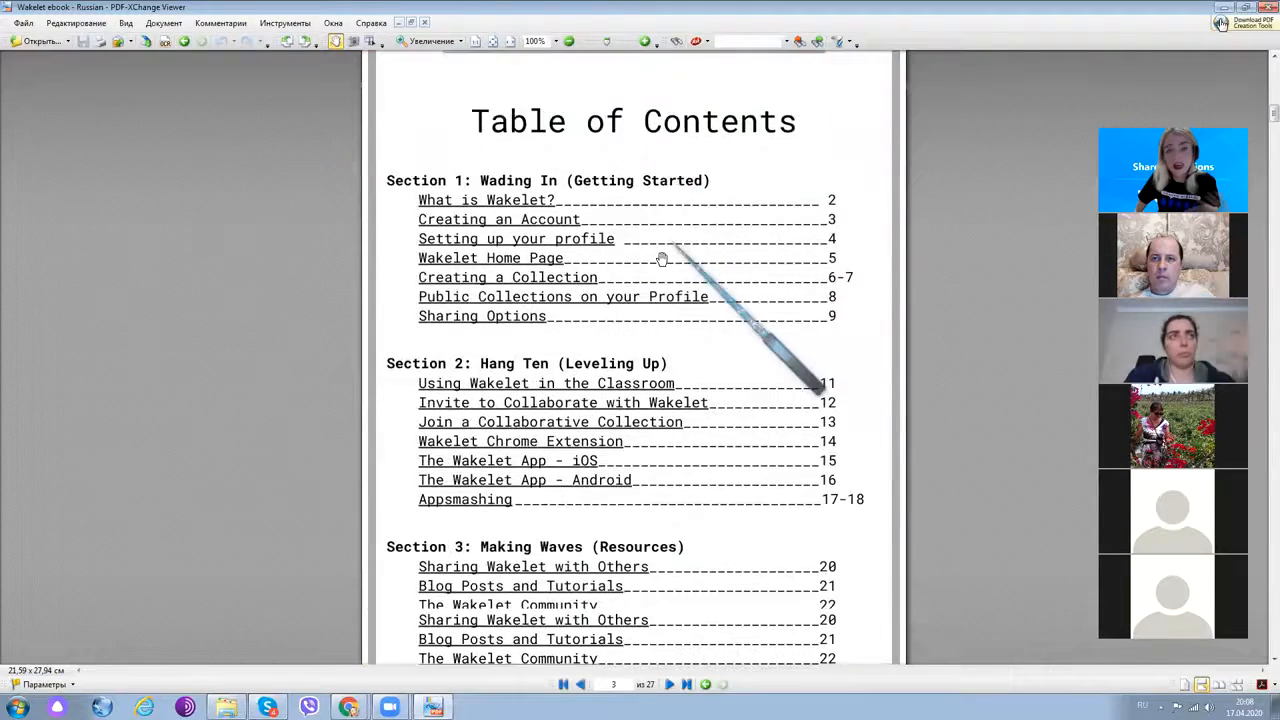
{"action": "scroll", "coordinate": [661, 260], "scroll_direction": "down", "scroll_amount": 12}
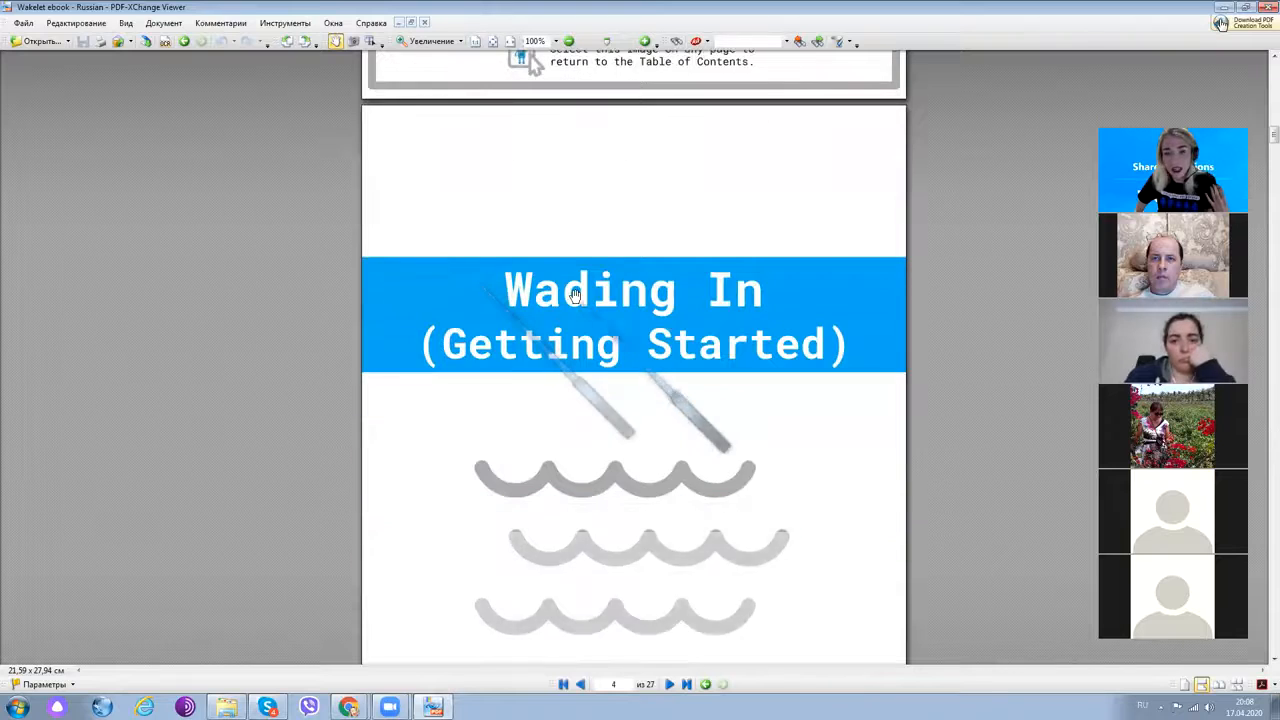
{"action": "scroll", "coordinate": [575, 295], "scroll_direction": "down", "scroll_amount": 12}
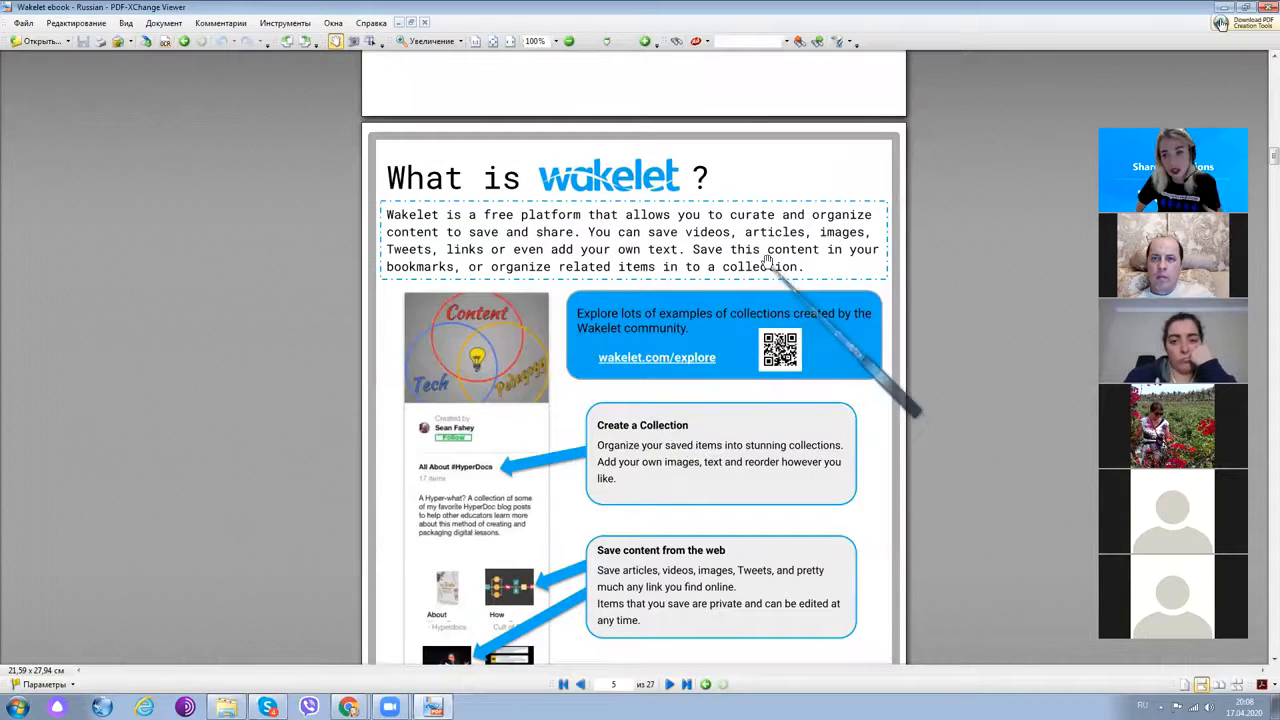
{"action": "scroll", "coordinate": [768, 260], "scroll_direction": "down", "scroll_amount": 2}
{"action": "scroll", "coordinate": [766, 258], "scroll_direction": "down", "scroll_amount": 7}
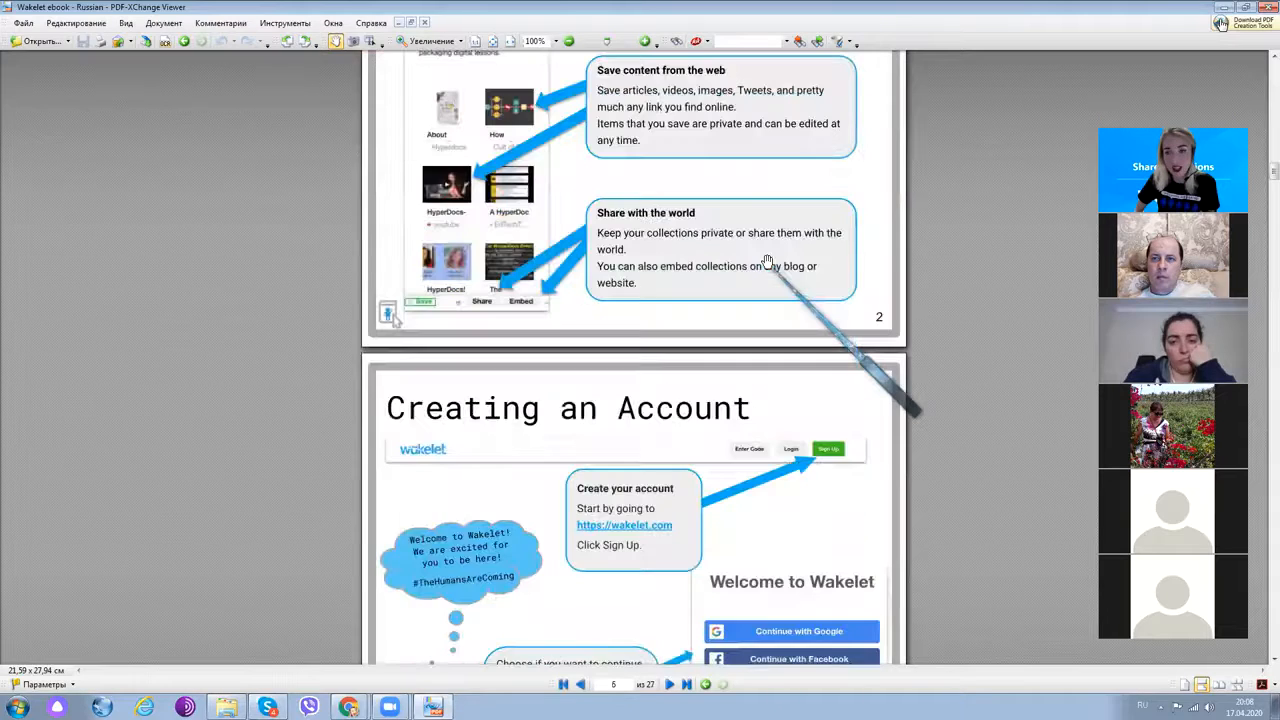
{"action": "scroll", "coordinate": [767, 261], "scroll_direction": "down", "scroll_amount": 2}
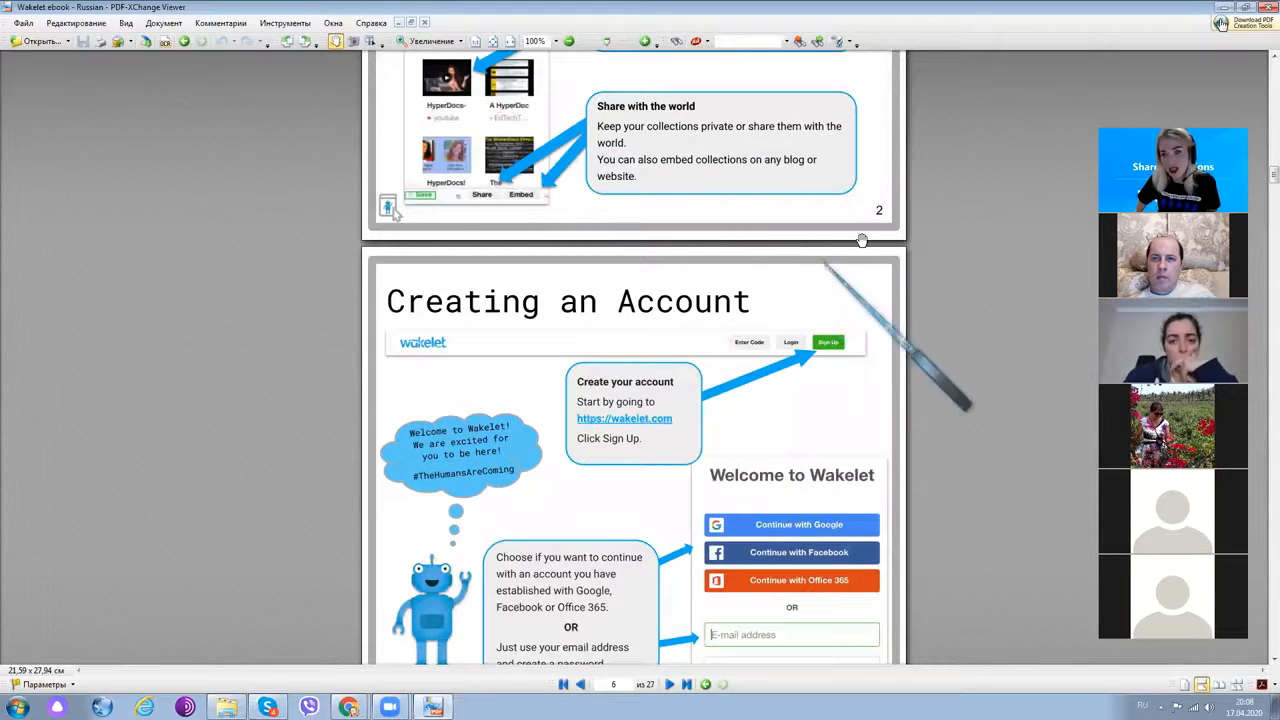
{"action": "scroll", "coordinate": [621, 242], "scroll_direction": "down", "scroll_amount": 7}
{"action": "scroll", "coordinate": [621, 242], "scroll_direction": "down", "scroll_amount": 10}
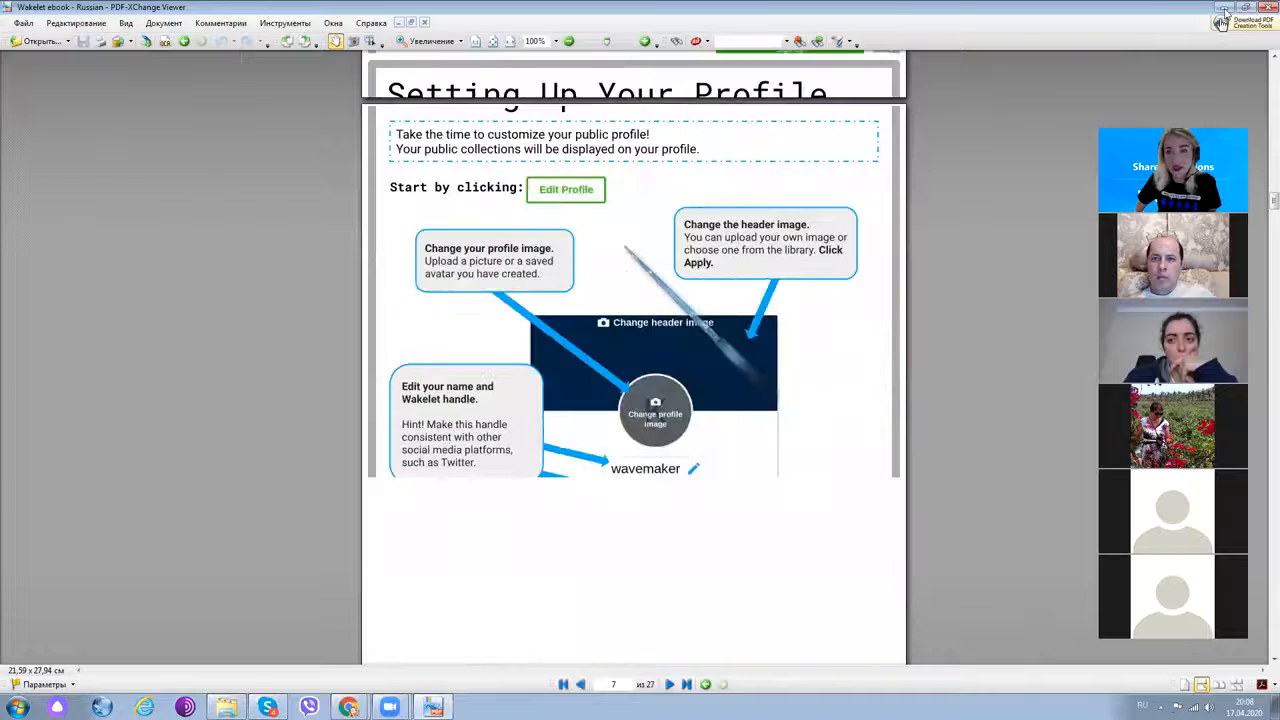
- Minimize PDF-XChange Viewer to return to the training session collection in Chrome
{"action": "left_click", "coordinate": [1225, 9]}
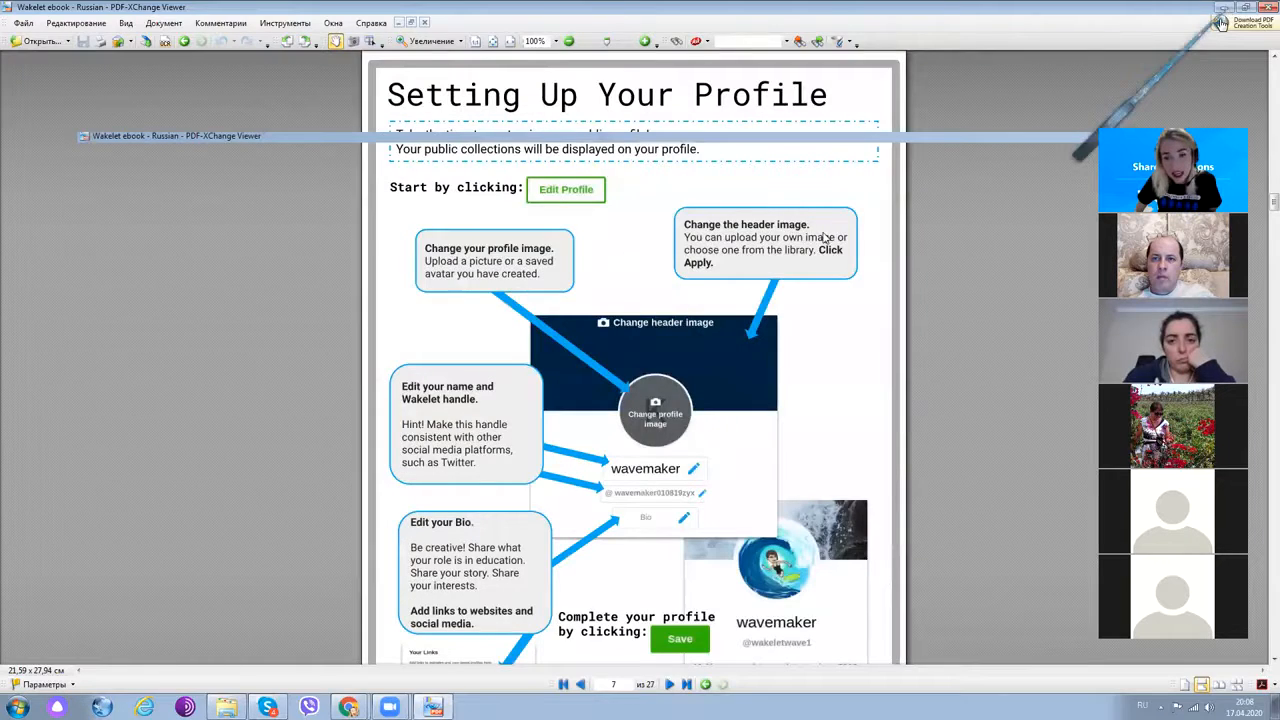
{"action": "scroll", "coordinate": [752, 324], "scroll_direction": "down", "scroll_amount": 2}
{"action": "scroll", "coordinate": [752, 324], "scroll_direction": "up", "scroll_amount": 2}
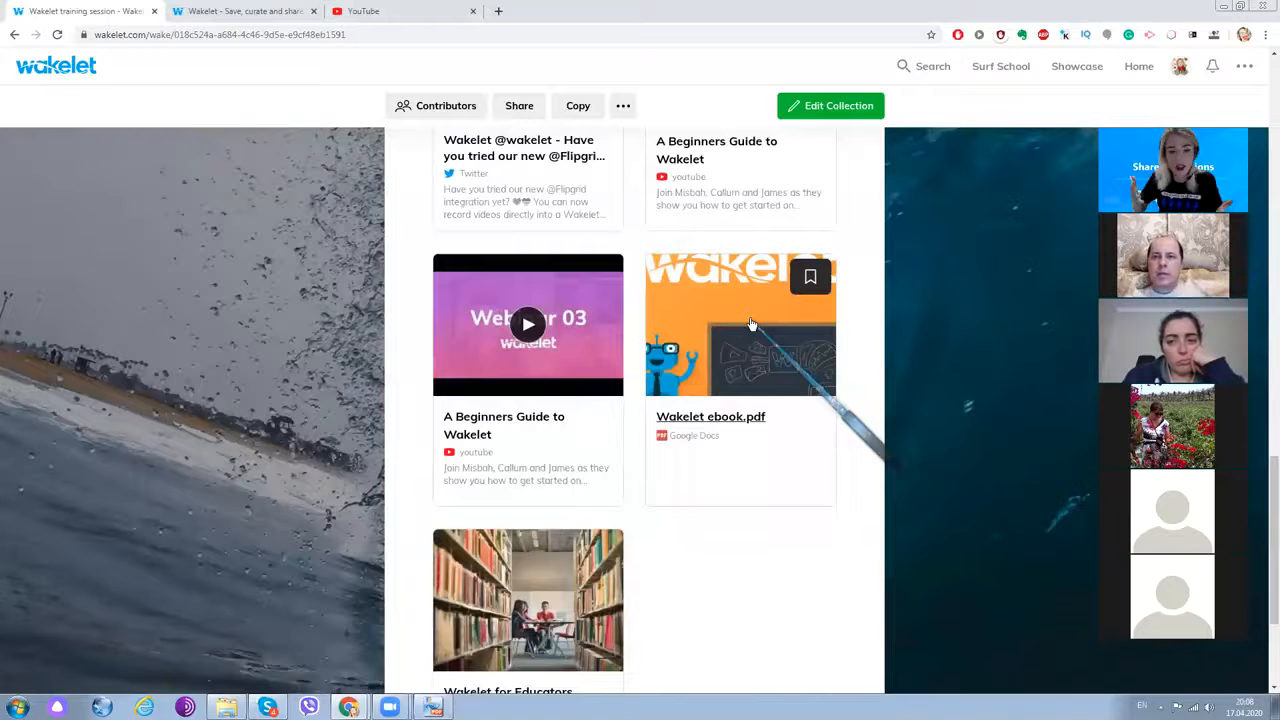
- Create a new untitled collection from the Wakelet home tab, ready to enter its title
{"action": "scroll", "coordinate": [767, 350], "scroll_direction": "up", "scroll_amount": 1}
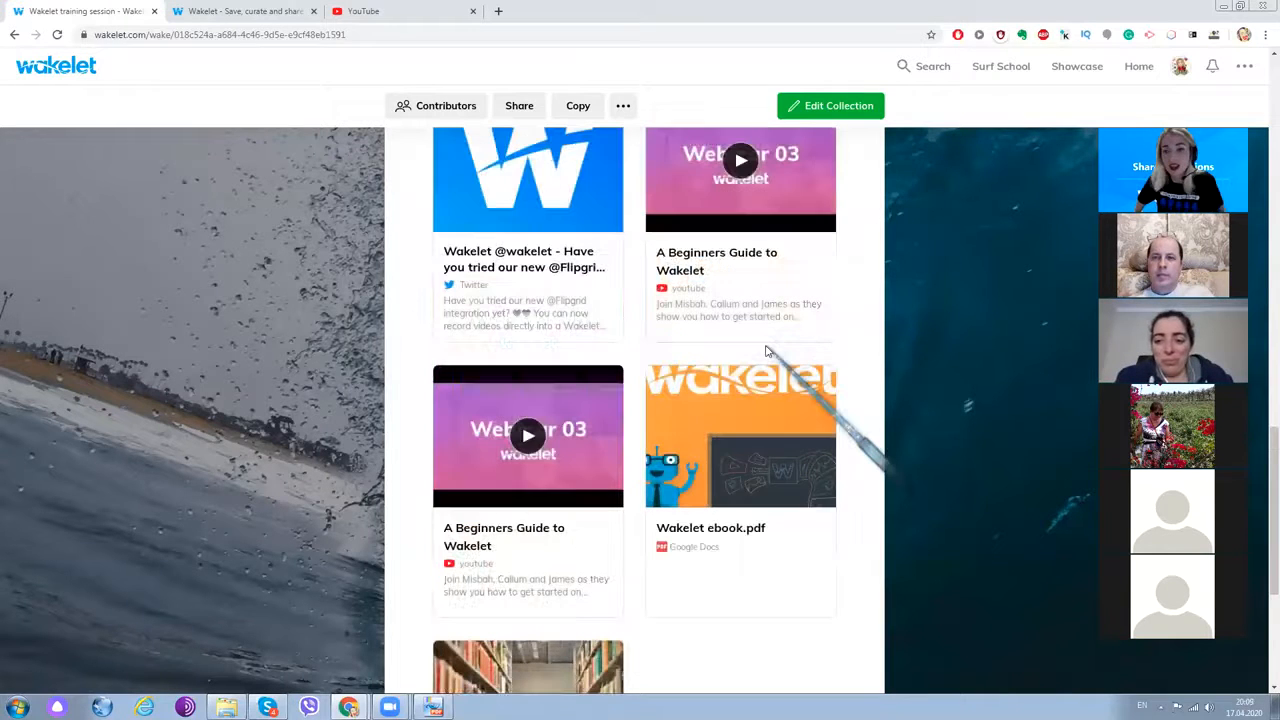
{"action": "scroll", "coordinate": [767, 350], "scroll_direction": "up", "scroll_amount": 10}
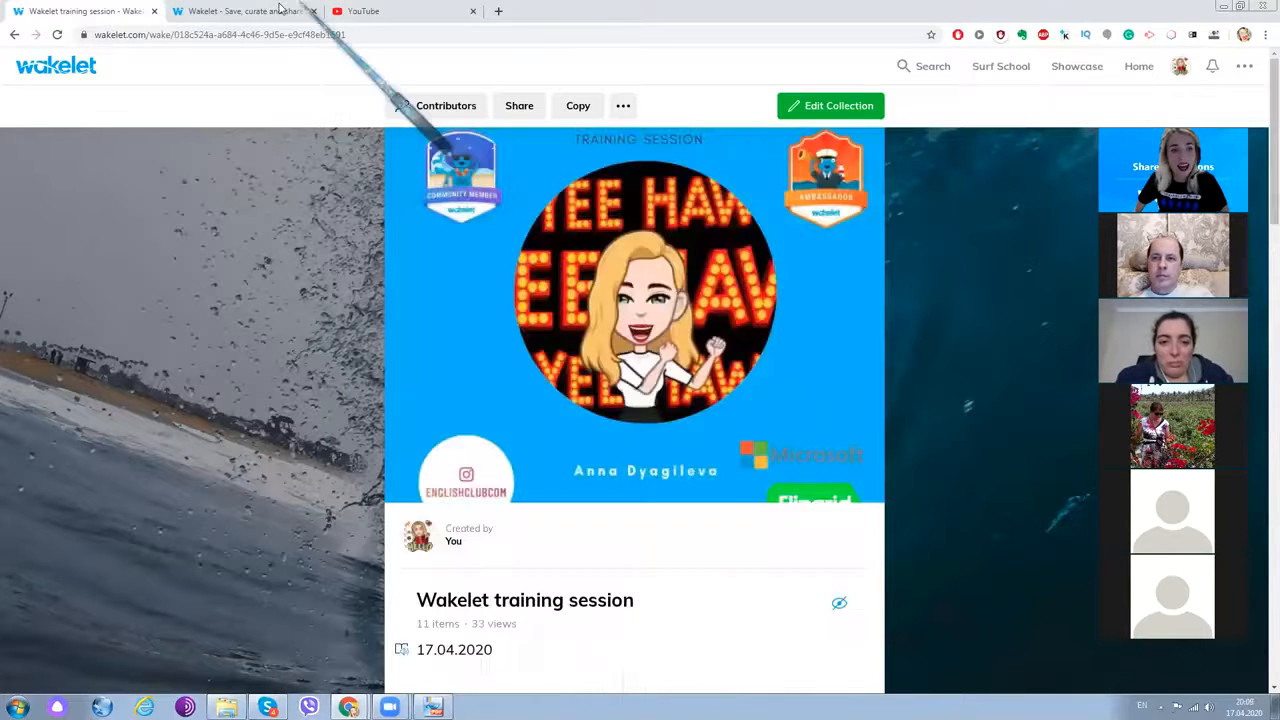
{"action": "left_click", "coordinate": [255, 13]}
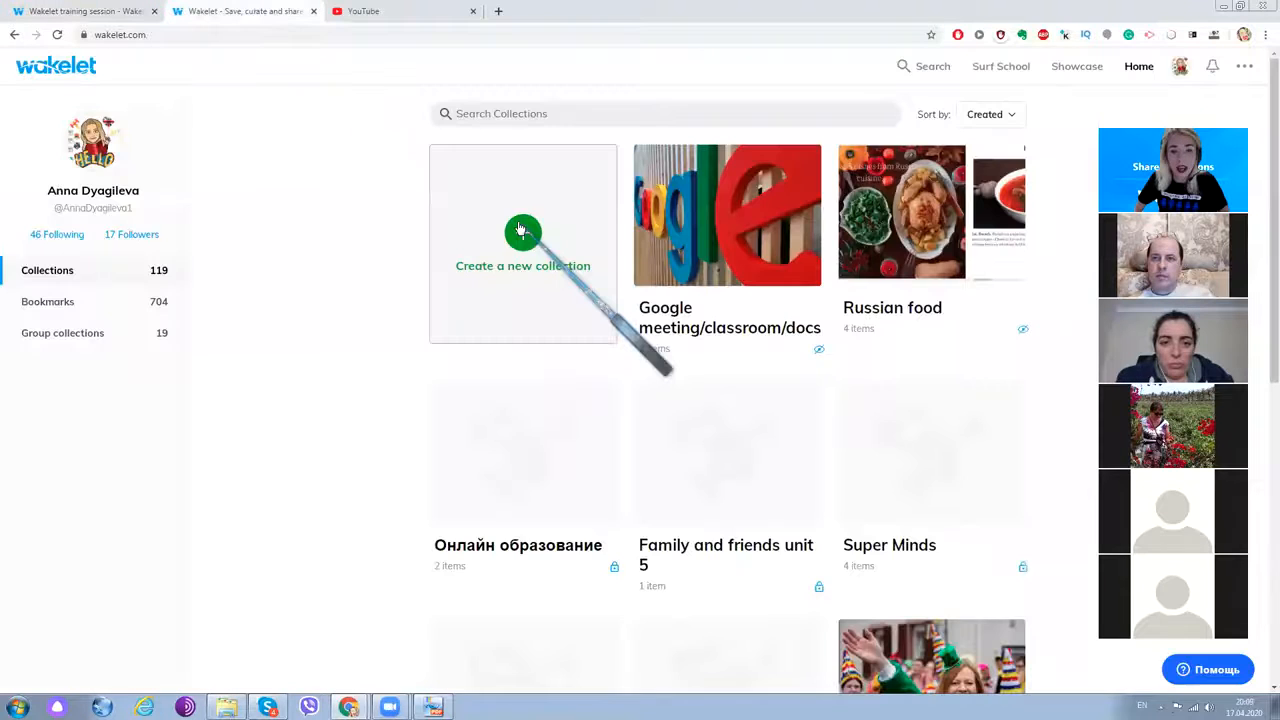
{"action": "left_click", "coordinate": [521, 236]}
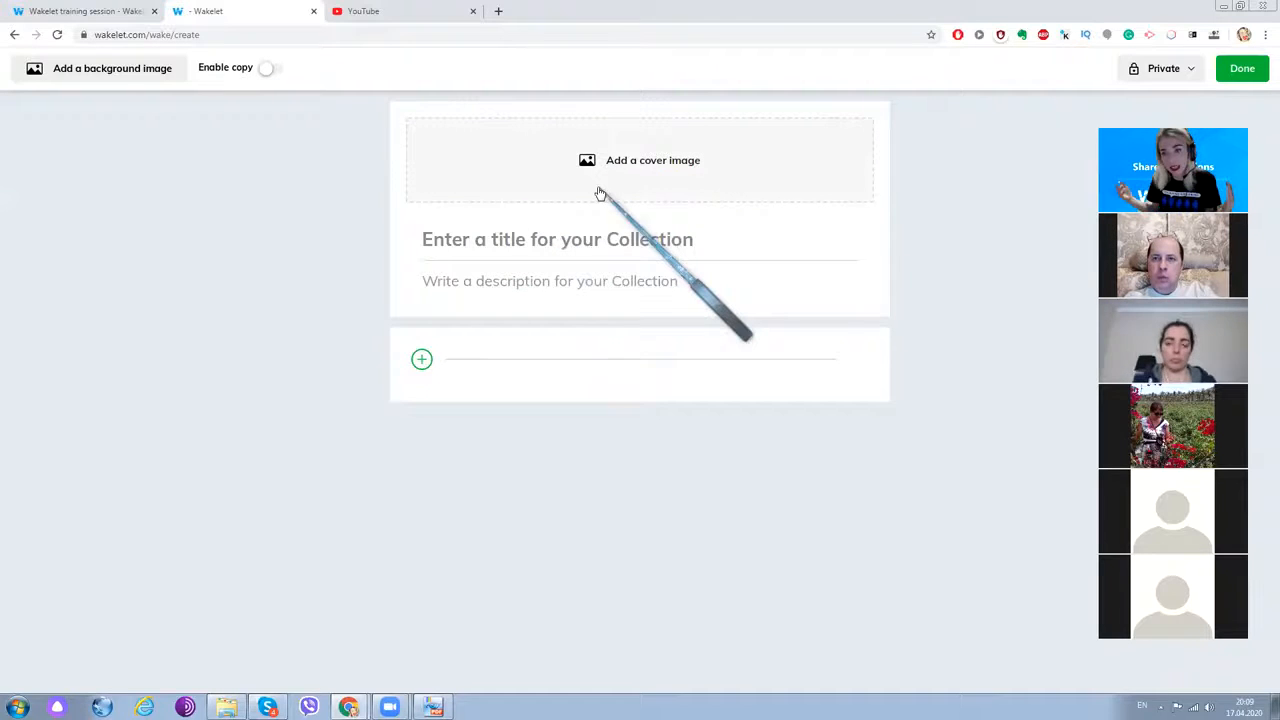
{"action": "left_click", "coordinate": [593, 240]}
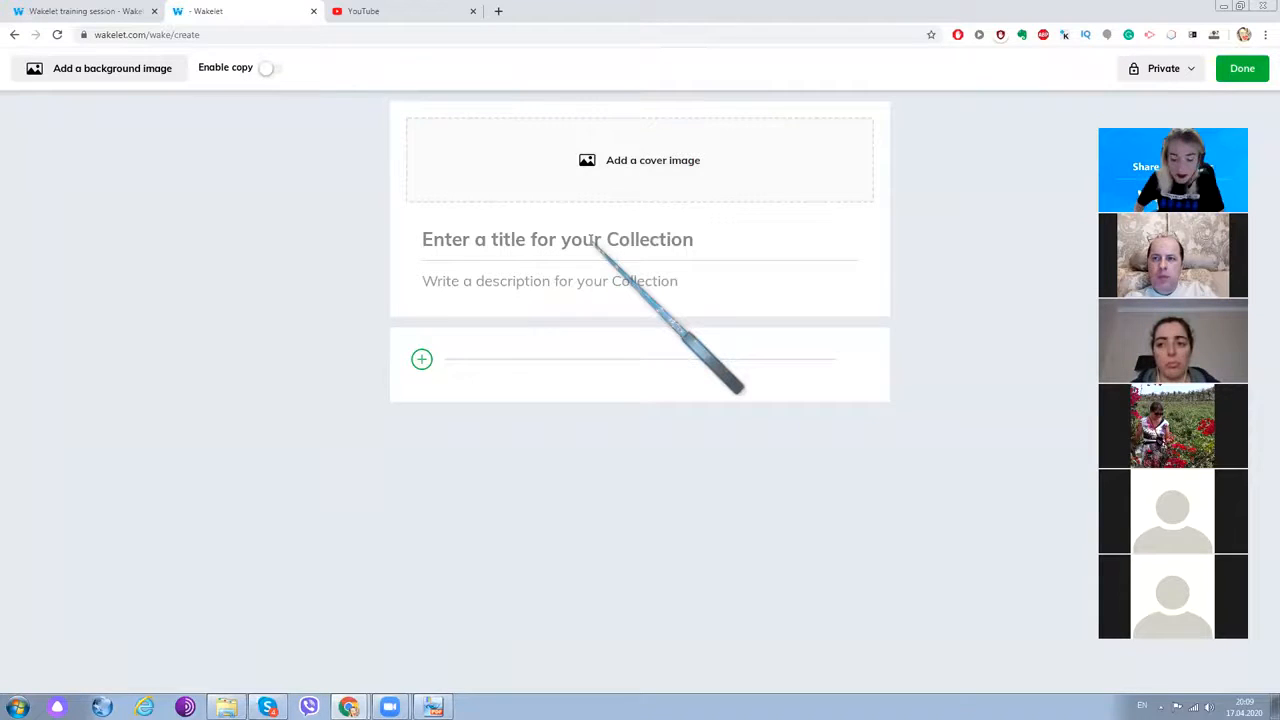
- Title the collection 'Russian food' and bring up the cover-image choices
{"action": "type", "text": "Rus"}
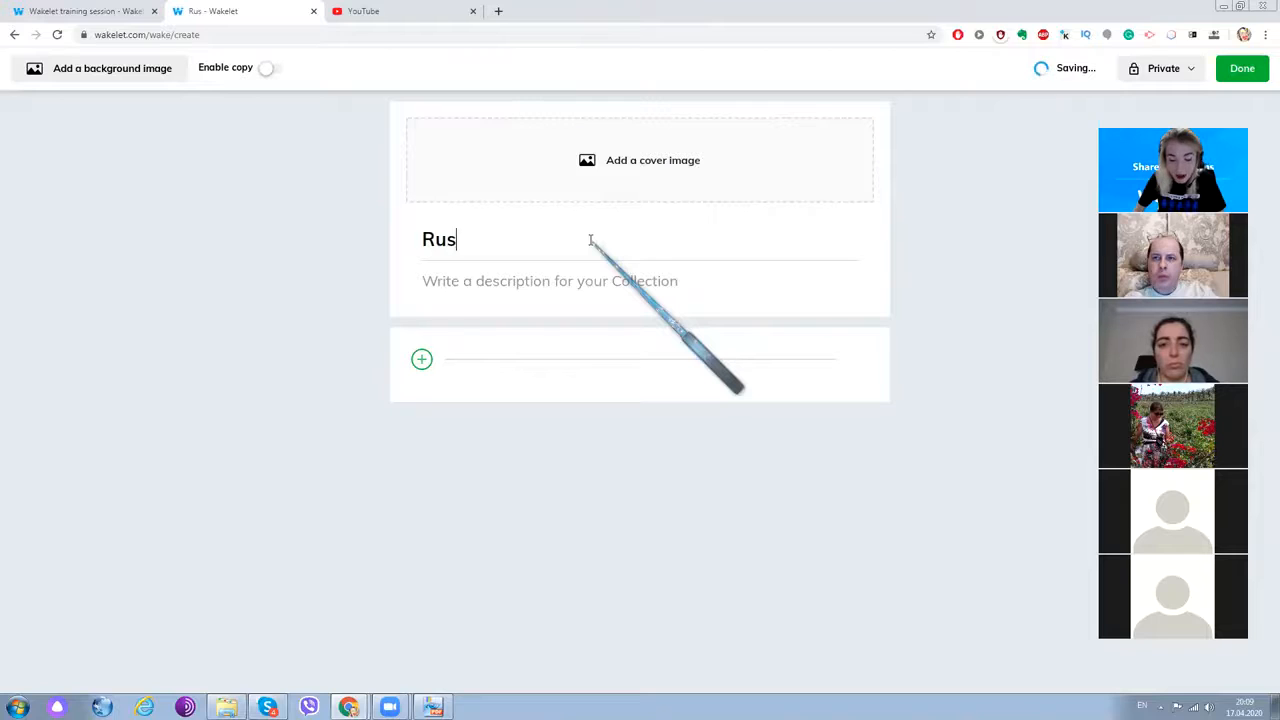
{"action": "type", "text": "sian "}
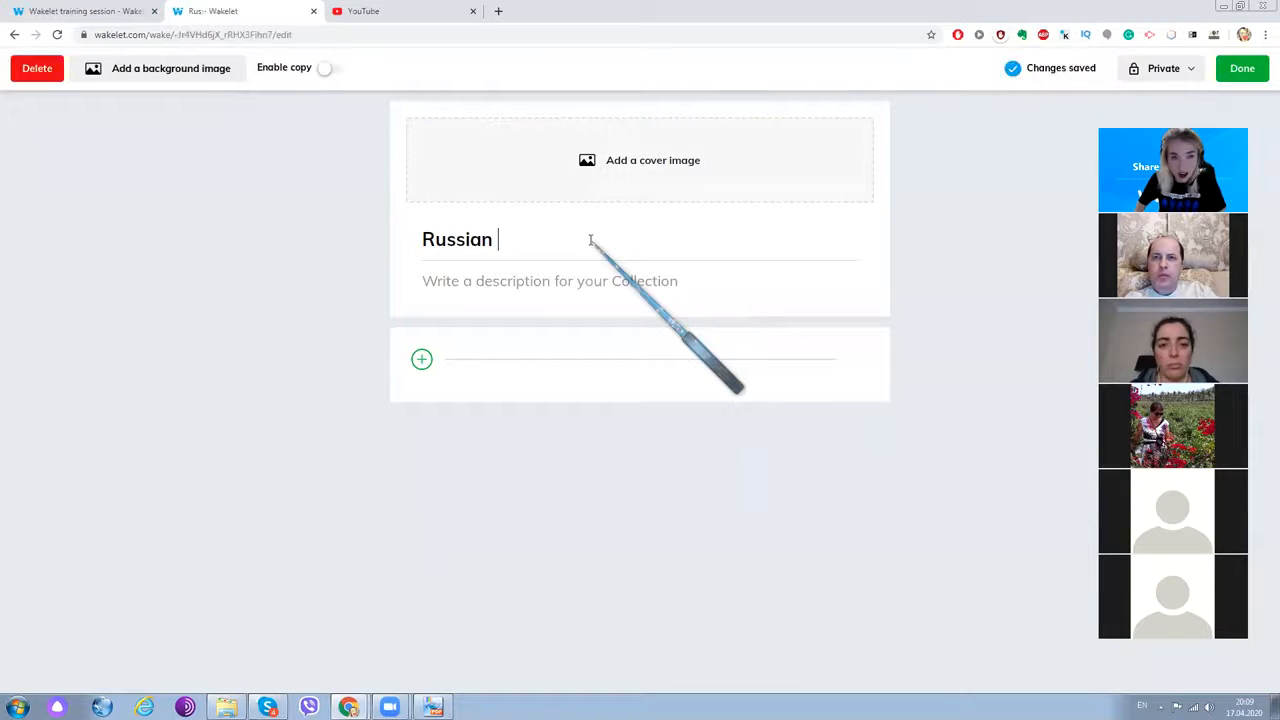
{"action": "type", "text": "food"}
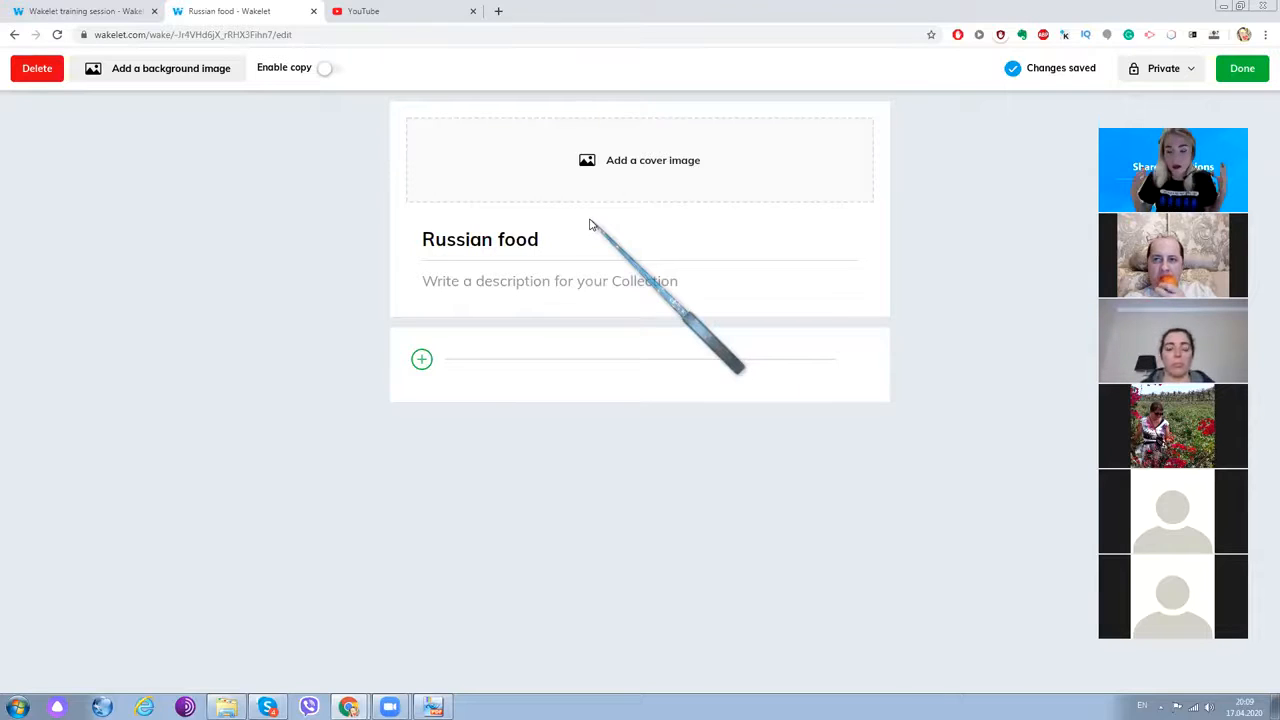
{"action": "left_click", "coordinate": [633, 176]}
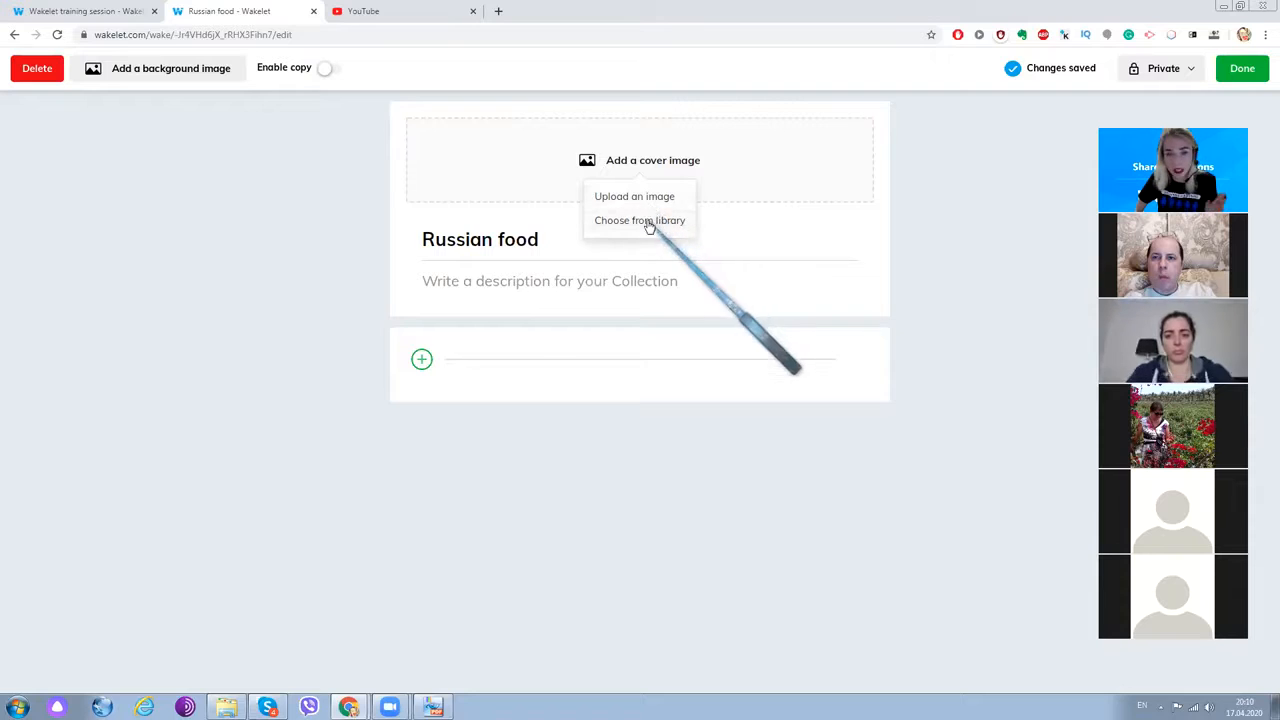
- Set a vegetable platter photo from an Unsplash 'food' search as the collection cover
{"action": "left_click", "coordinate": [630, 222]}
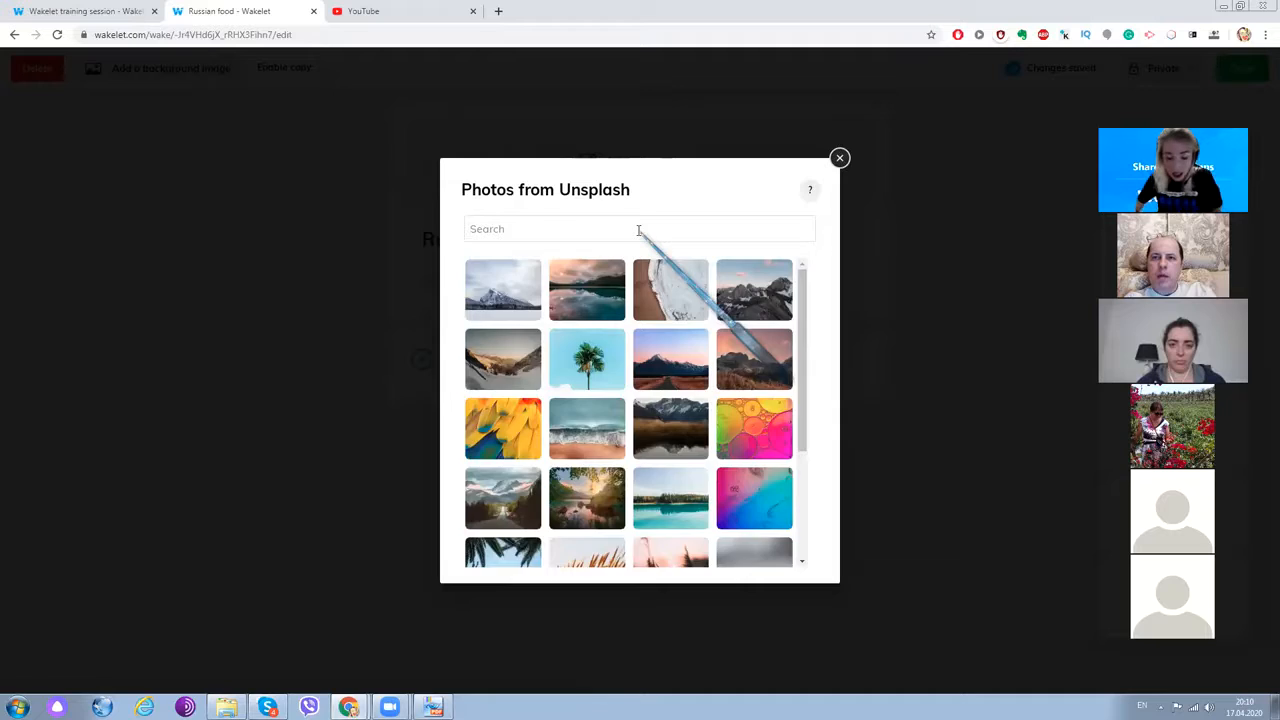
{"action": "type", "text": "food"}
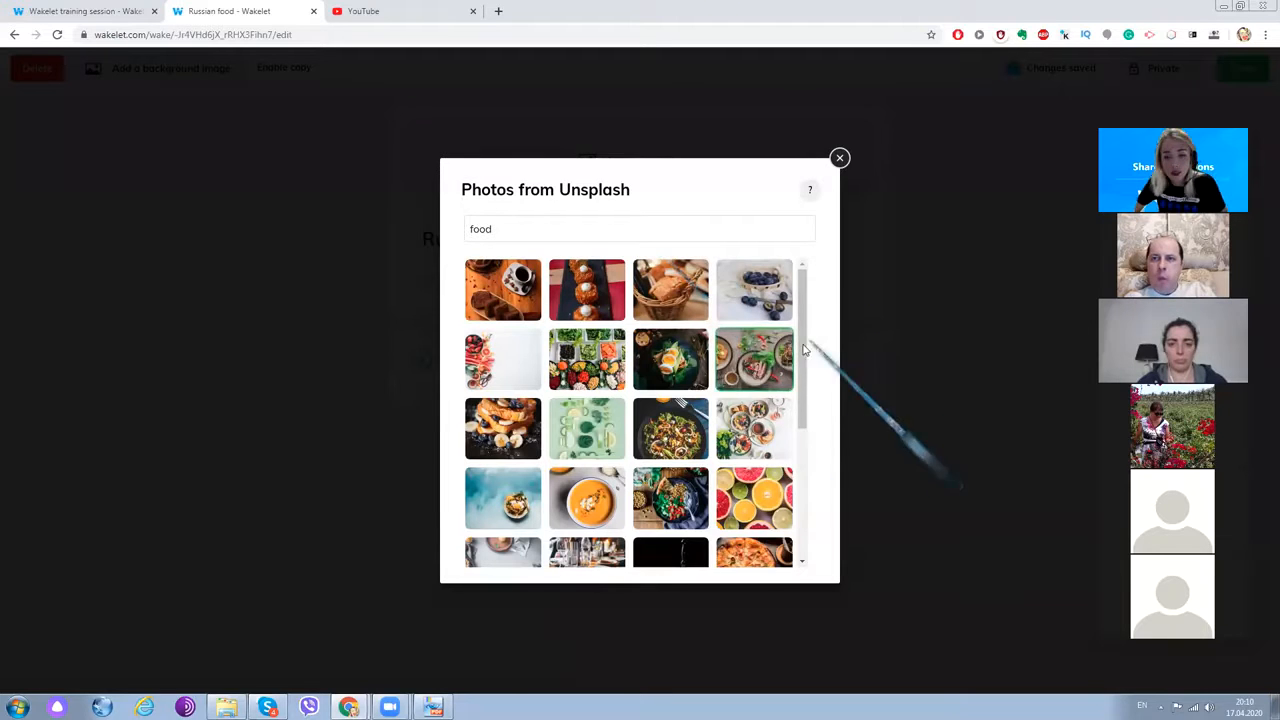
{"action": "left_click", "coordinate": [595, 355]}
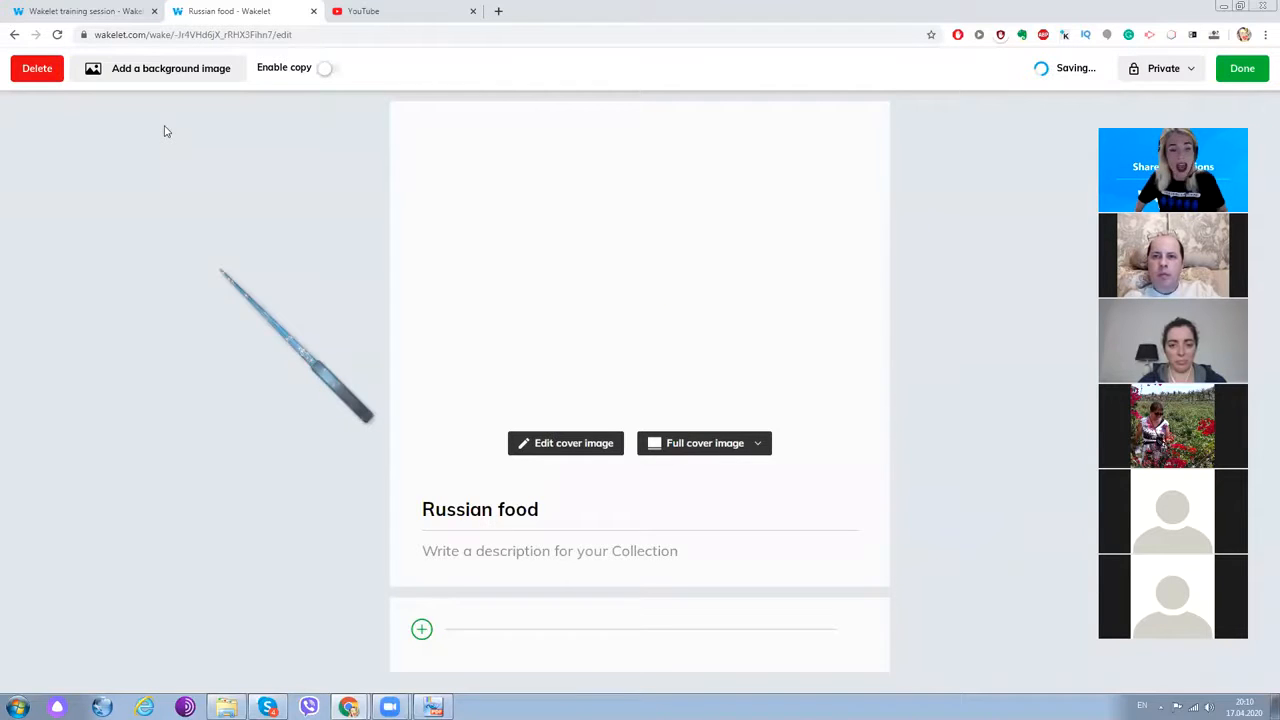
- Make the vegetable bowl photo from a library 'food' search the page background
{"action": "left_click", "coordinate": [155, 74]}
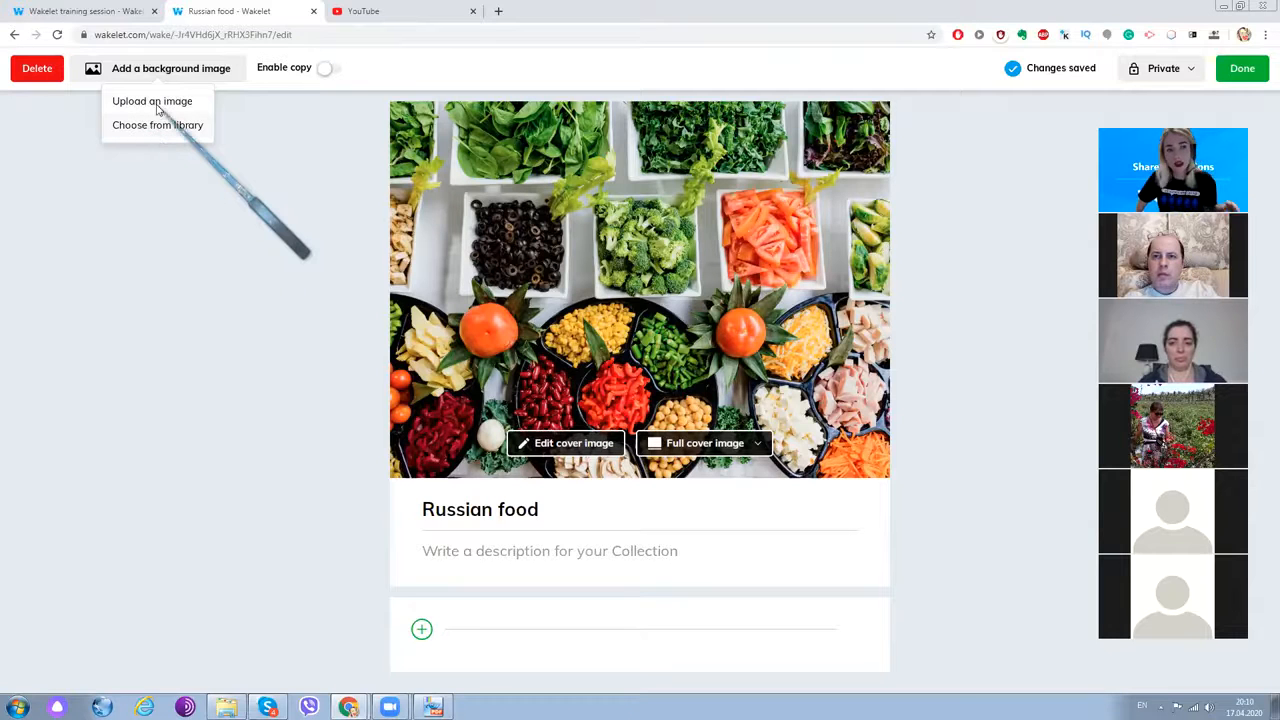
{"action": "left_click", "coordinate": [156, 108]}
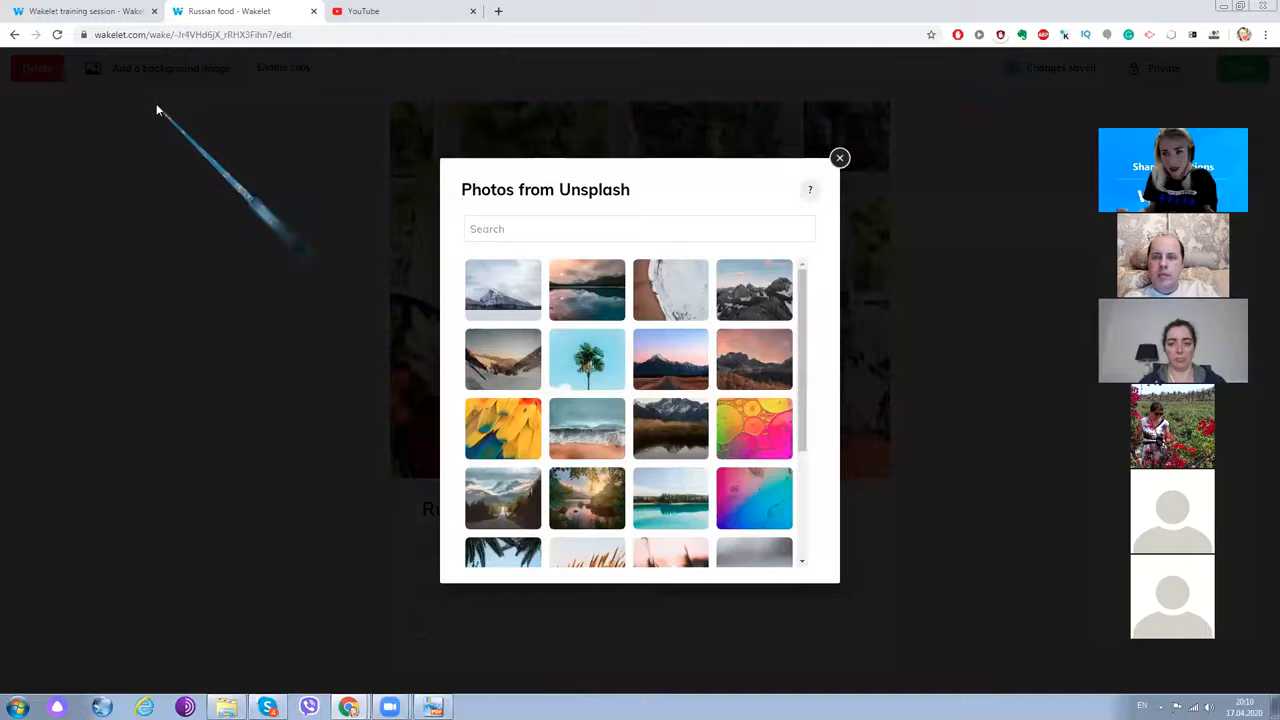
{"action": "left_click", "coordinate": [592, 229]}
{"action": "type", "text": "food"}
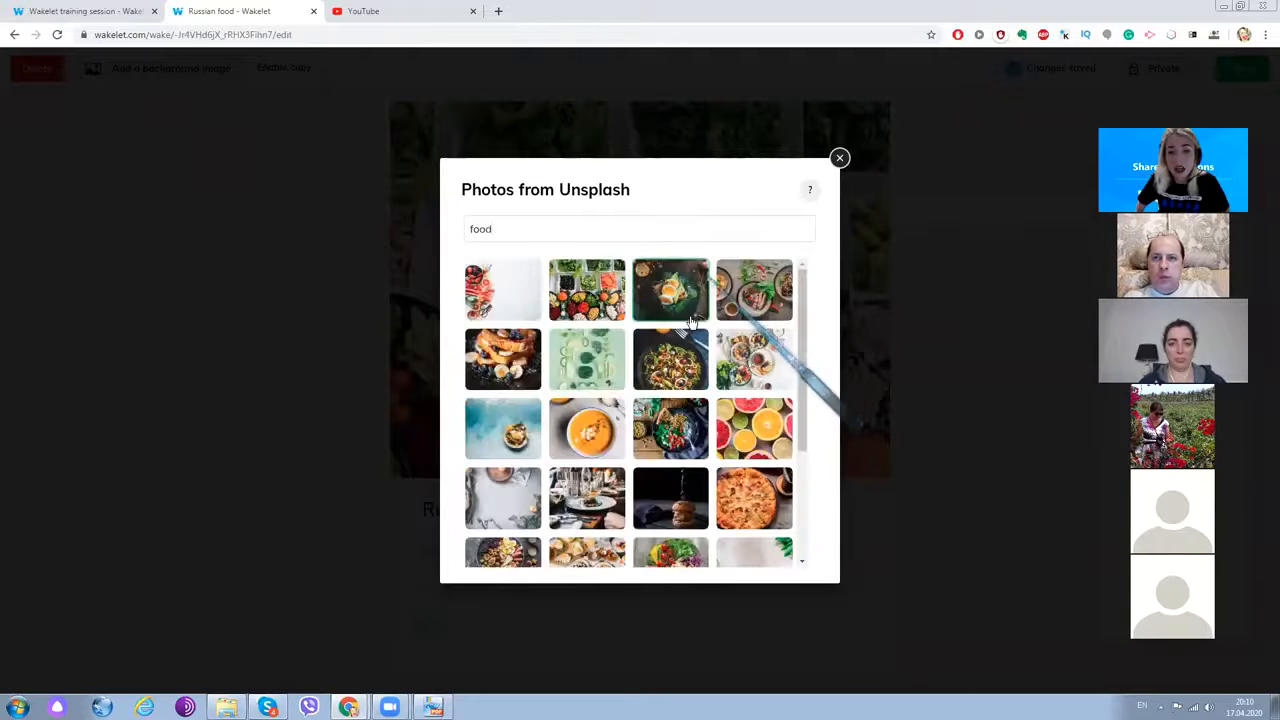
{"action": "scroll", "coordinate": [680, 345], "scroll_direction": "down", "scroll_amount": 3}
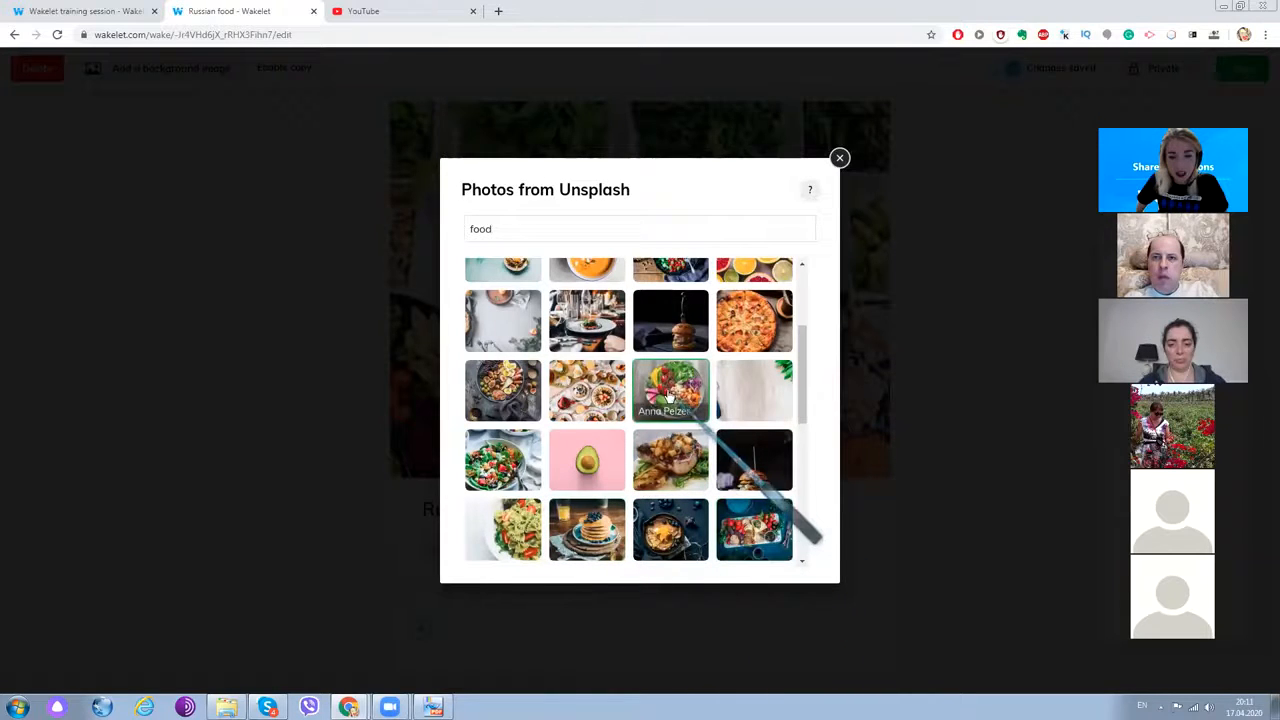
{"action": "left_click", "coordinate": [581, 392]}
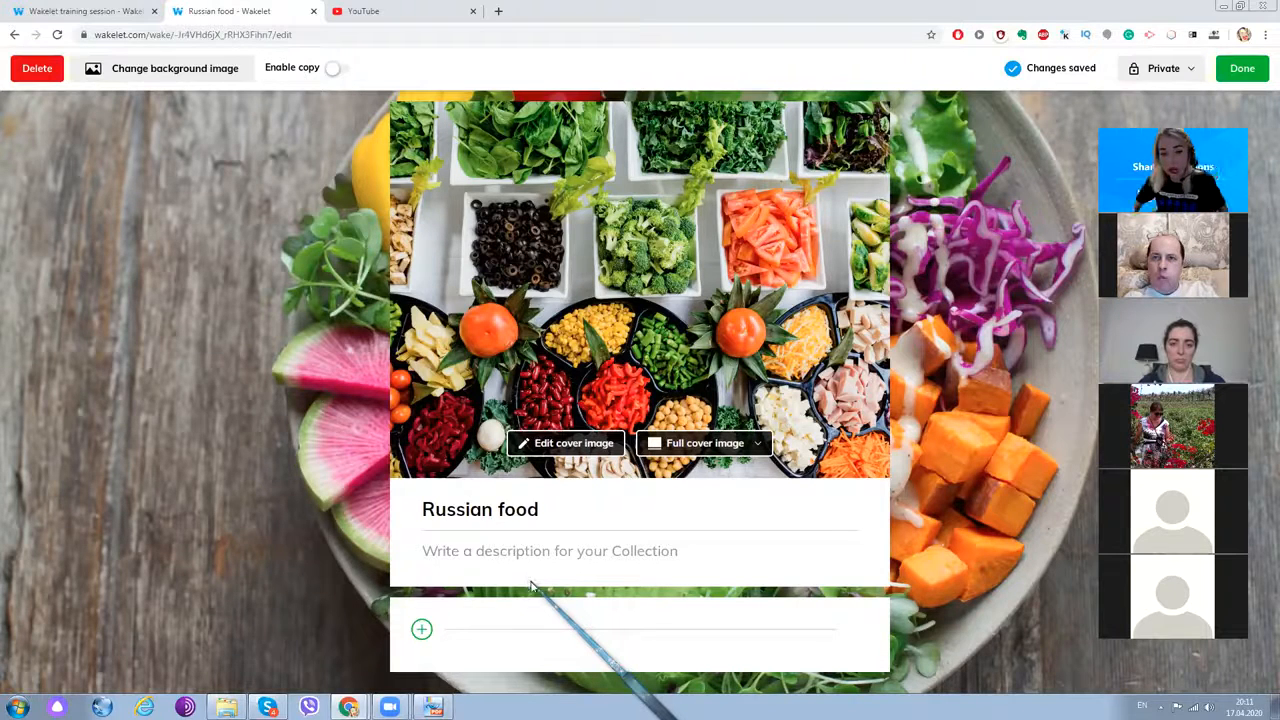
- Bring up the add-item bar, then switch to the YouTube browser tab
{"action": "left_click", "coordinate": [423, 630]}
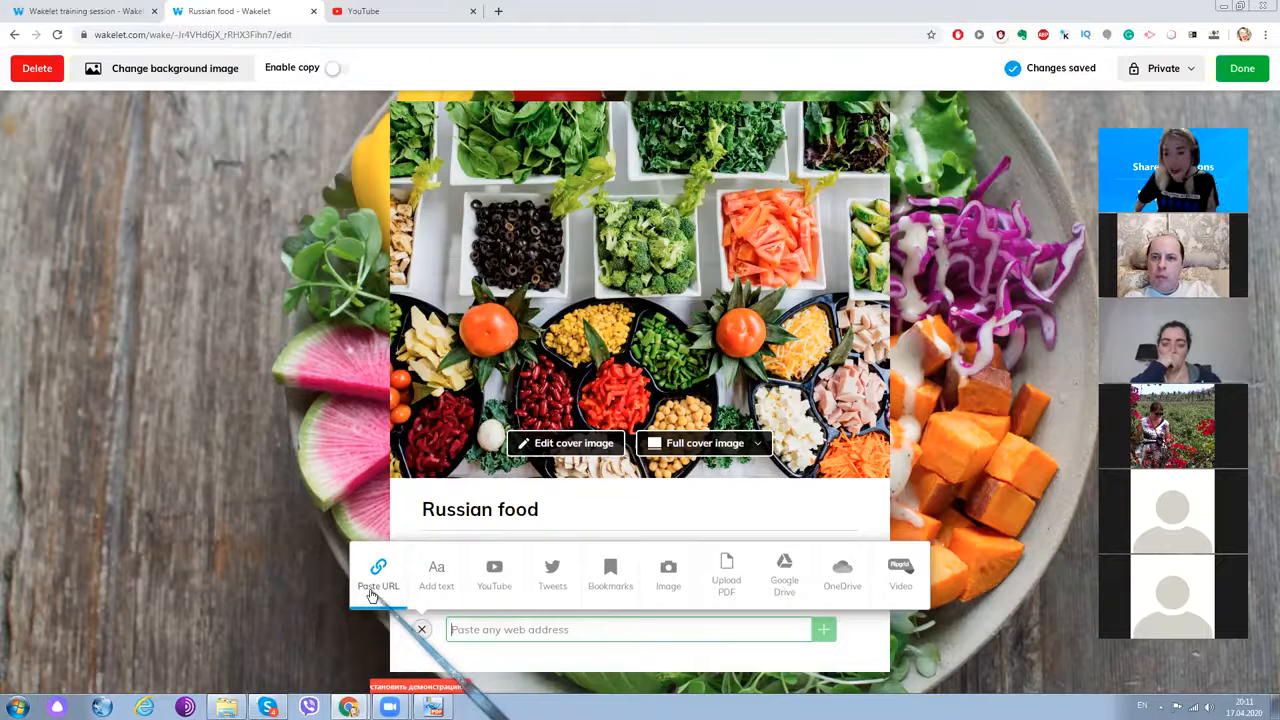
{"action": "left_click", "coordinate": [403, 10]}
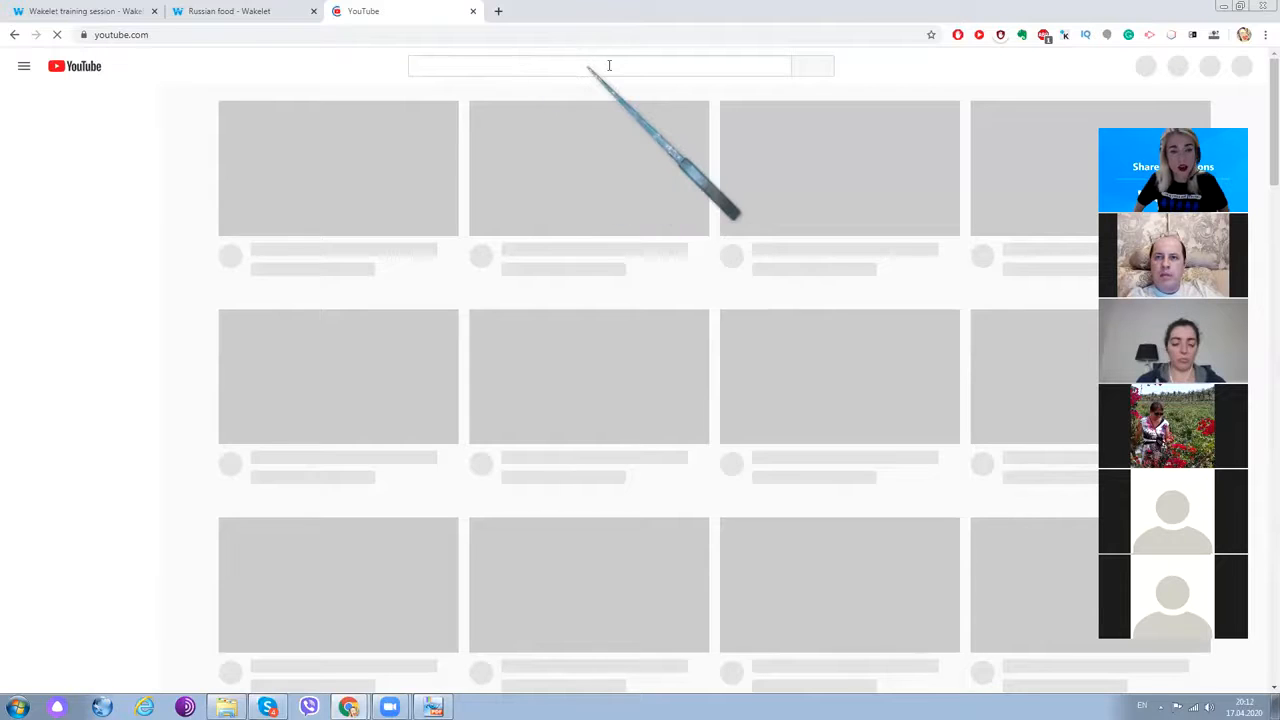
- Search YouTube for 'food' and open the '42 Foods You Need To Eat' video
{"action": "left_click", "coordinate": [533, 66]}
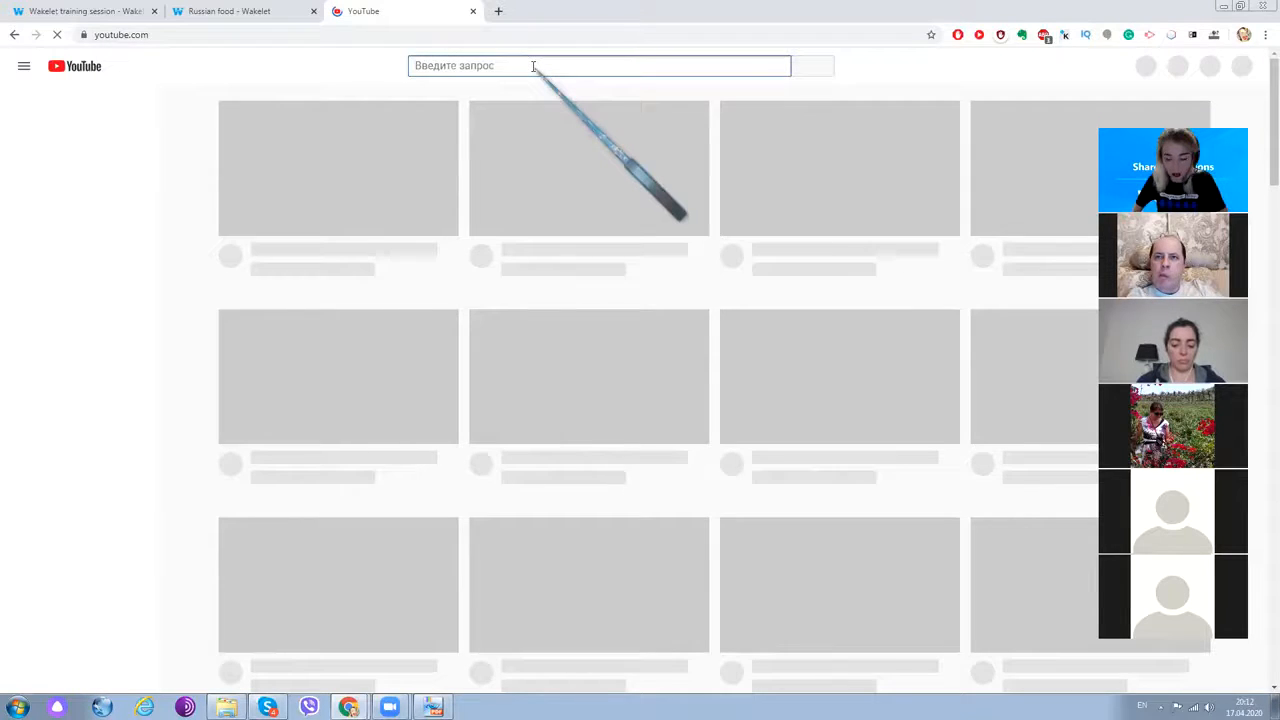
{"action": "type", "text": "food"}
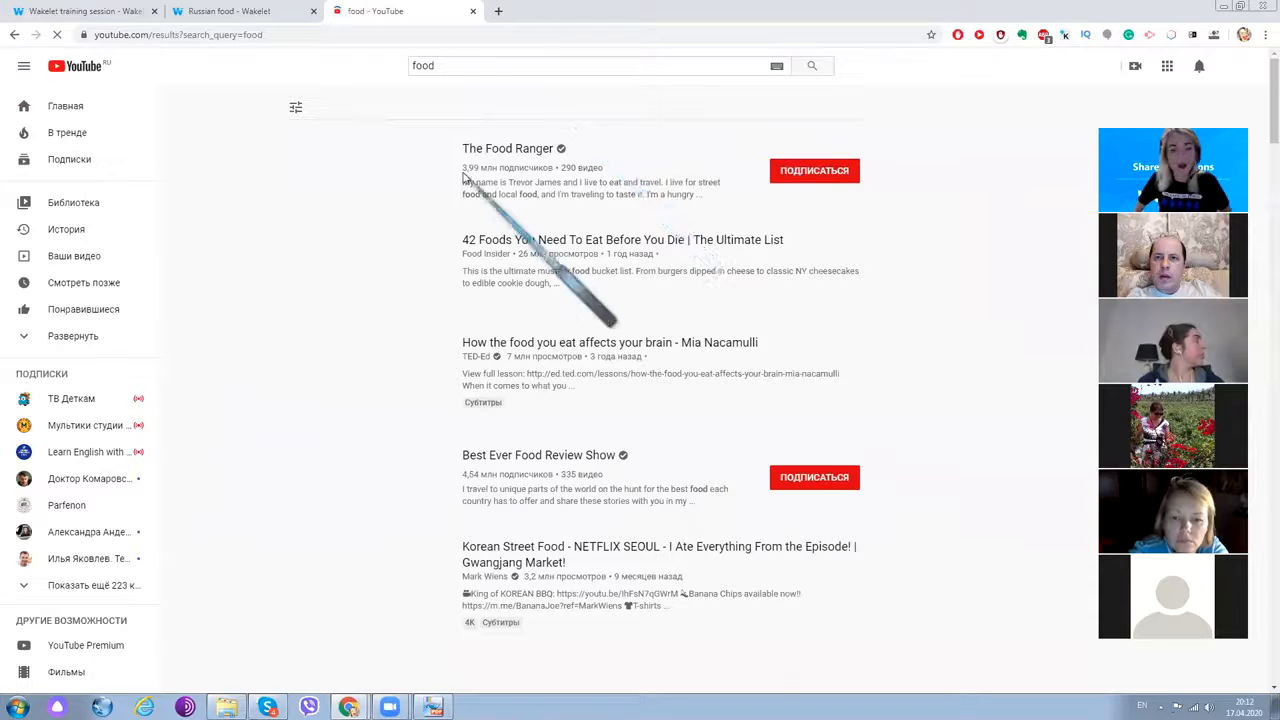
{"action": "left_click", "coordinate": [466, 64]}
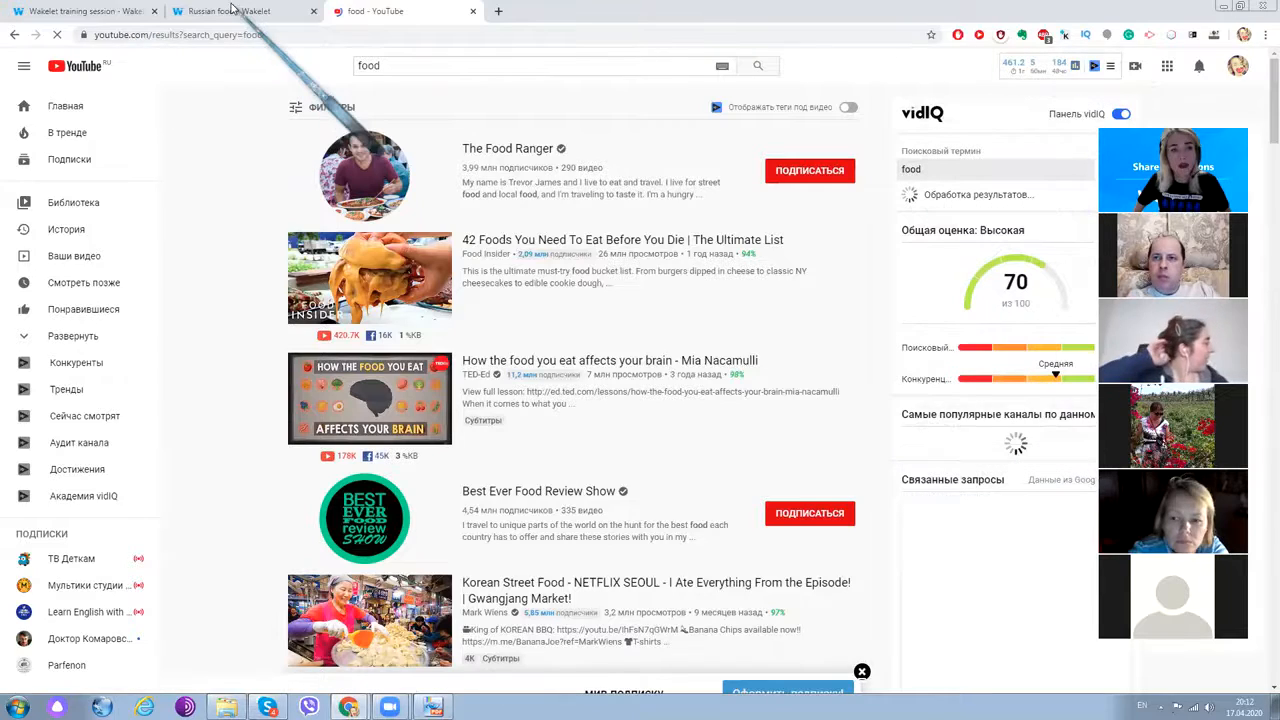
{"action": "left_click", "coordinate": [226, 12]}
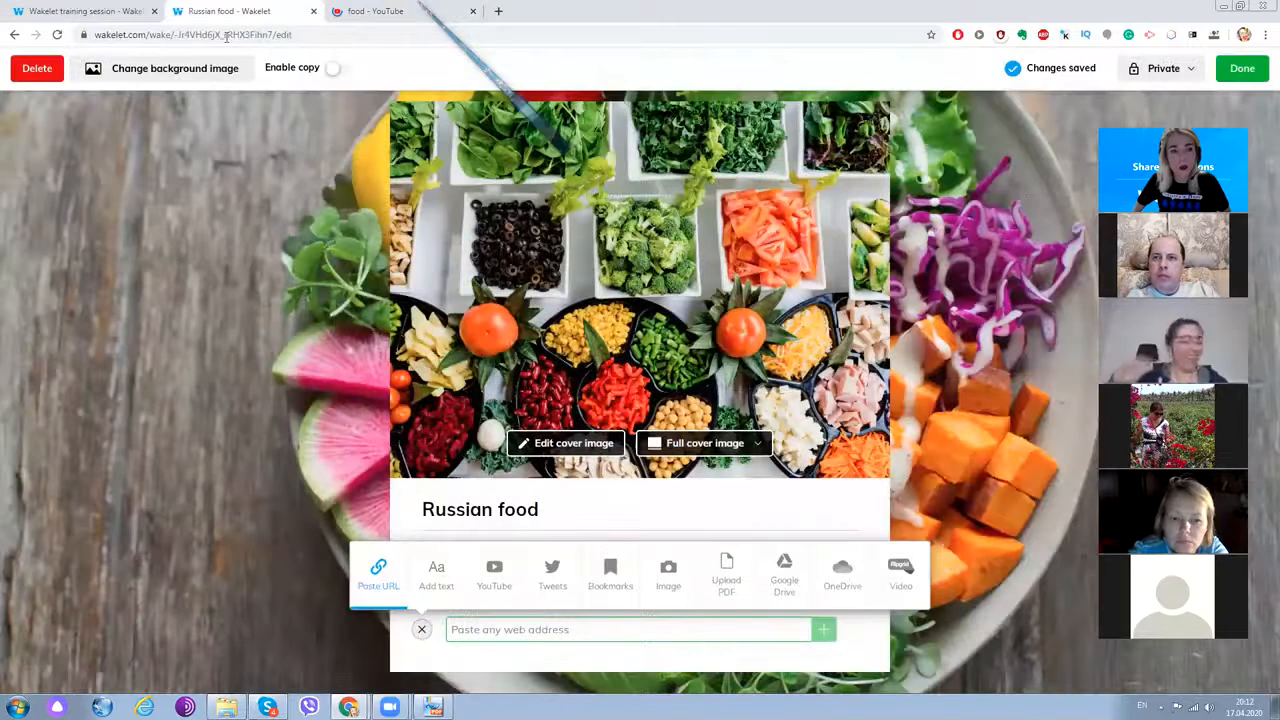
{"action": "left_click", "coordinate": [412, 11]}
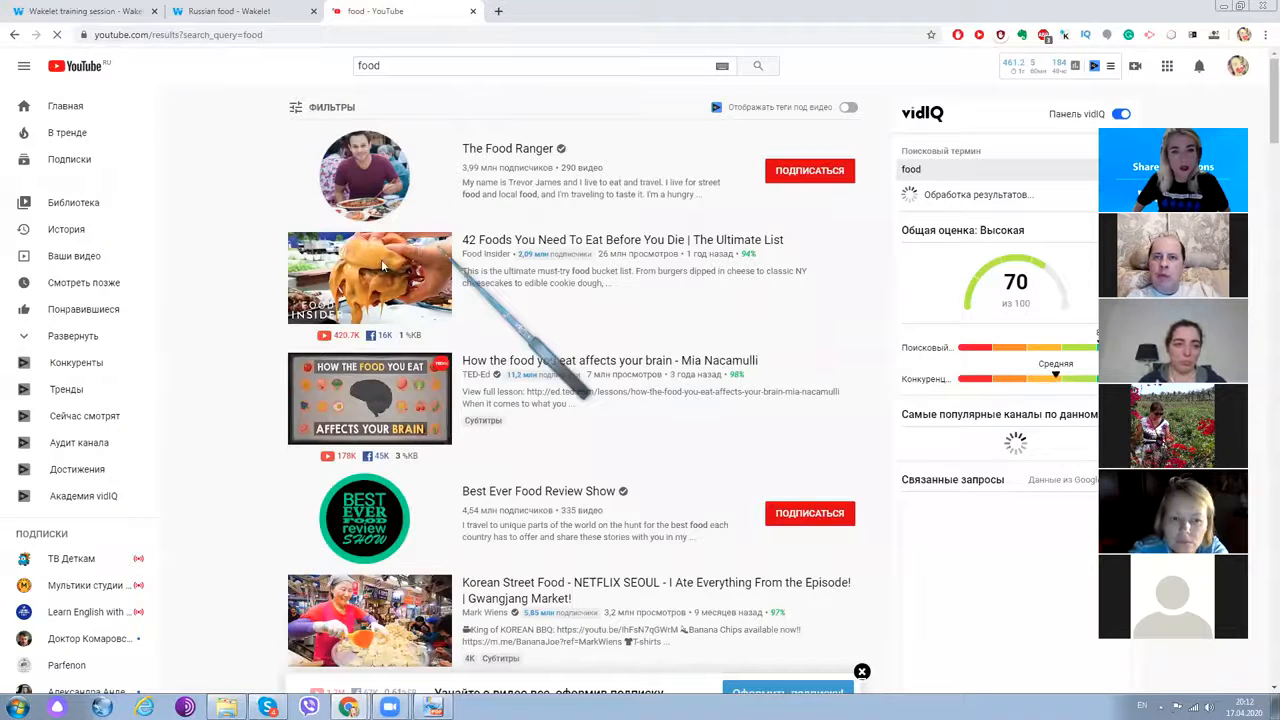
{"action": "left_click", "coordinate": [512, 241]}
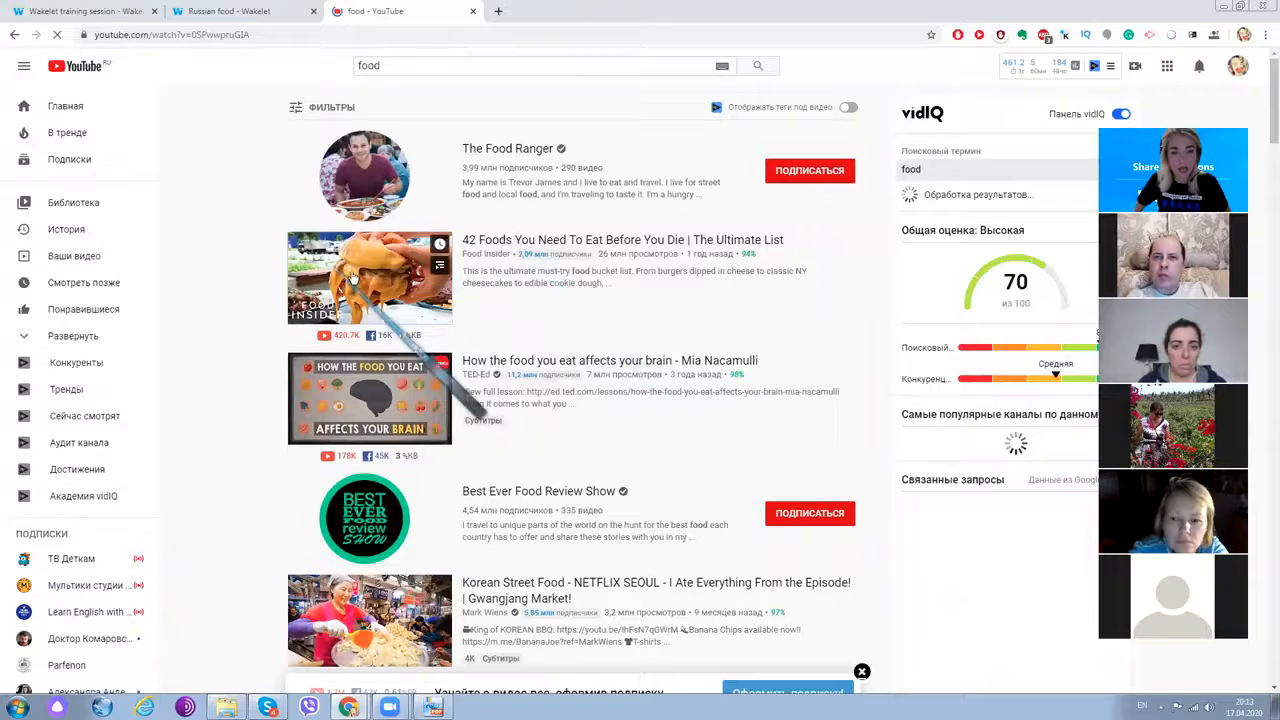
- Return to the Russian food collection editor in Wakelet
{"action": "left_click", "coordinate": [228, 11]}
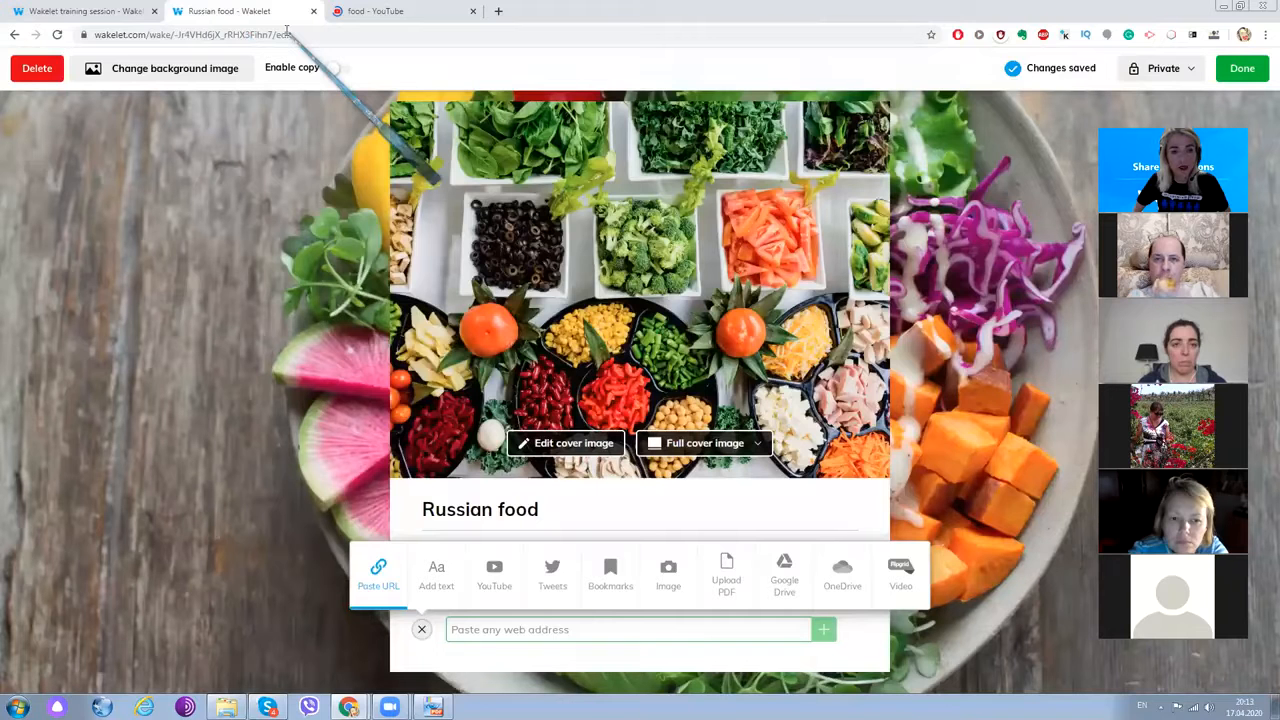
{"action": "left_click", "coordinate": [380, 14]}
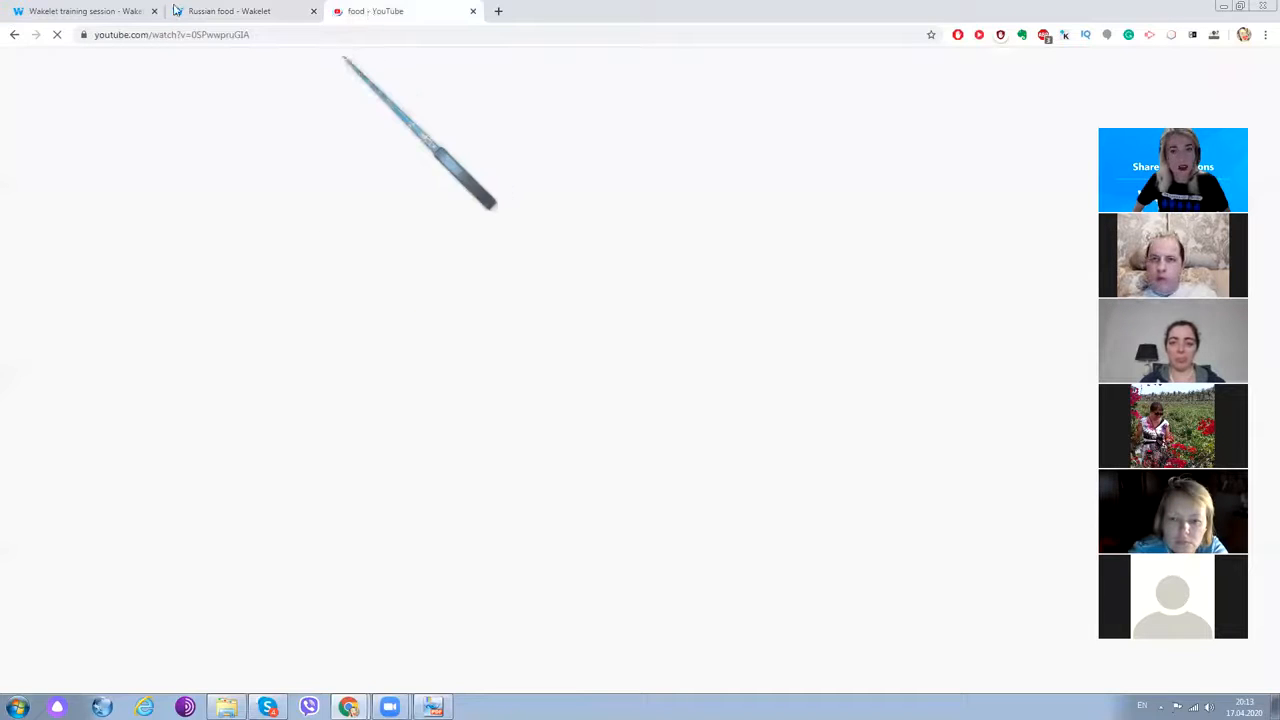
{"action": "left_click", "coordinate": [235, 11]}
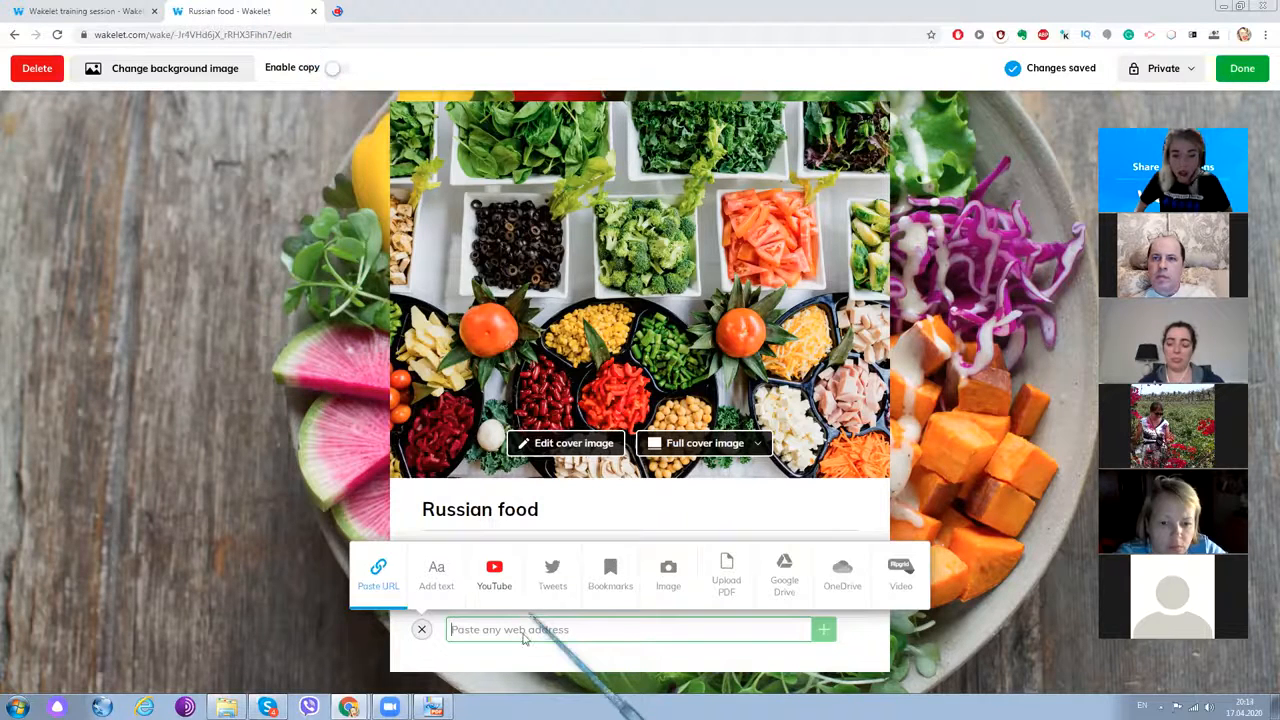
- Search the YouTube option for 'russian food' and add the EPIC RUSSIAN FOOD FEAST video
{"action": "left_click", "coordinate": [494, 575]}
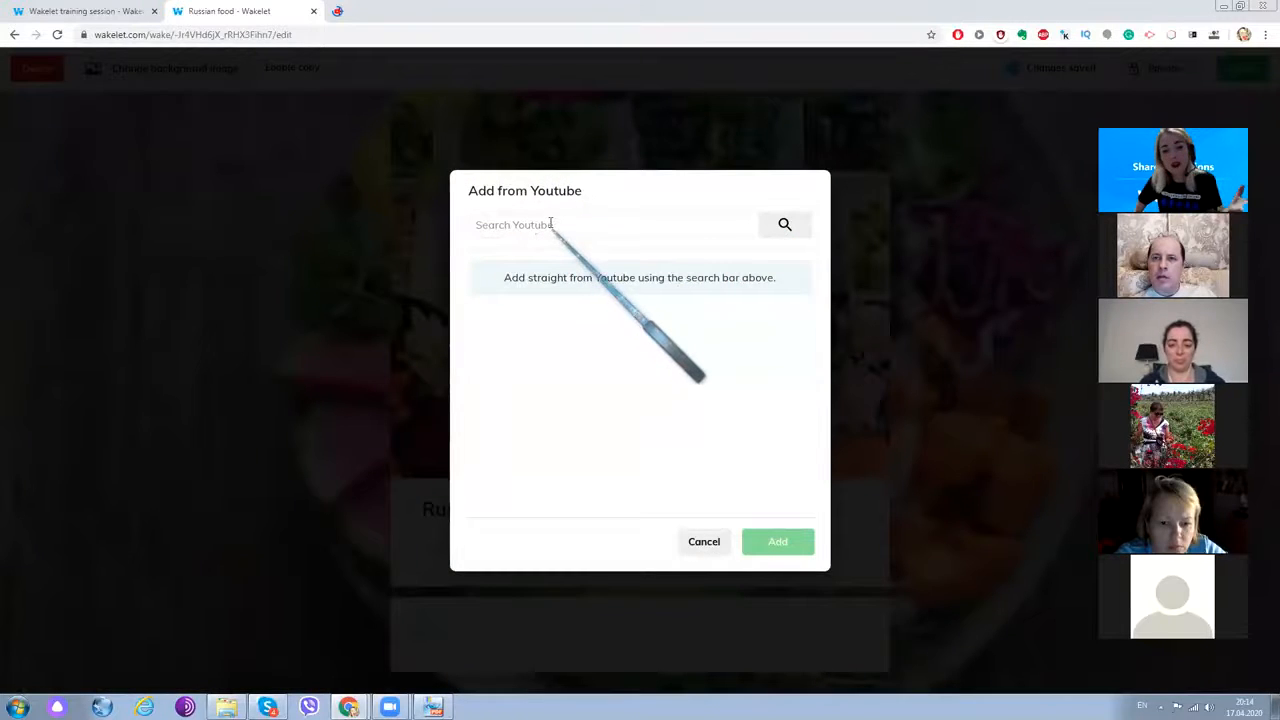
{"action": "left_click", "coordinate": [550, 224]}
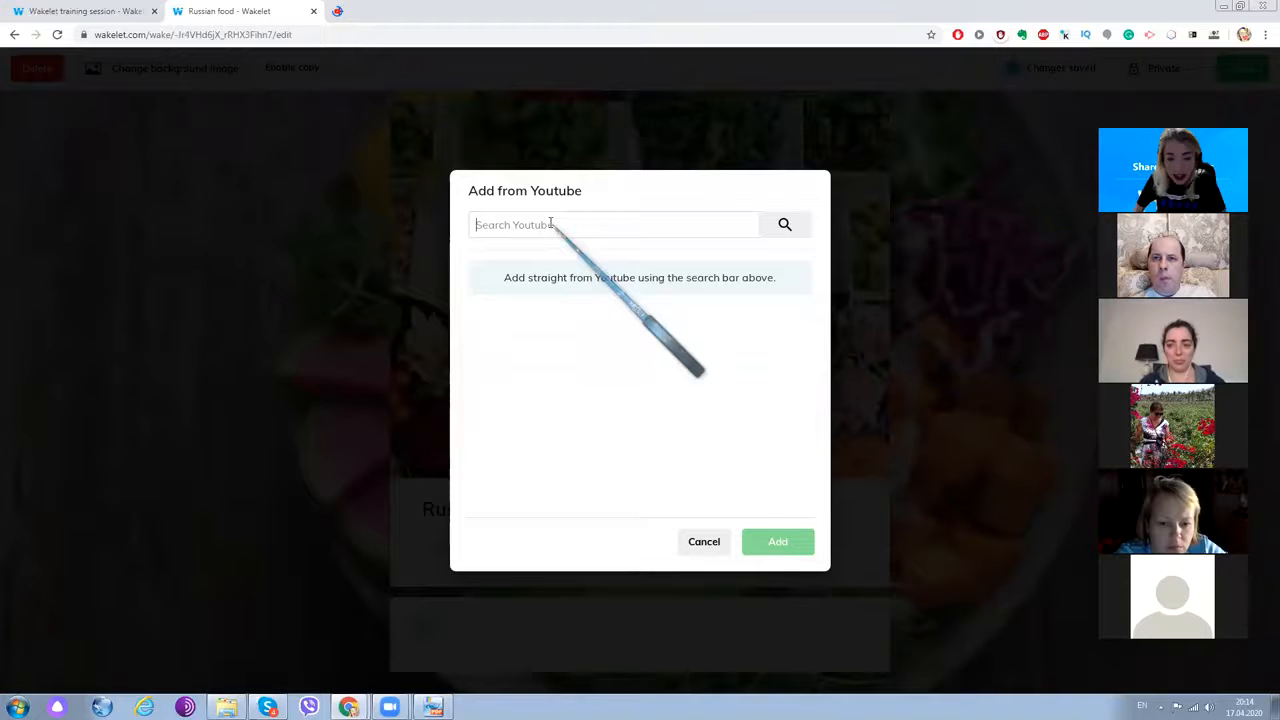
{"action": "type", "text": "hec"}
{"action": "key", "text": "BackSpace"}
{"action": "key", "text": "BackSpace"}
{"action": "key", "text": "BackSpace"}
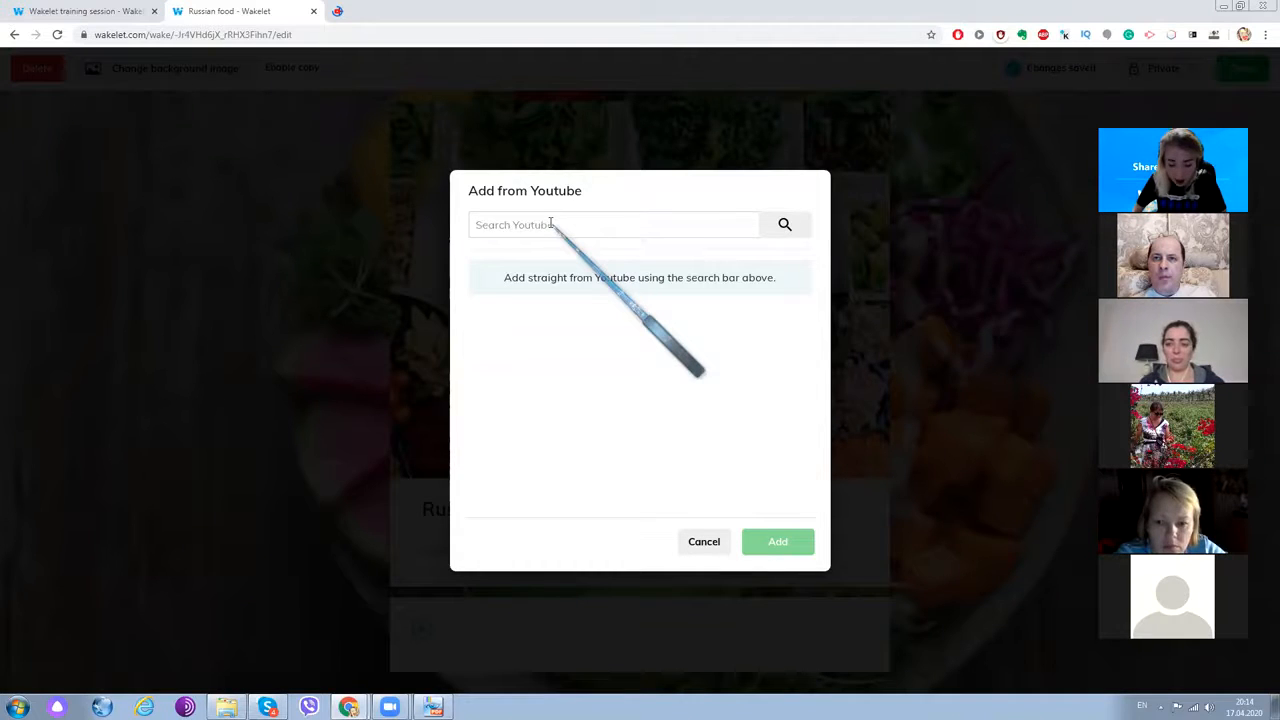
{"action": "type", "text": "russian food"}
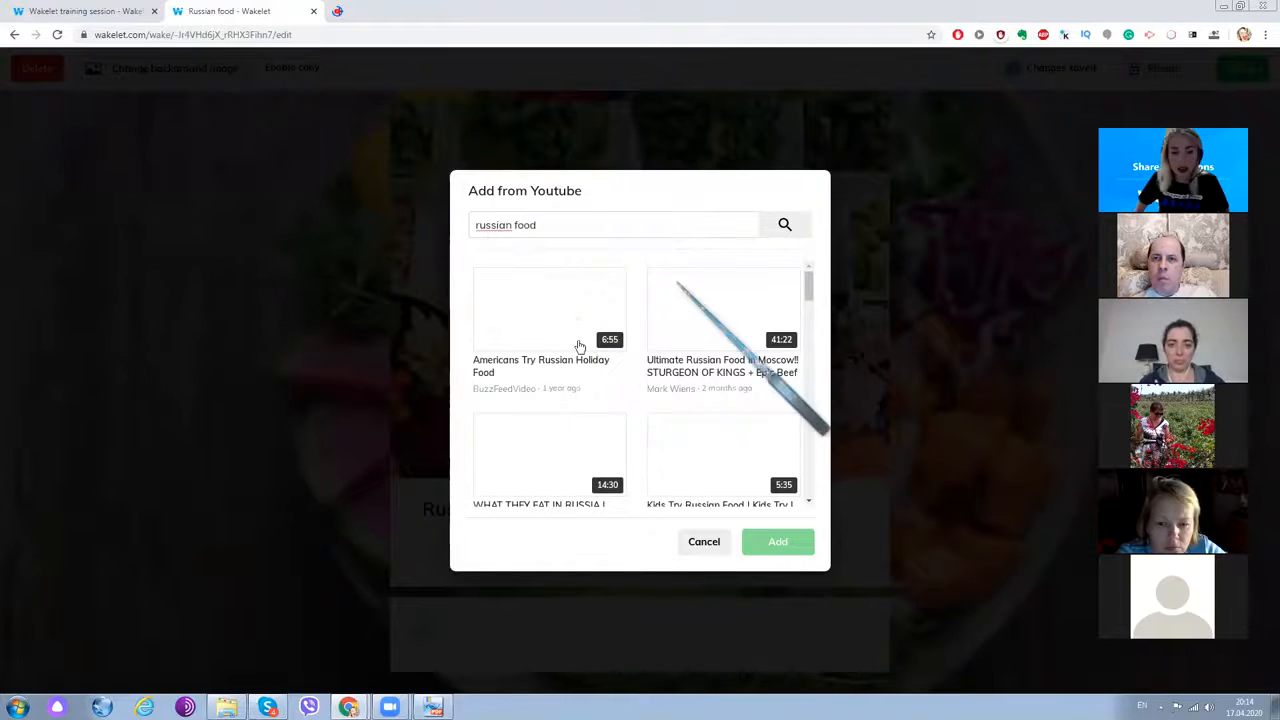
{"action": "scroll", "coordinate": [703, 398], "scroll_direction": "down", "scroll_amount": 2}
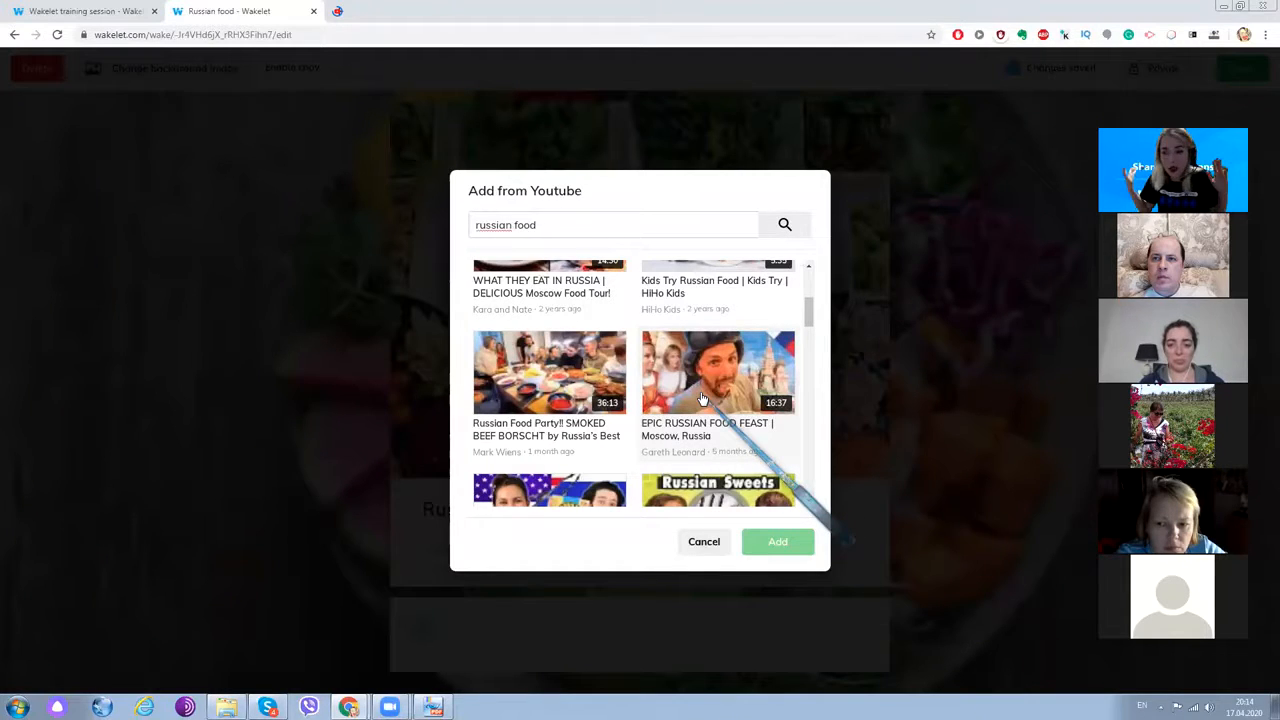
{"action": "scroll", "coordinate": [702, 392], "scroll_direction": "down", "scroll_amount": 1}
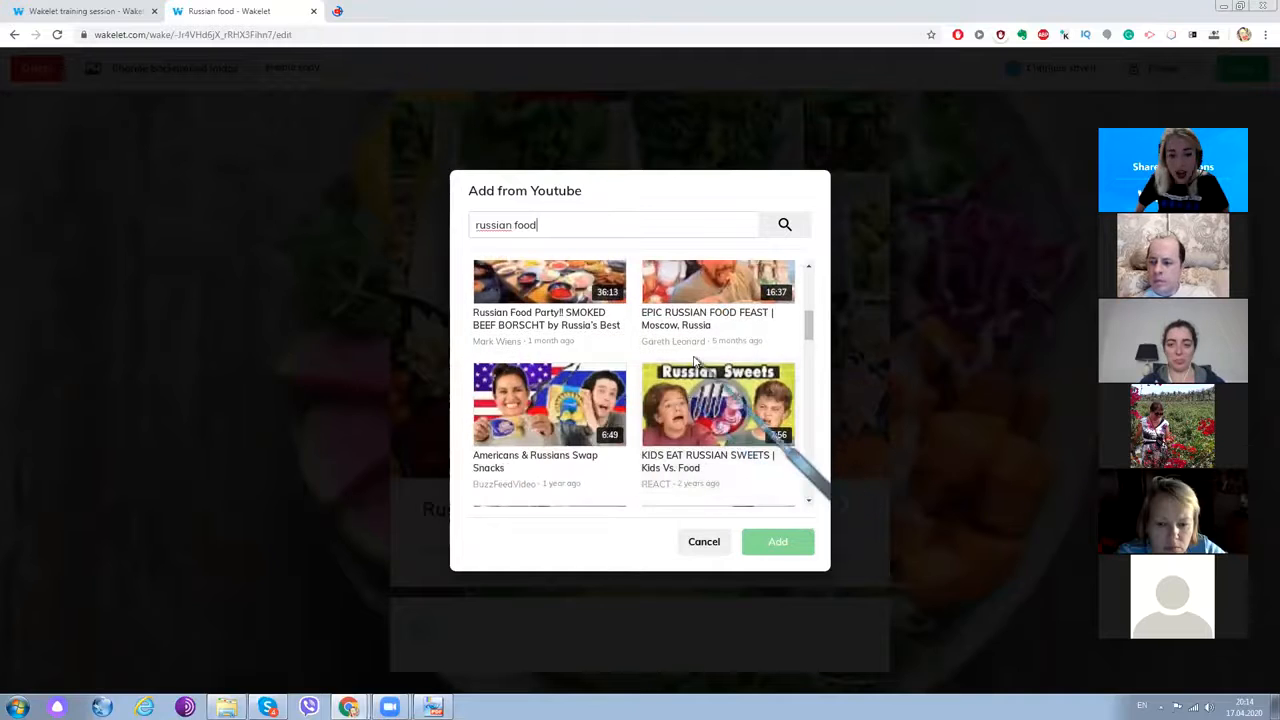
{"action": "left_click", "coordinate": [681, 284]}
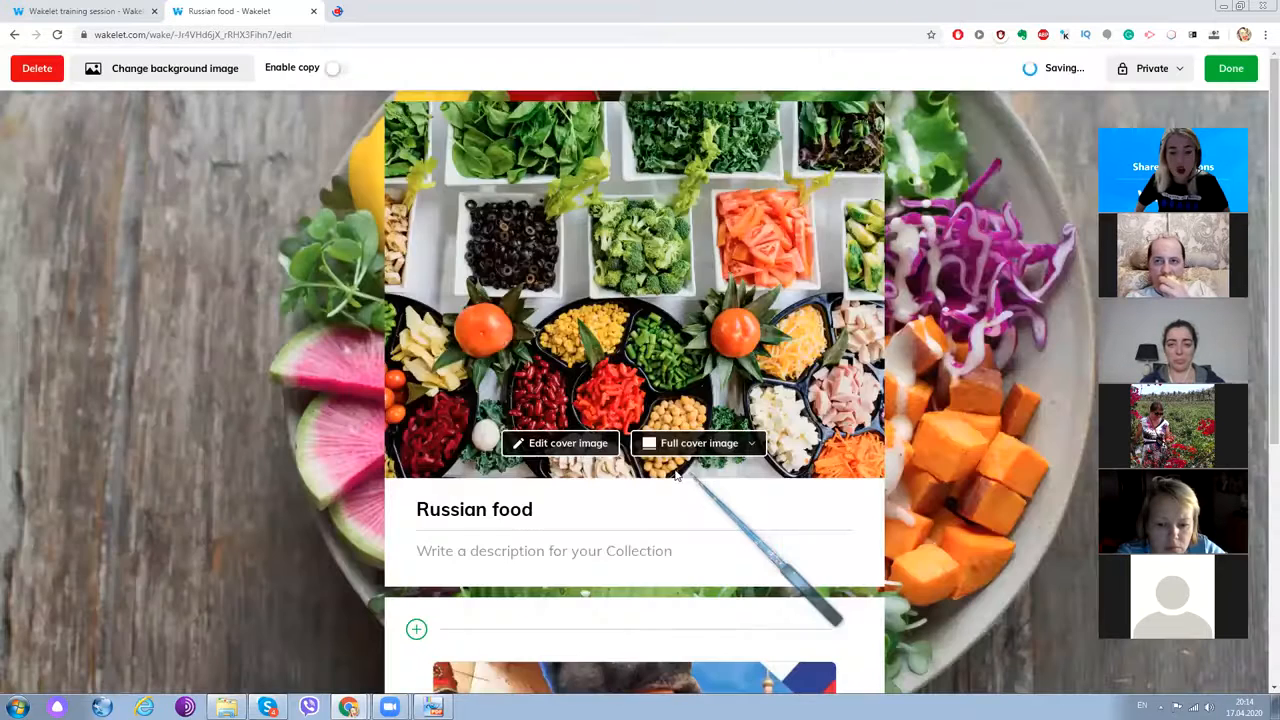
{"action": "scroll", "coordinate": [684, 472], "scroll_direction": "down", "scroll_amount": 4}
{"action": "mouse_move", "coordinate": [775, 298]}
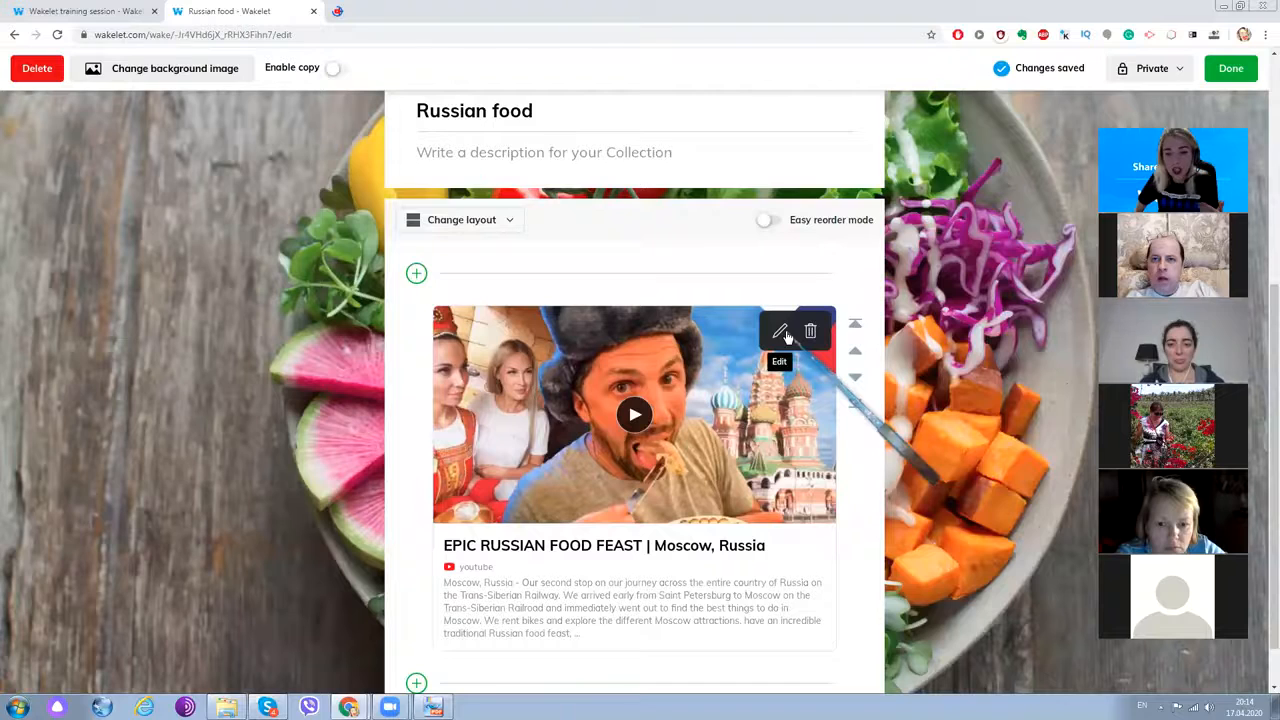
- Delete '| Moscow, Russia' from the video card title, leaving 'EPIC RUSSIAN FOOD FEAST'
{"action": "left_click", "coordinate": [783, 333]}
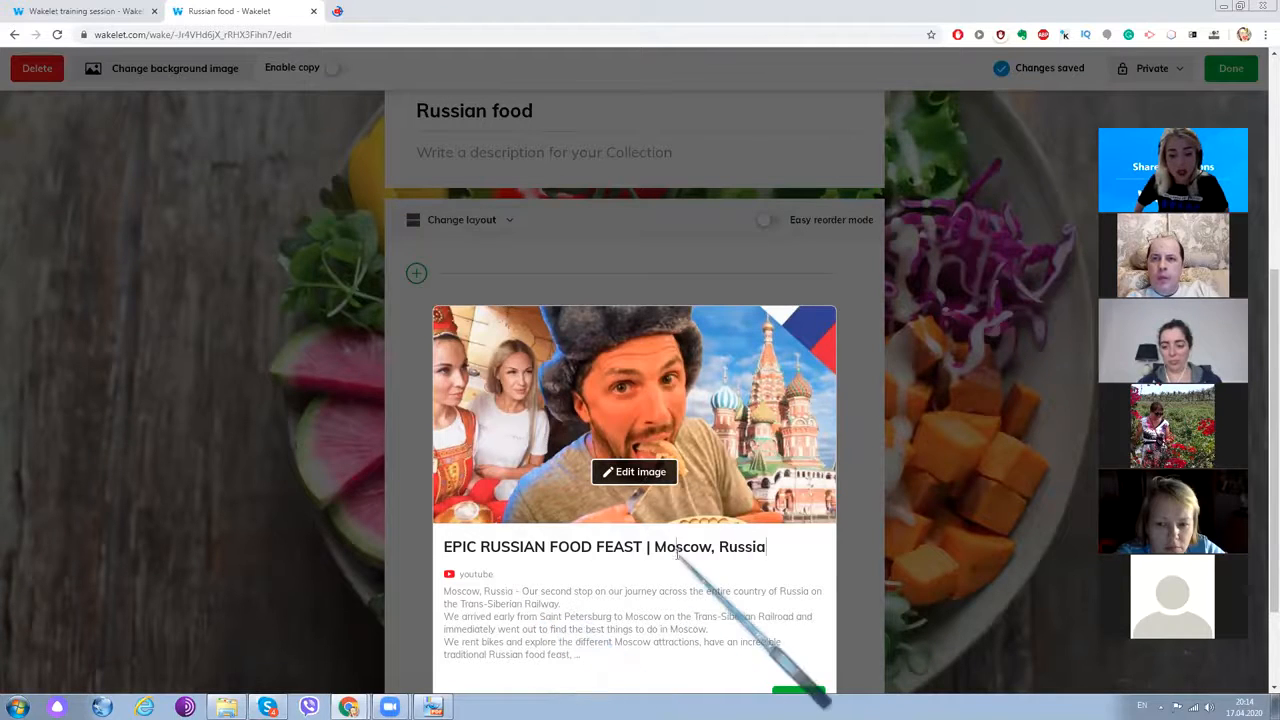
{"action": "left_click_drag", "start_coordinate": [767, 547], "coordinate": [649, 547]}
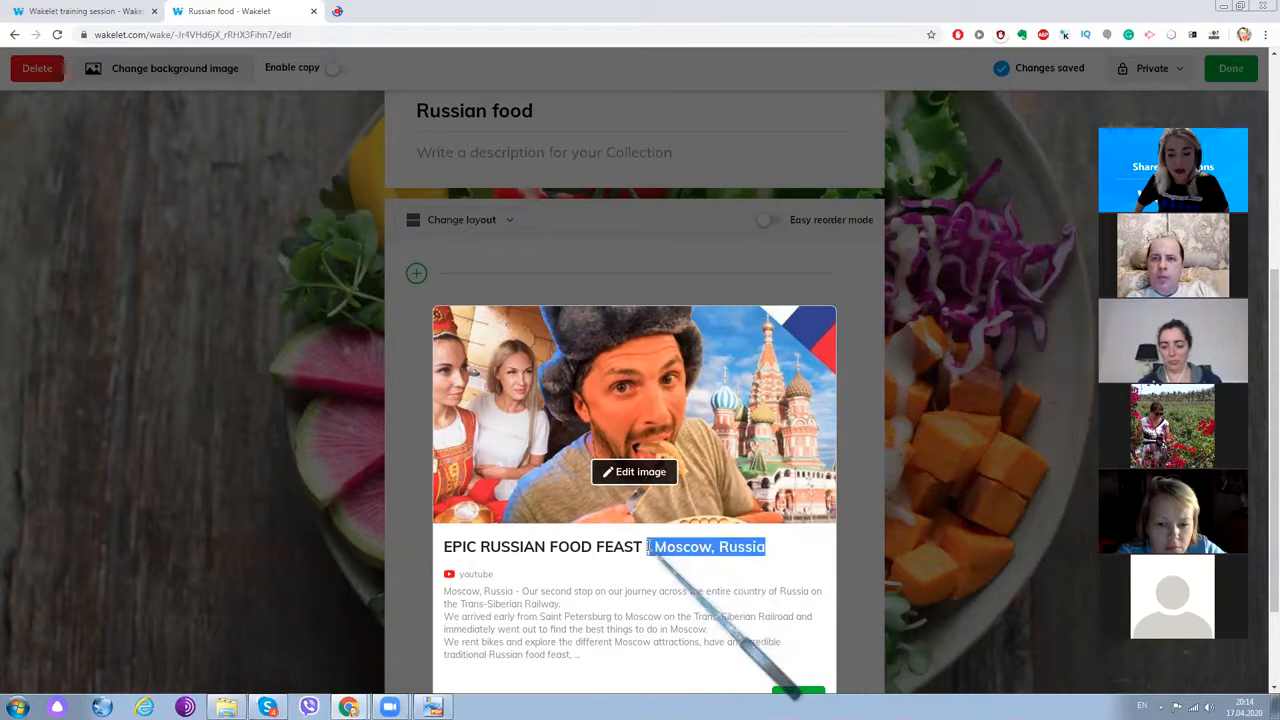
{"action": "key", "text": "BackSpace"}
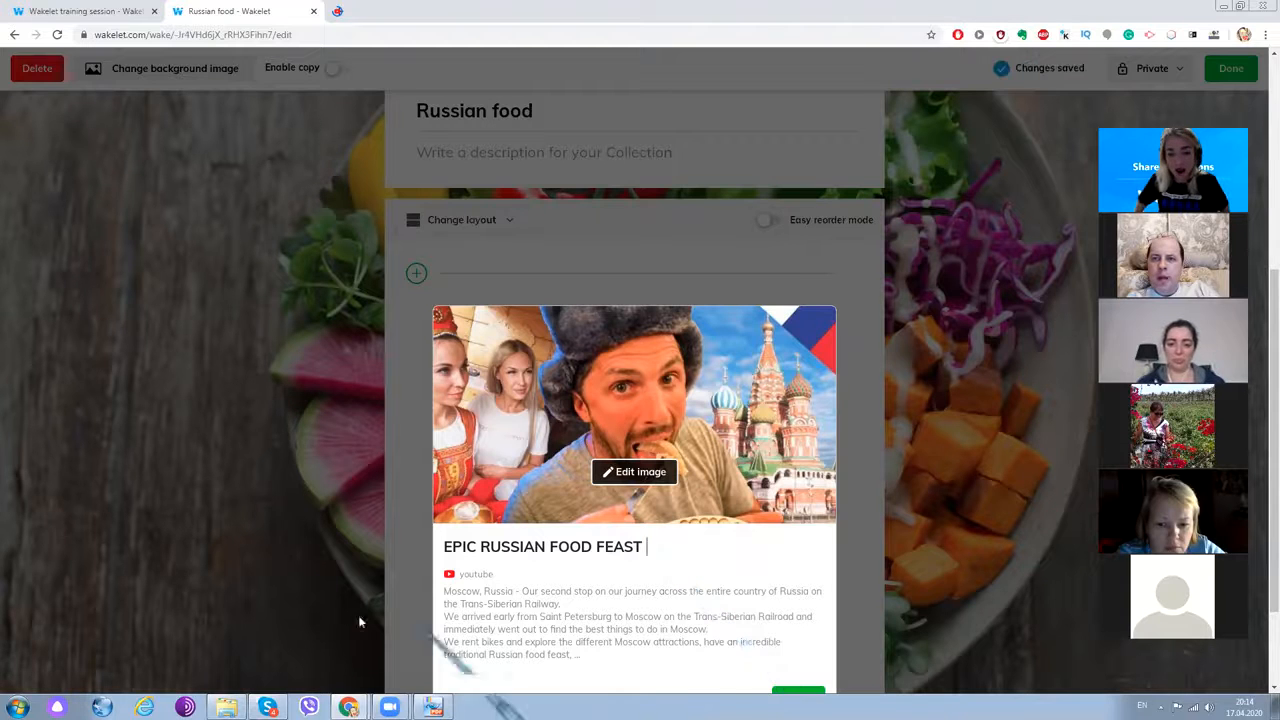
{"action": "scroll", "coordinate": [586, 553], "scroll_direction": "down", "scroll_amount": 3}
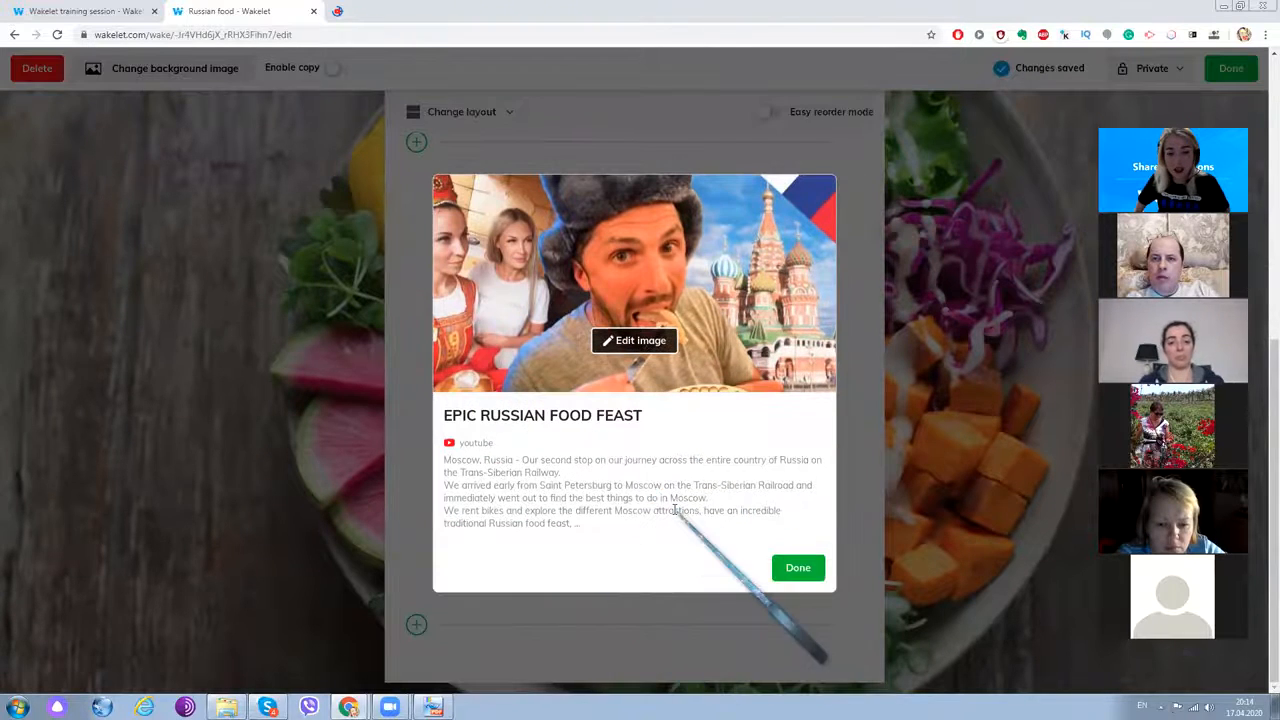
{"action": "left_click_drag", "start_coordinate": [674, 510], "coordinate": [437, 449]}
{"action": "left_click", "coordinate": [795, 567]}
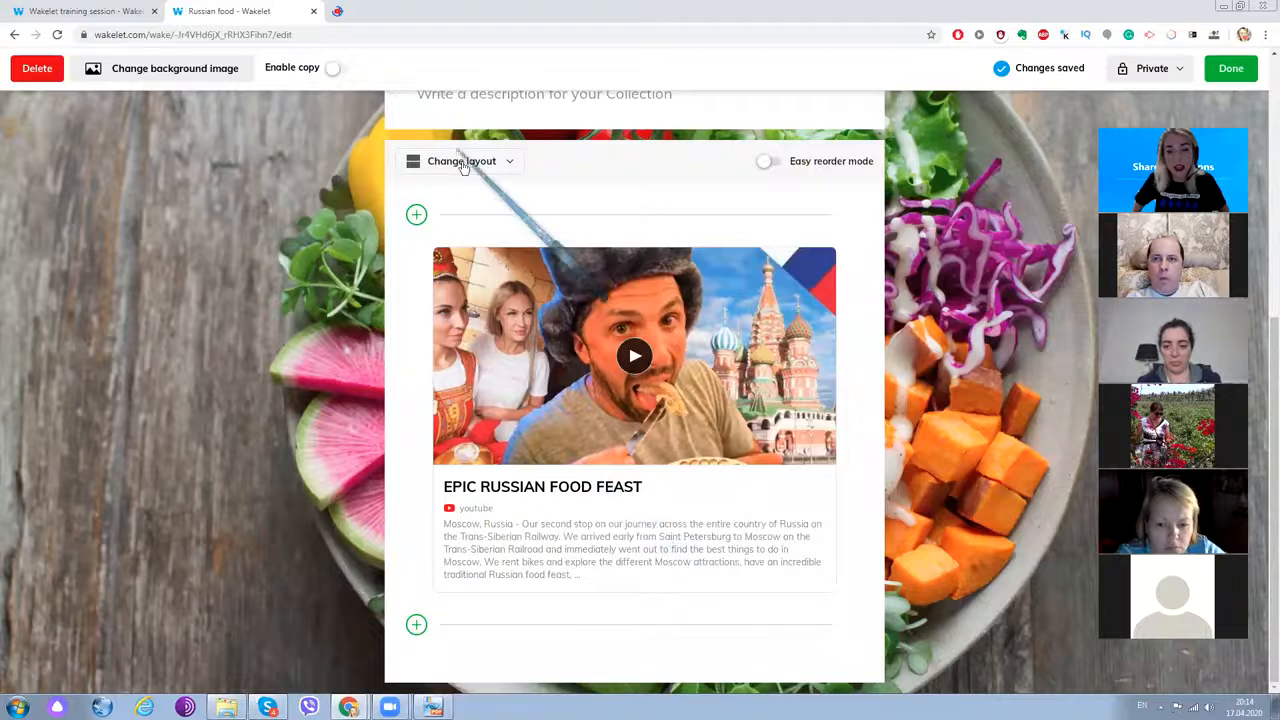
- Show the add-item toolbar beneath the EPIC RUSSIAN FOOD FEAST video card
{"action": "left_click", "coordinate": [417, 626]}
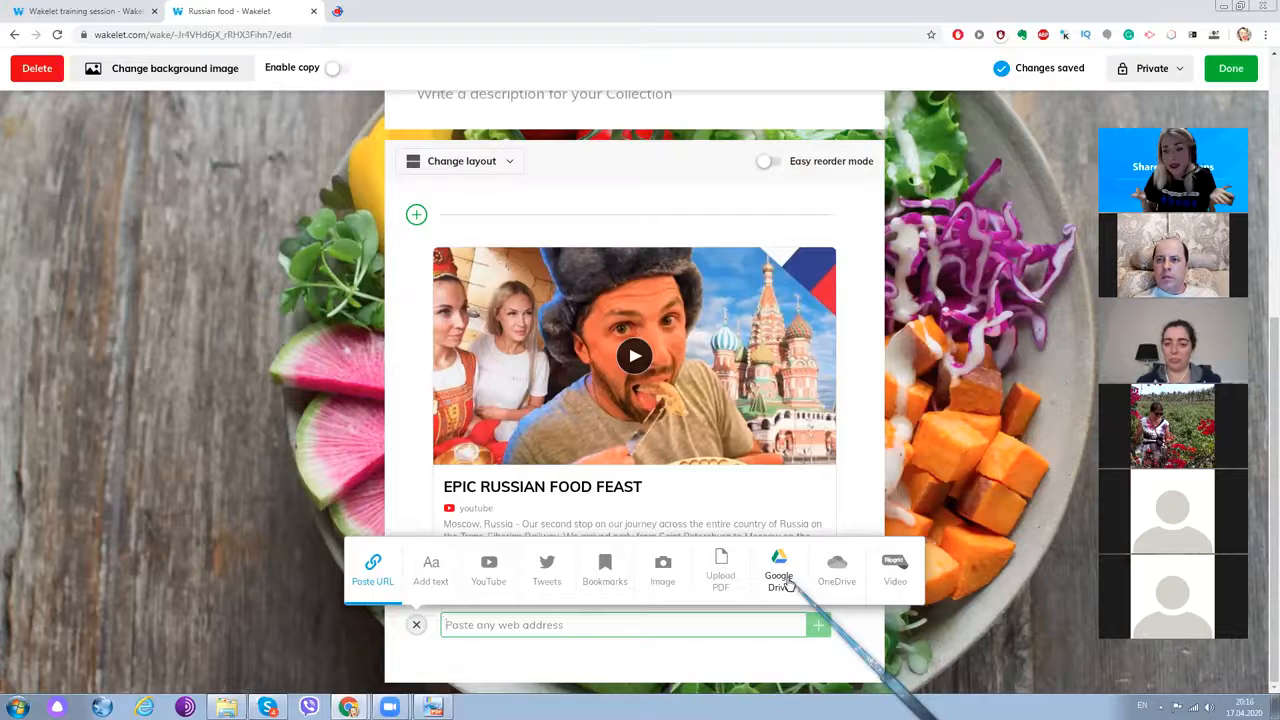
- Add a photo from an Unsplash 'food' search as a new image item
{"action": "left_click", "coordinate": [675, 590]}
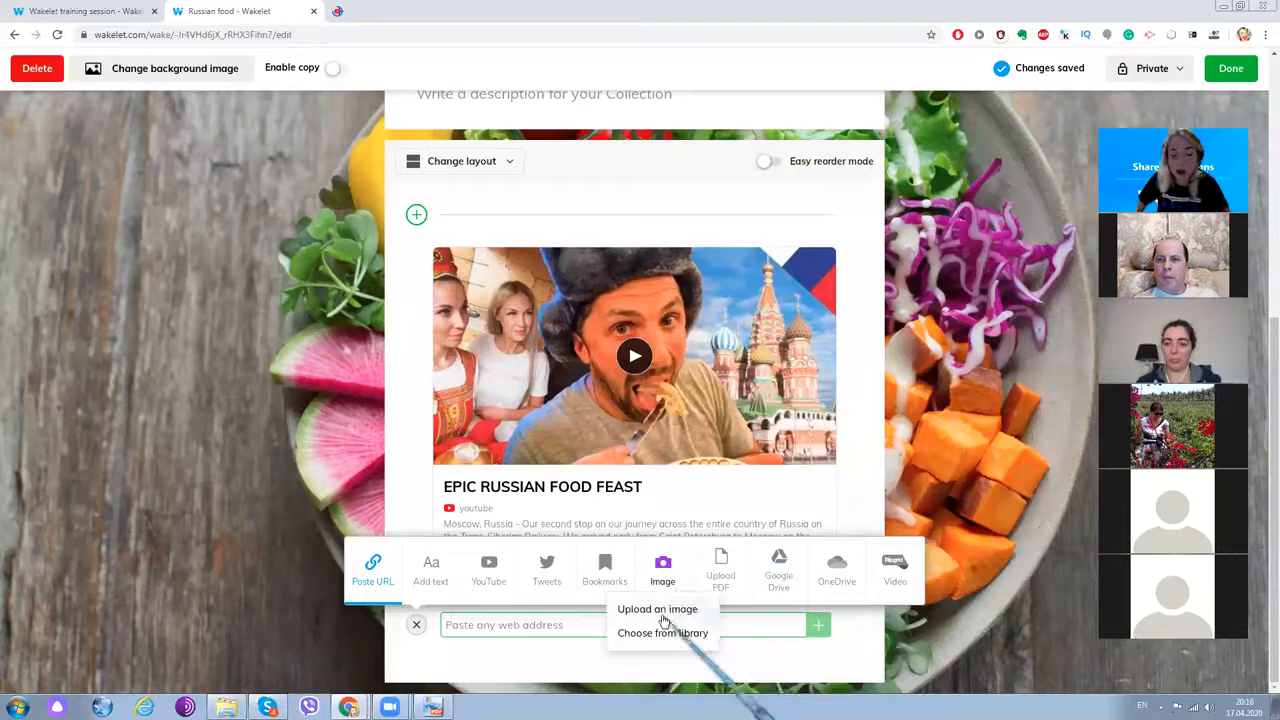
{"action": "left_click", "coordinate": [690, 636]}
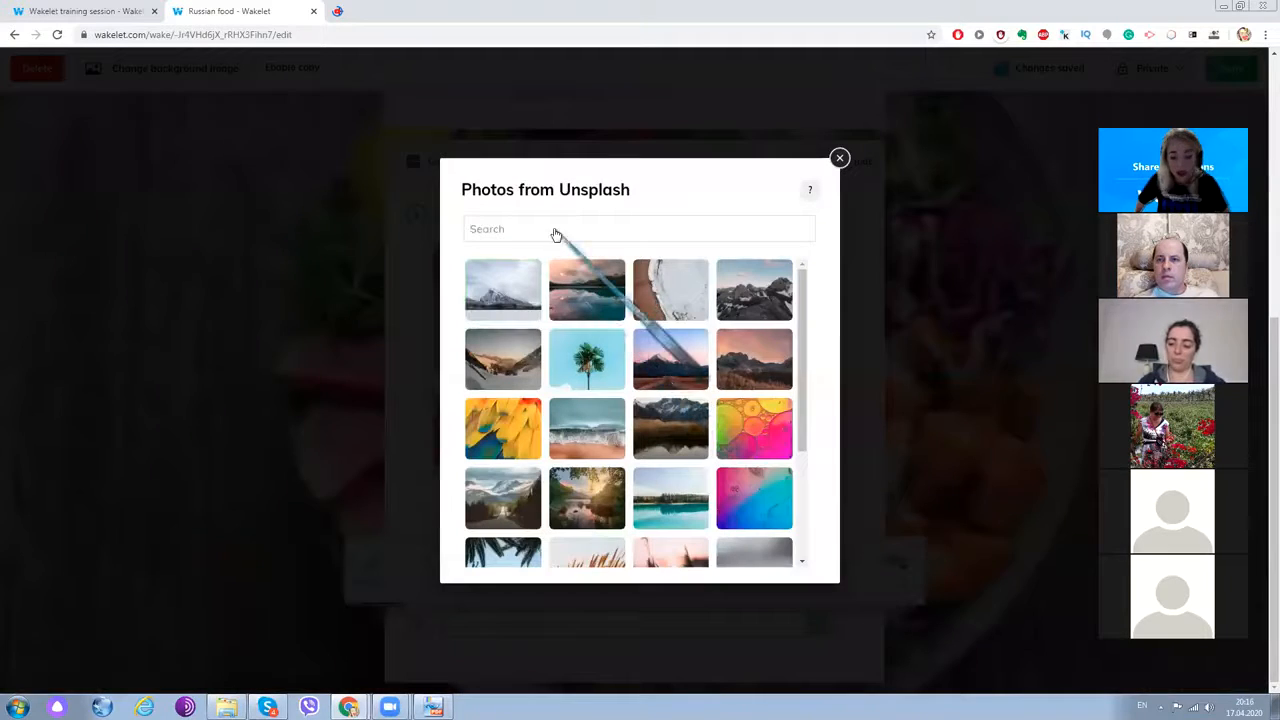
{"action": "left_click", "coordinate": [556, 234]}
{"action": "type", "text": "food"}
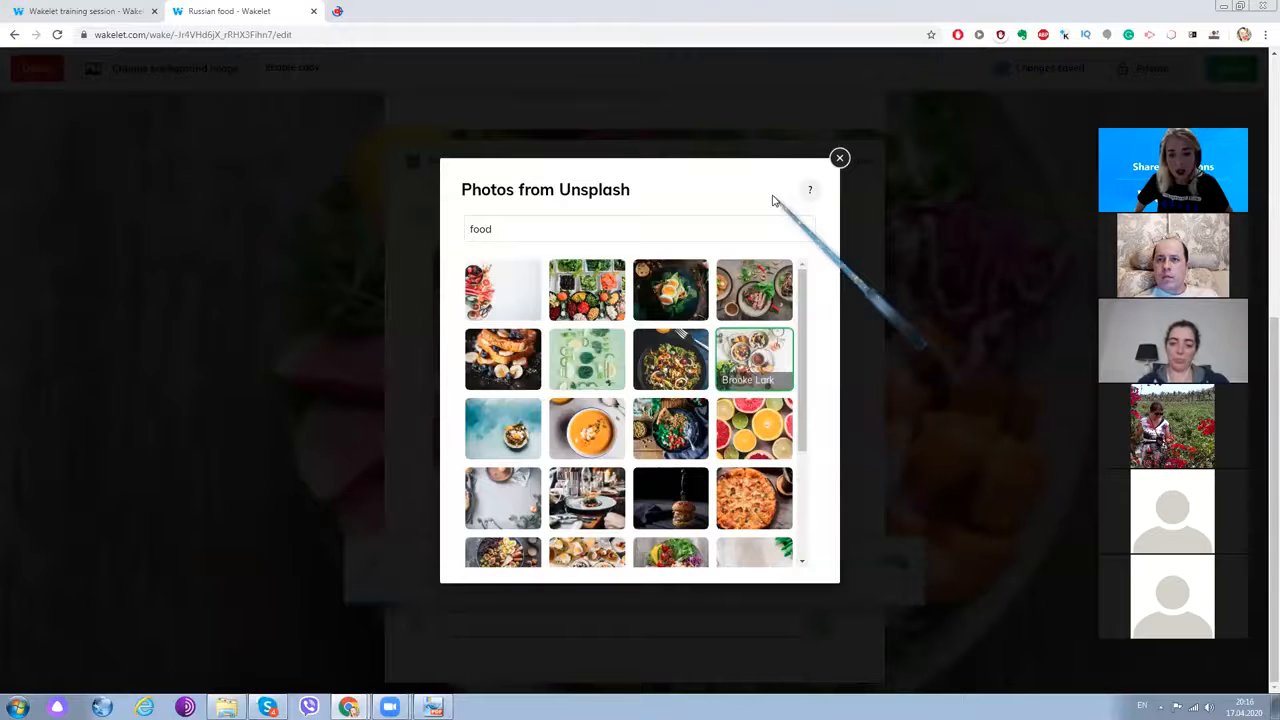
{"action": "left_click", "coordinate": [636, 428]}
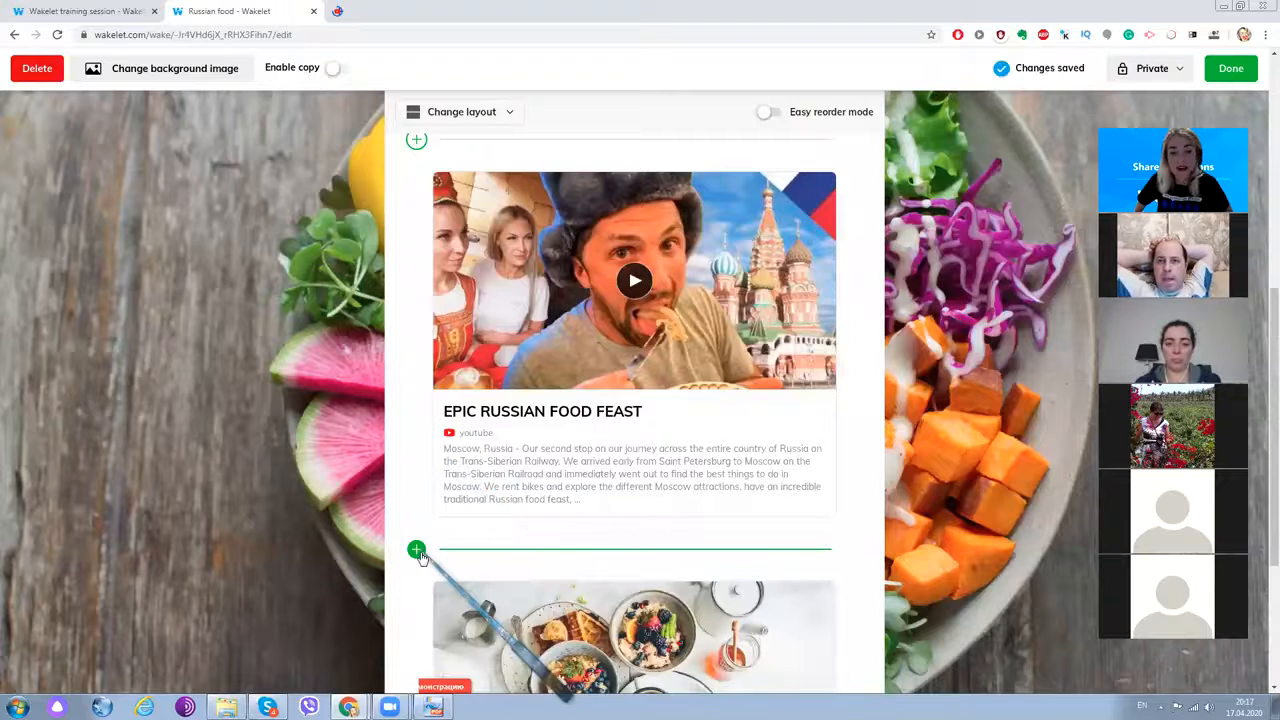
- Insert the text note 'Tell us about your favourite Russian food.' after the video card
{"action": "left_click", "coordinate": [417, 550]}
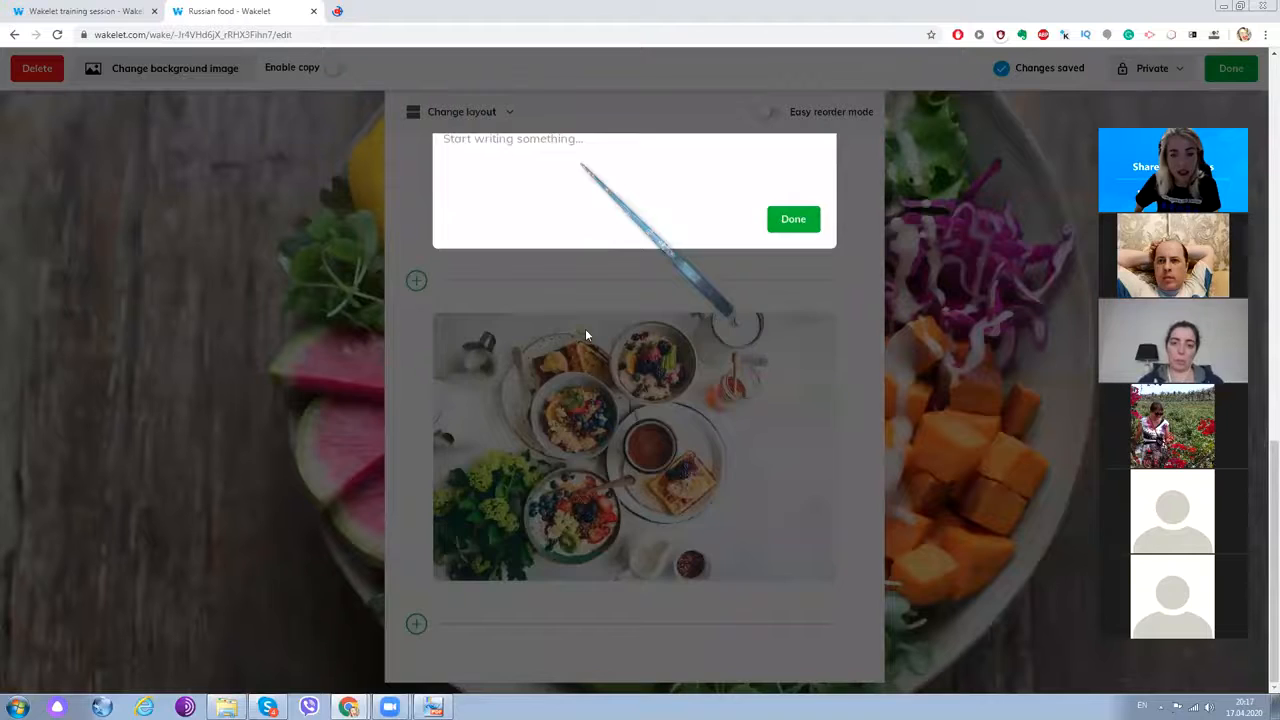
{"action": "scroll", "coordinate": [586, 335], "scroll_direction": "up", "scroll_amount": 3}
{"action": "scroll", "coordinate": [520, 591], "scroll_direction": "up", "scroll_amount": 1}
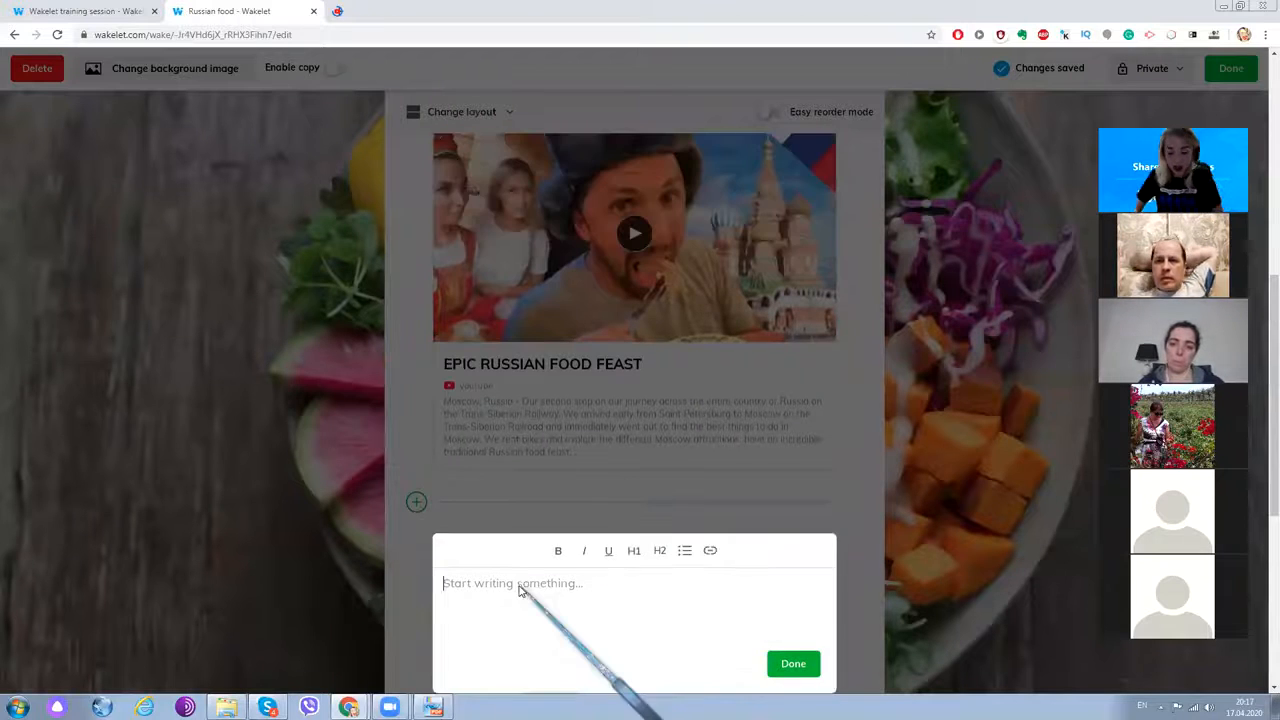
{"action": "type", "text": "Te"}
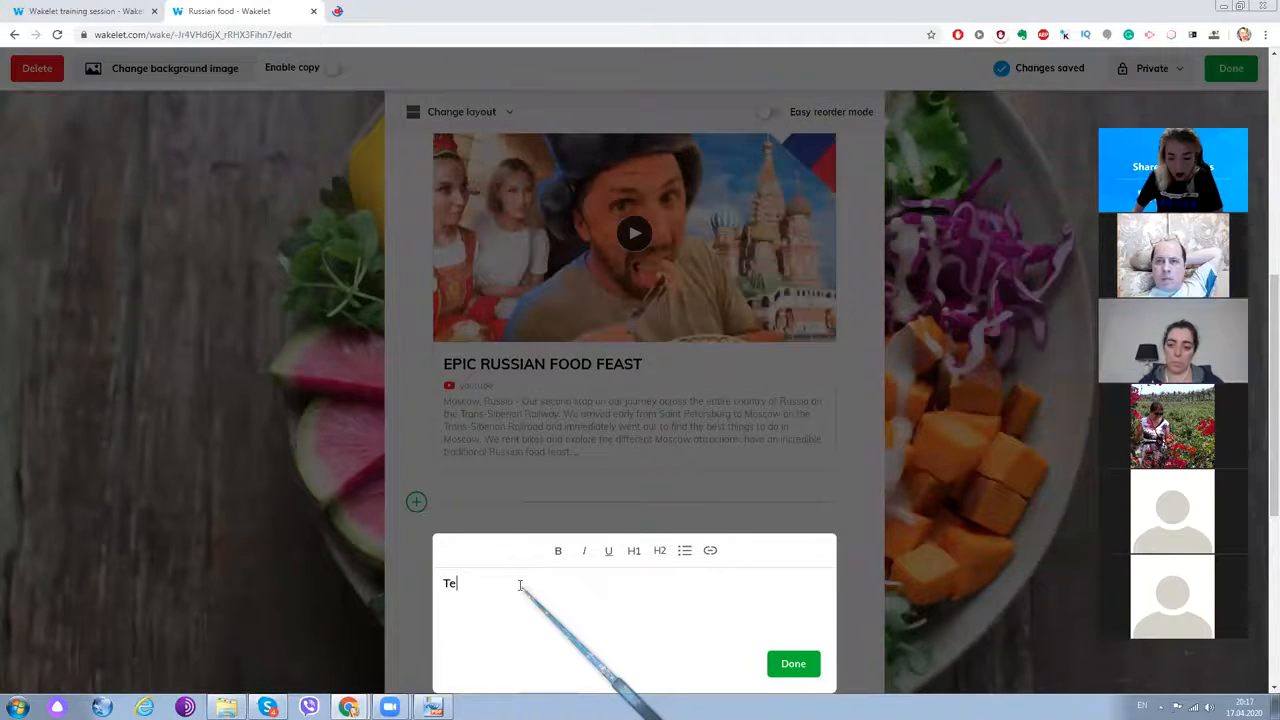
{"action": "type", "text": "ll us about some"}
{"action": "key", "text": "BackSpace"}
{"action": "key", "text": "BackSpace"}
{"action": "key", "text": "BackSpace"}
{"action": "key", "text": "BackSpace"}
{"action": "type", "text": "you"}
{"action": "key", "text": "BackSpace"}
{"action": "key", "text": "BackSpace"}
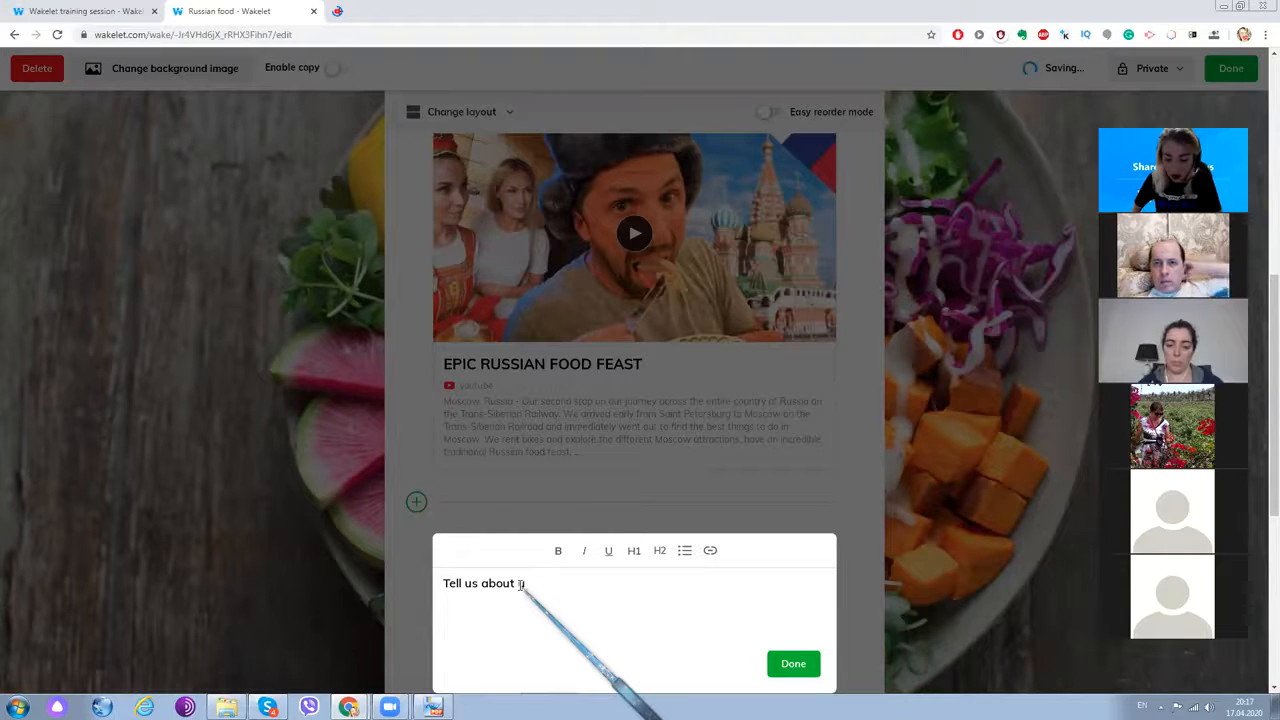
{"action": "type", "text": "our"}
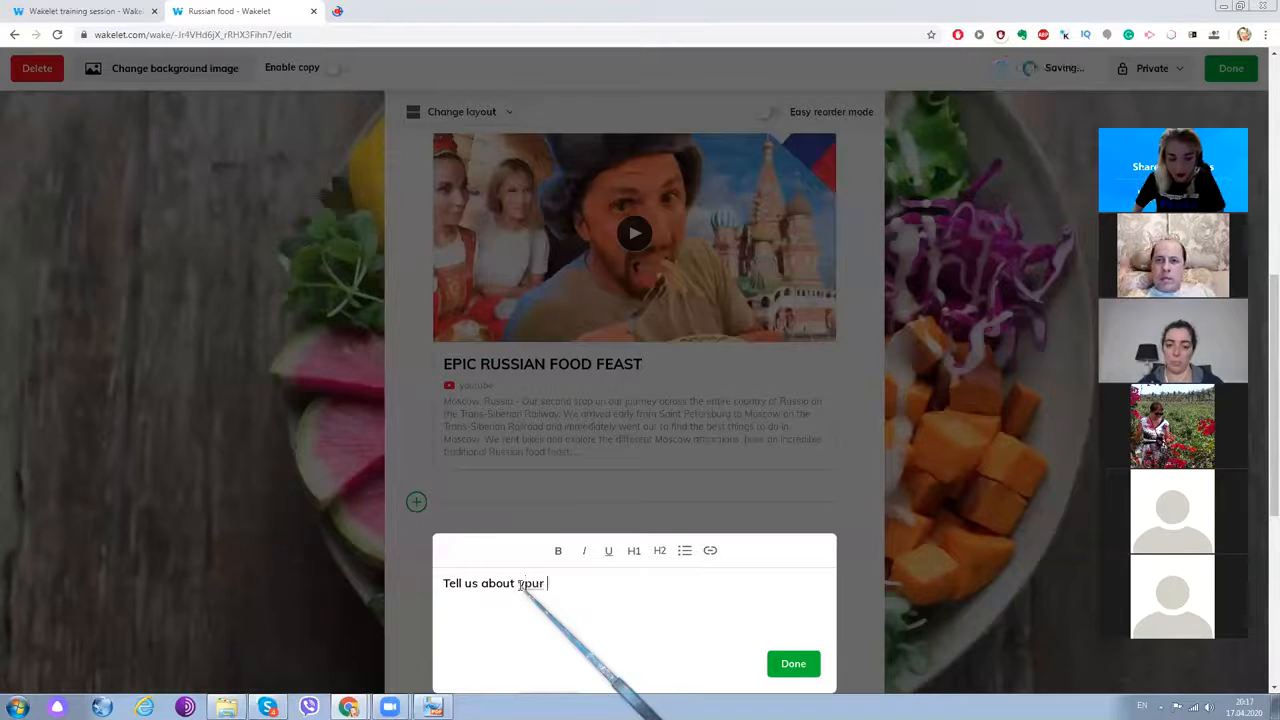
{"action": "key", "text": "BackSpace"}
{"action": "key", "text": "BackSpace"}
{"action": "type", "text": "our fa"}
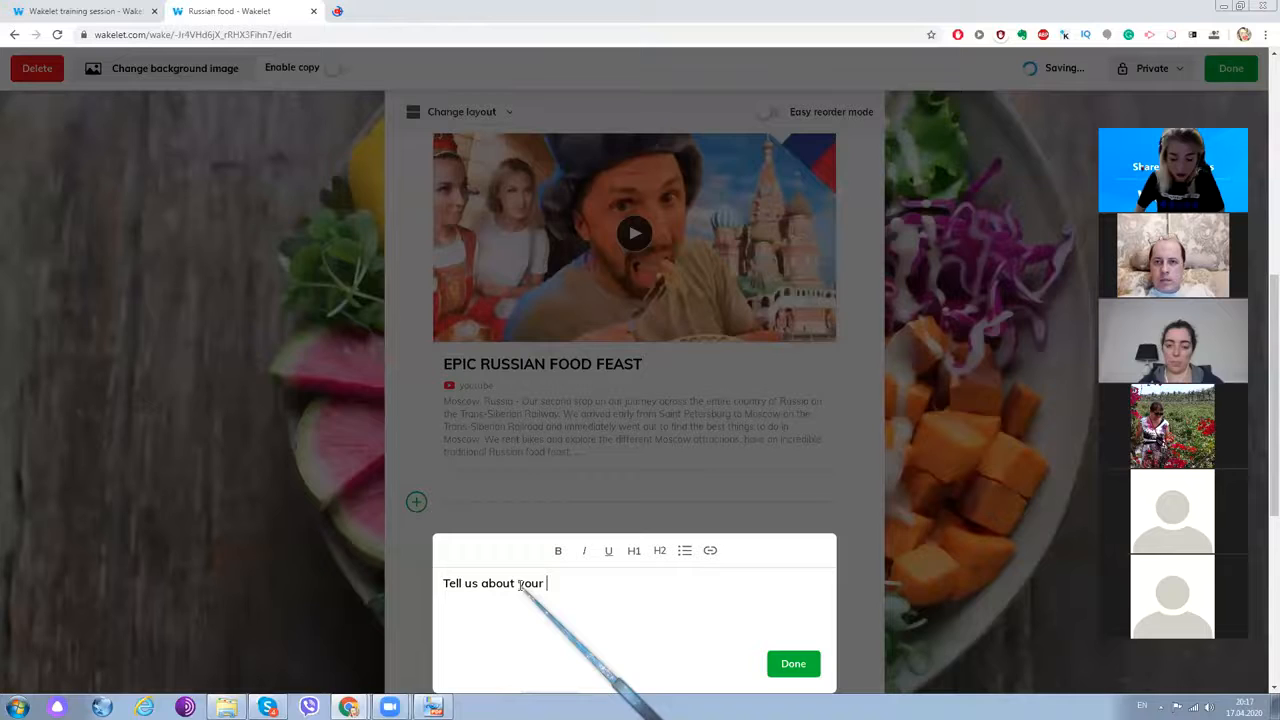
{"action": "type", "text": "vourite Russian food"}
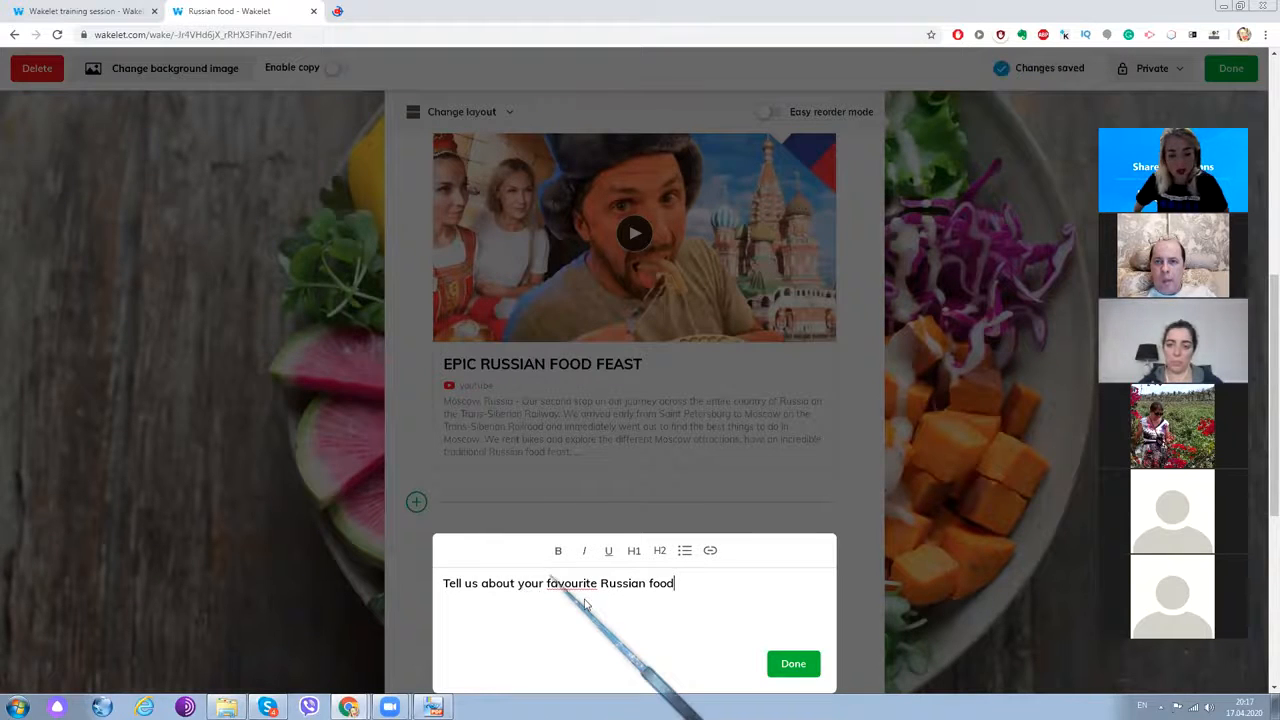
{"action": "type", "text": "."}
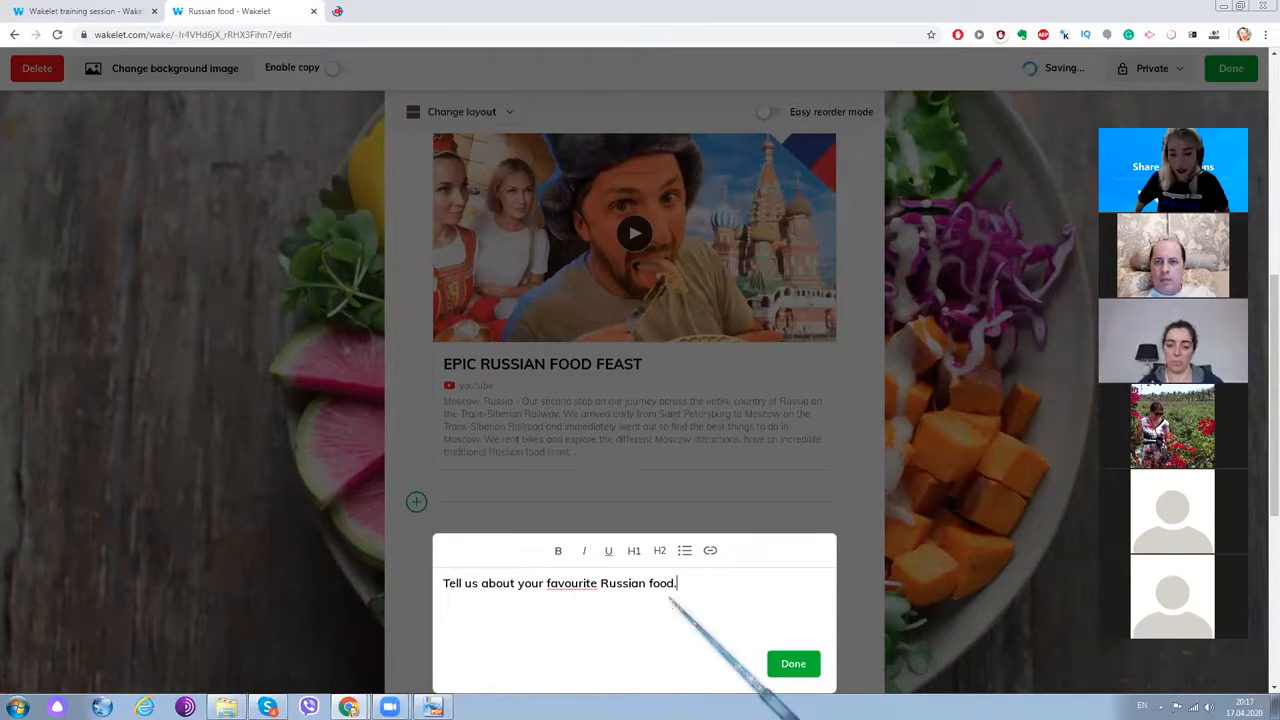
{"action": "left_click", "coordinate": [808, 670]}
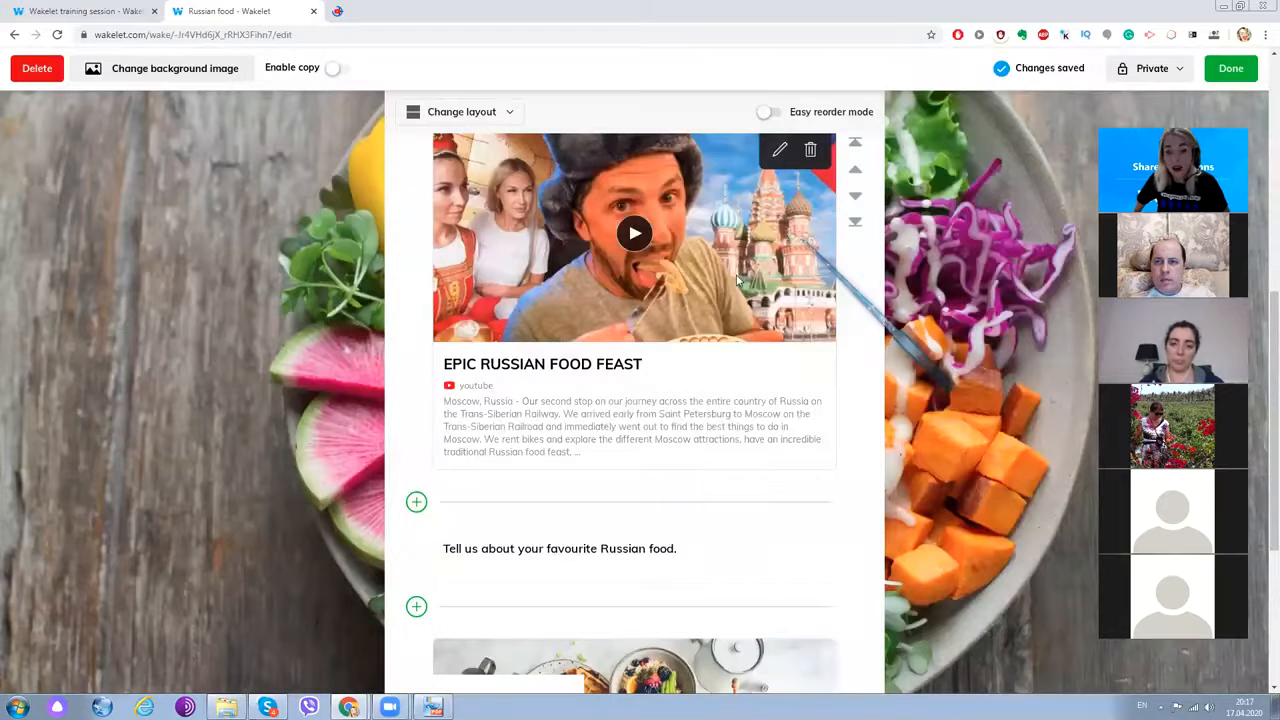
- From the add-item menu at the collection's top, search Twitter for 'food'
{"action": "scroll", "coordinate": [737, 280], "scroll_direction": "up", "scroll_amount": 2}
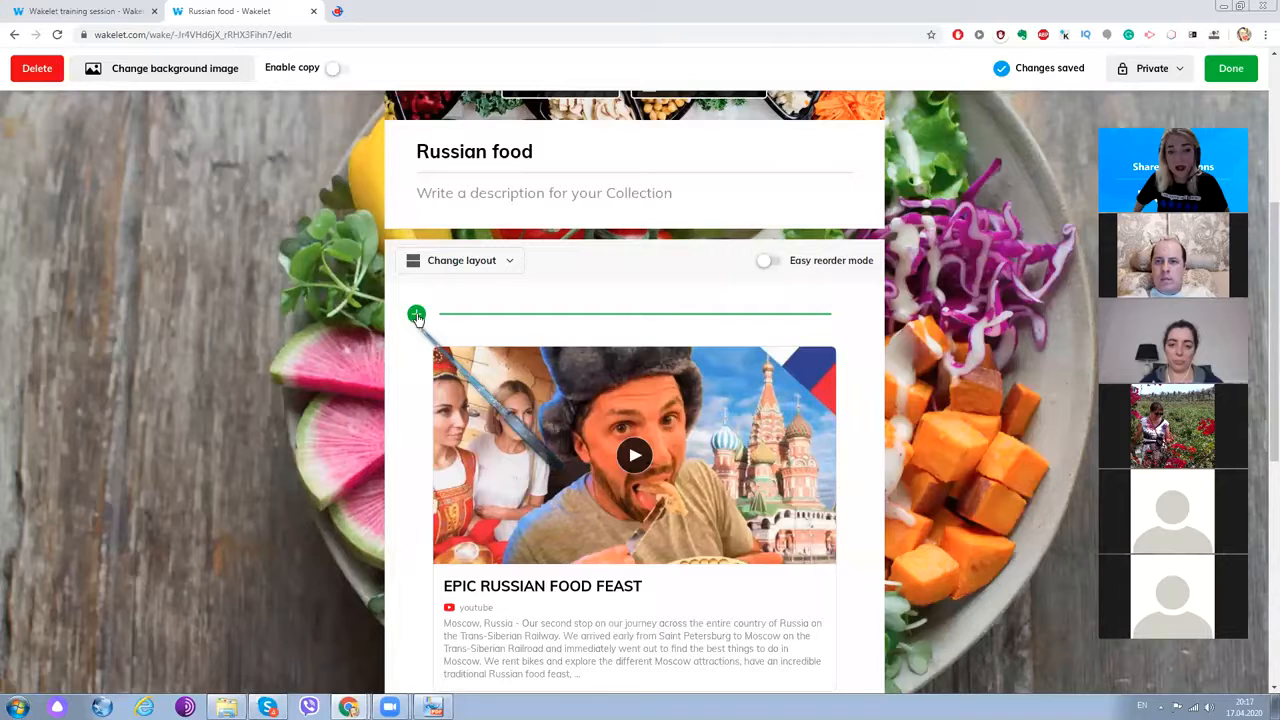
{"action": "left_click", "coordinate": [416, 315]}
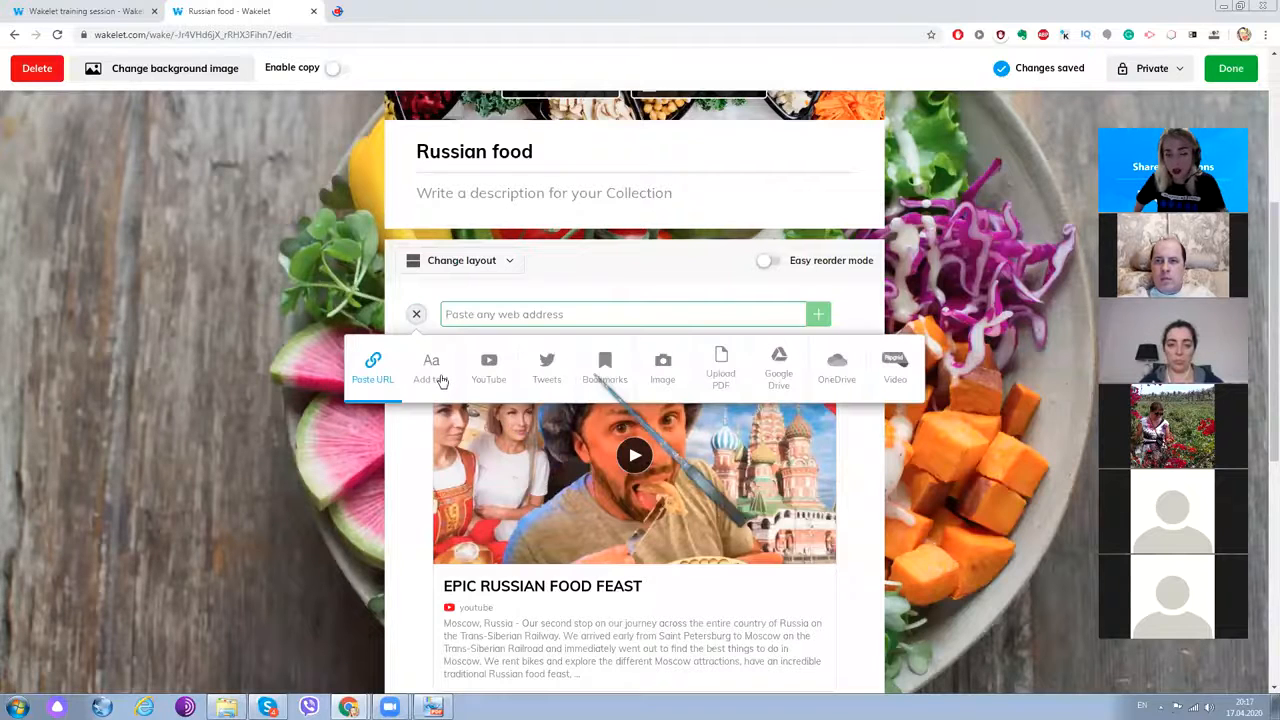
{"action": "left_click", "coordinate": [547, 368]}
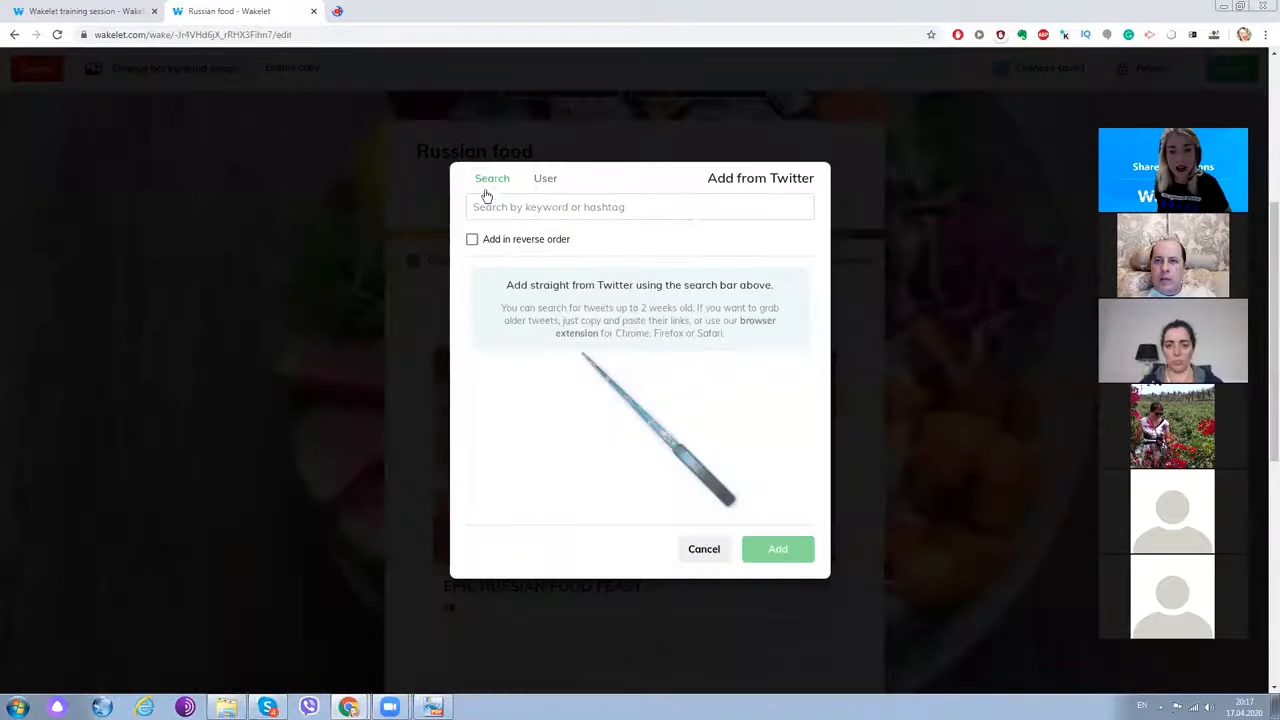
{"action": "left_click", "coordinate": [492, 202]}
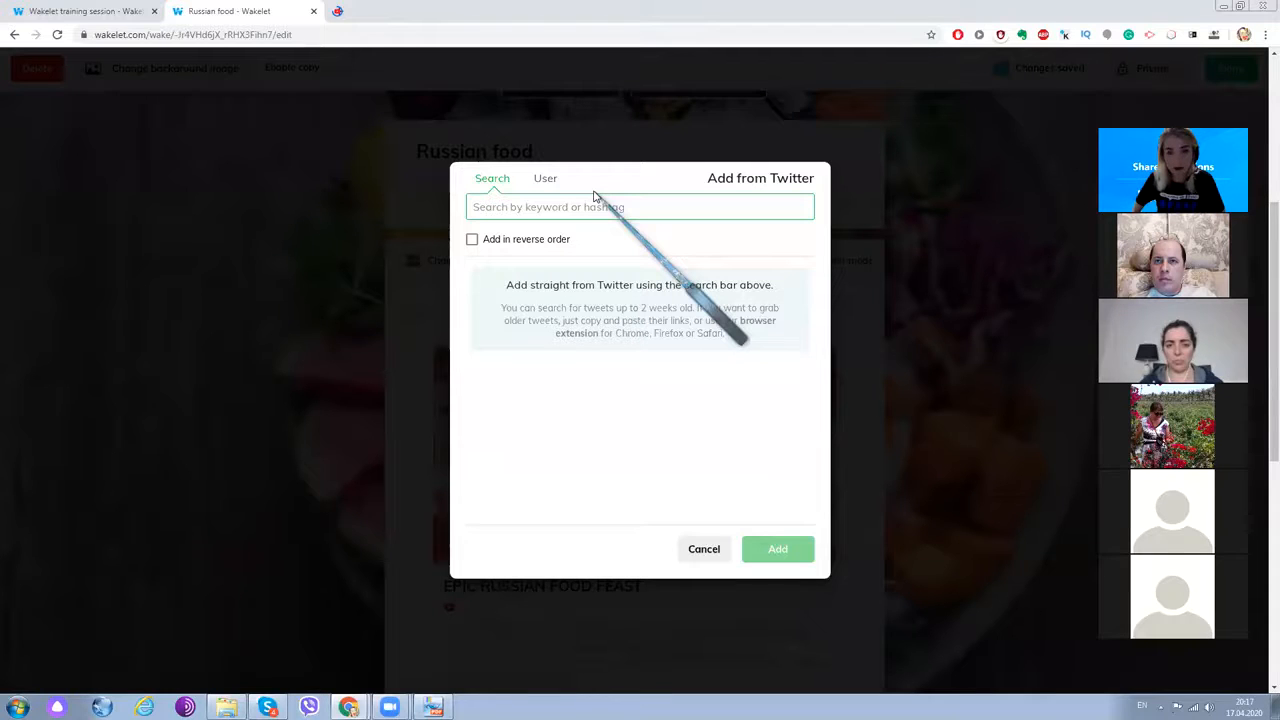
{"action": "type", "text": "food"}
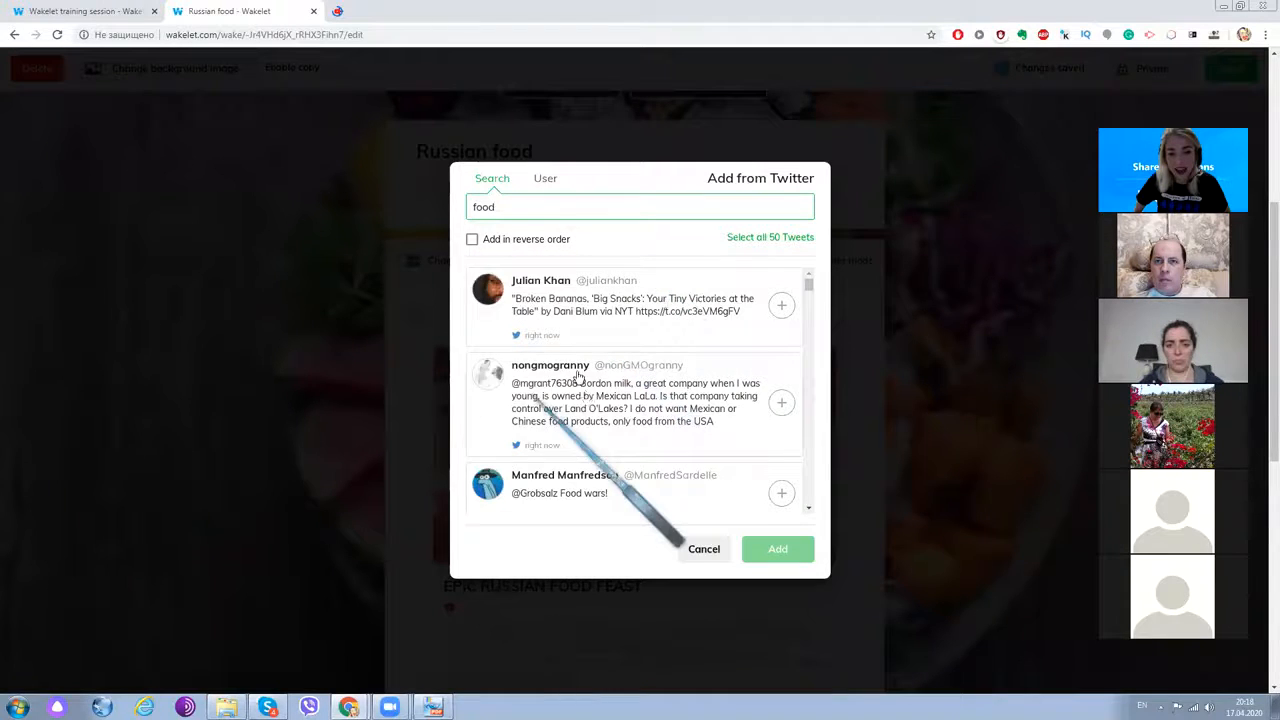
{"action": "scroll", "coordinate": [577, 377], "scroll_direction": "down", "scroll_amount": 2}
{"action": "scroll", "coordinate": [577, 377], "scroll_direction": "down", "scroll_amount": 2}
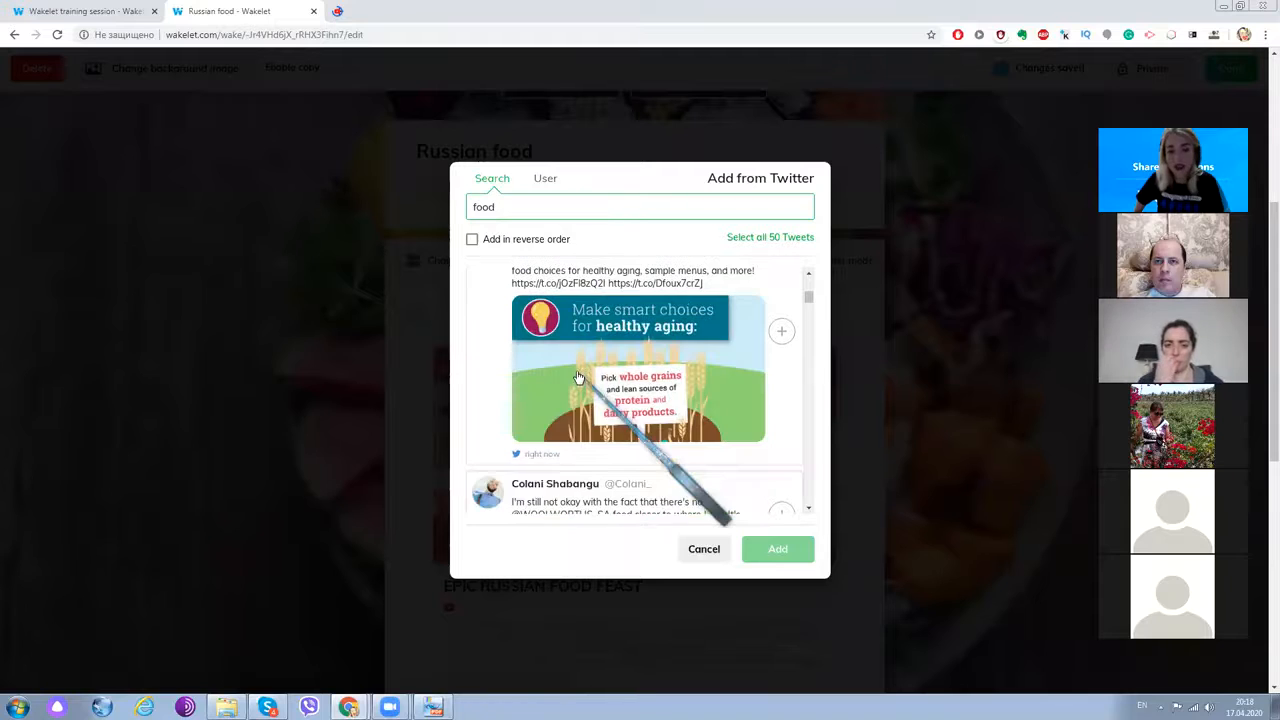
{"action": "scroll", "coordinate": [663, 363], "scroll_direction": "up", "scroll_amount": 2}
{"action": "scroll", "coordinate": [628, 383], "scroll_direction": "down", "scroll_amount": 5}
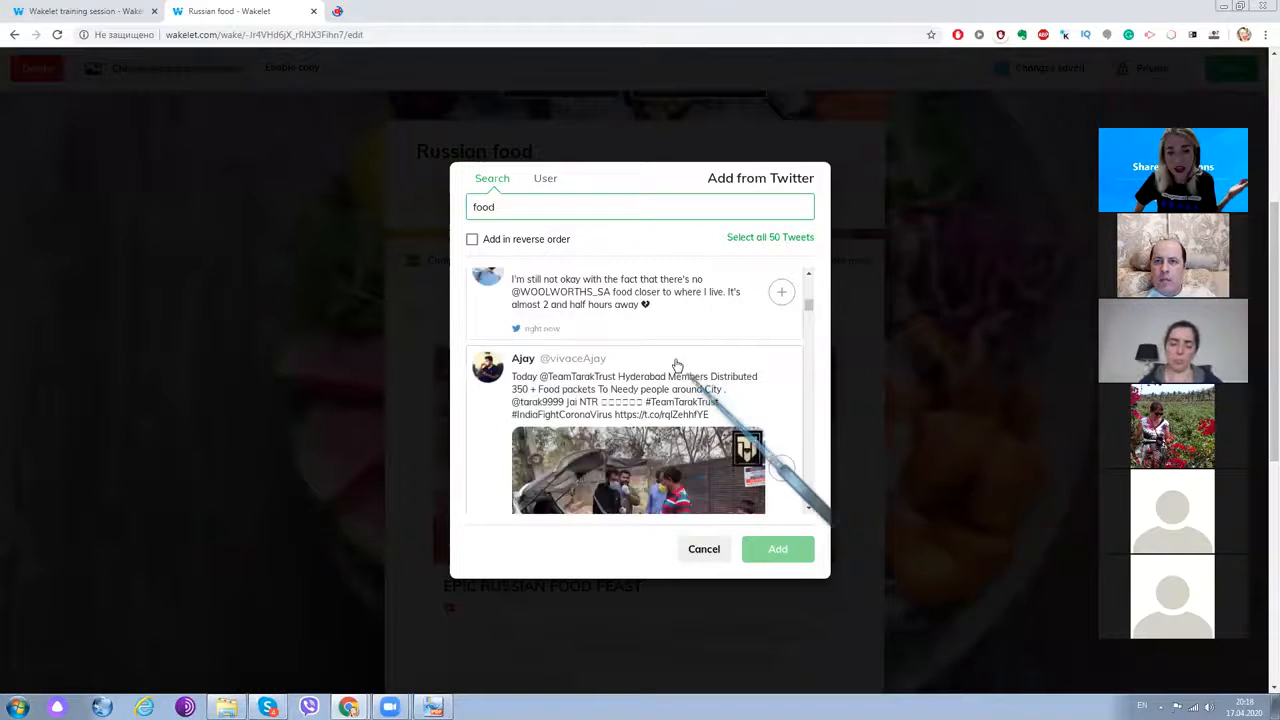
- Try the search 'Russian food', revert it to 'food', and pick the Beacon 4 blind food-shopping tweet
{"action": "left_click", "coordinate": [473, 207]}
{"action": "type", "text": "Russian"}
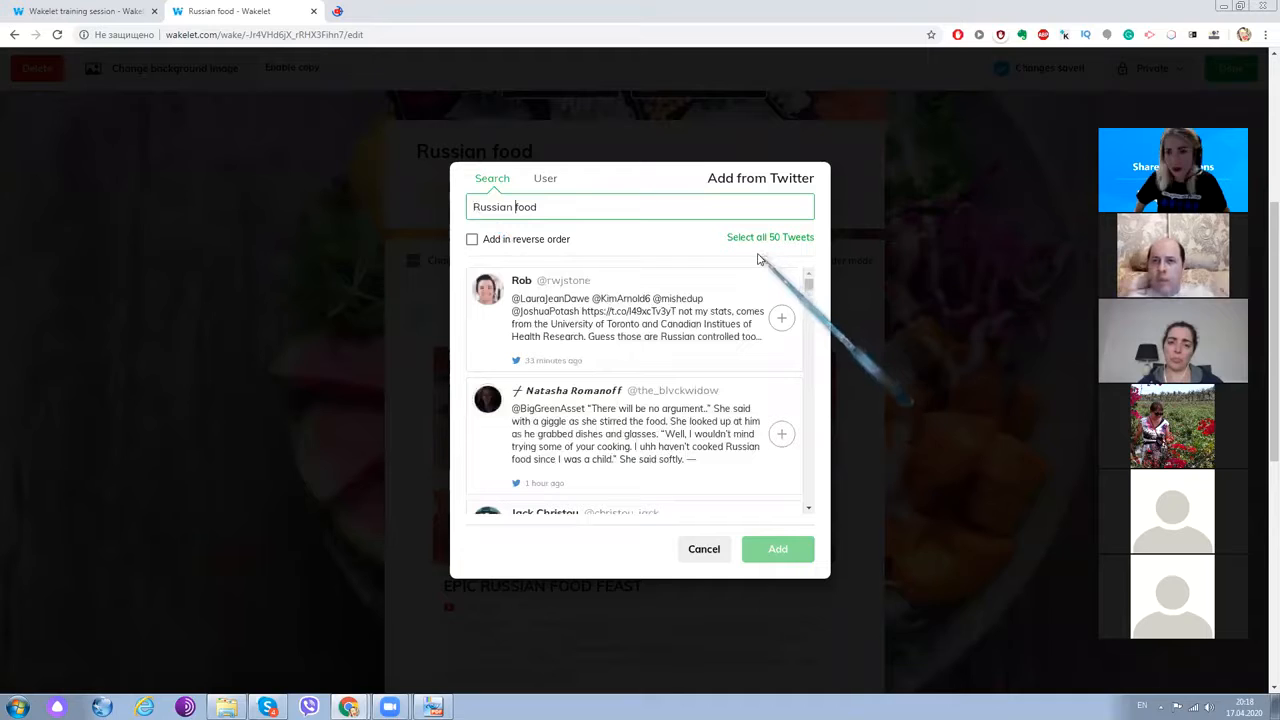
{"action": "scroll", "coordinate": [602, 380], "scroll_direction": "down", "scroll_amount": 3}
{"action": "scroll", "coordinate": [602, 380], "scroll_direction": "down", "scroll_amount": 5}
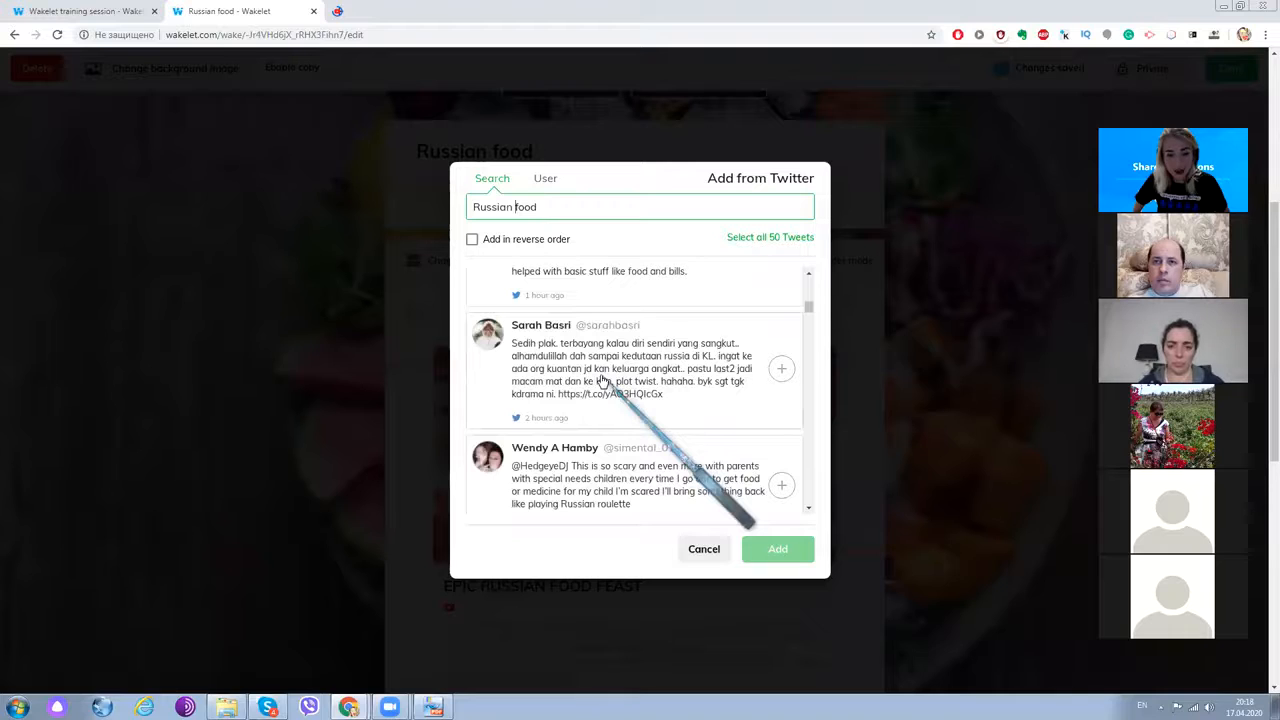
{"action": "scroll", "coordinate": [600, 370], "scroll_direction": "up", "scroll_amount": 8}
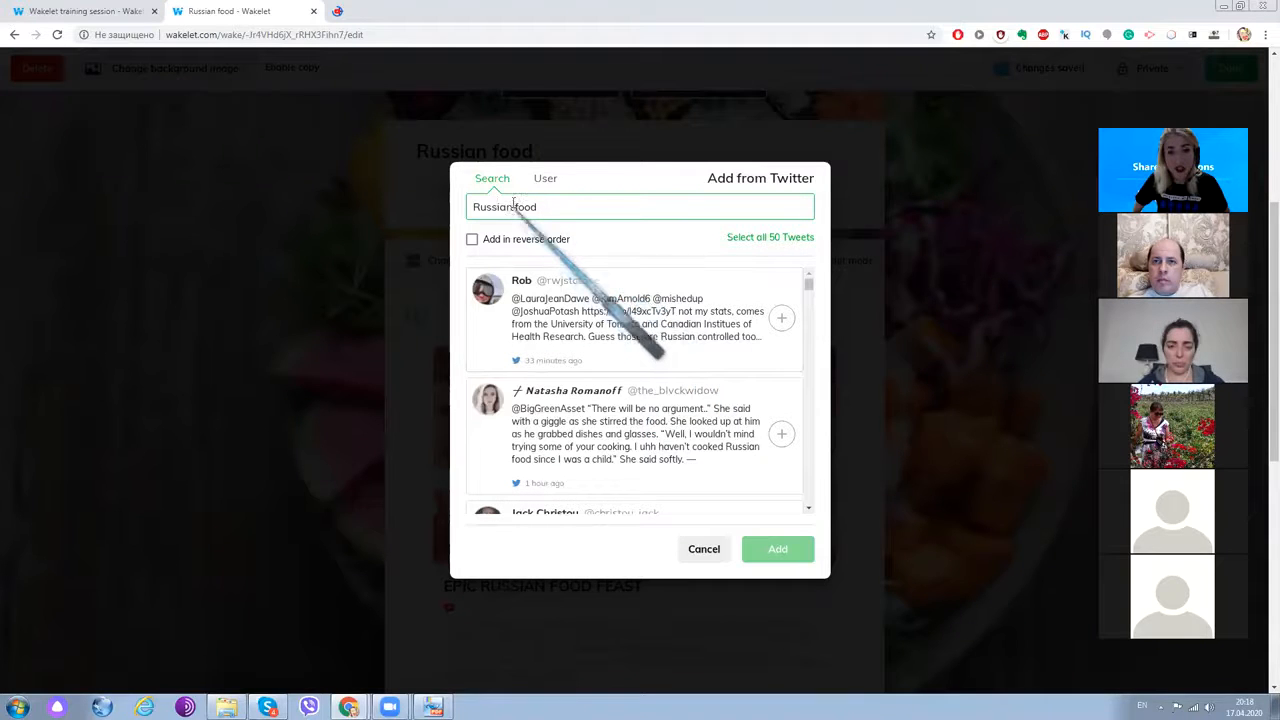
{"action": "left_click_drag", "start_coordinate": [514, 204], "coordinate": [449, 210]}
{"action": "key", "text": "BackSpace"}
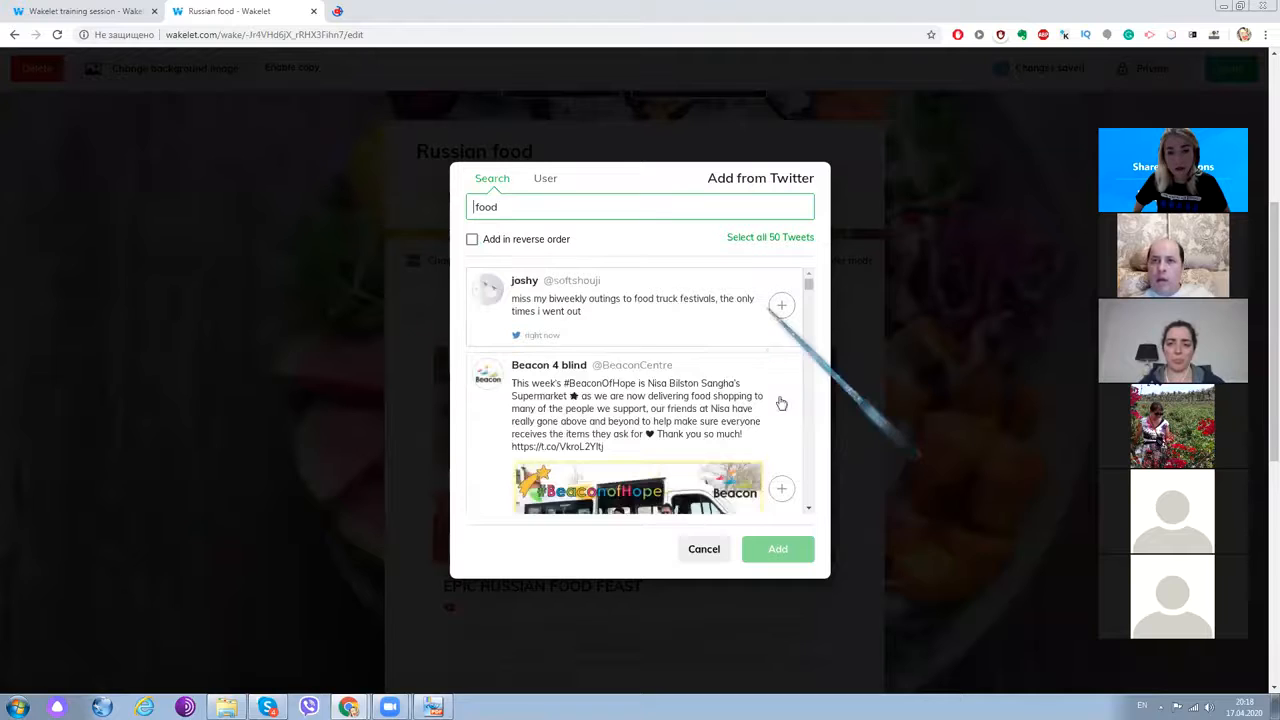
{"action": "scroll", "coordinate": [781, 403], "scroll_direction": "down", "scroll_amount": 1}
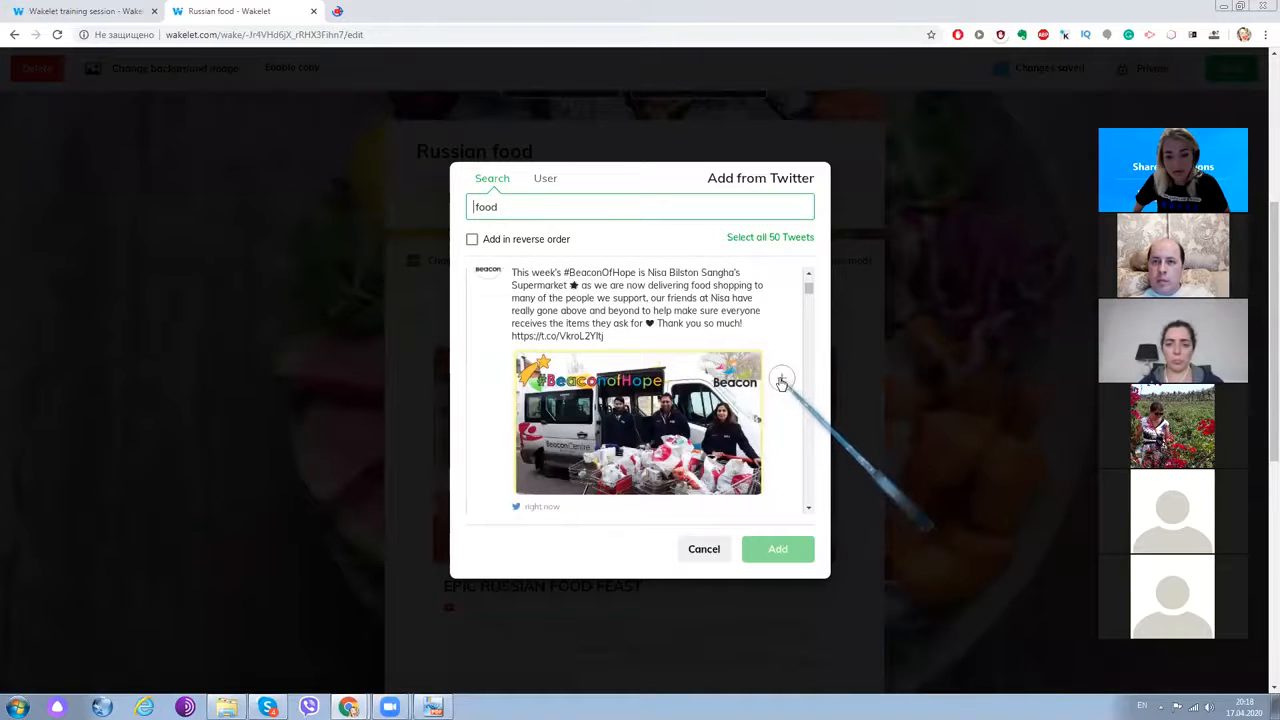
{"action": "left_click", "coordinate": [781, 382]}
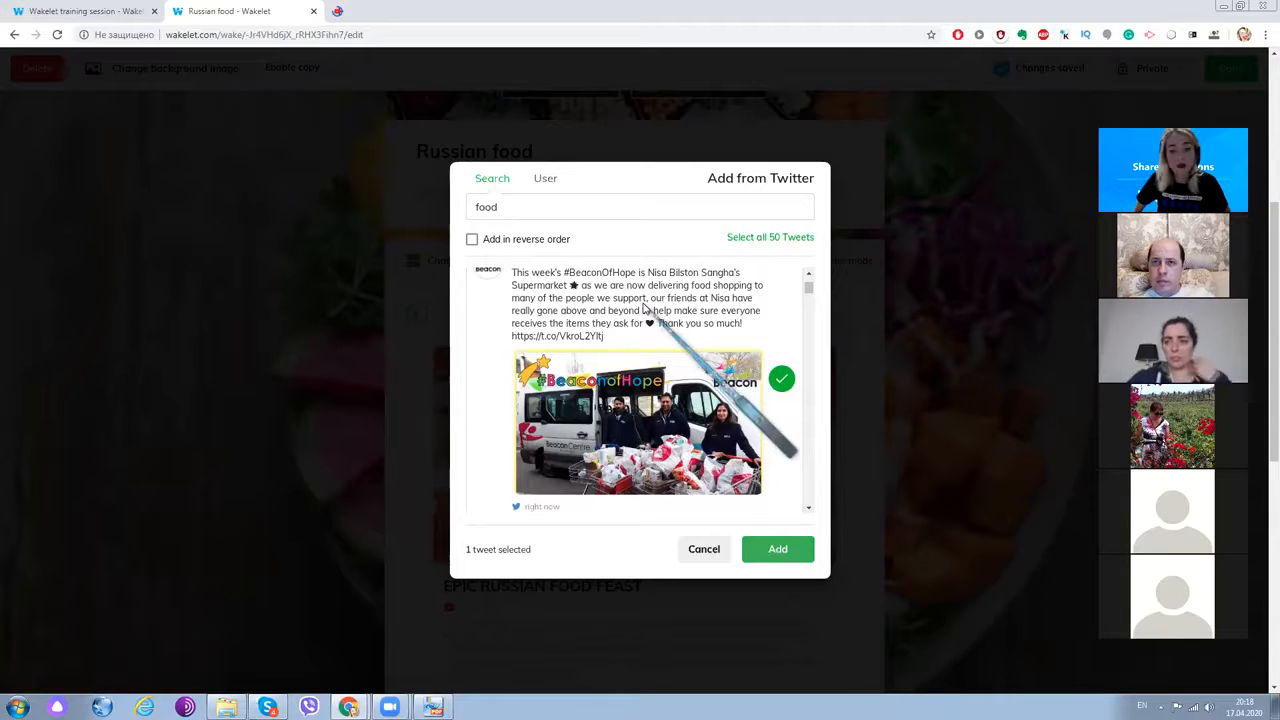
{"action": "scroll", "coordinate": [536, 403], "scroll_direction": "down", "scroll_amount": 4}
{"action": "scroll", "coordinate": [536, 403], "scroll_direction": "up", "scroll_amount": 6}
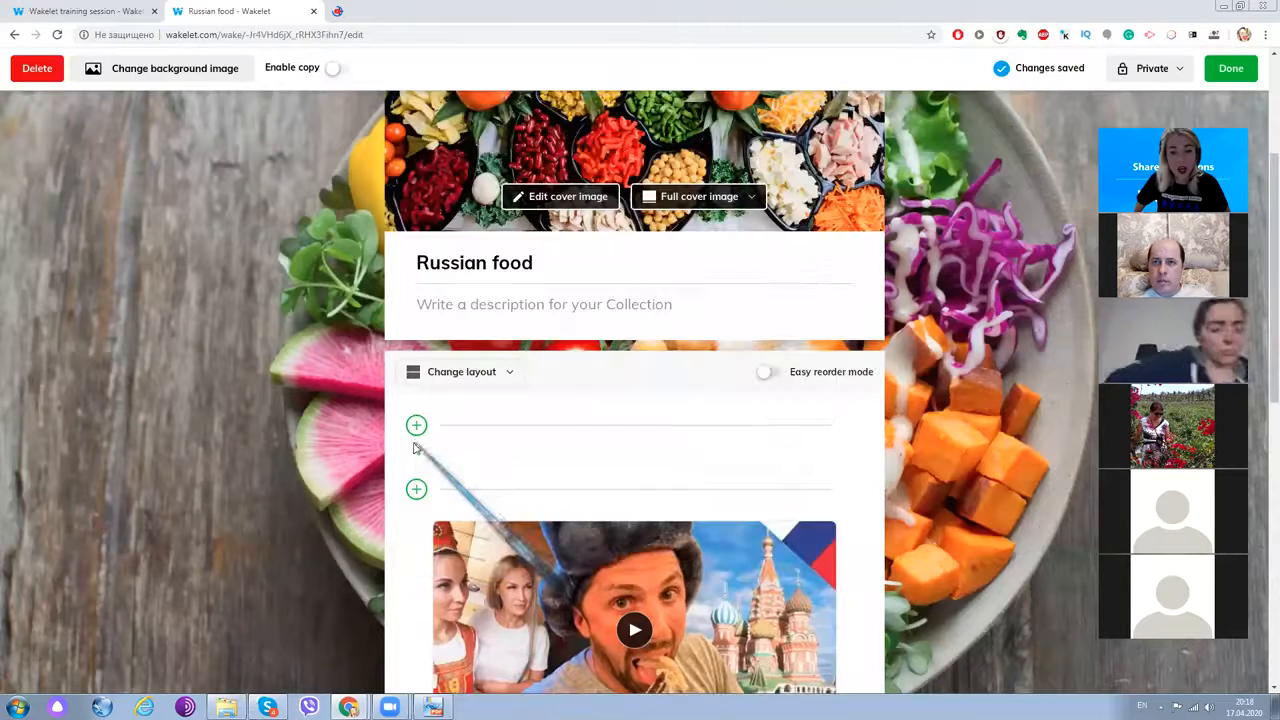
- Add tweets at the top, searching on the User tab by the account's Twitter handle
{"action": "left_click", "coordinate": [416, 427]}
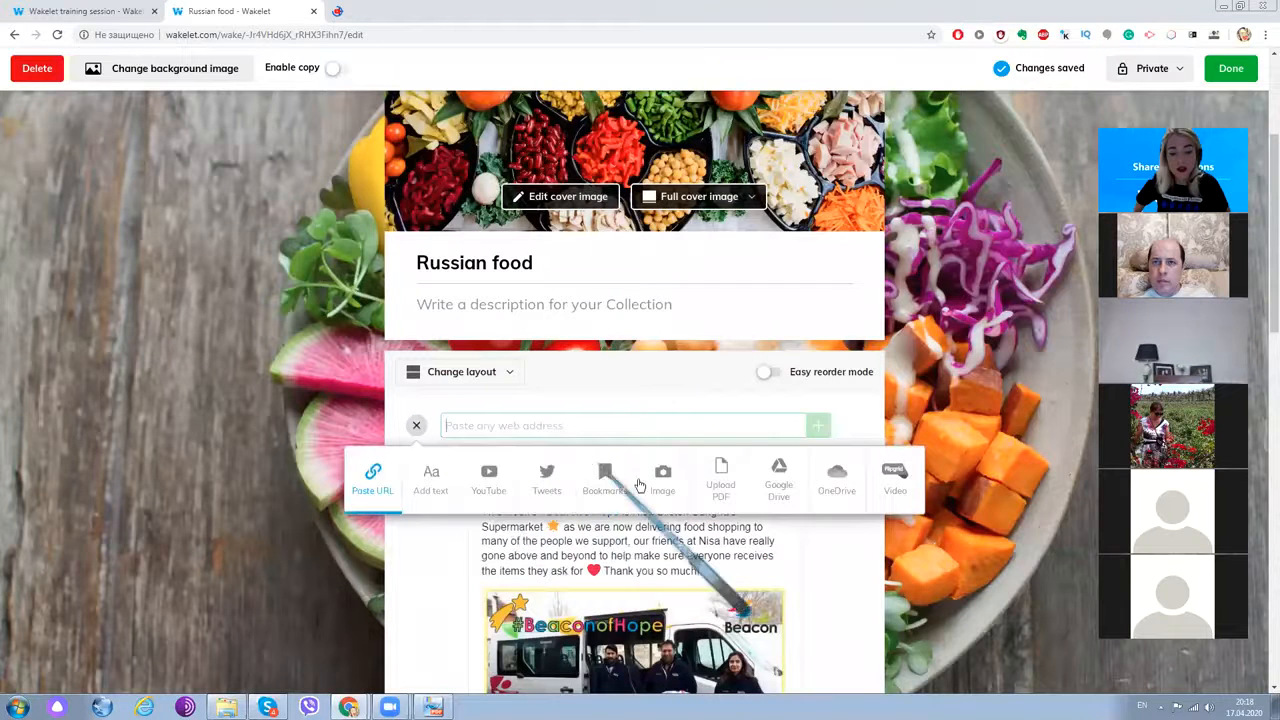
{"action": "left_click", "coordinate": [546, 478]}
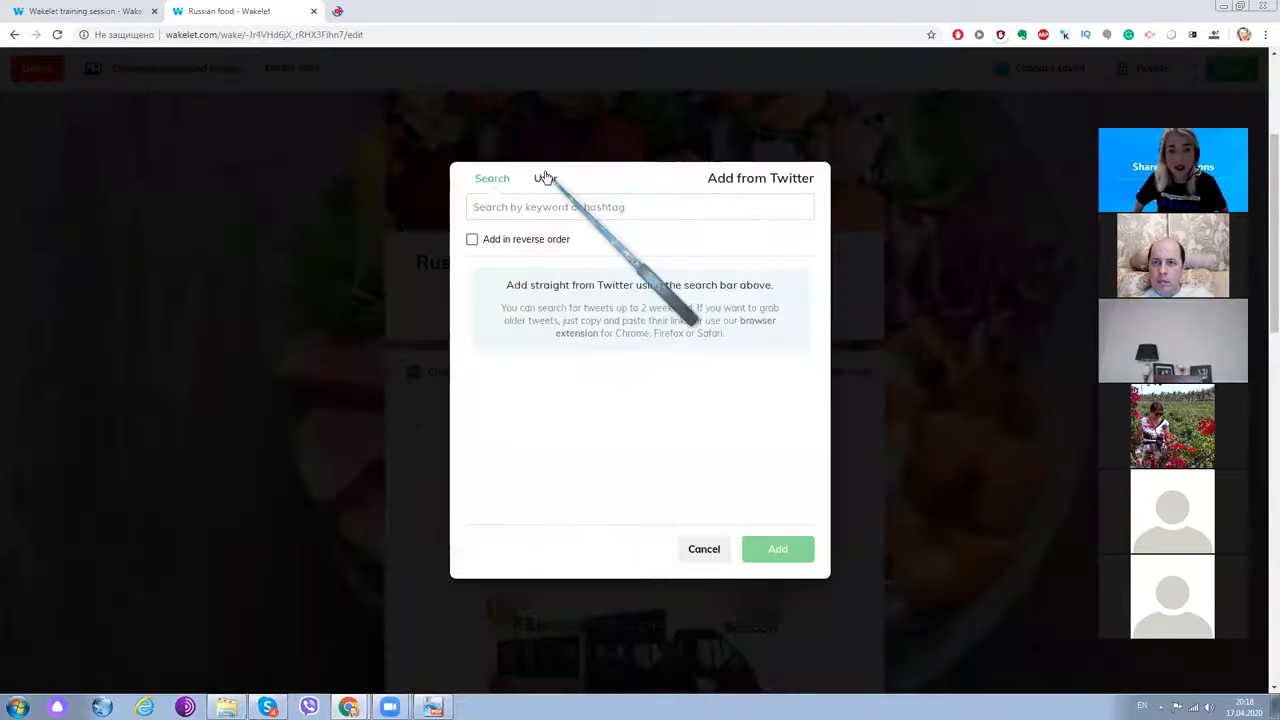
{"action": "left_click", "coordinate": [545, 178]}
{"action": "left_click", "coordinate": [546, 210]}
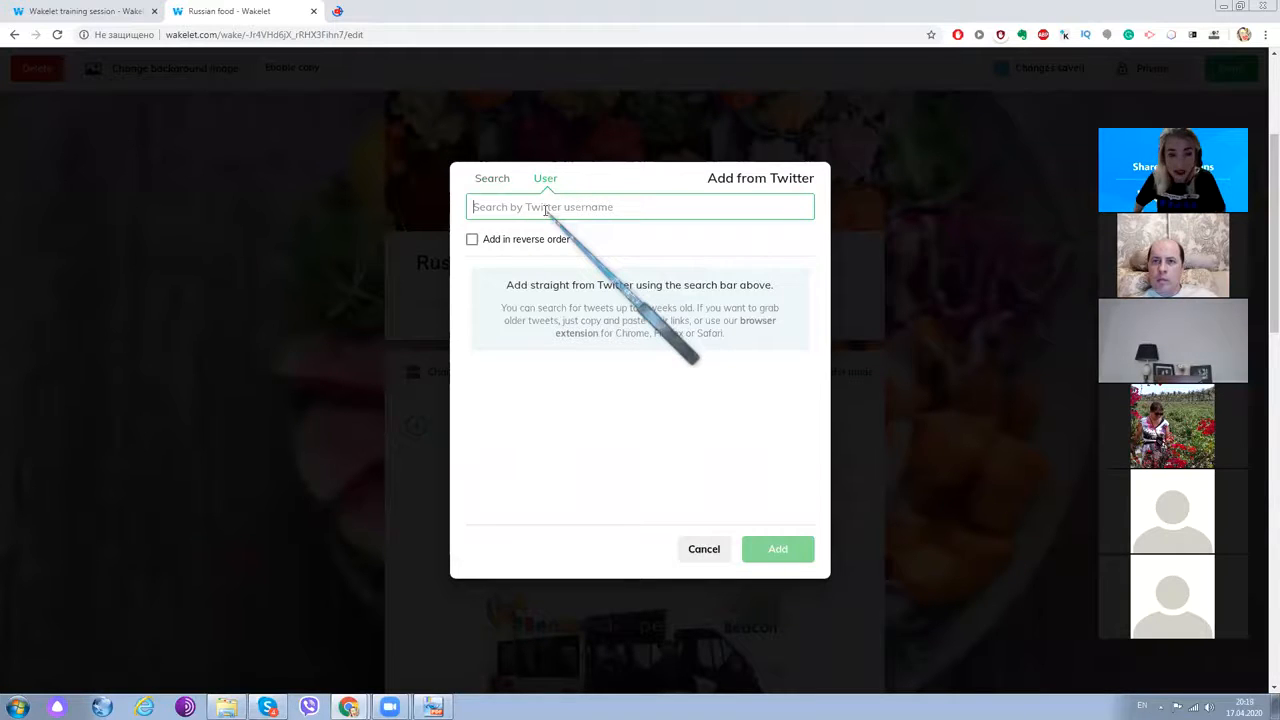
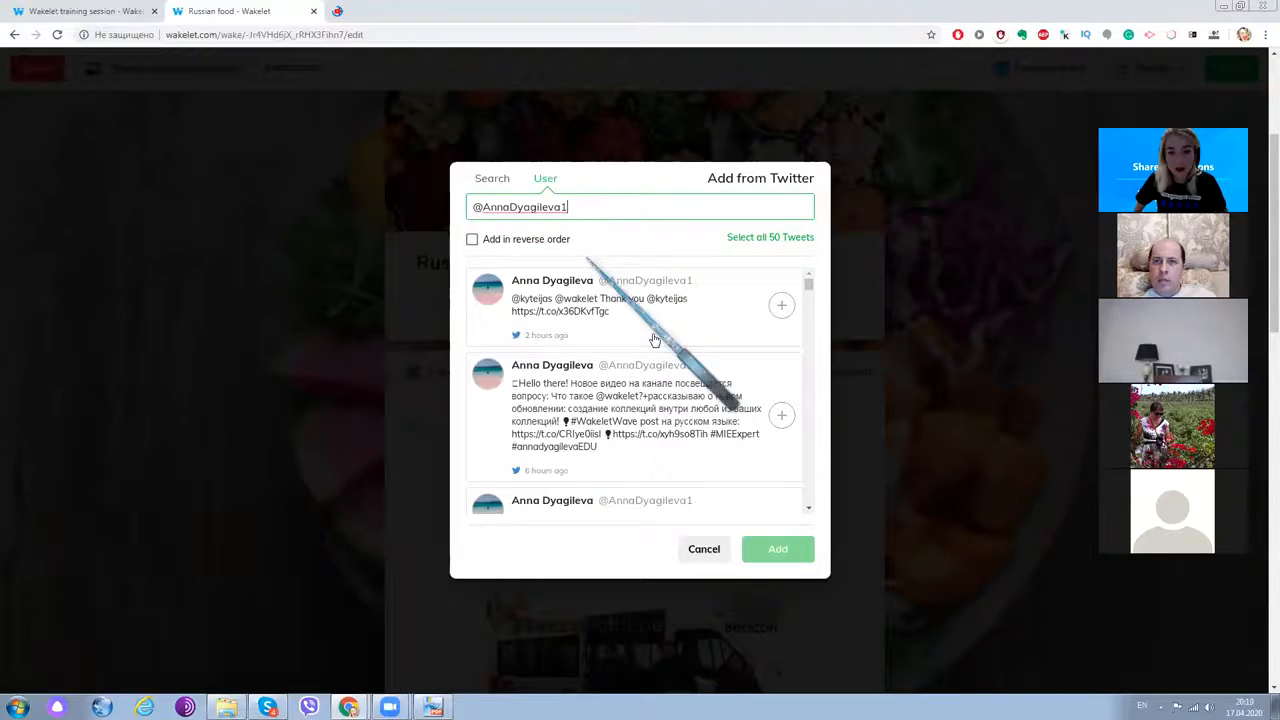
- Select the user's tweet with Russian food photos and add it to the collection
{"action": "scroll", "coordinate": [655, 365], "scroll_direction": "down", "scroll_amount": 1}
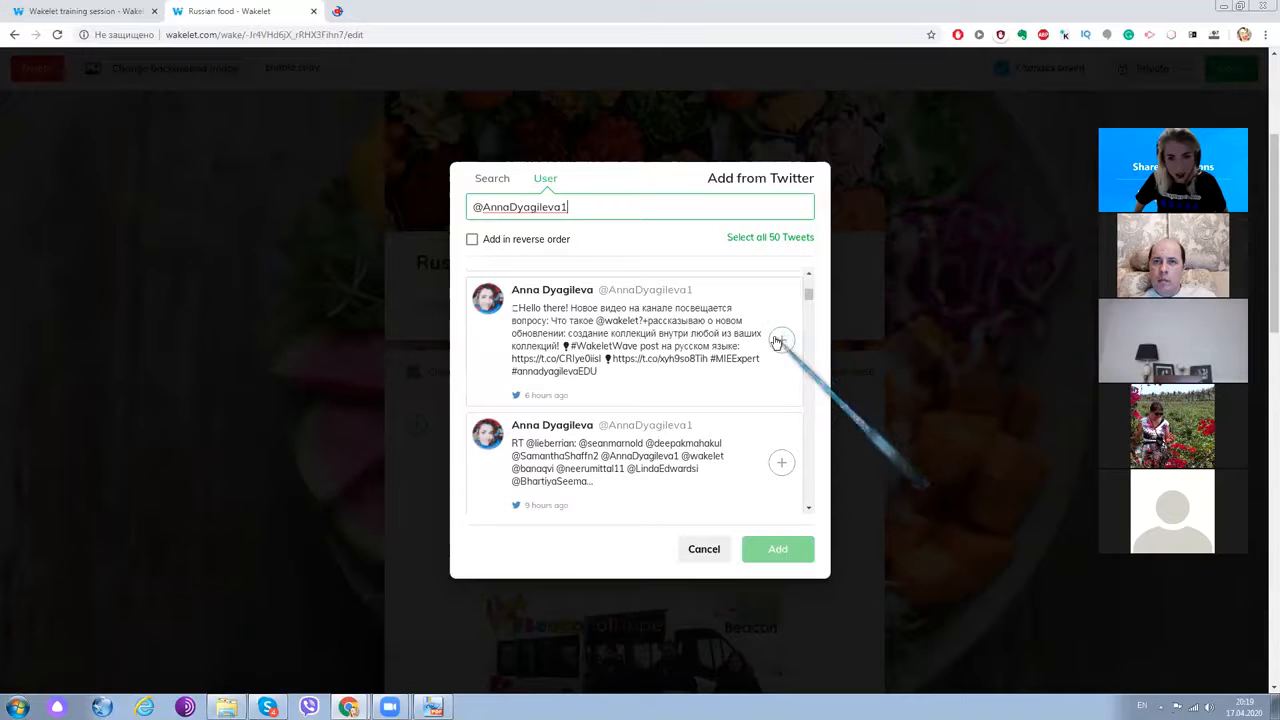
{"action": "scroll", "coordinate": [745, 381], "scroll_direction": "down", "scroll_amount": 1}
{"action": "scroll", "coordinate": [745, 381], "scroll_direction": "down", "scroll_amount": 2}
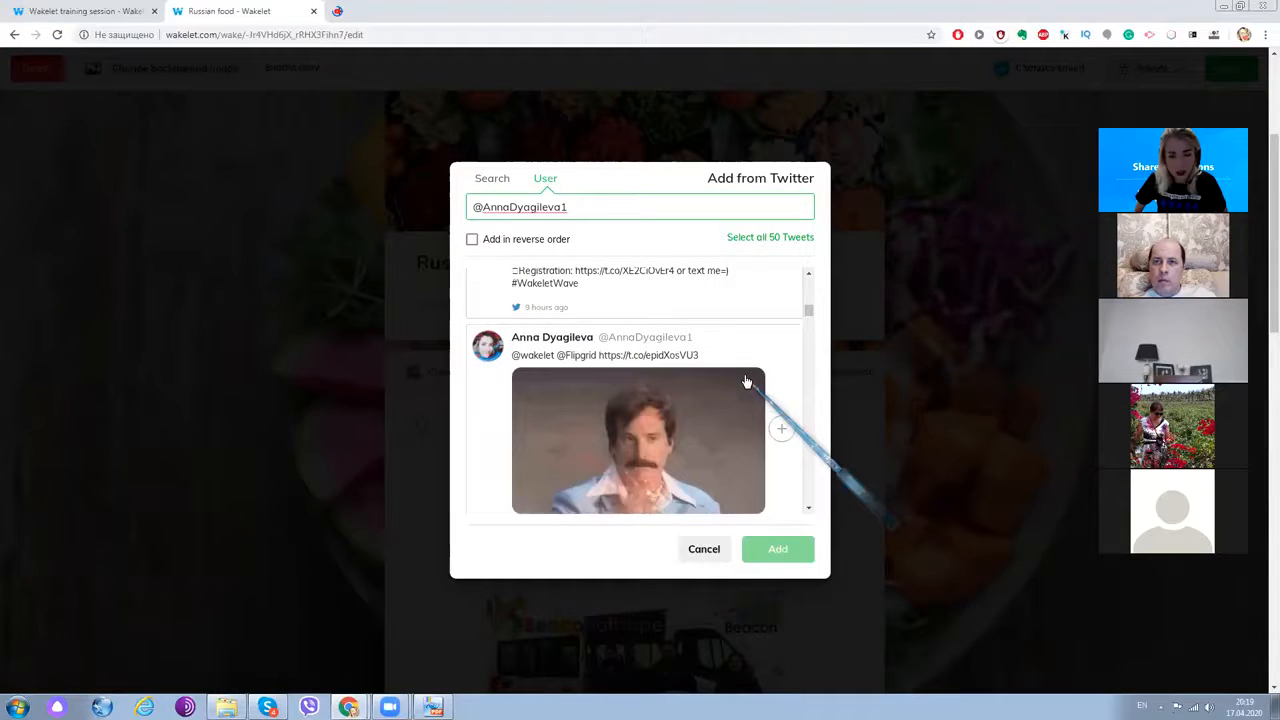
{"action": "scroll", "coordinate": [745, 381], "scroll_direction": "down", "scroll_amount": 3}
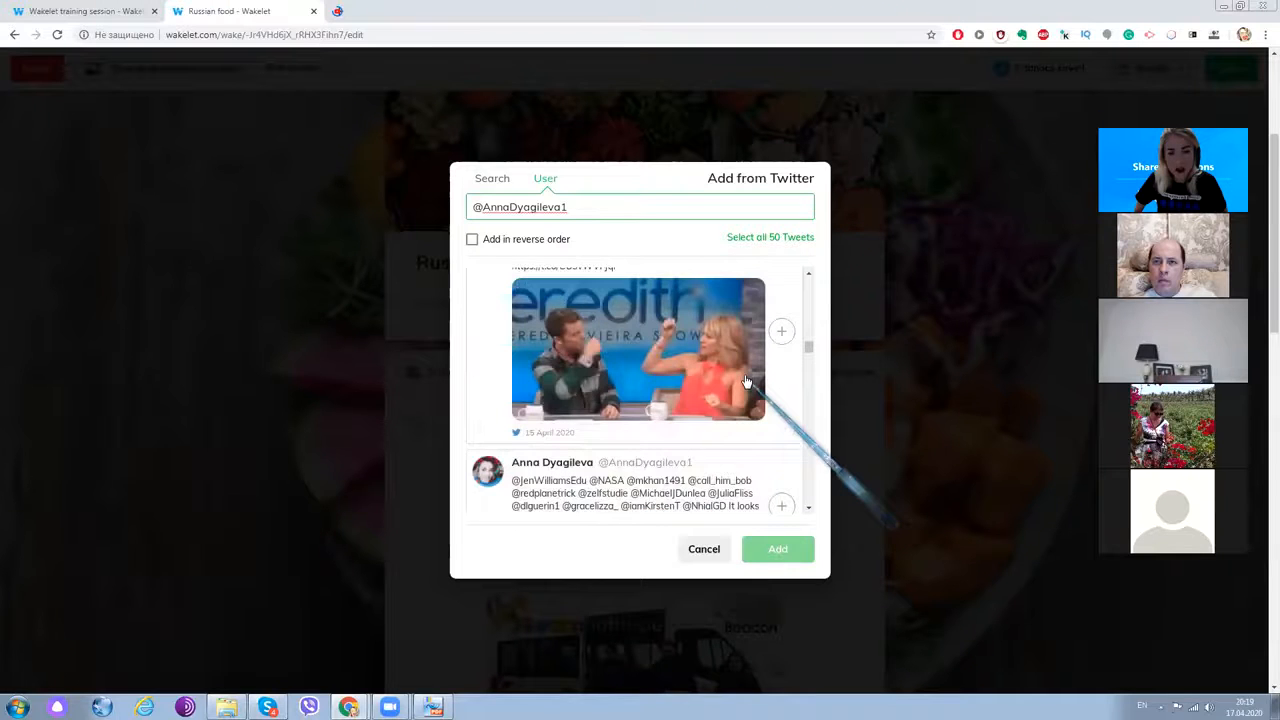
{"action": "scroll", "coordinate": [745, 381], "scroll_direction": "down", "scroll_amount": 3}
{"action": "scroll", "coordinate": [745, 381], "scroll_direction": "down", "scroll_amount": 3}
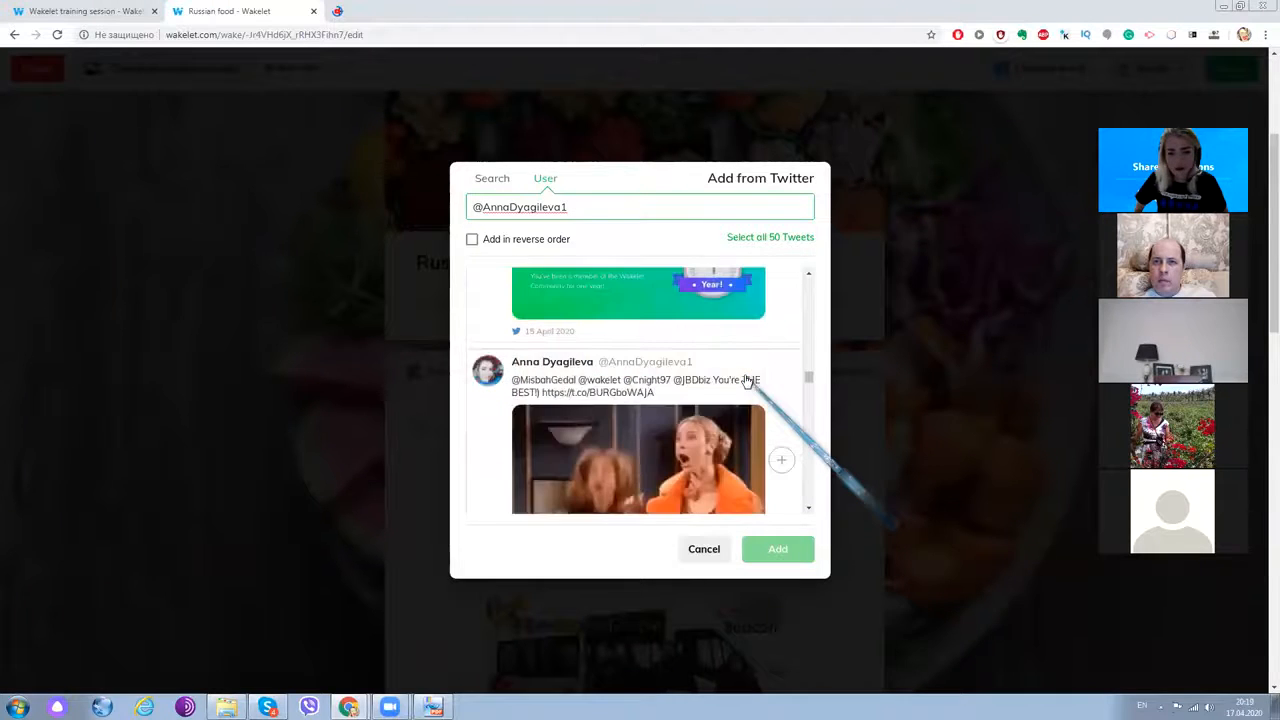
{"action": "scroll", "coordinate": [745, 381], "scroll_direction": "down", "scroll_amount": 3}
{"action": "scroll", "coordinate": [745, 381], "scroll_direction": "down", "scroll_amount": 3}
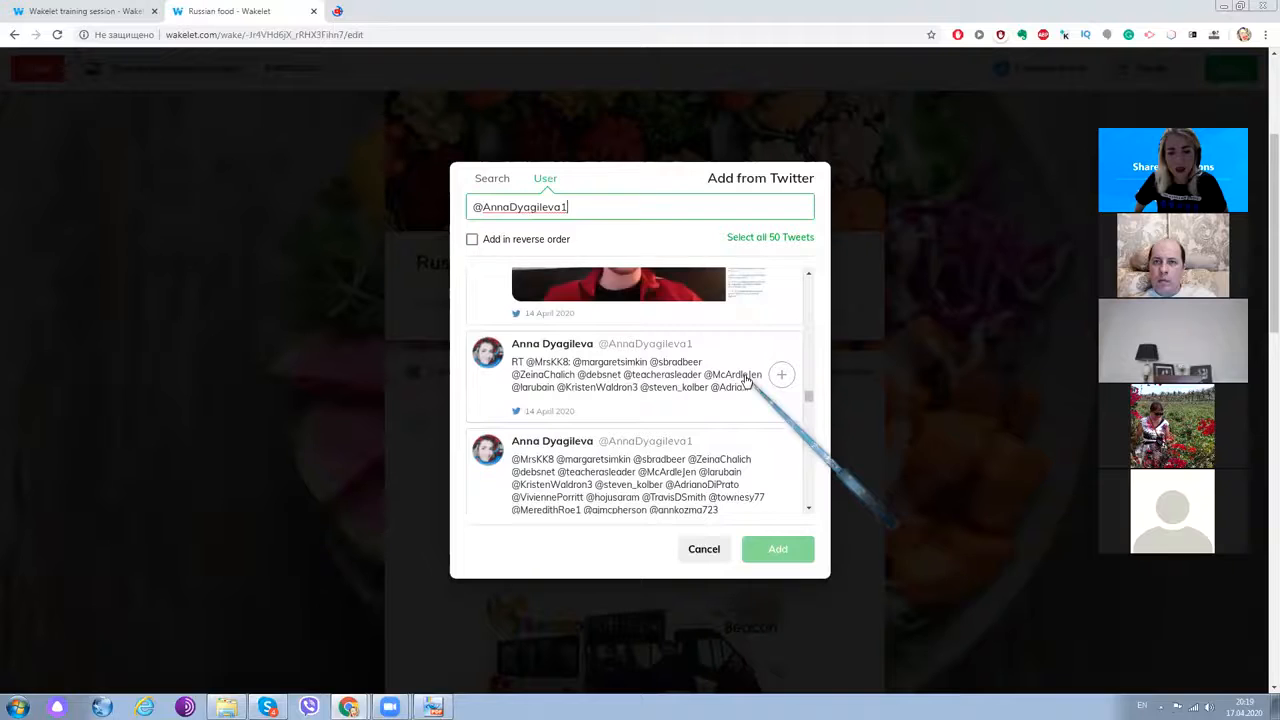
{"action": "scroll", "coordinate": [779, 402], "scroll_direction": "down", "scroll_amount": 3}
{"action": "left_click", "coordinate": [782, 408]}
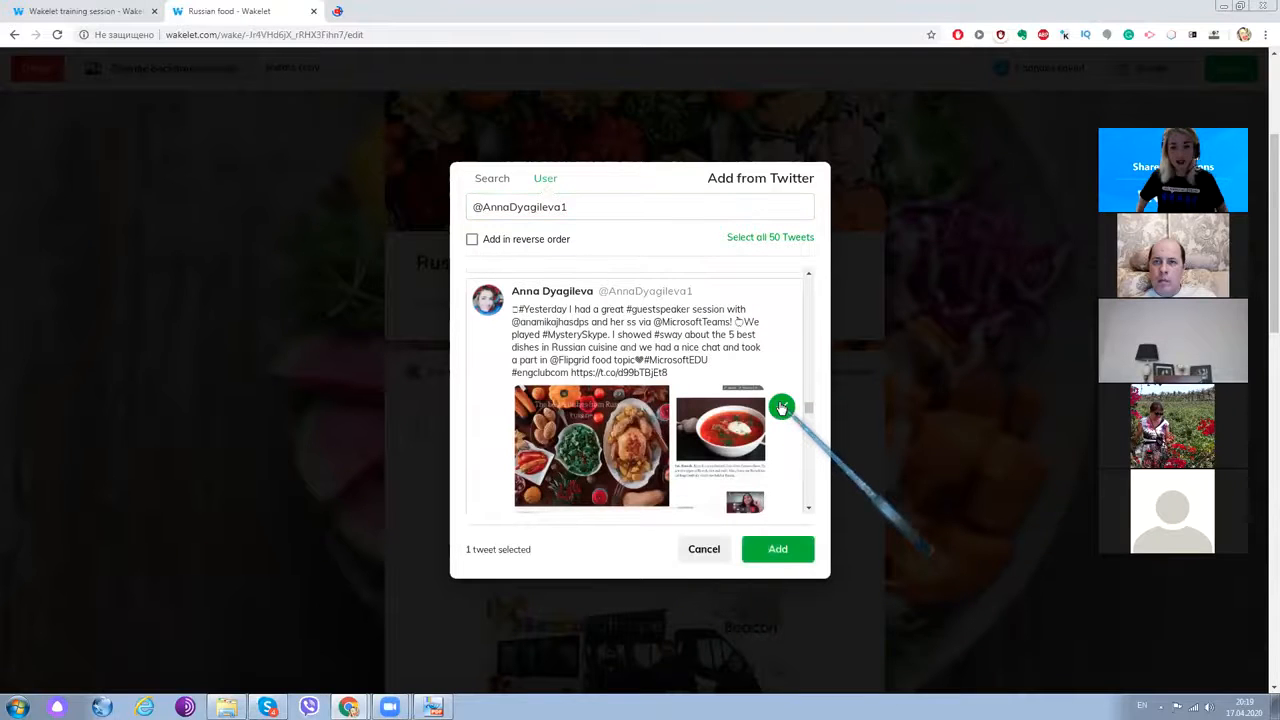
{"action": "left_click", "coordinate": [779, 550]}
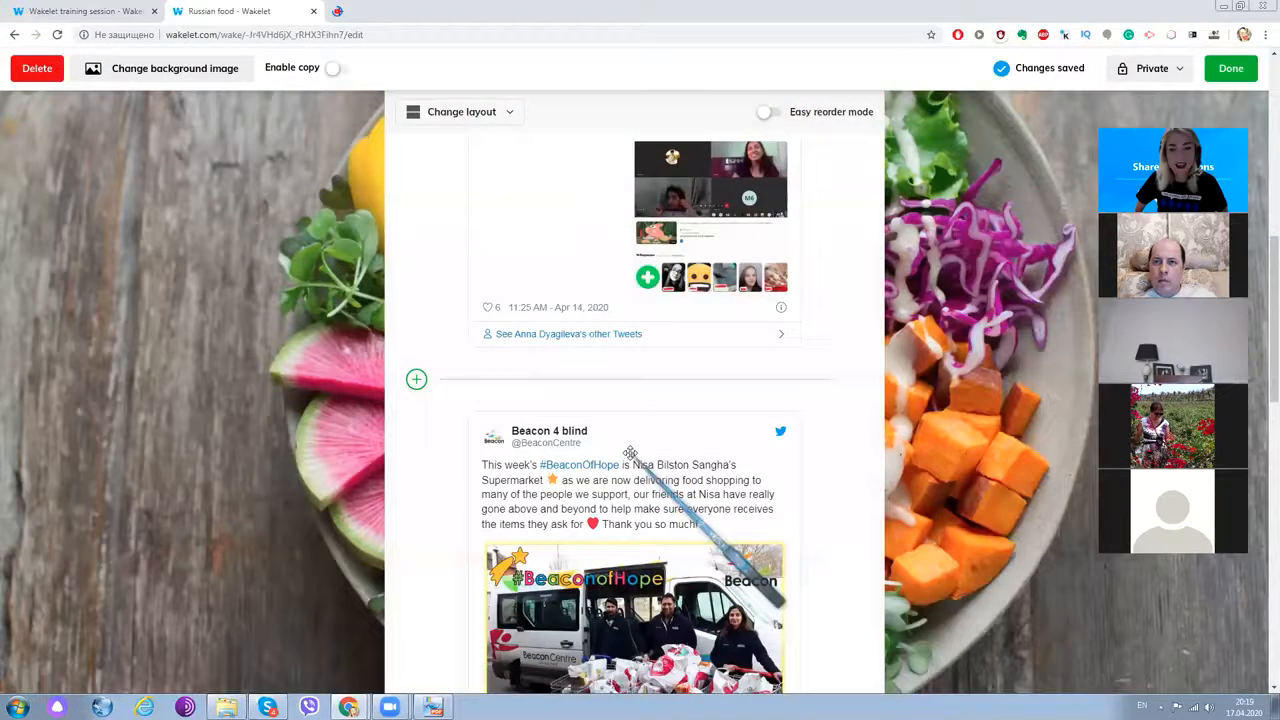
- With Easy reorder on, drag the favourite Russian food note to the top, then turn reordering off
{"action": "scroll", "coordinate": [630, 453], "scroll_direction": "down", "scroll_amount": 5}
{"action": "scroll", "coordinate": [630, 453], "scroll_direction": "down", "scroll_amount": 5}
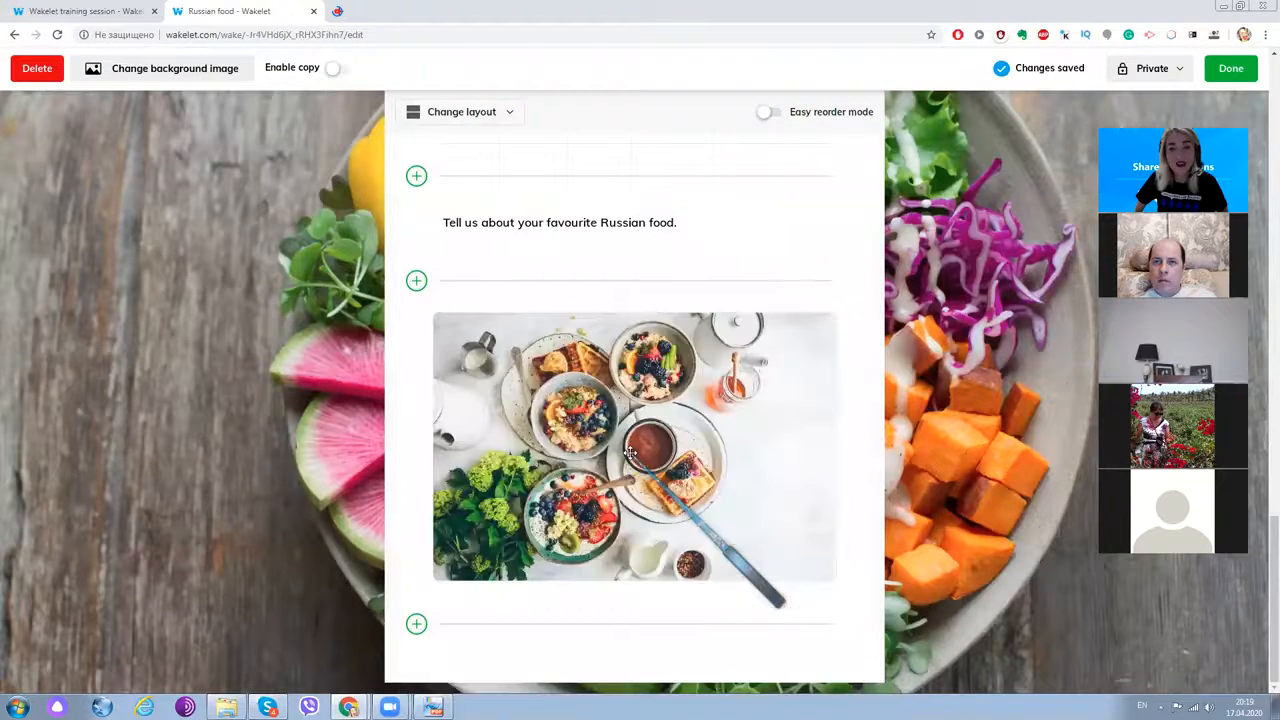
{"action": "scroll", "coordinate": [630, 453], "scroll_direction": "up", "scroll_amount": 10}
{"action": "scroll", "coordinate": [630, 453], "scroll_direction": "up", "scroll_amount": 5}
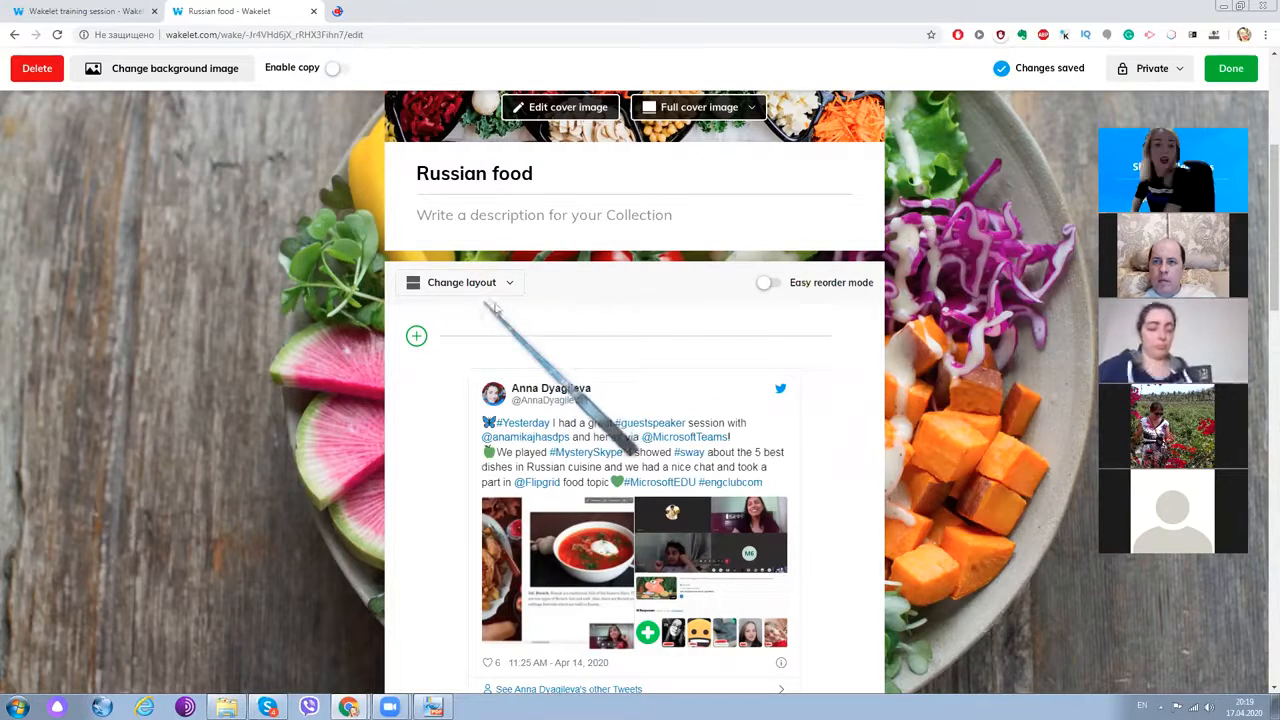
{"action": "left_click", "coordinate": [767, 284]}
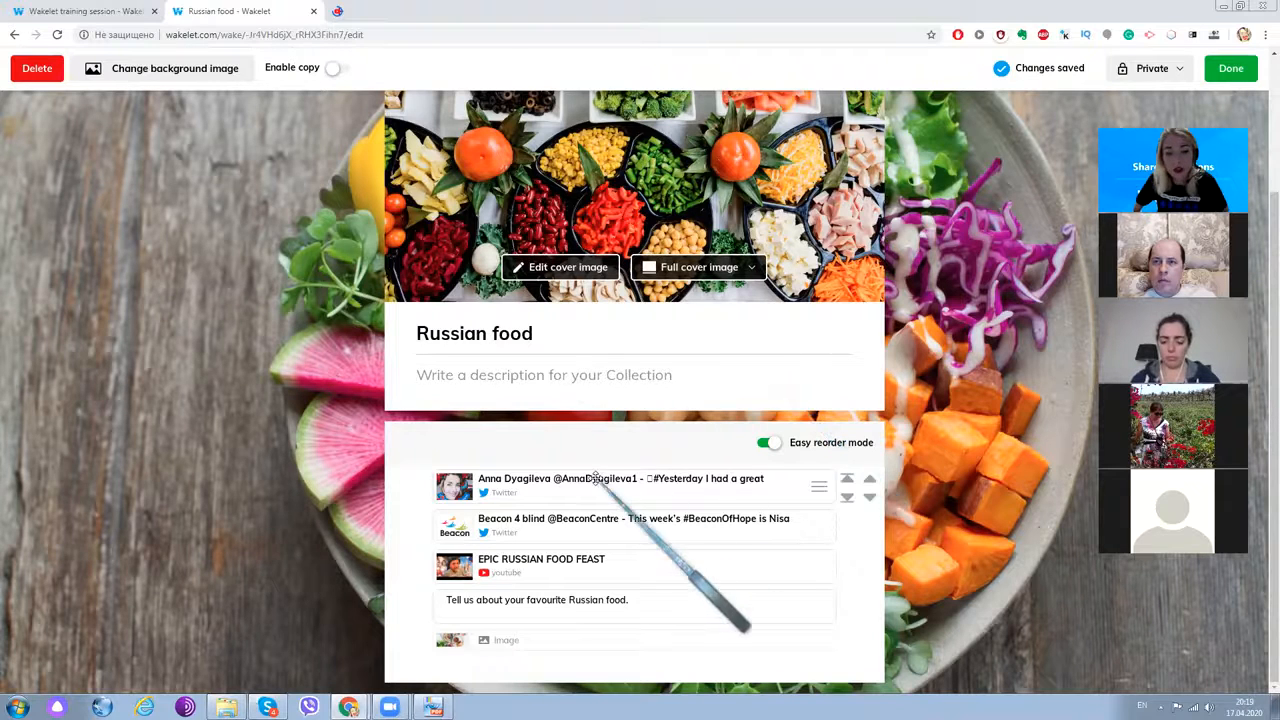
{"action": "left_click_drag", "start_coordinate": [540, 597], "coordinate": [564, 478]}
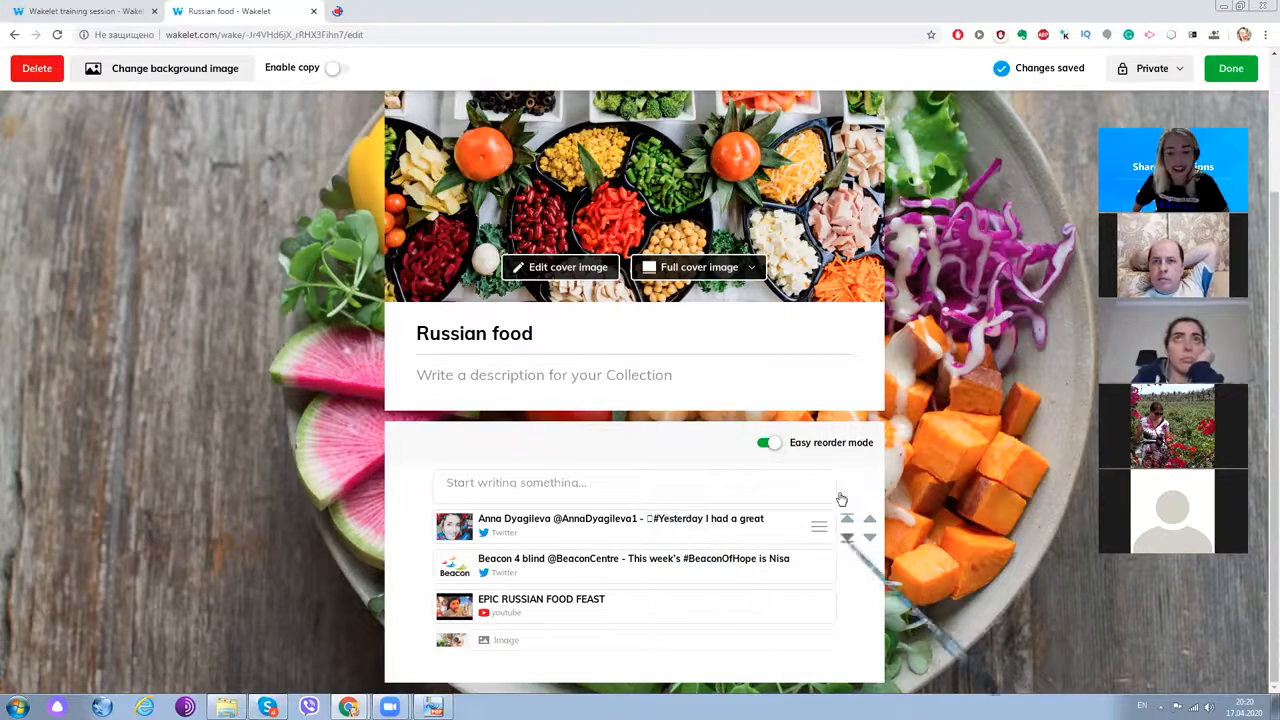
{"action": "left_click", "coordinate": [767, 443]}
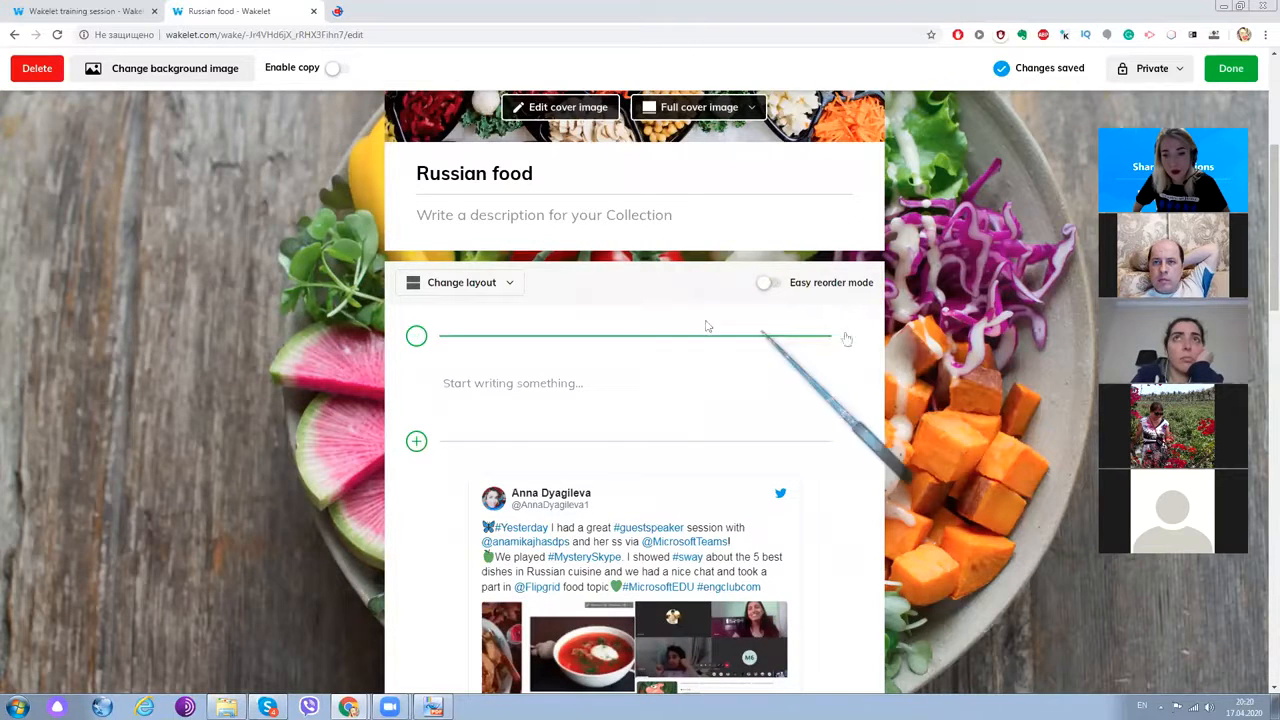
- Switch the collection layout to Compact View, then to Grid View
{"action": "left_click", "coordinate": [440, 287]}
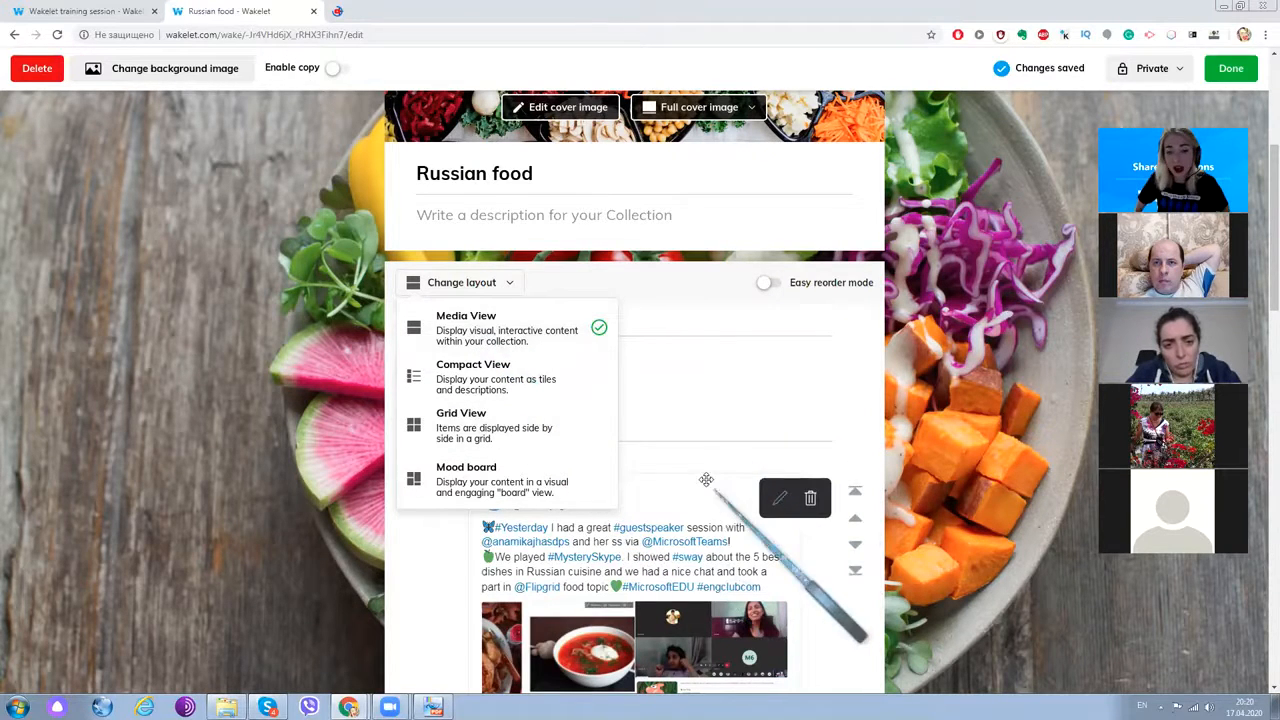
{"action": "left_click", "coordinate": [497, 380]}
{"action": "scroll", "coordinate": [667, 390], "scroll_direction": "up", "scroll_amount": 3}
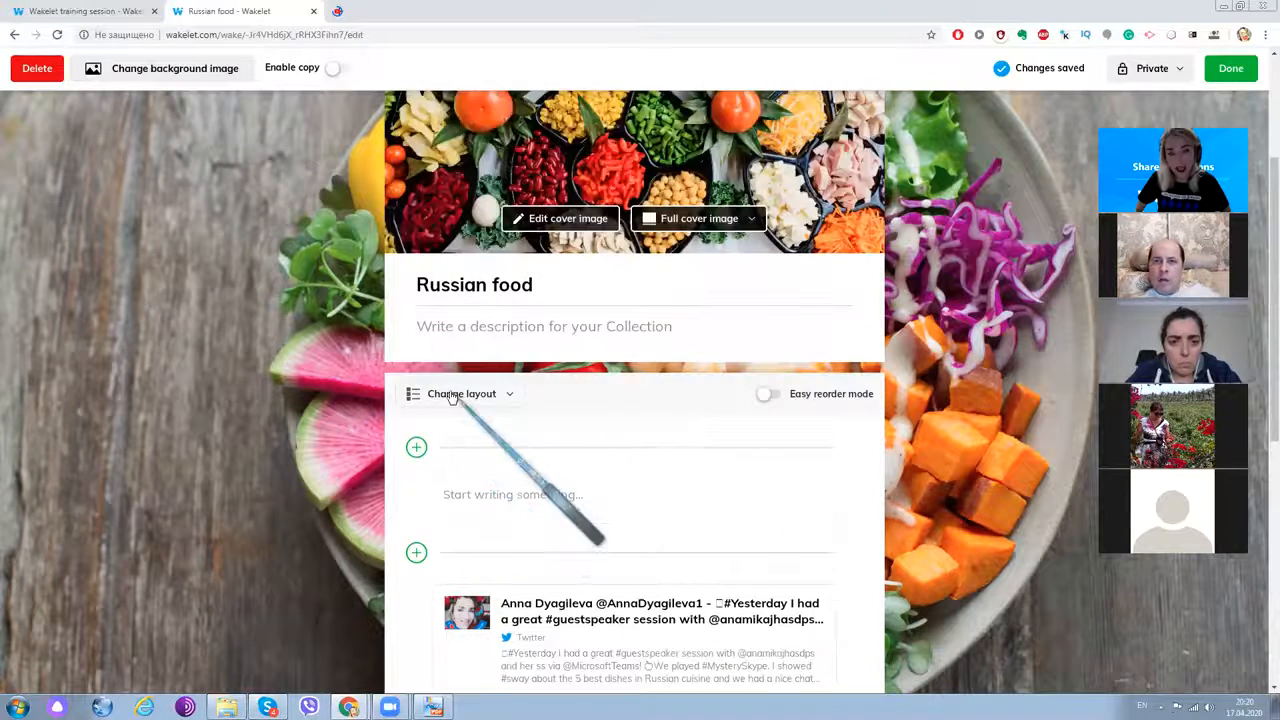
{"action": "left_click", "coordinate": [461, 393]}
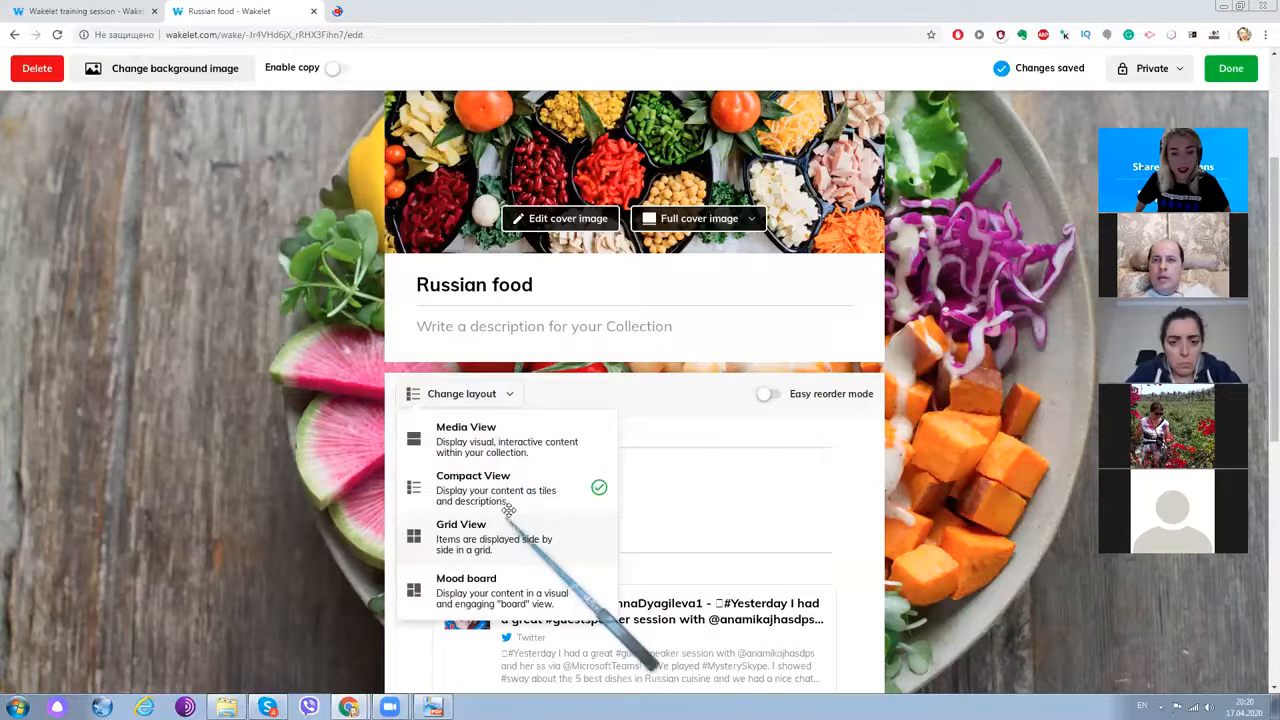
{"action": "left_click", "coordinate": [495, 538]}
{"action": "scroll", "coordinate": [510, 503], "scroll_direction": "down", "scroll_amount": 10}
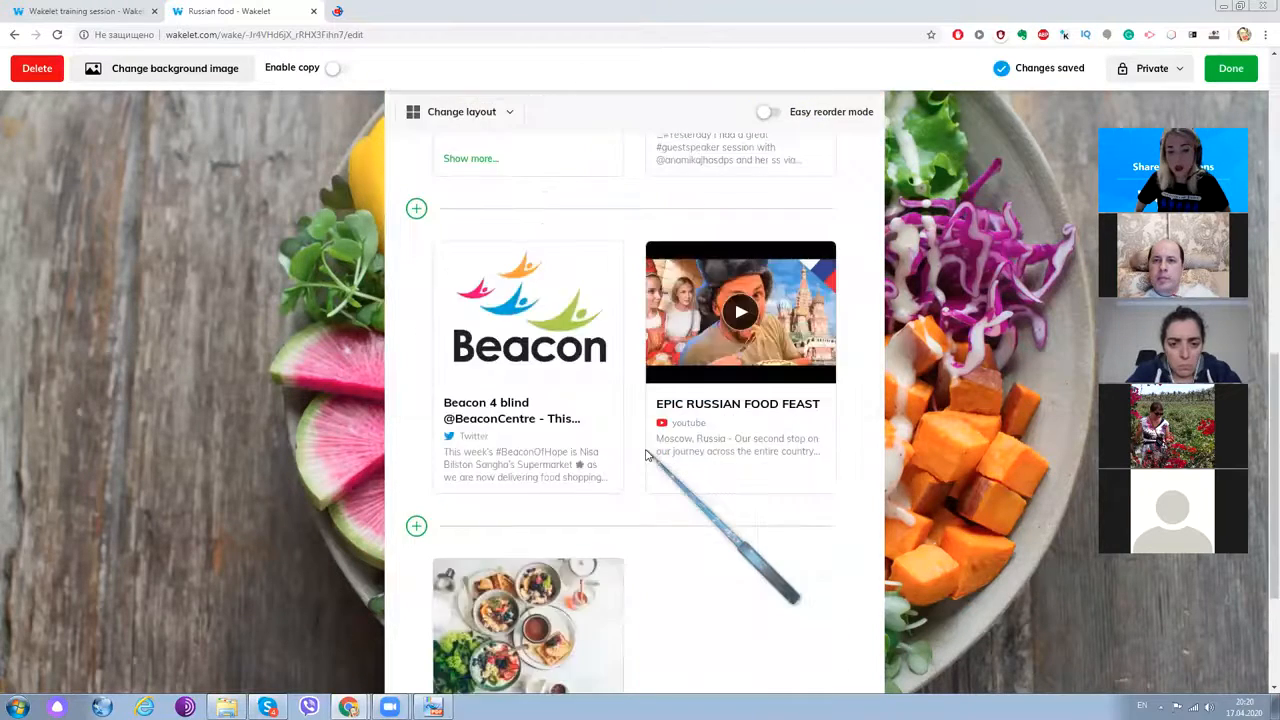
{"action": "scroll", "coordinate": [645, 456], "scroll_direction": "up", "scroll_amount": 10}
{"action": "scroll", "coordinate": [617, 437], "scroll_direction": "down", "scroll_amount": 3}
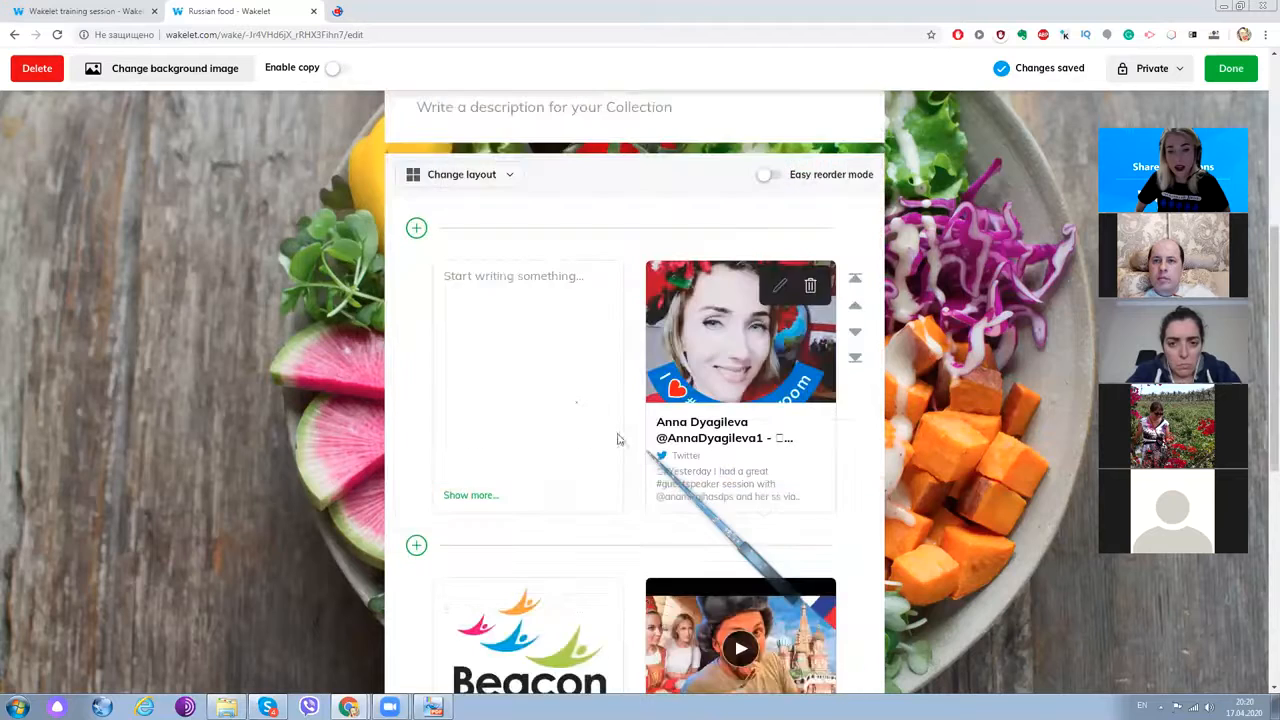
{"action": "scroll", "coordinate": [569, 400], "scroll_direction": "up", "scroll_amount": 3}
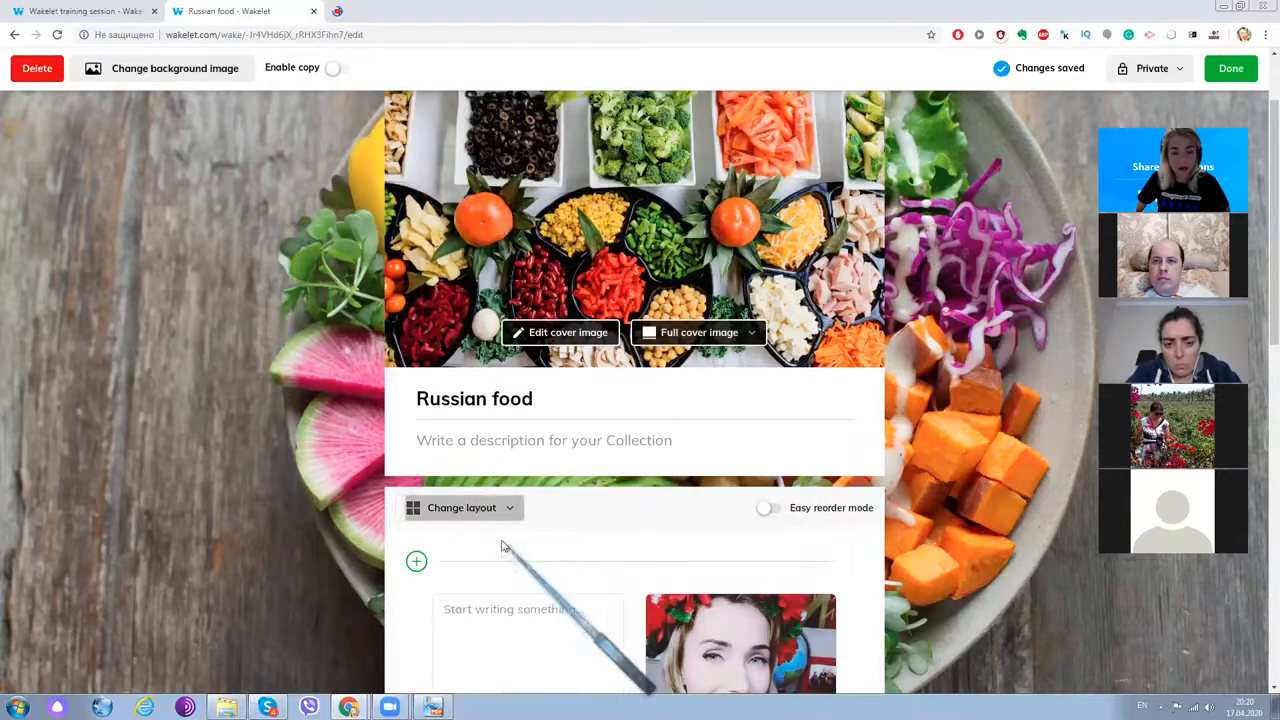
{"action": "left_click", "coordinate": [470, 508]}
{"action": "scroll", "coordinate": [505, 620], "scroll_direction": "down", "scroll_amount": 1}
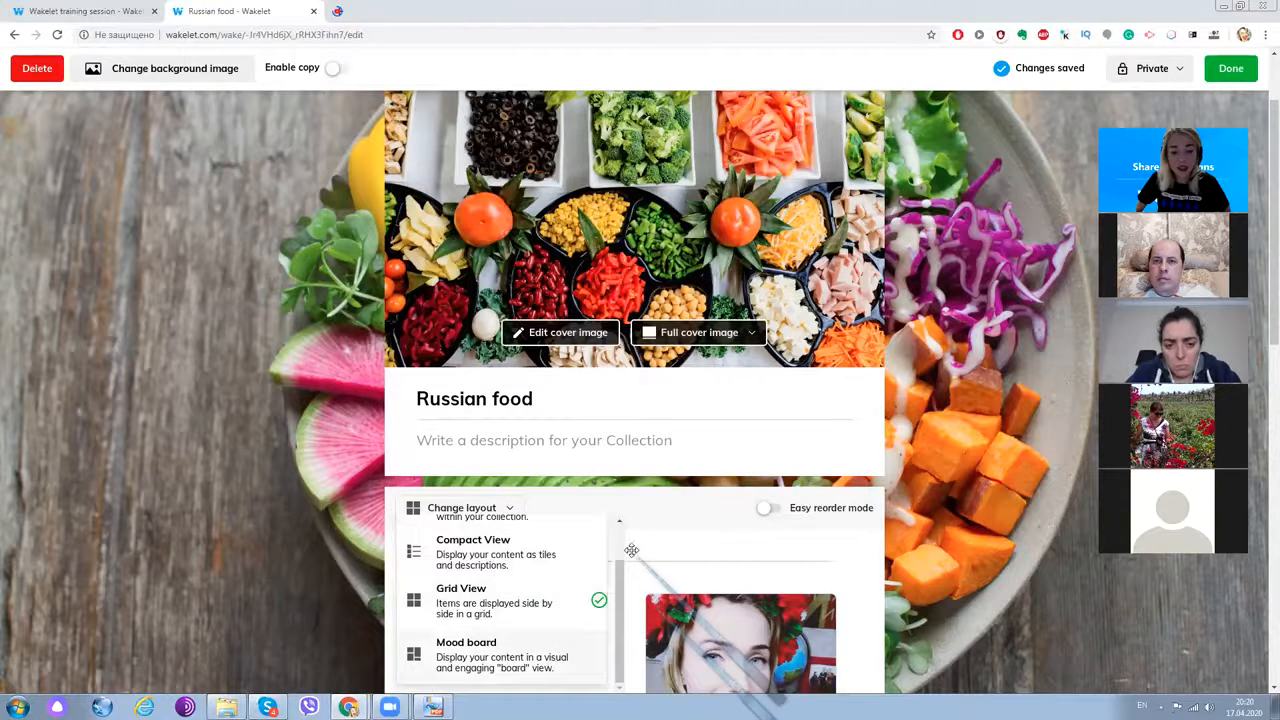
- Apply the Mood board layout and dismiss the add-item and layout menus
{"action": "left_click", "coordinate": [502, 654]}
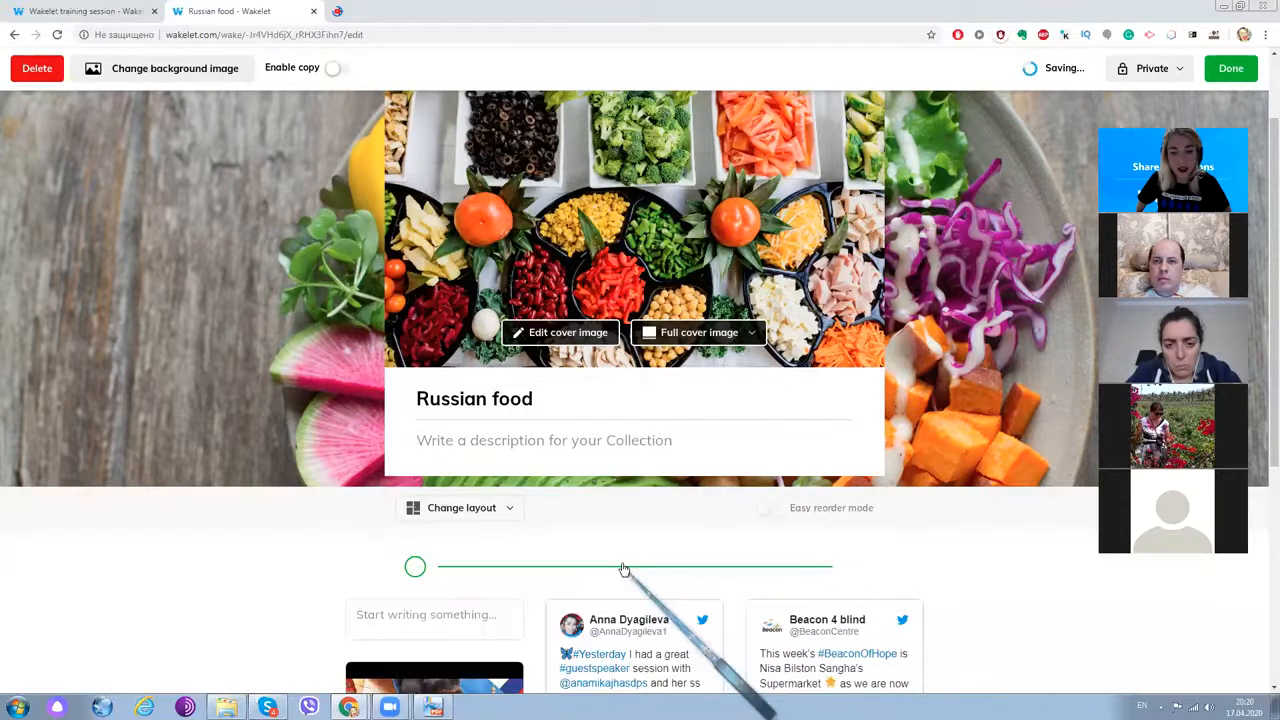
{"action": "left_click", "coordinate": [624, 571]}
{"action": "scroll", "coordinate": [607, 503], "scroll_direction": "down", "scroll_amount": 3}
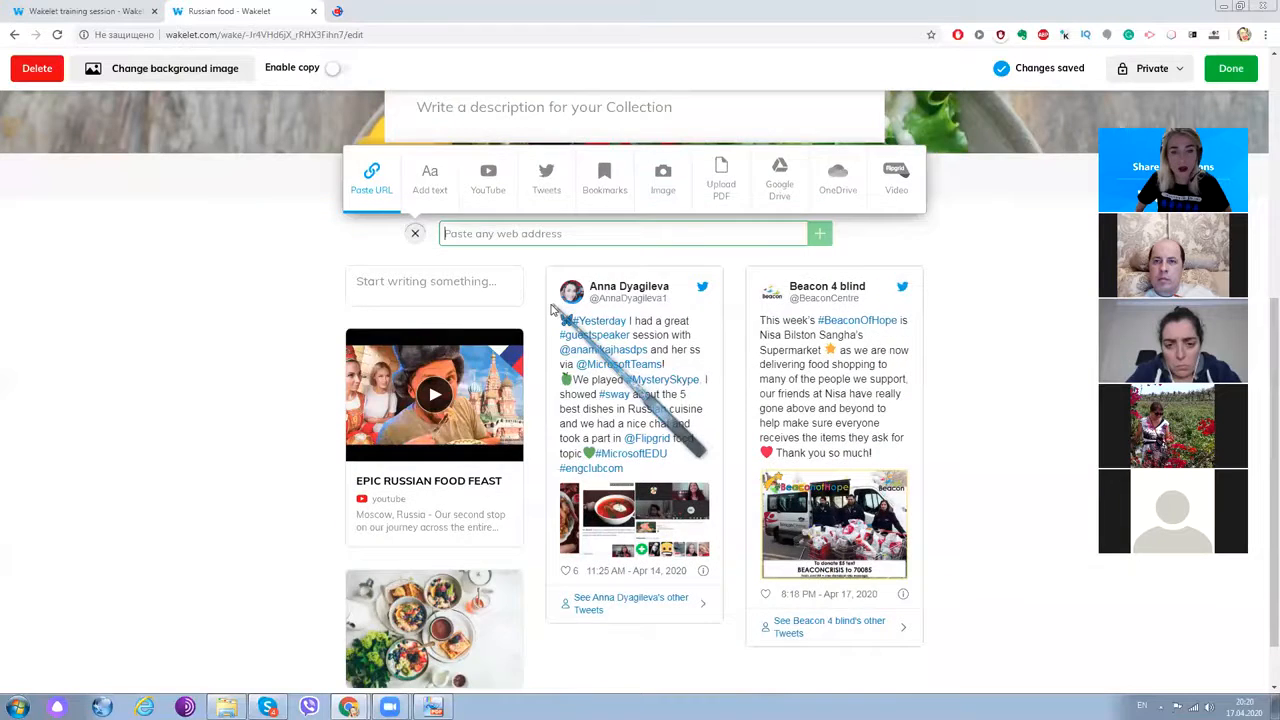
{"action": "scroll", "coordinate": [317, 355], "scroll_direction": "up", "scroll_amount": 1}
{"action": "left_click", "coordinate": [414, 345]}
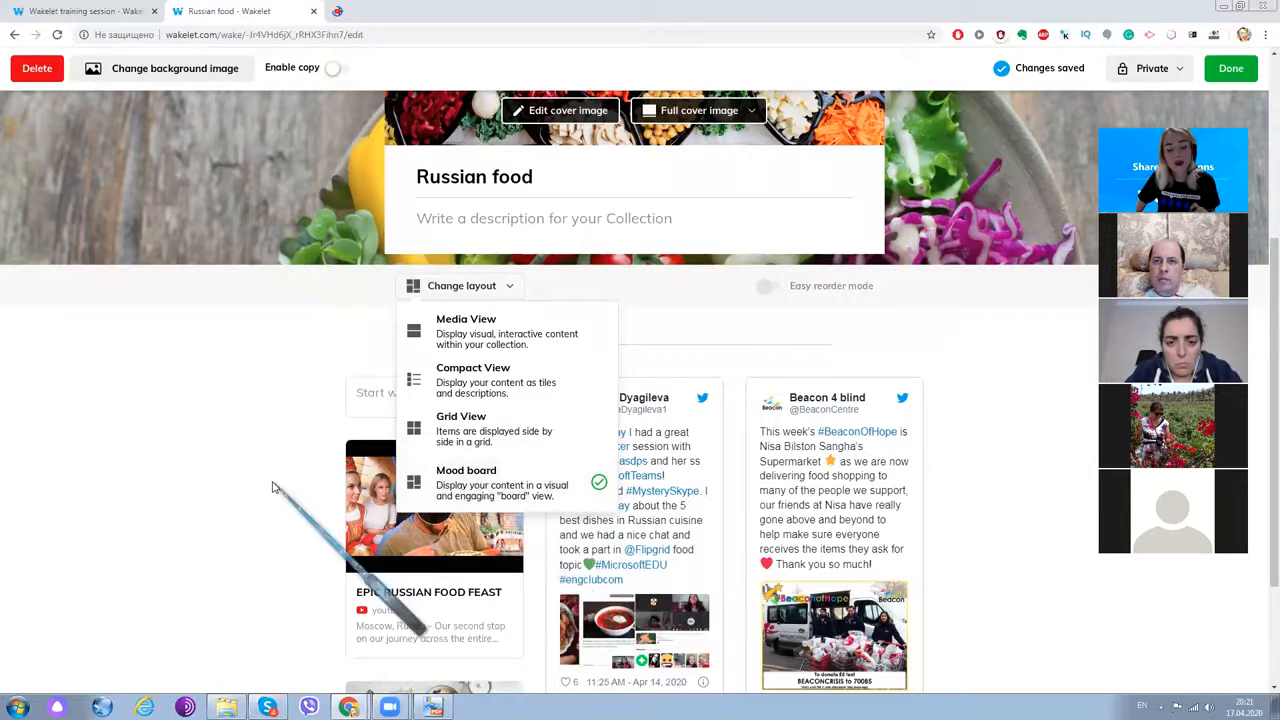
{"action": "left_click", "coordinate": [936, 378]}
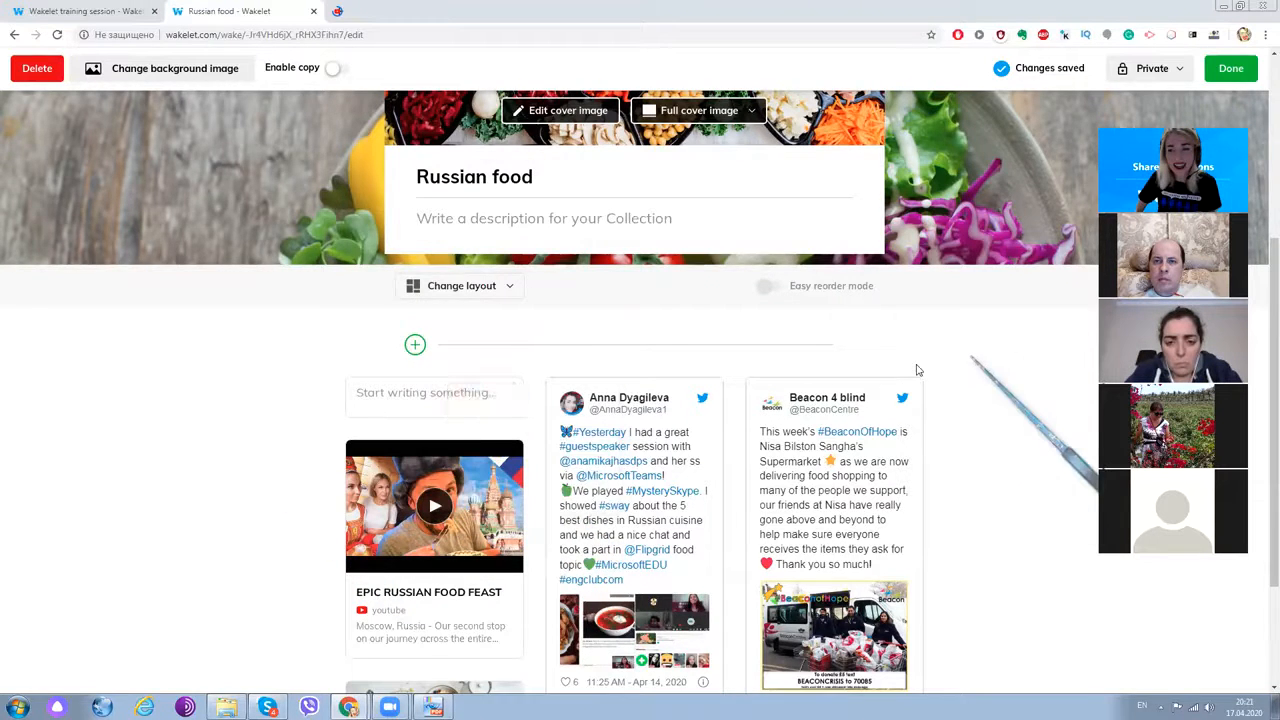
- Scroll through the collection to review the mood board arrangement
{"action": "scroll", "coordinate": [918, 370], "scroll_direction": "down", "scroll_amount": 2}
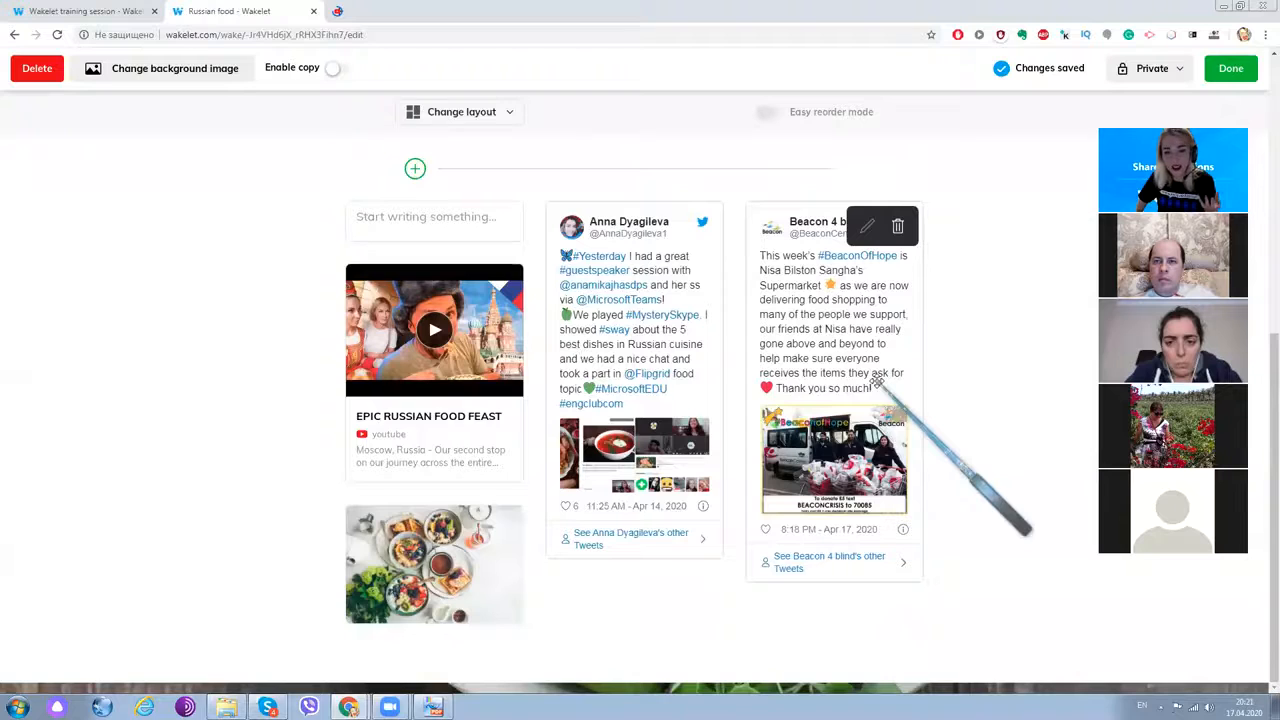
{"action": "scroll", "coordinate": [675, 400], "scroll_direction": "up", "scroll_amount": 4}
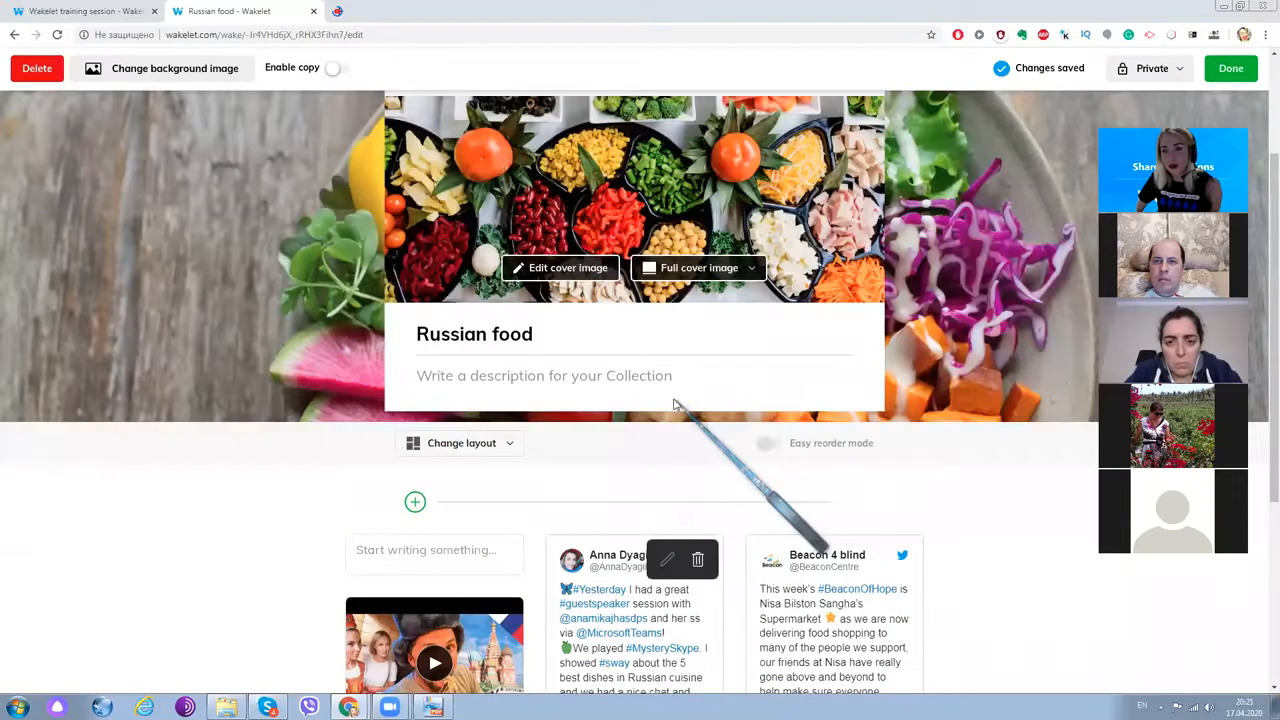
{"action": "scroll", "coordinate": [430, 440], "scroll_direction": "down", "scroll_amount": 3}
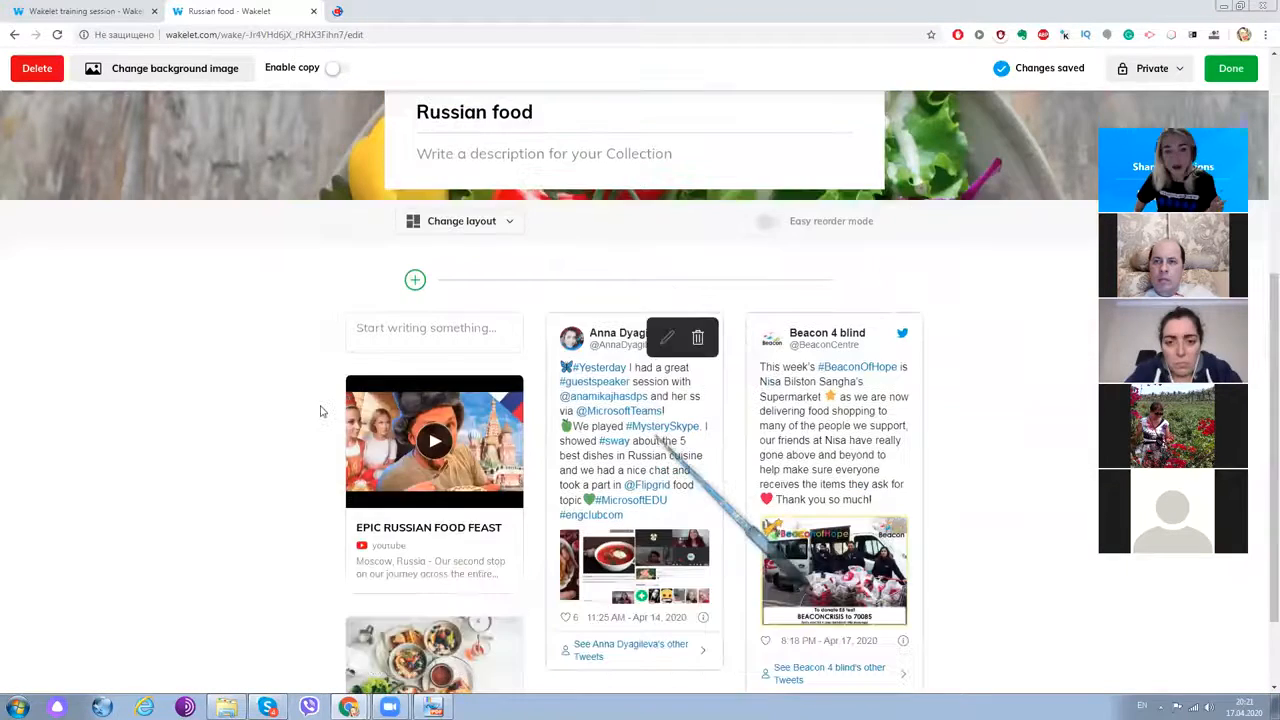
{"action": "mouse_move", "coordinate": [446, 386]}
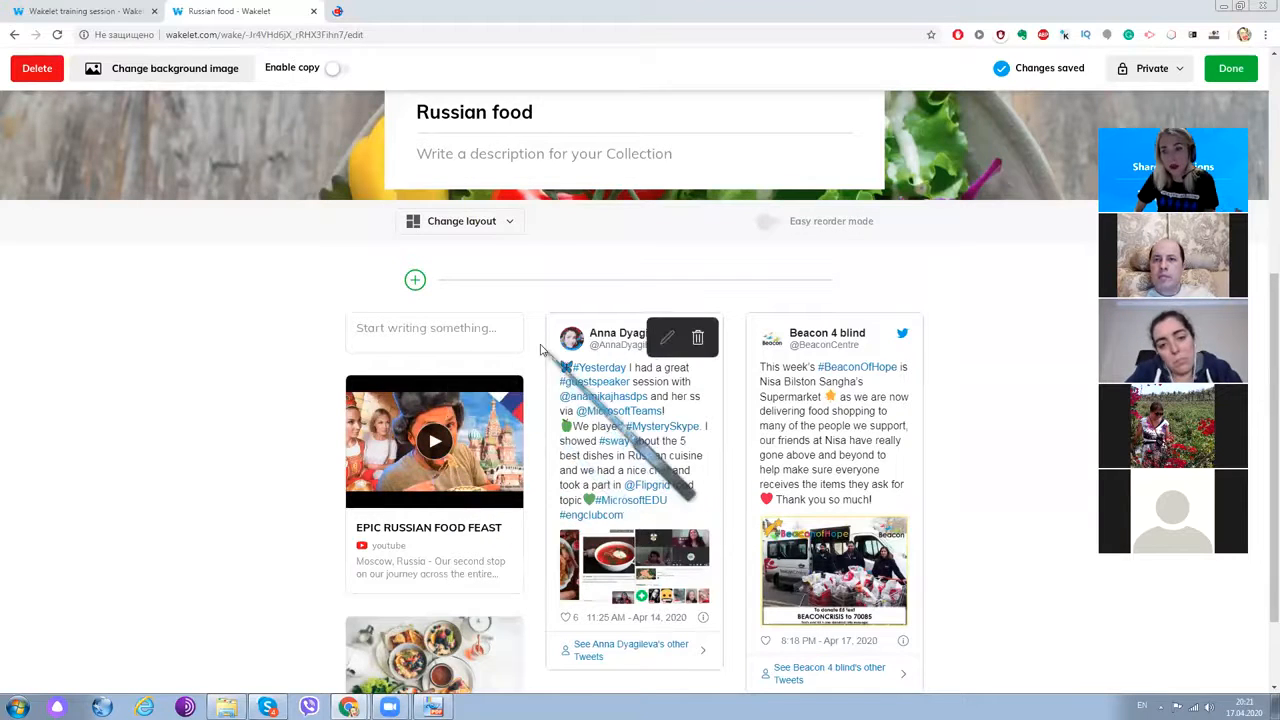
{"action": "scroll", "coordinate": [540, 349], "scroll_direction": "up", "scroll_amount": 1}
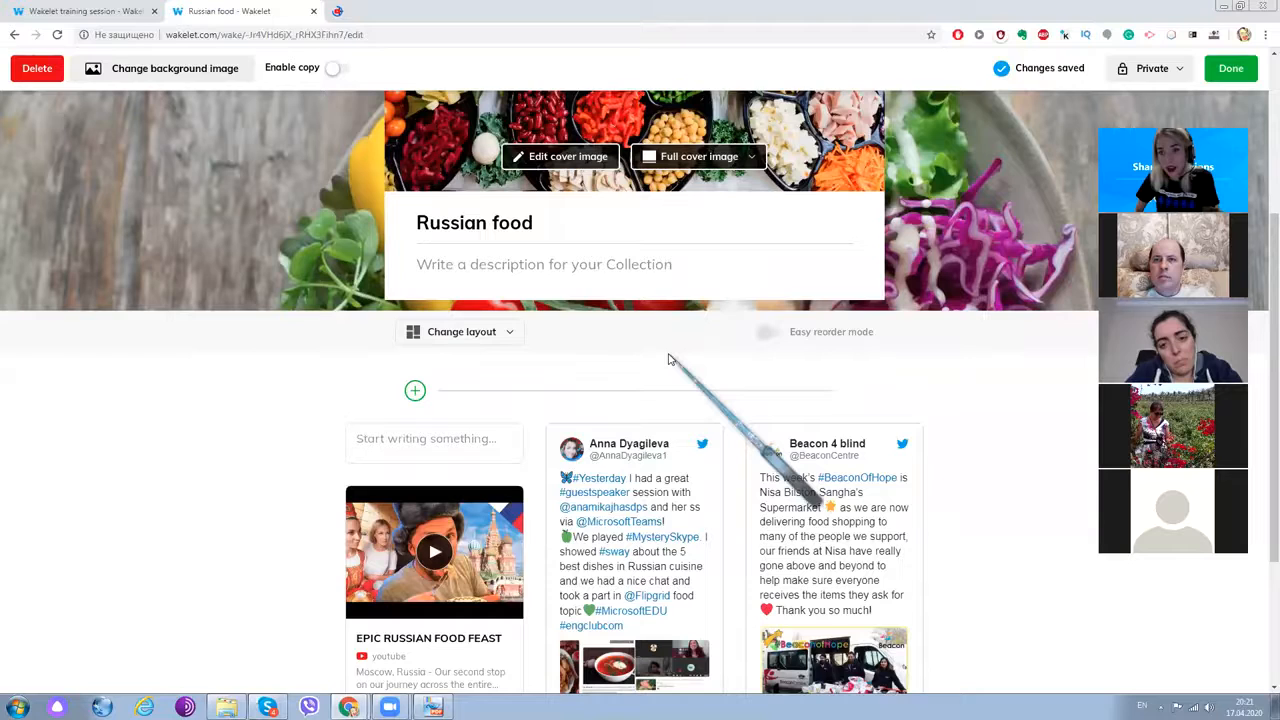
{"action": "scroll", "coordinate": [827, 358], "scroll_direction": "down", "scroll_amount": 2}
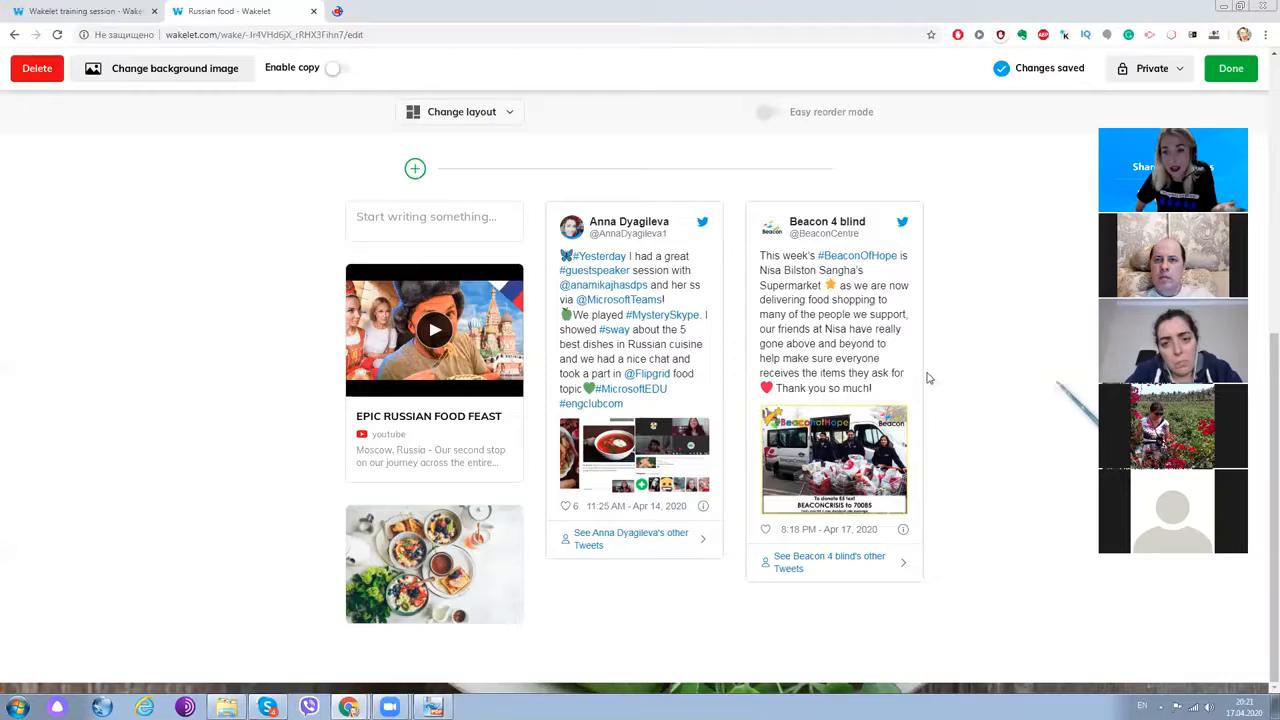
{"action": "scroll", "coordinate": [928, 378], "scroll_direction": "up", "scroll_amount": 3}
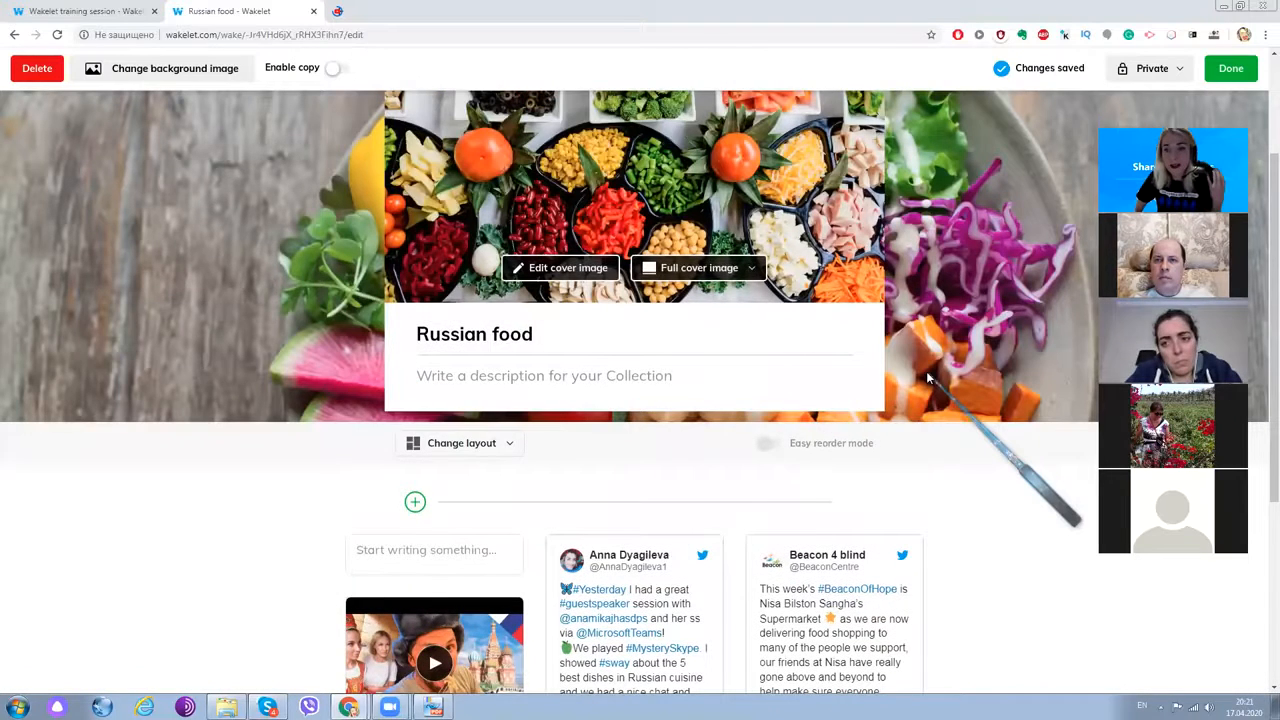
{"action": "scroll", "coordinate": [655, 437], "scroll_direction": "up", "scroll_amount": 1}
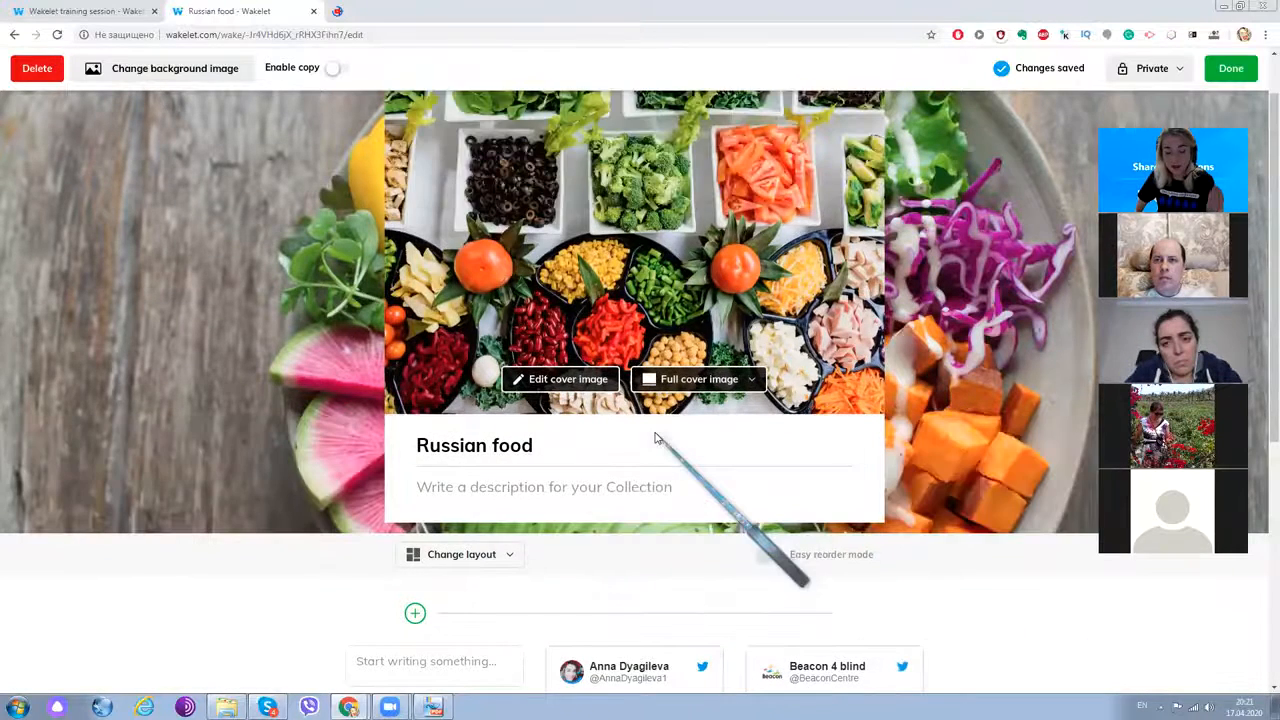
{"action": "scroll", "coordinate": [620, 434], "scroll_direction": "down", "scroll_amount": 1}
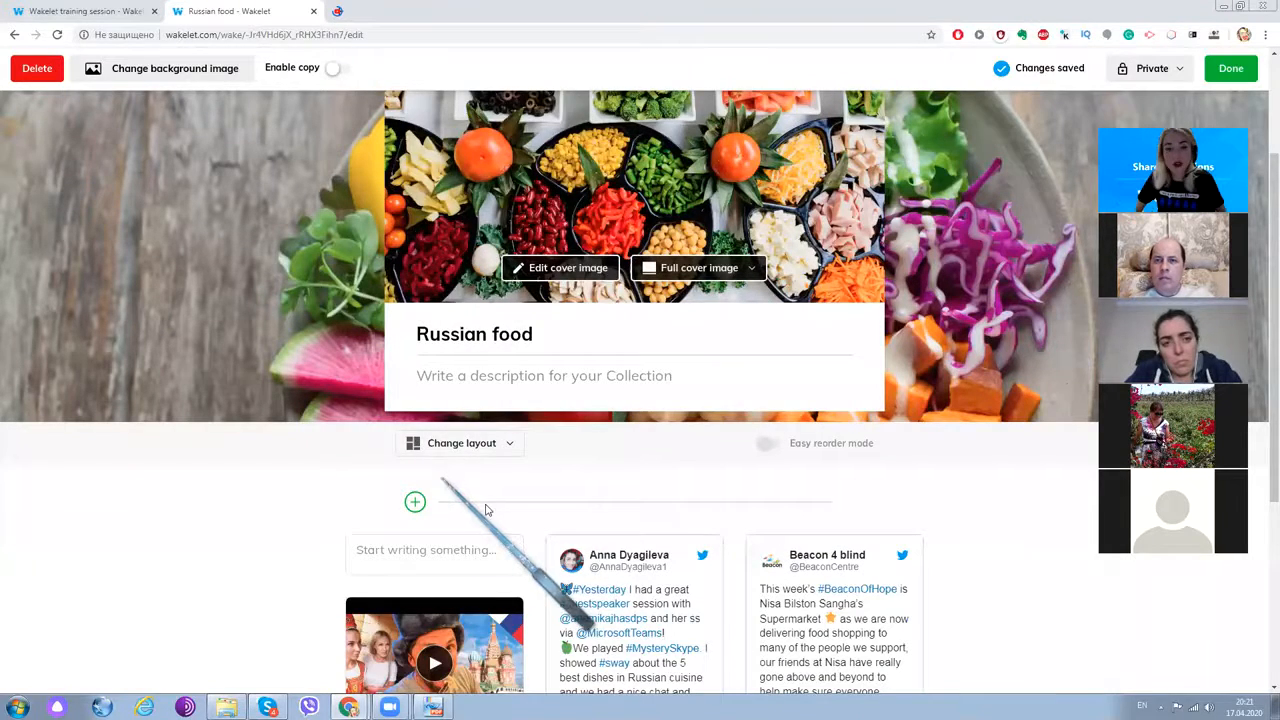
{"action": "scroll", "coordinate": [486, 510], "scroll_direction": "up", "scroll_amount": 2}
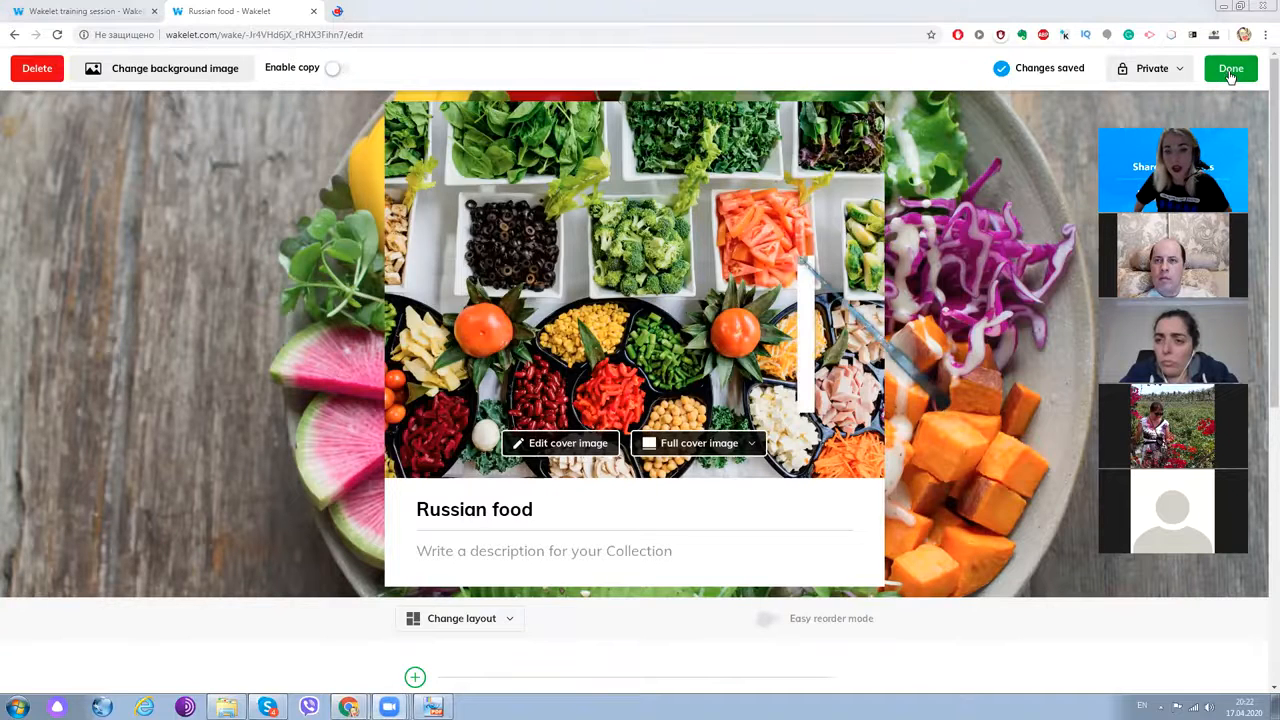
- Change the collection's visibility from Private to Unlisted, then to Public
{"action": "left_click", "coordinate": [1145, 70]}
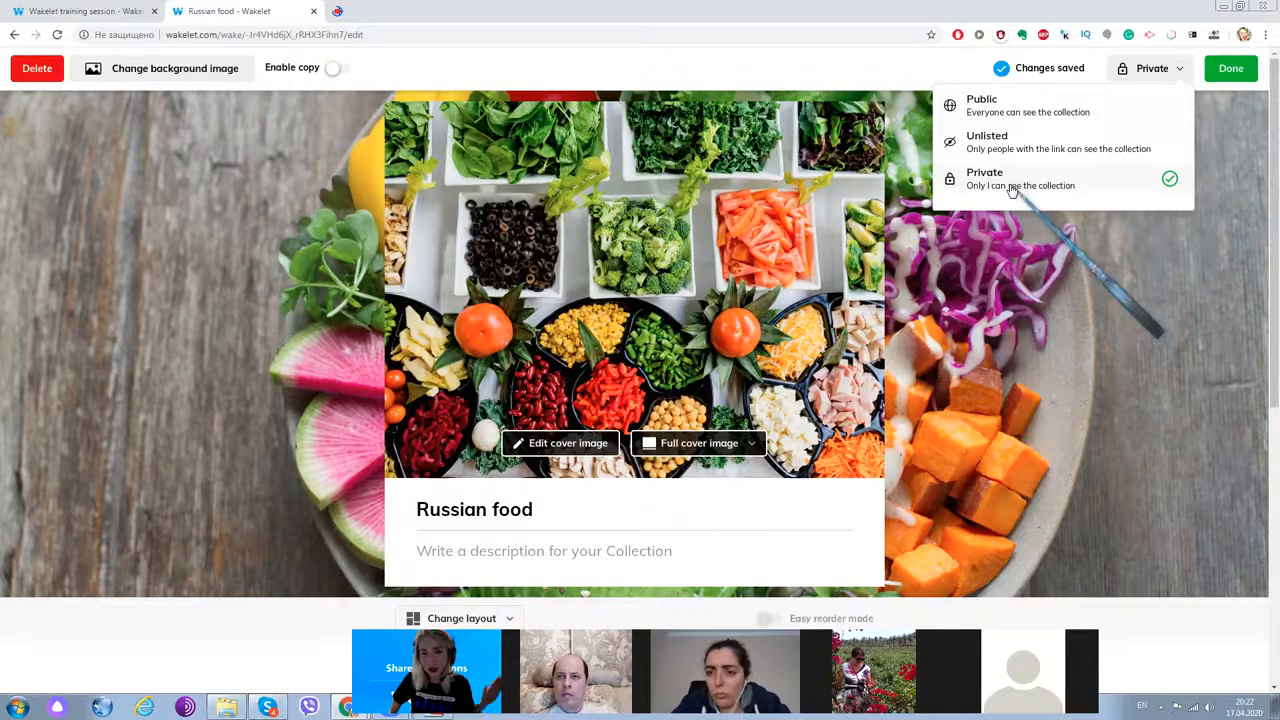
{"action": "left_click", "coordinate": [983, 141]}
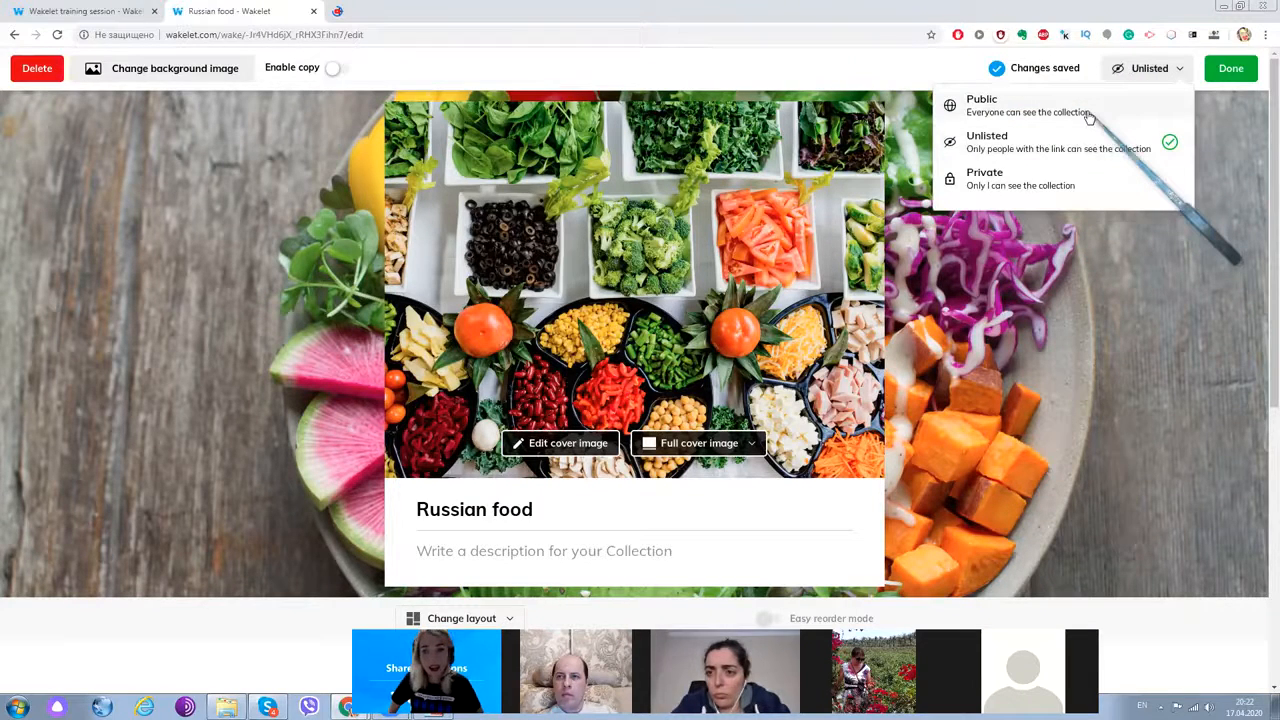
{"action": "left_click", "coordinate": [1089, 116]}
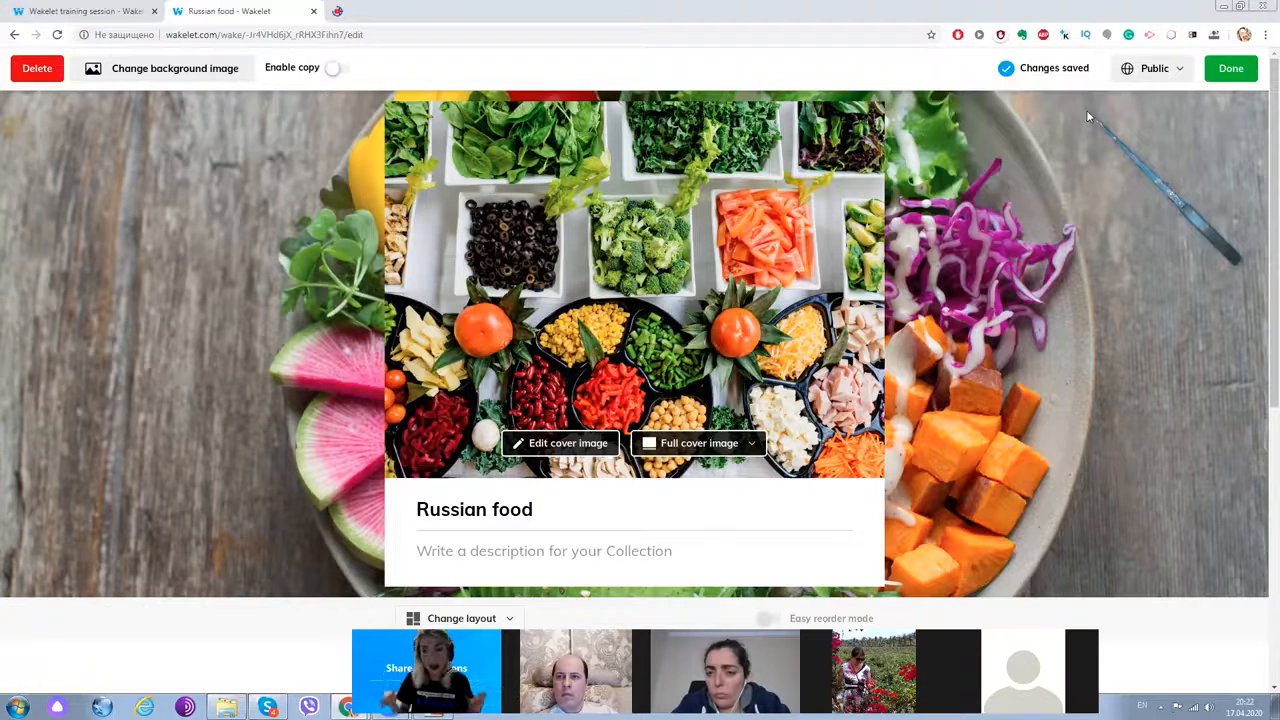
- Finish editing with Done and dismiss the Share Collection window
{"action": "left_click", "coordinate": [1236, 72]}
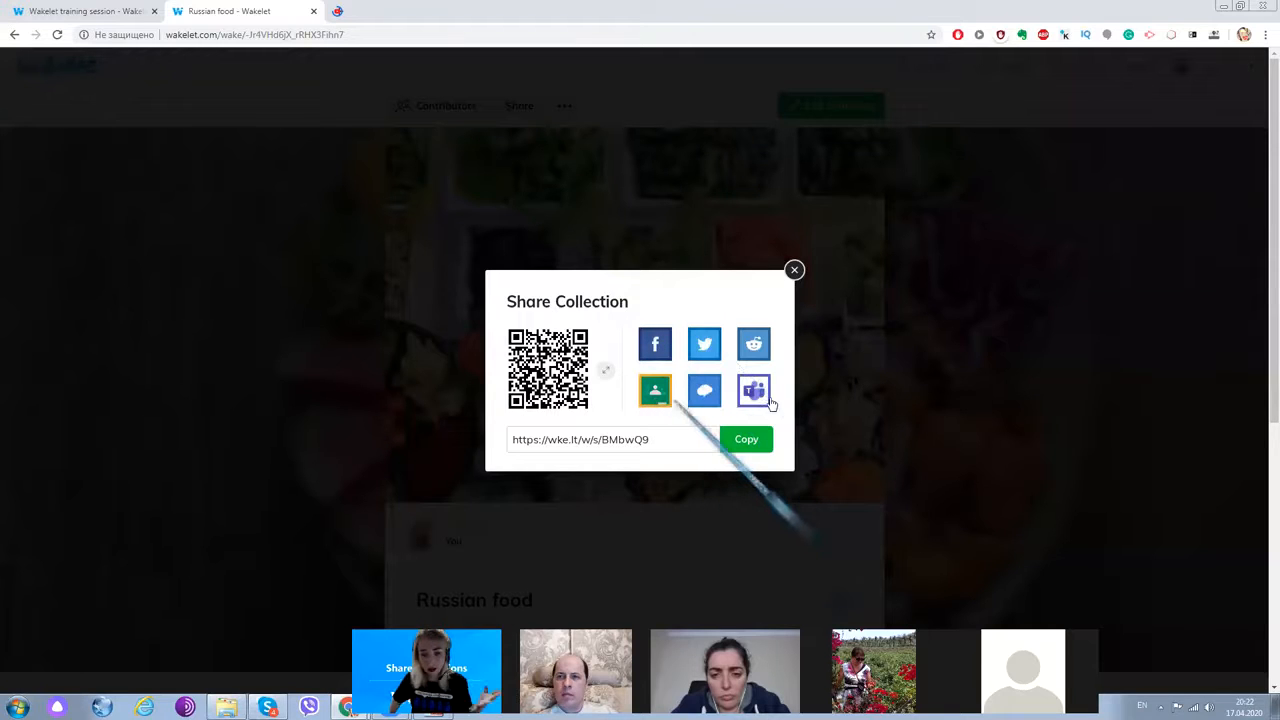
{"action": "left_click", "coordinate": [794, 270]}
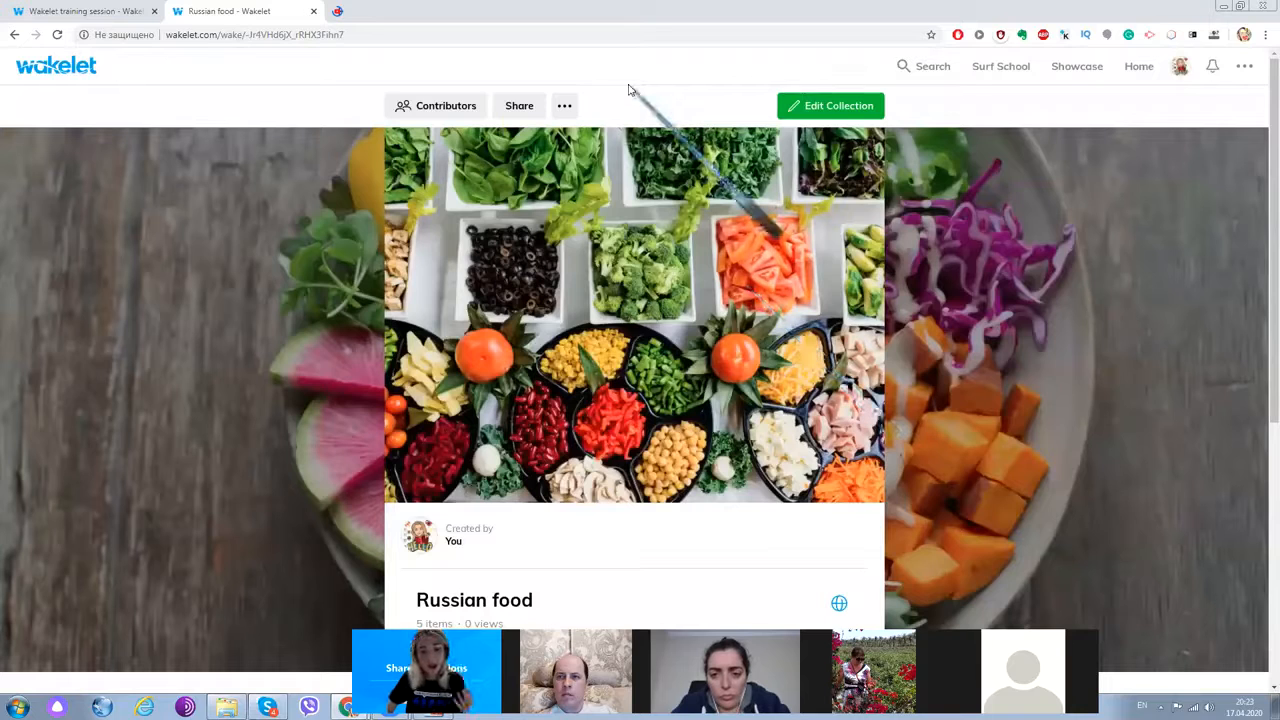
- In the Contributors dialog, look over the Invite and Manage tabs, copy the invite code, and close it
{"action": "left_click", "coordinate": [464, 111]}
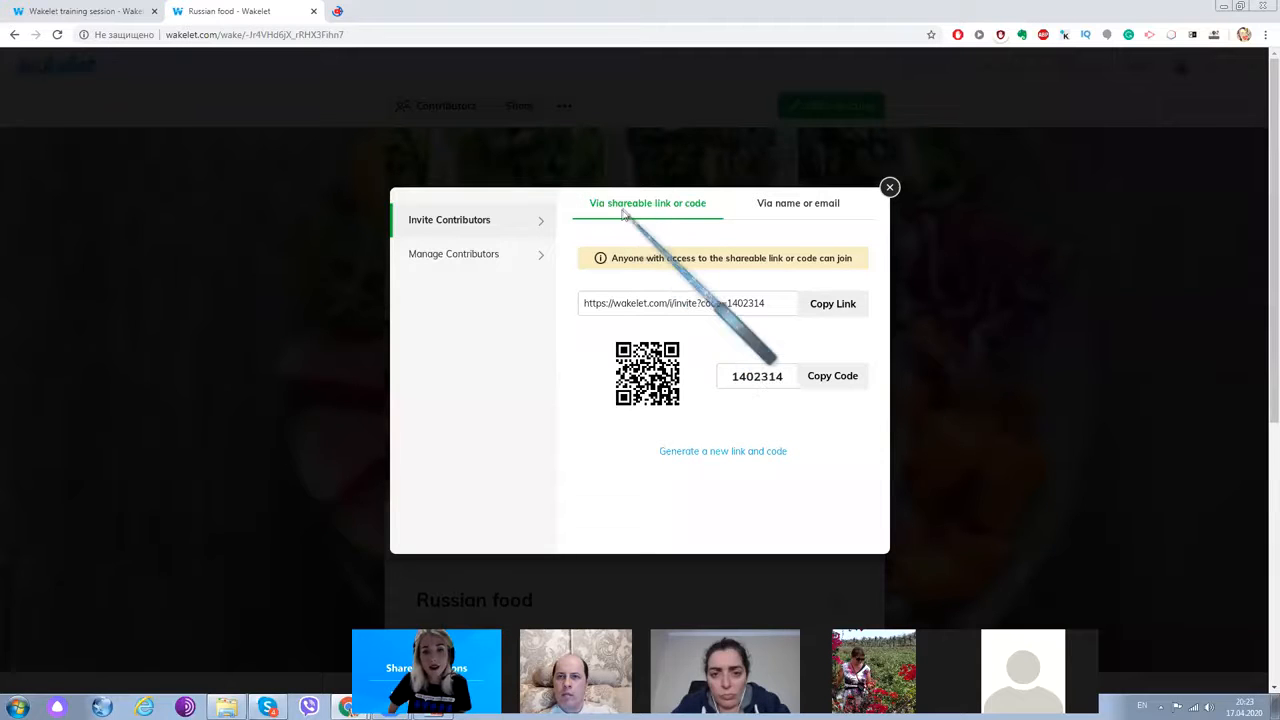
{"action": "left_click", "coordinate": [792, 208]}
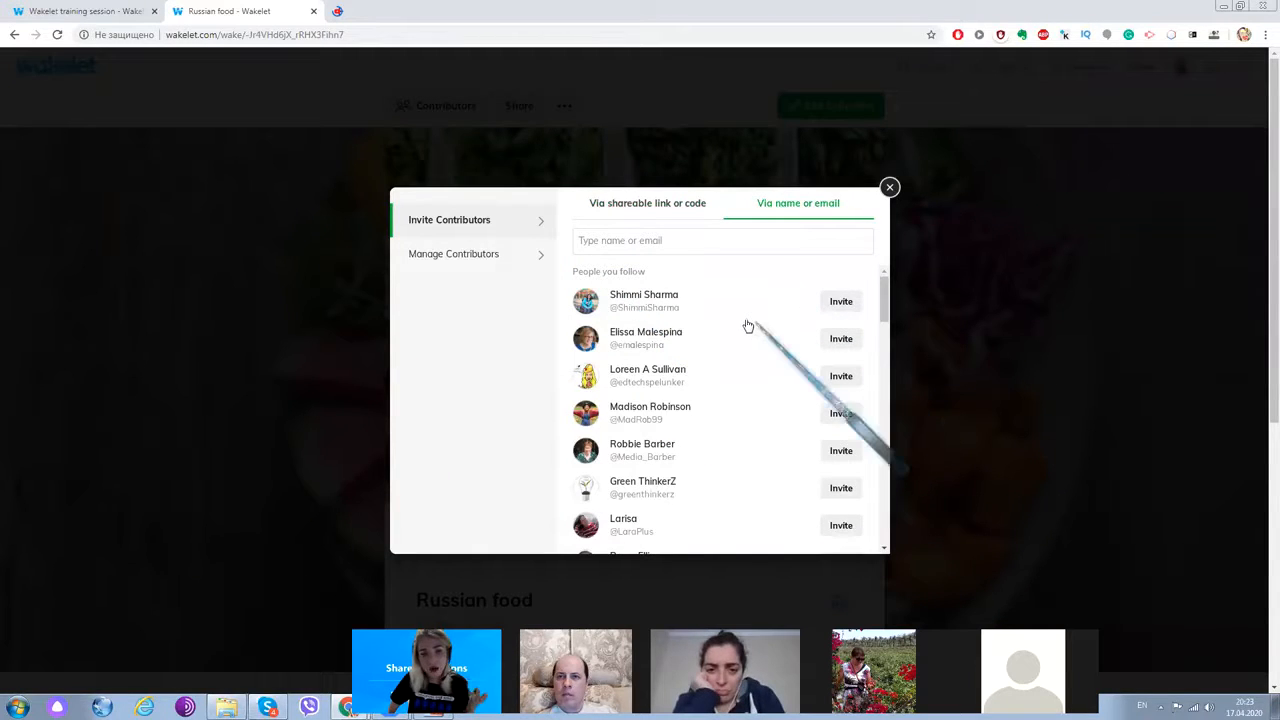
{"action": "left_click", "coordinate": [650, 205]}
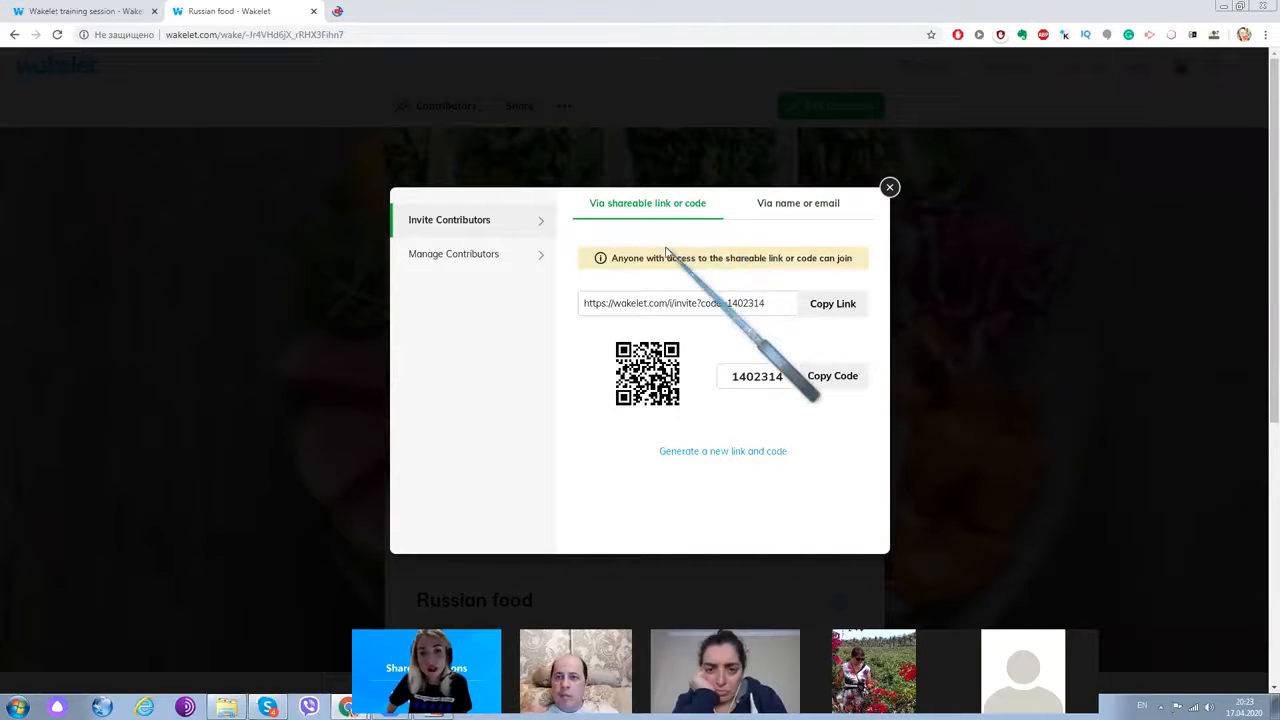
{"action": "left_click", "coordinate": [482, 262]}
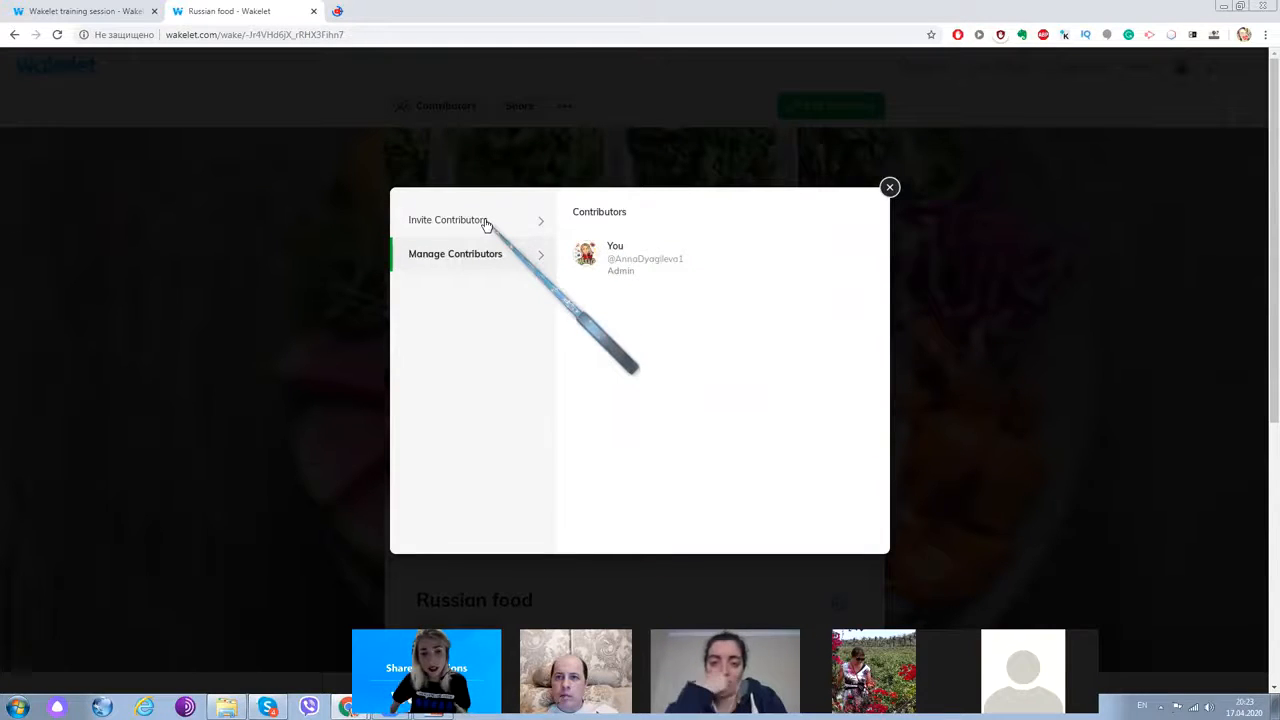
{"action": "left_click", "coordinate": [486, 222]}
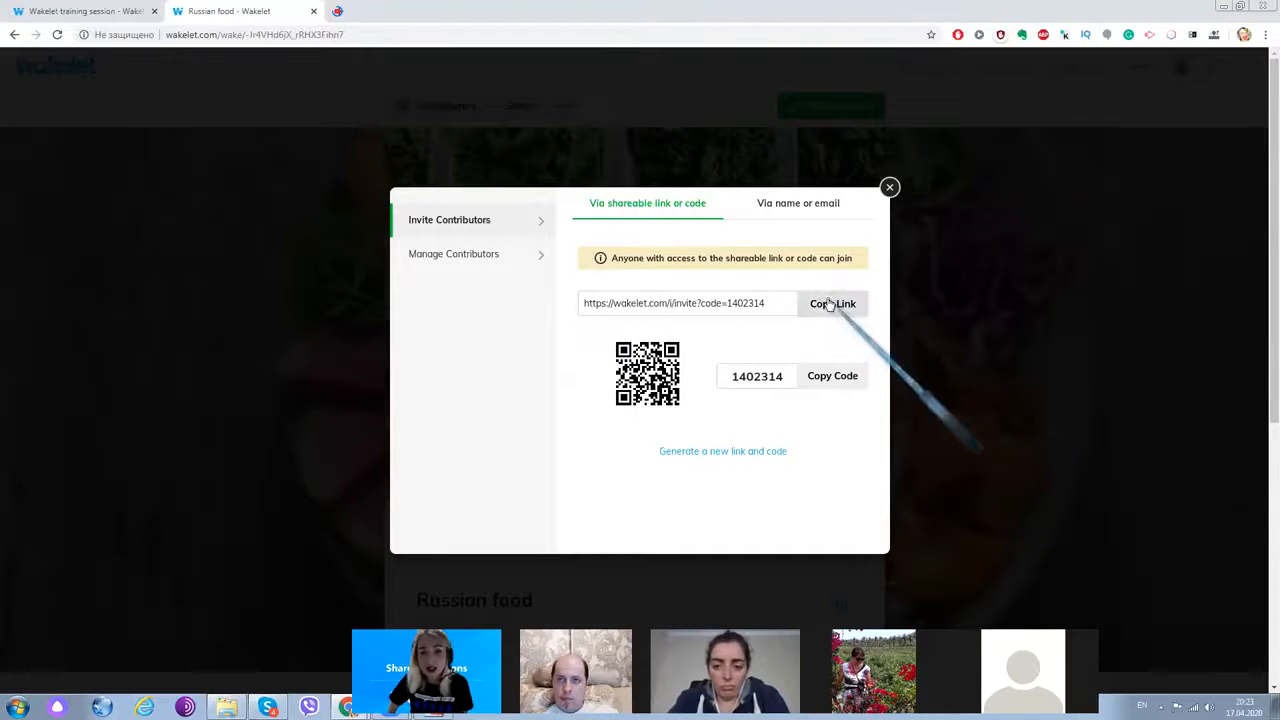
{"action": "left_click", "coordinate": [834, 377]}
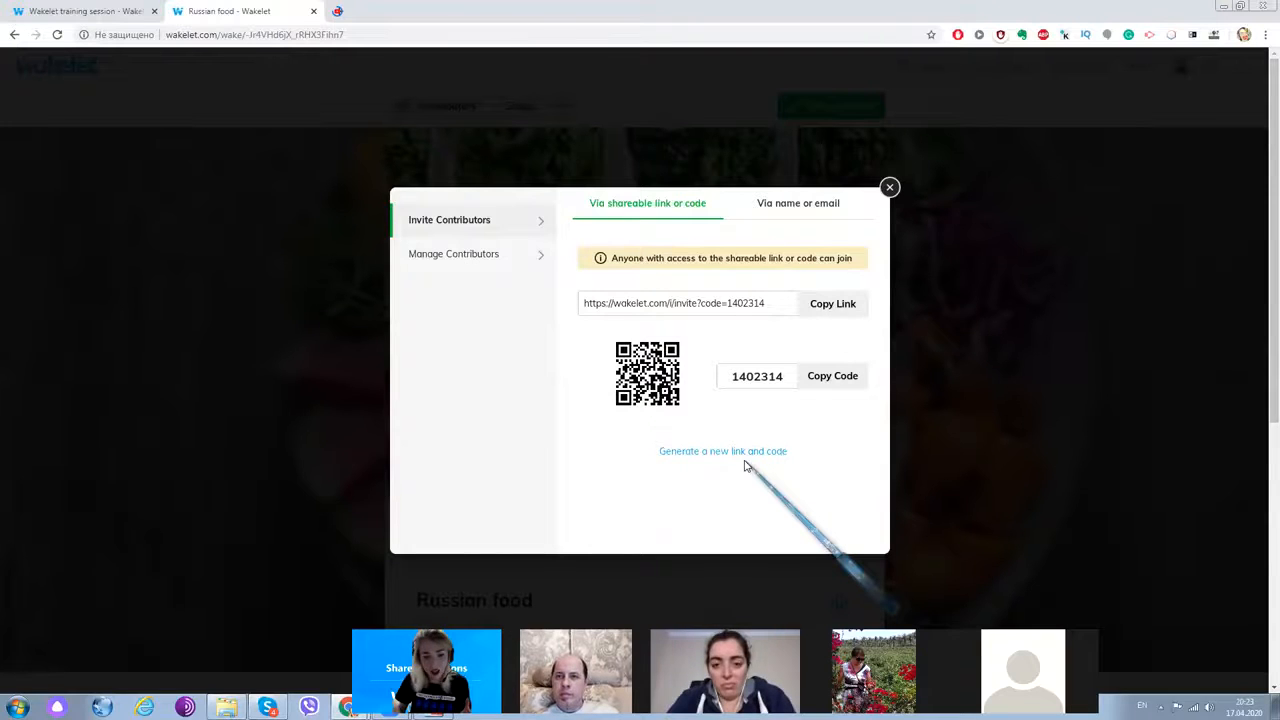
{"action": "left_click", "coordinate": [816, 377]}
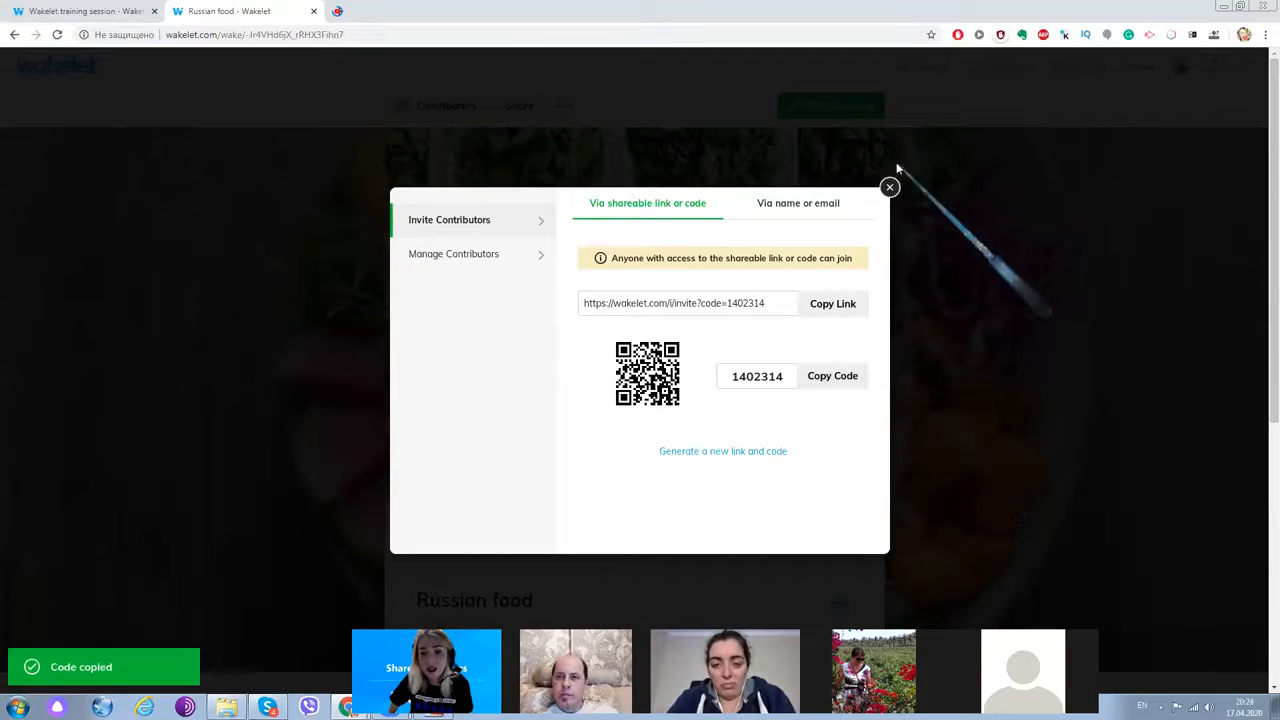
{"action": "left_click", "coordinate": [889, 187]}
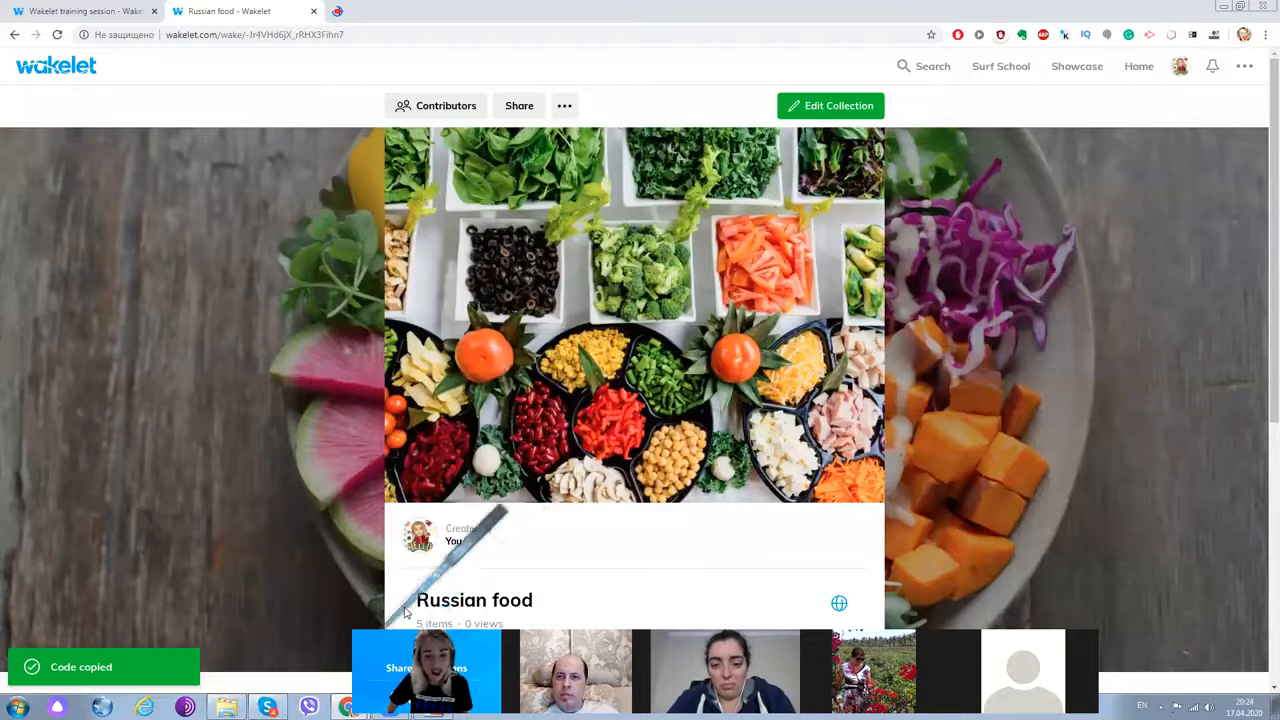
- Open a Chrome incognito window from the taskbar and load wakelet.com
{"action": "right_click", "coordinate": [350, 704]}
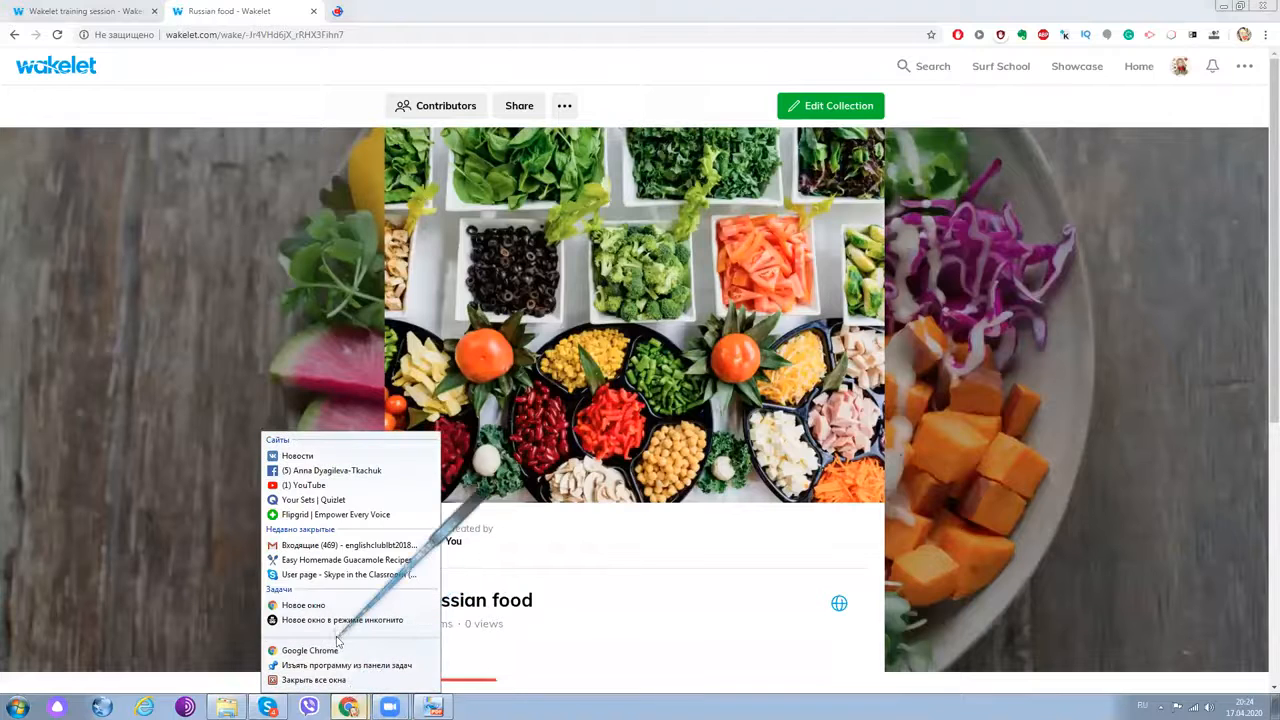
{"action": "left_click", "coordinate": [336, 624]}
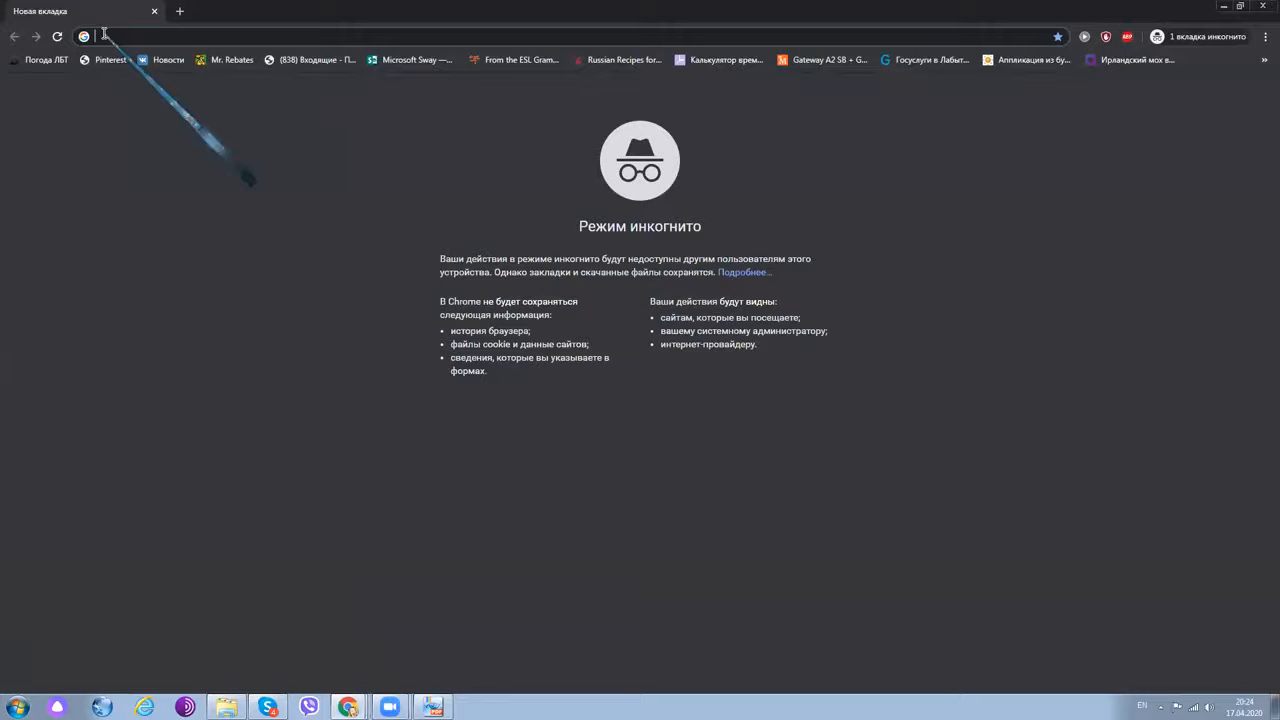
{"action": "left_click", "coordinate": [104, 35]}
{"action": "type", "text": "wakelet.com"}
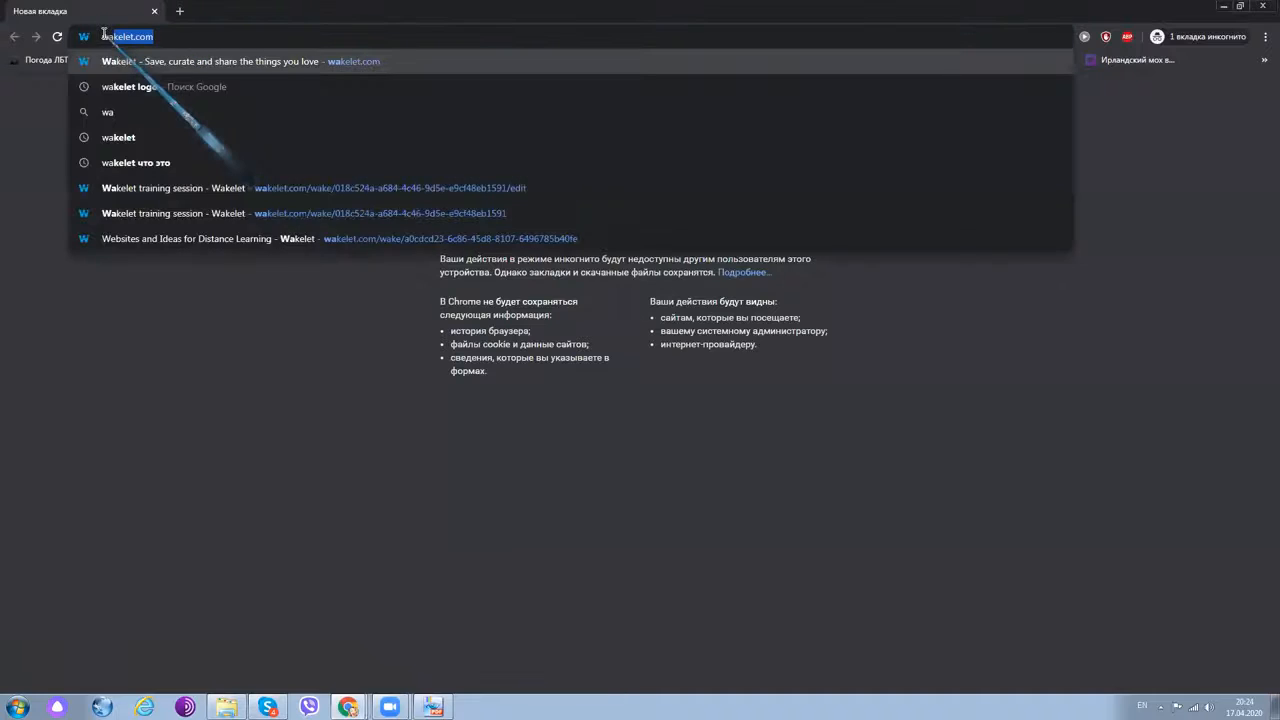
{"action": "key", "text": "Return"}
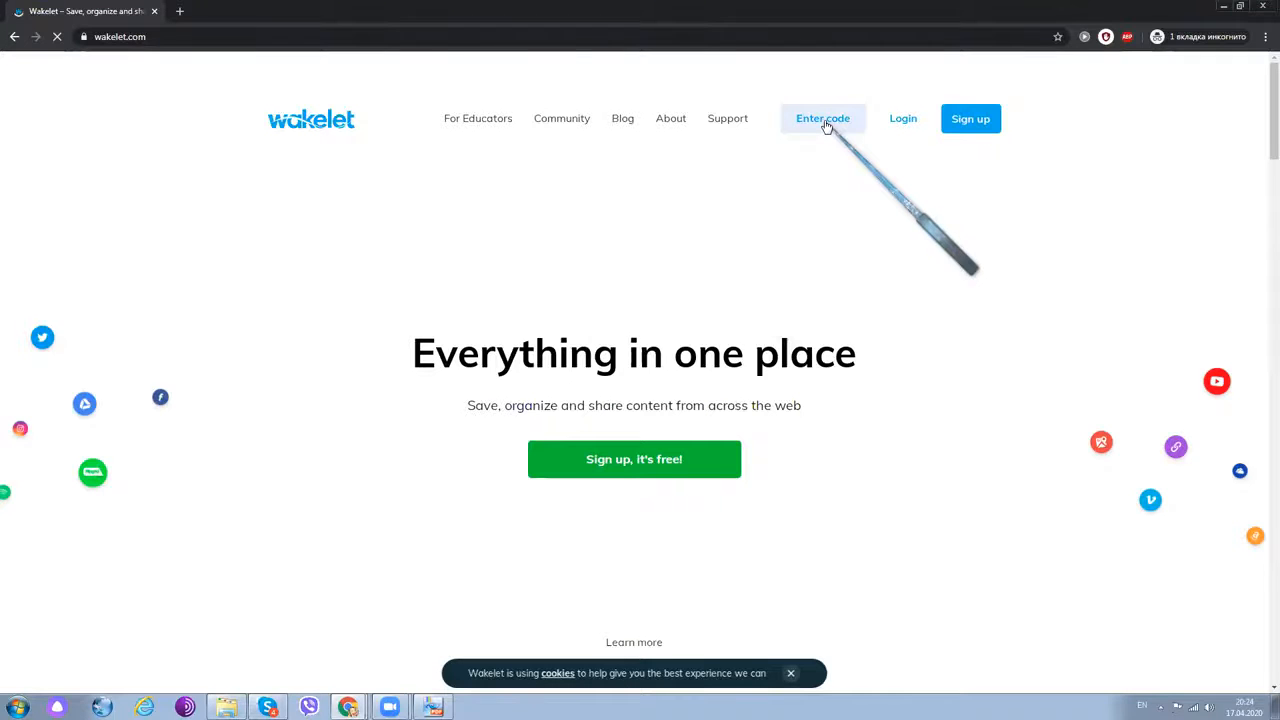
- Paste the contributor invite code, join the collection, and add a contributor display name
{"action": "left_click", "coordinate": [794, 138]}
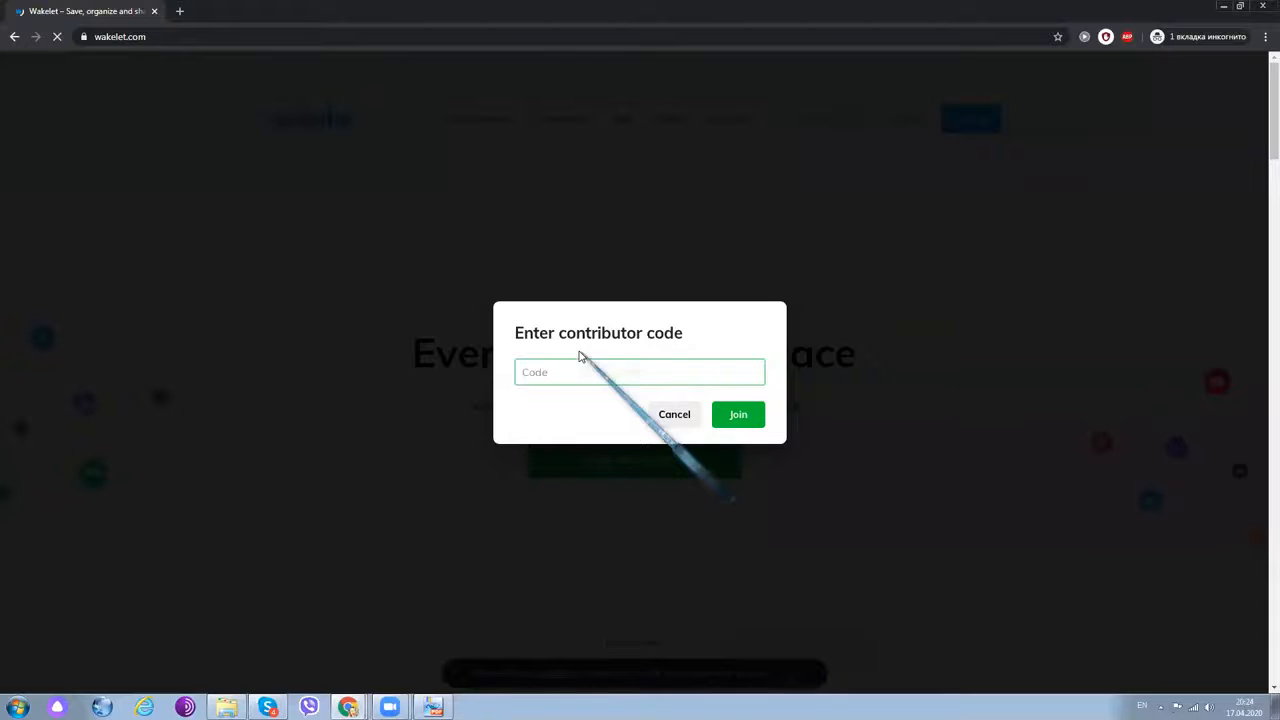
{"action": "key", "text": "ctrl+v"}
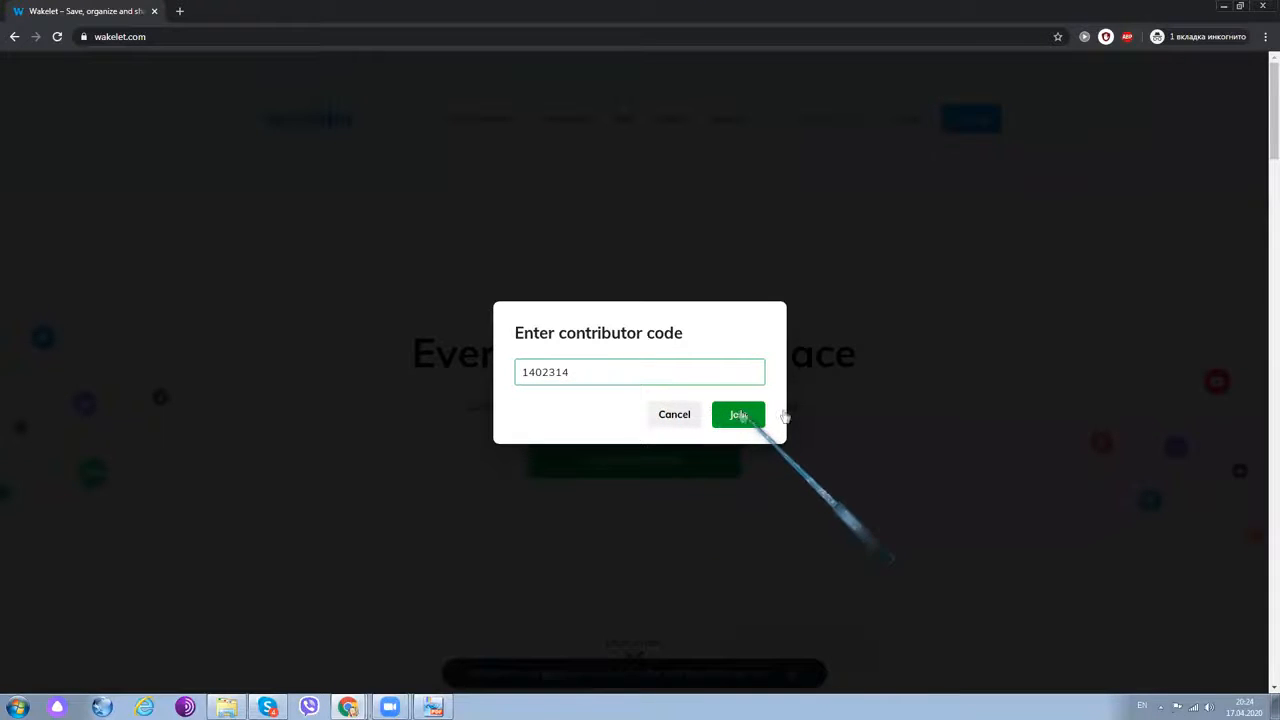
{"action": "left_click", "coordinate": [739, 414]}
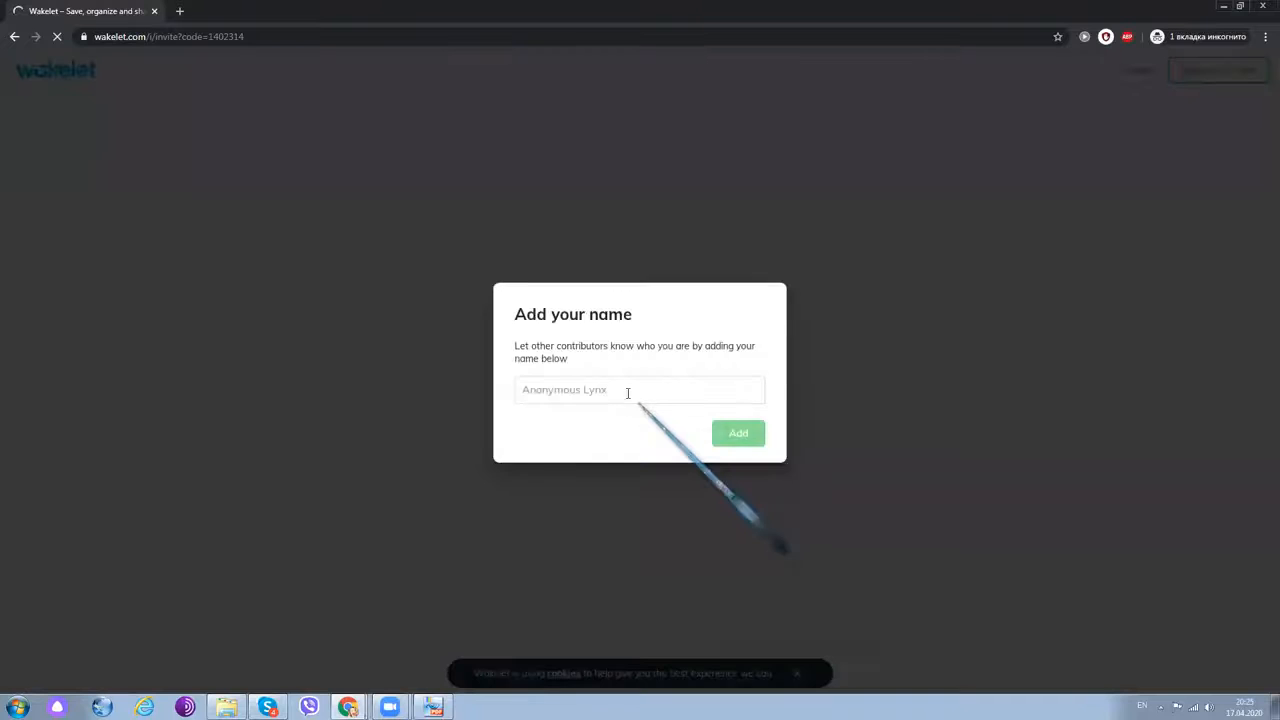
{"action": "left_click", "coordinate": [628, 393]}
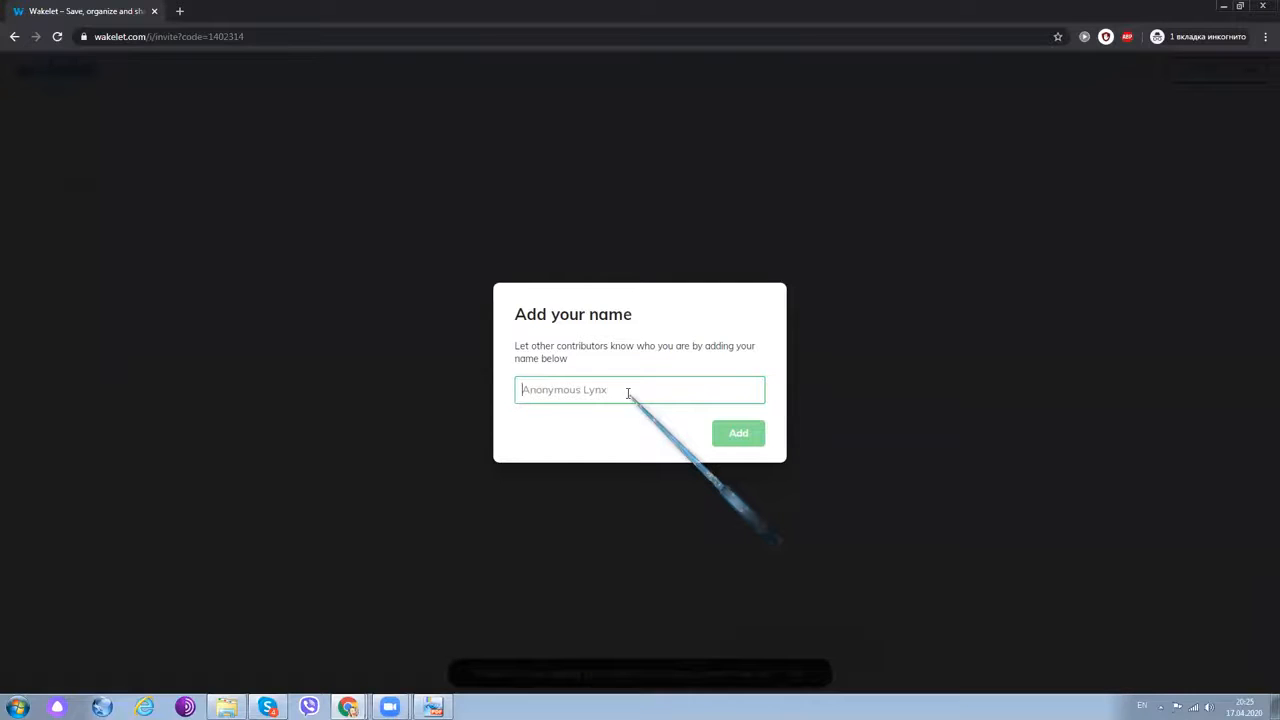
{"action": "type", "text": "Anna D"}
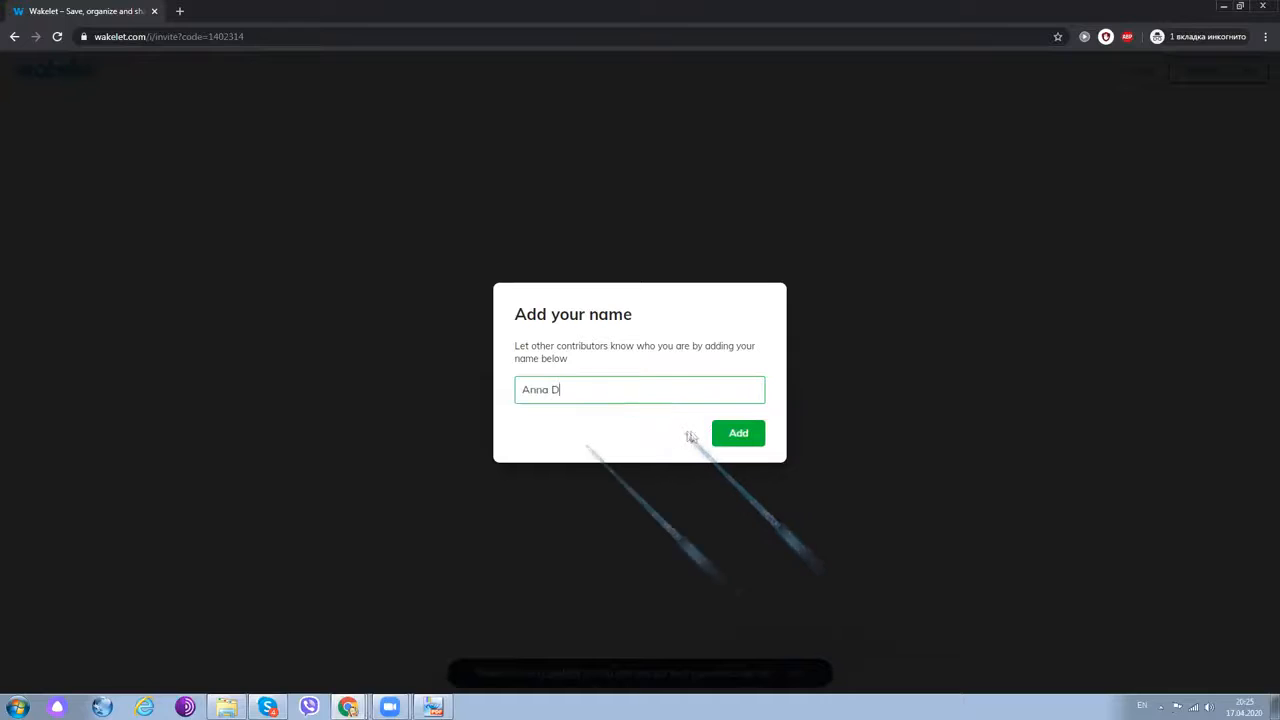
{"action": "left_click", "coordinate": [738, 433]}
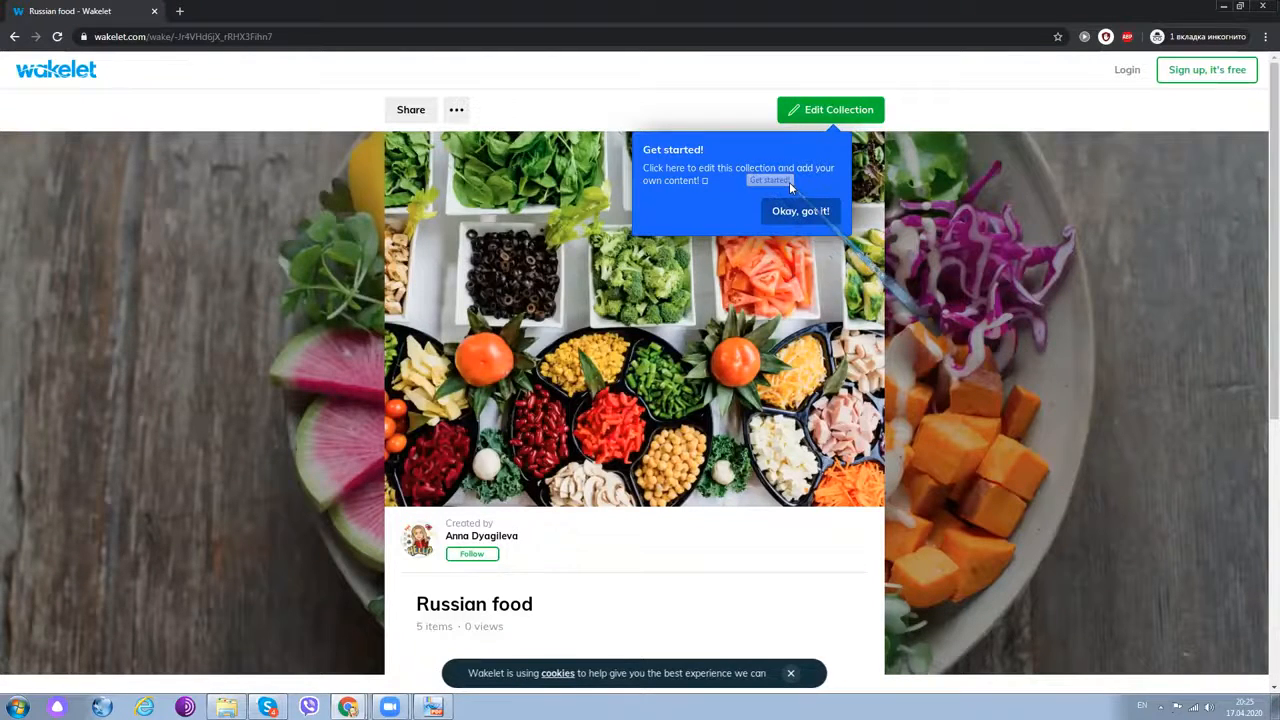
- Put the Russian food collection into edit mode and bring up the add-item choices
{"action": "scroll", "coordinate": [668, 368], "scroll_direction": "down", "scroll_amount": 3}
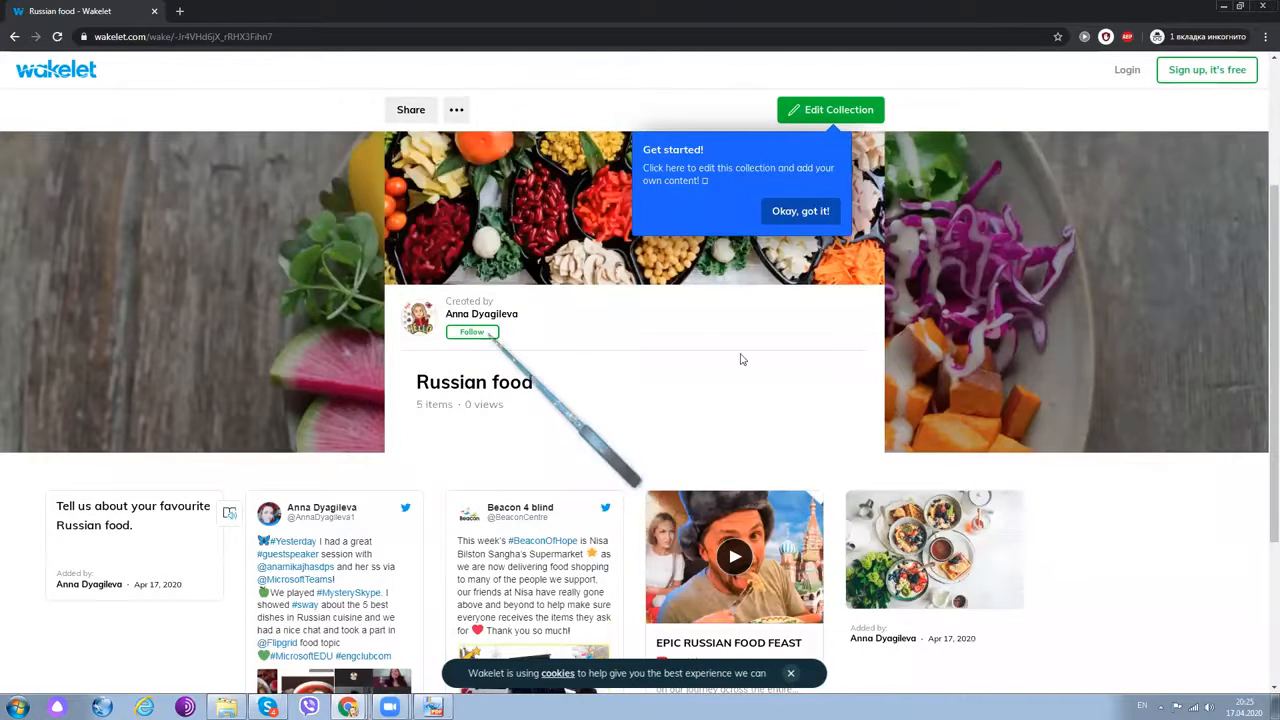
{"action": "scroll", "coordinate": [741, 359], "scroll_direction": "up", "scroll_amount": 1}
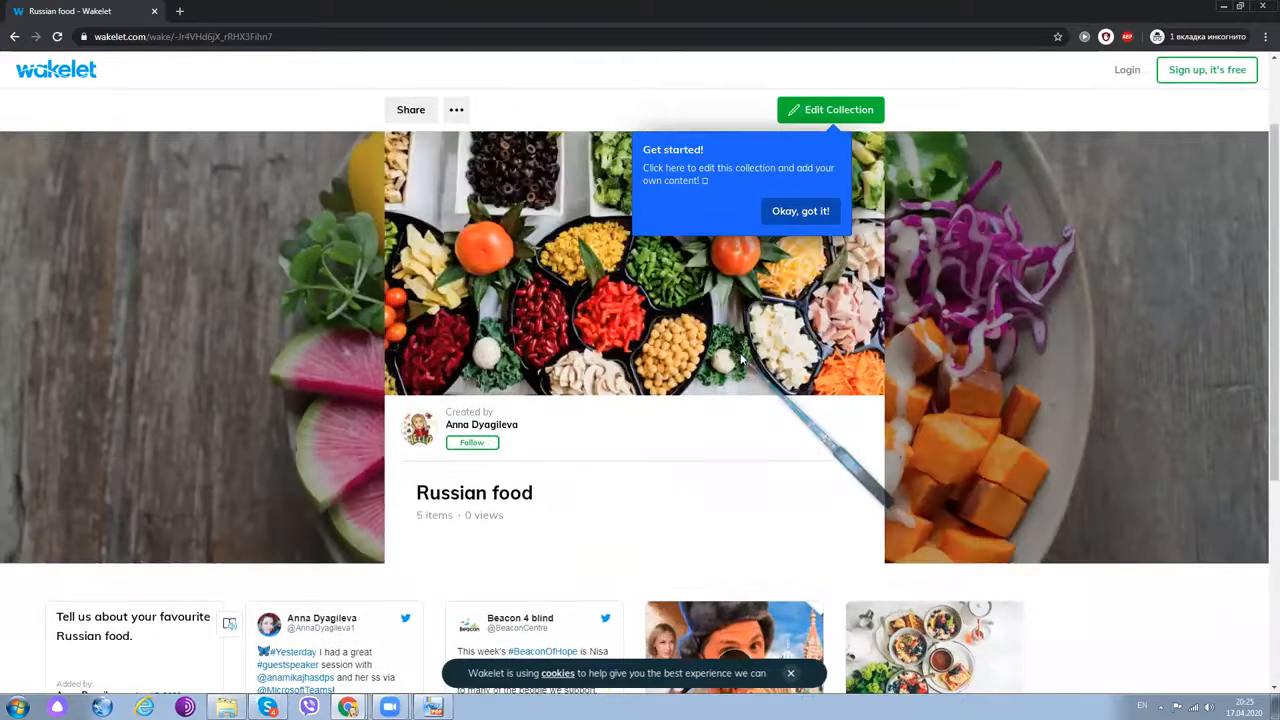
{"action": "scroll", "coordinate": [741, 359], "scroll_direction": "up", "scroll_amount": 1}
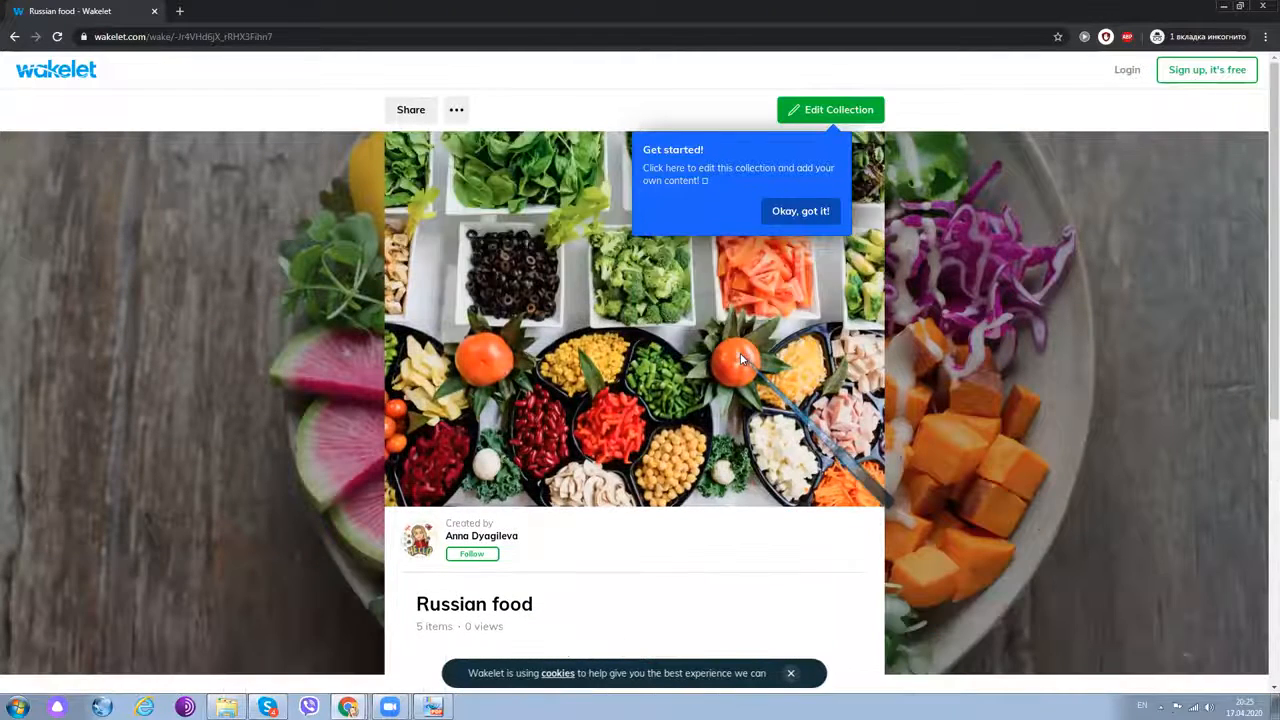
{"action": "scroll", "coordinate": [741, 359], "scroll_direction": "down", "scroll_amount": 3}
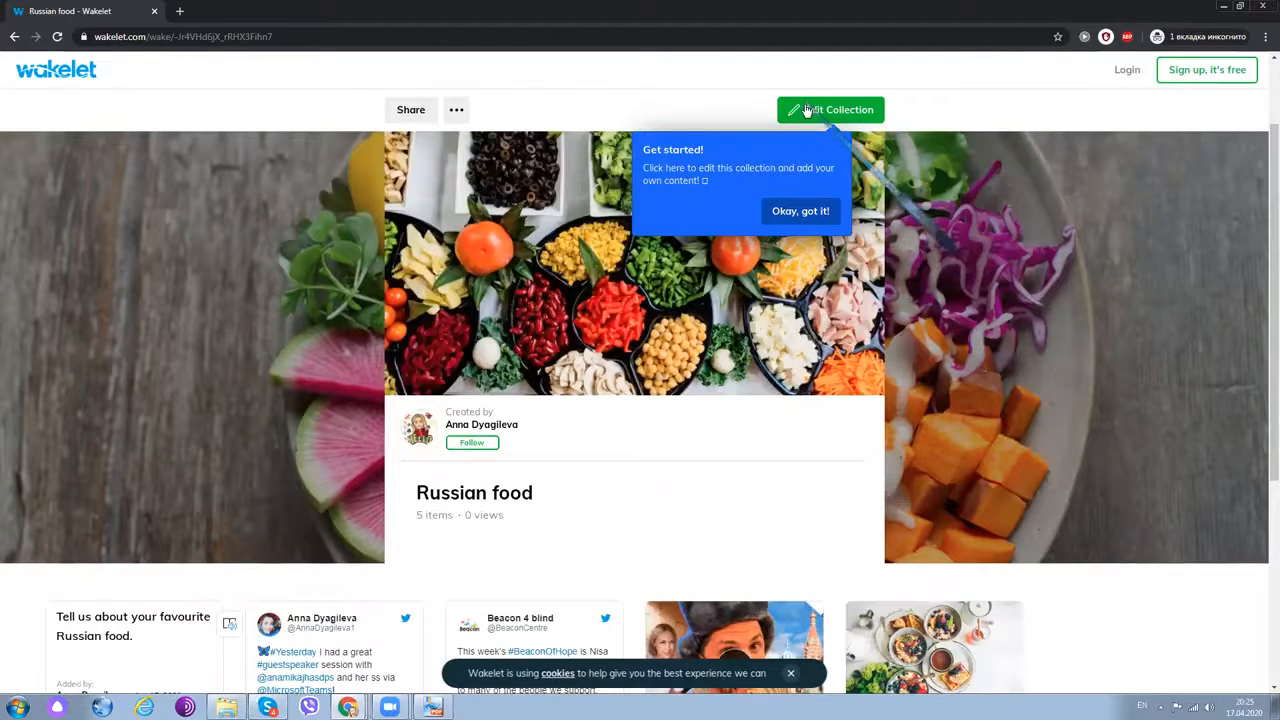
{"action": "left_click", "coordinate": [807, 110]}
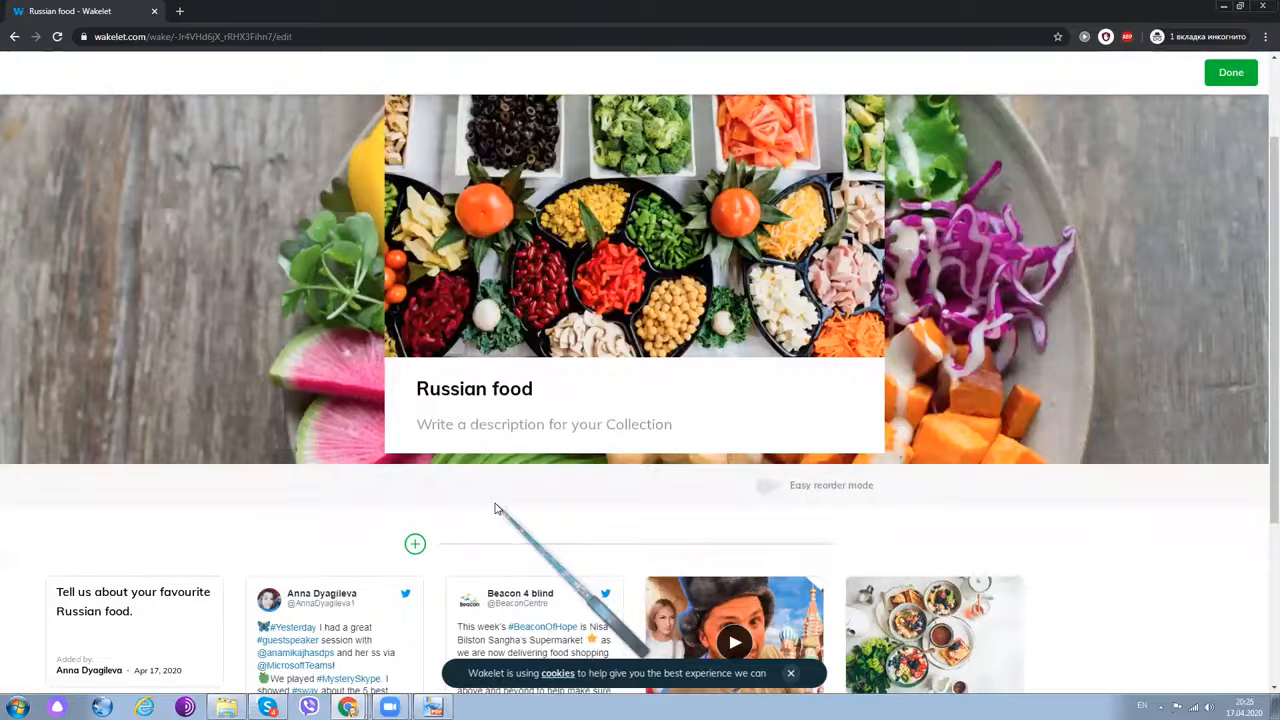
{"action": "left_click", "coordinate": [415, 543]}
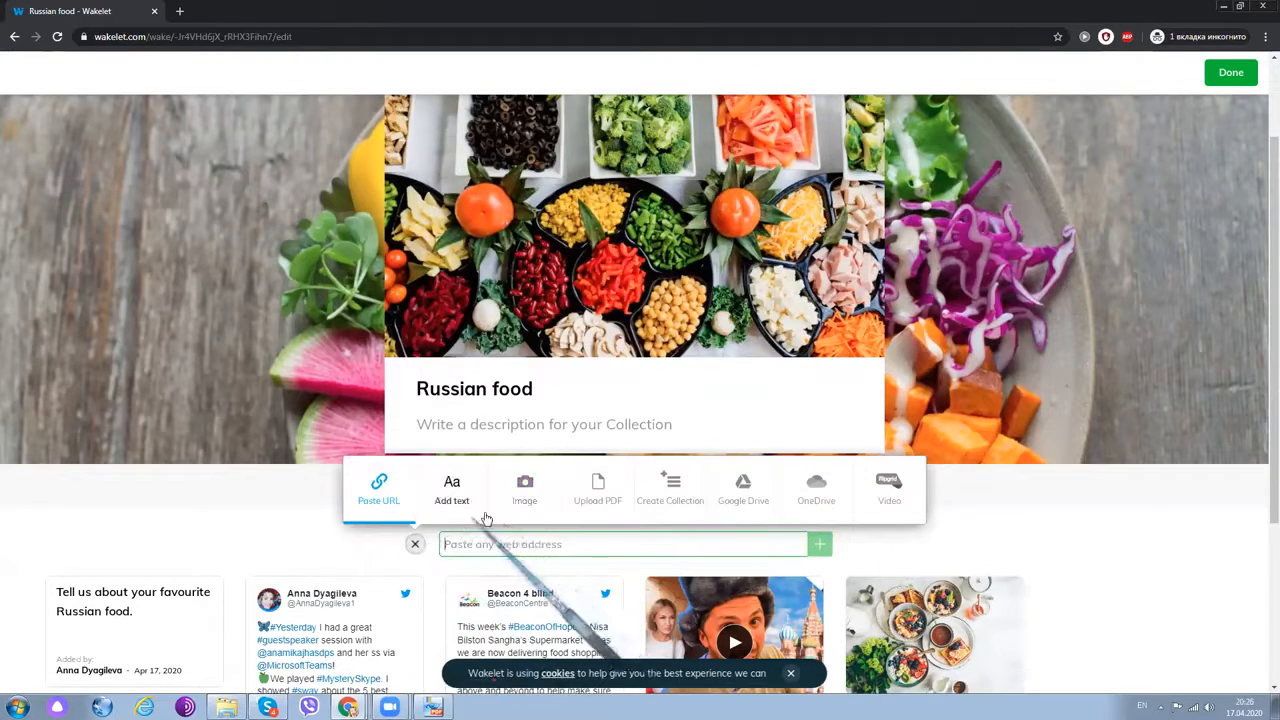
- Create a nested collection titled 'Russian food' and open its own editor
{"action": "left_click", "coordinate": [674, 503]}
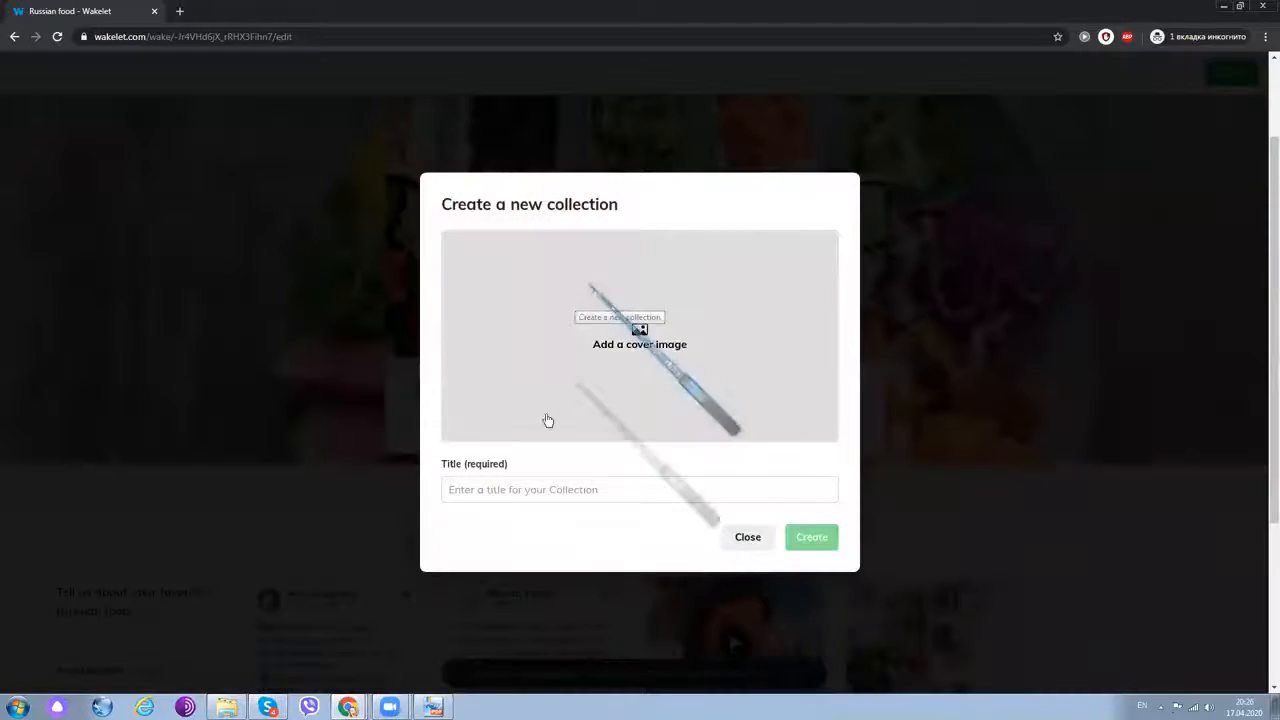
{"action": "left_click", "coordinate": [513, 490]}
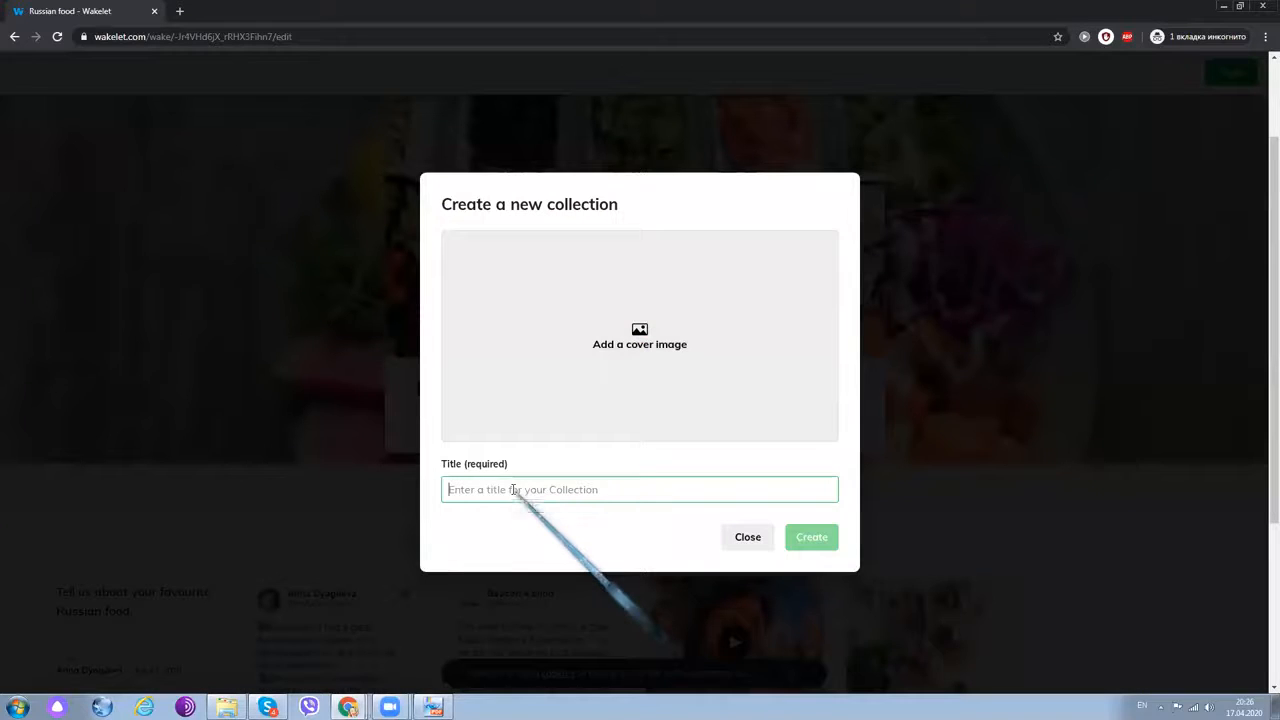
{"action": "type", "text": "Russian food"}
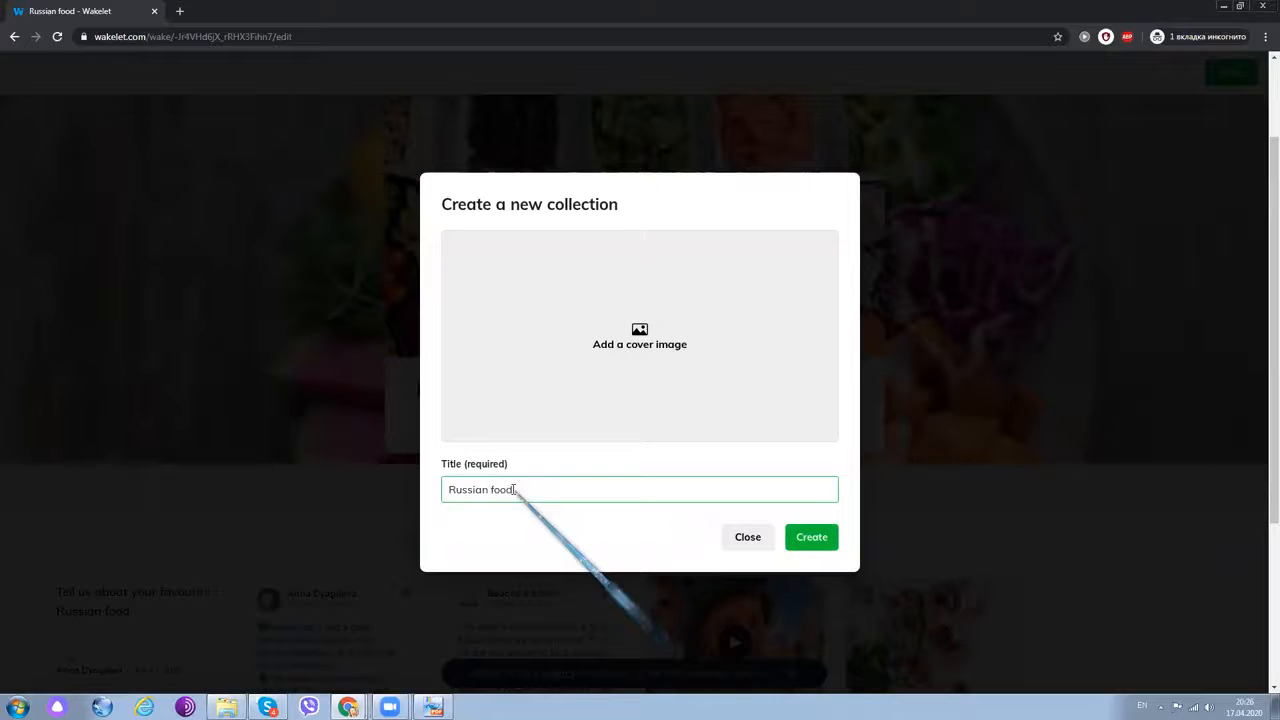
{"action": "left_click", "coordinate": [810, 538]}
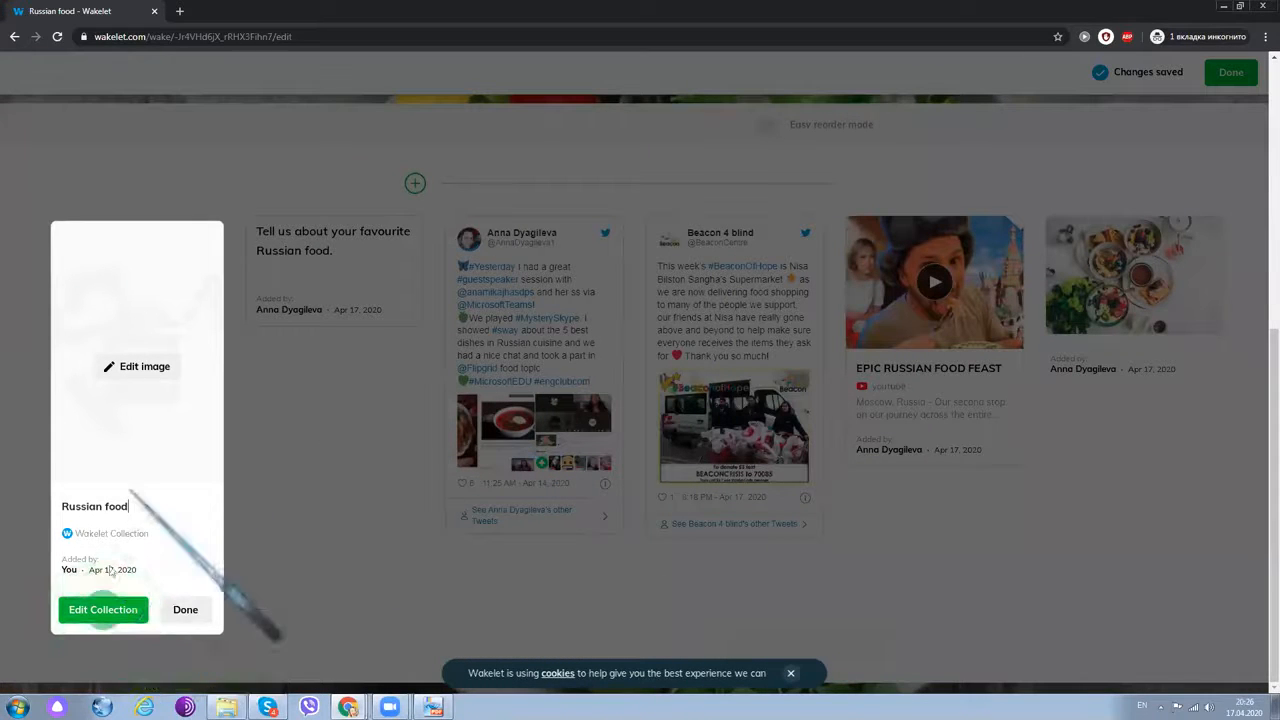
{"action": "left_click", "coordinate": [142, 380]}
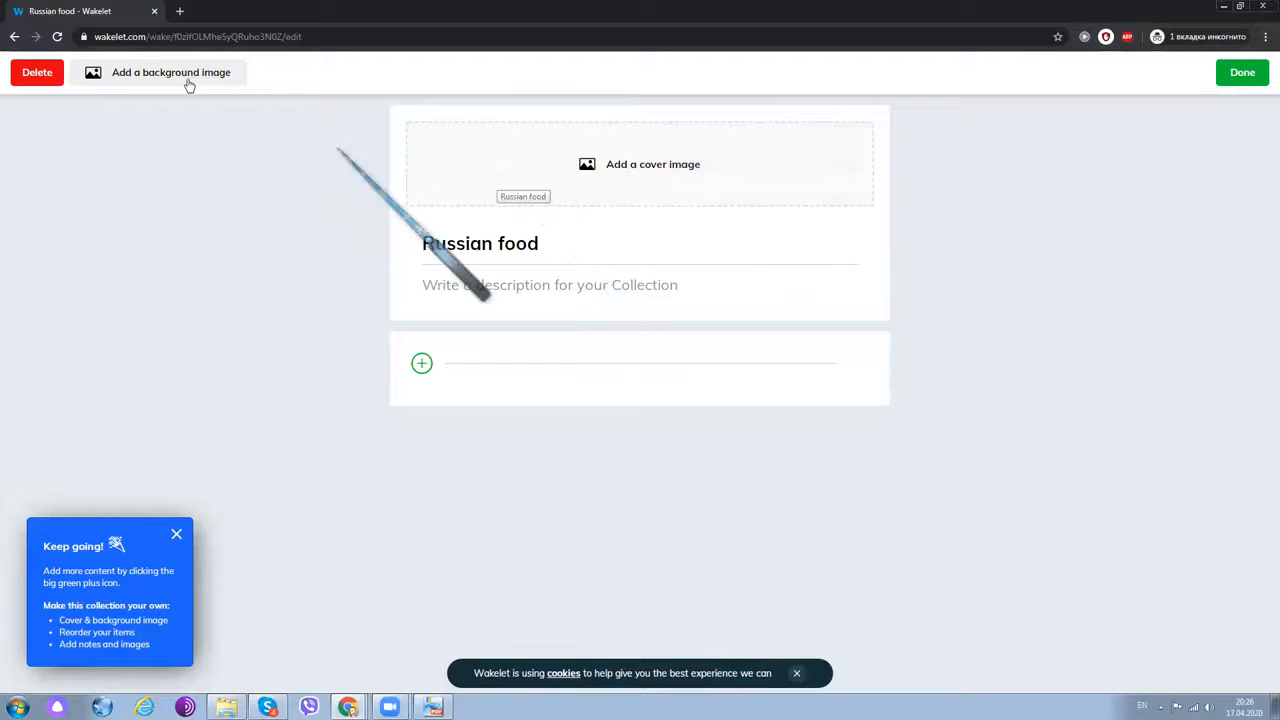
- Set a bowls photo from an Unsplash 'food' search as the nested collection's cover, then finish editing
{"action": "left_click", "coordinate": [627, 229]}
{"action": "left_click", "coordinate": [622, 225]}
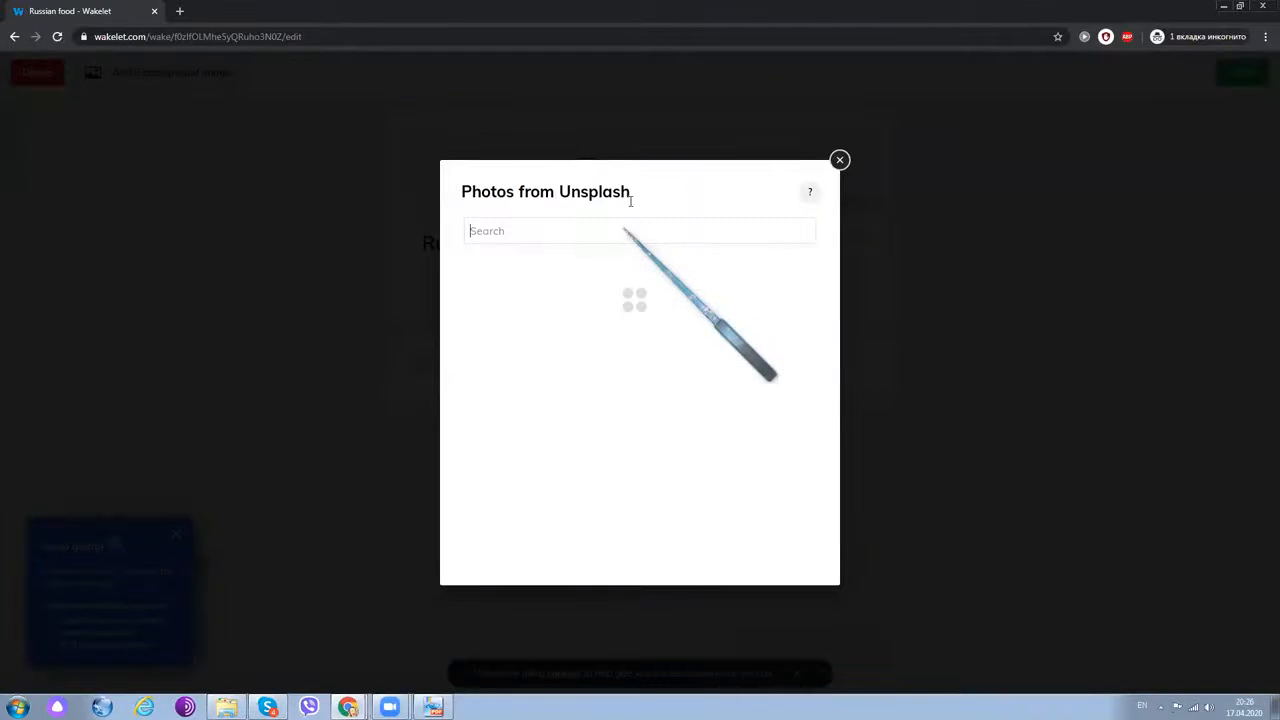
{"action": "type", "text": "food"}
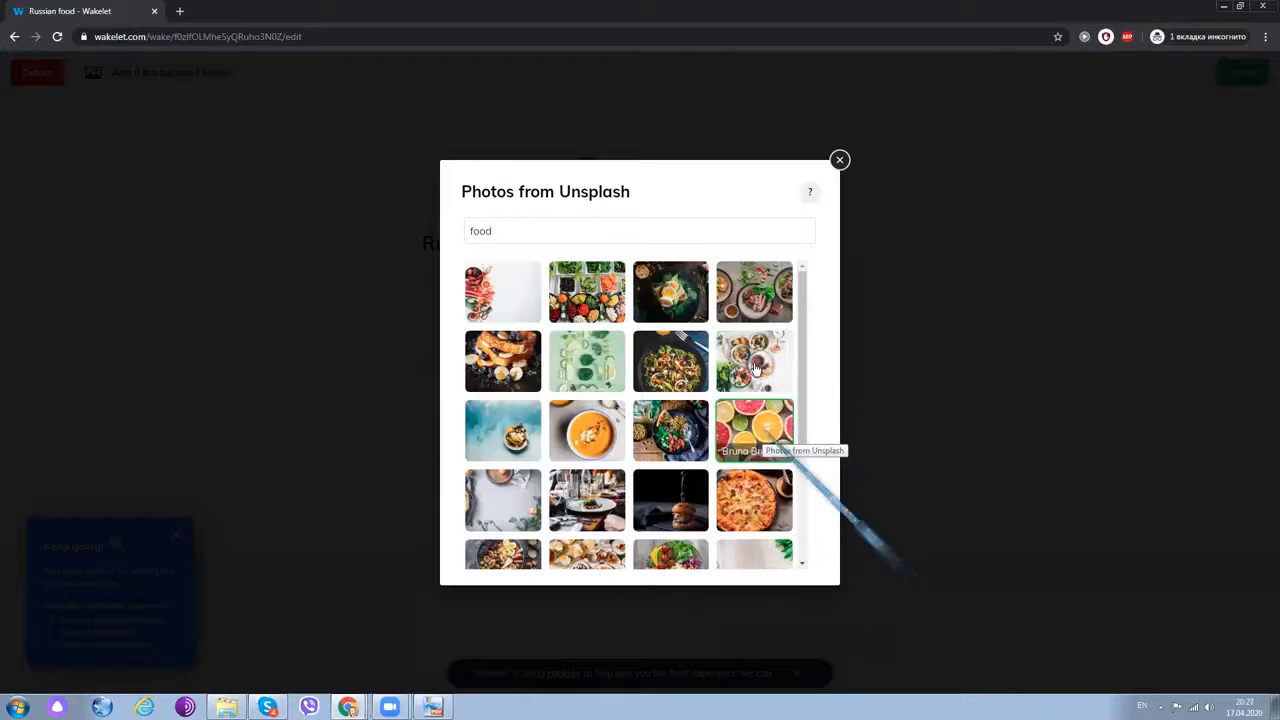
{"action": "left_click", "coordinate": [755, 361]}
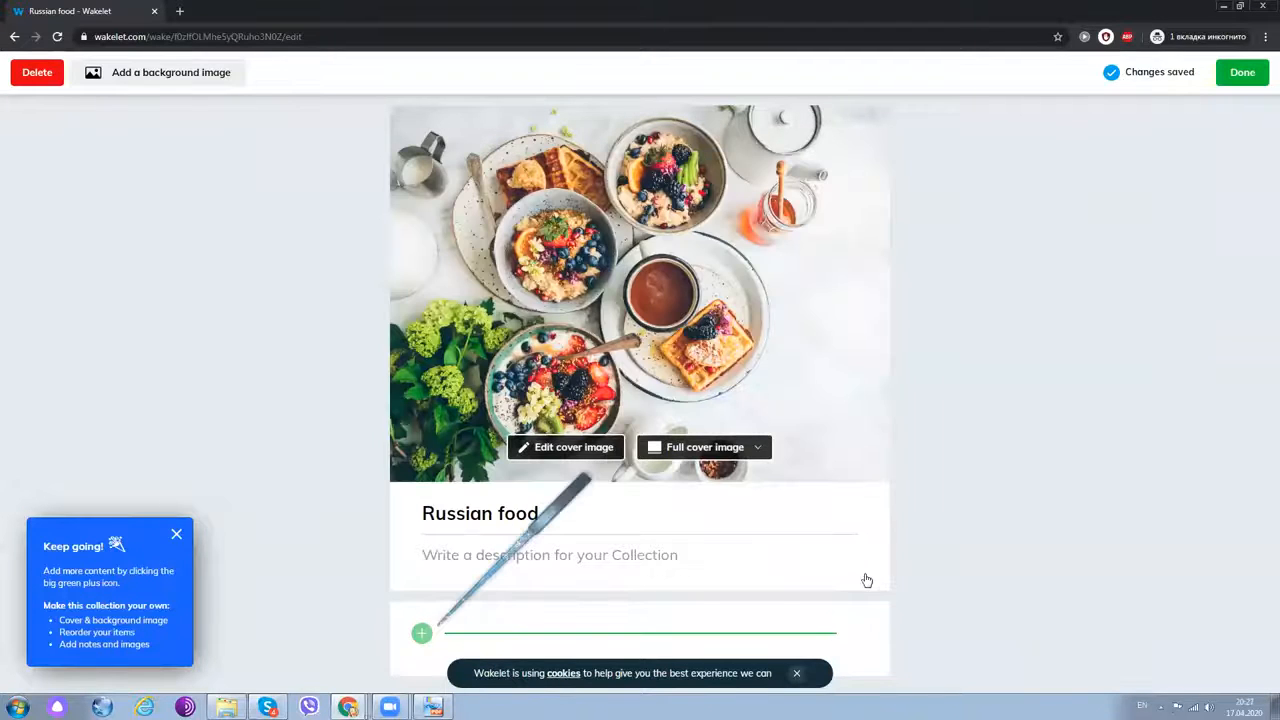
{"action": "left_click", "coordinate": [423, 633]}
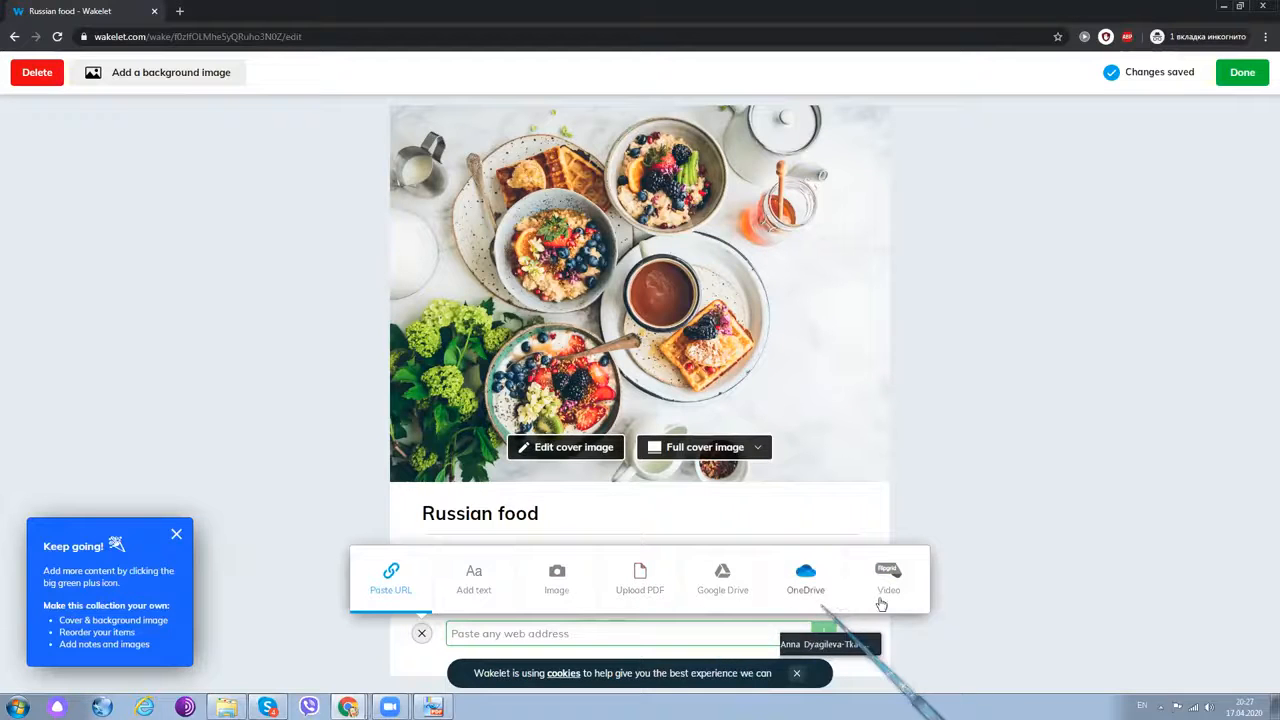
{"action": "left_click", "coordinate": [1235, 84]}
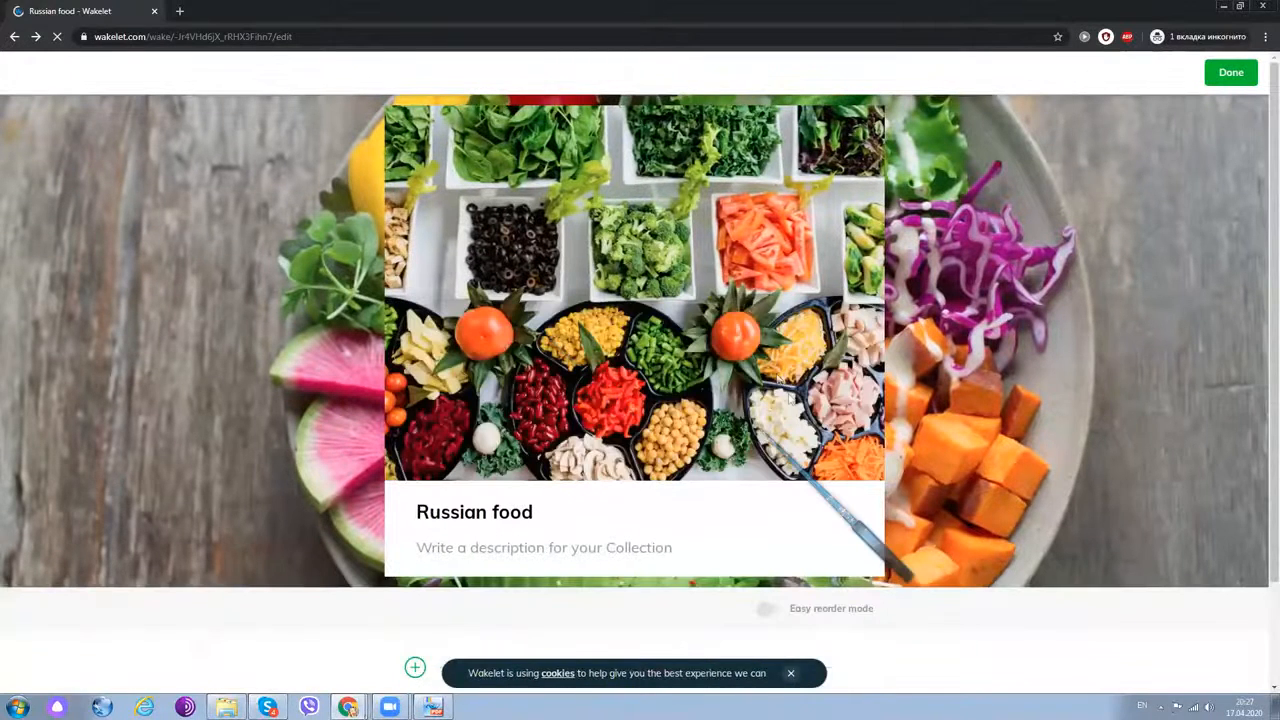
- Scroll down to the nested Russian food card and open it for editing
{"action": "scroll", "coordinate": [788, 396], "scroll_direction": "down", "scroll_amount": 2}
{"action": "scroll", "coordinate": [747, 364], "scroll_direction": "up", "scroll_amount": 2}
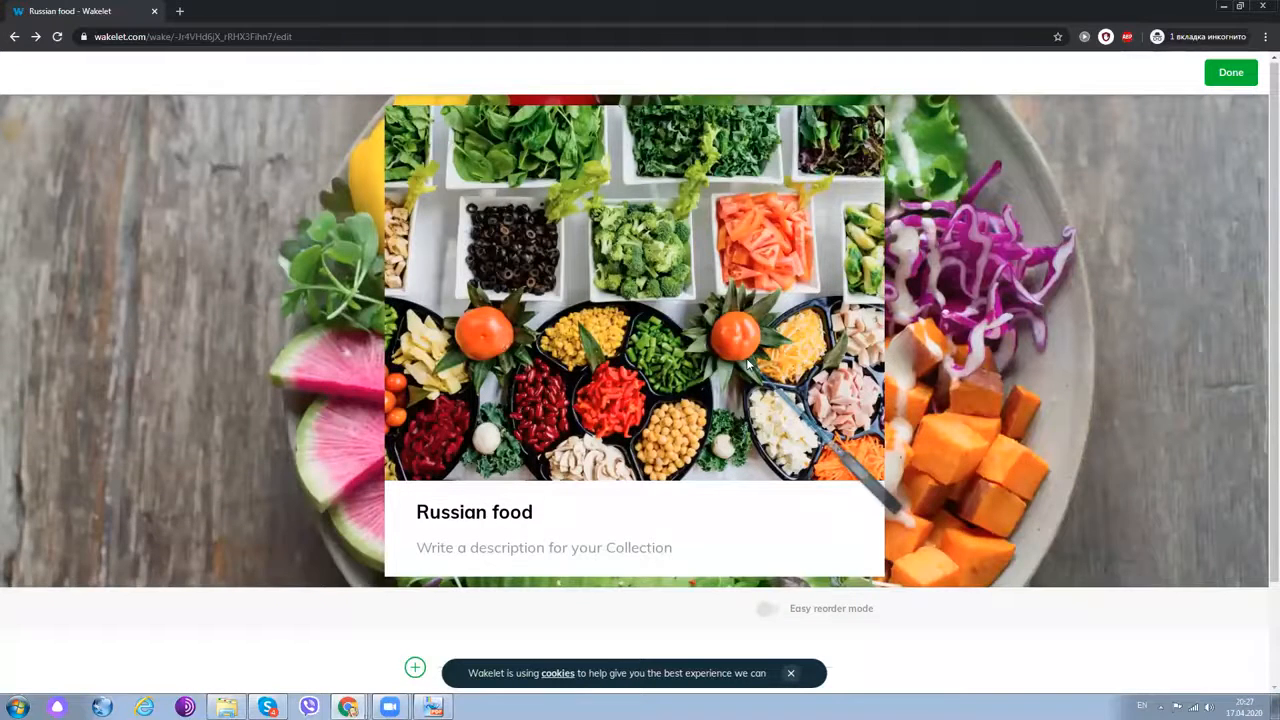
{"action": "scroll", "coordinate": [747, 364], "scroll_direction": "down", "scroll_amount": 2}
{"action": "scroll", "coordinate": [745, 364], "scroll_direction": "down", "scroll_amount": 4}
{"action": "mouse_move", "coordinate": [160, 420]}
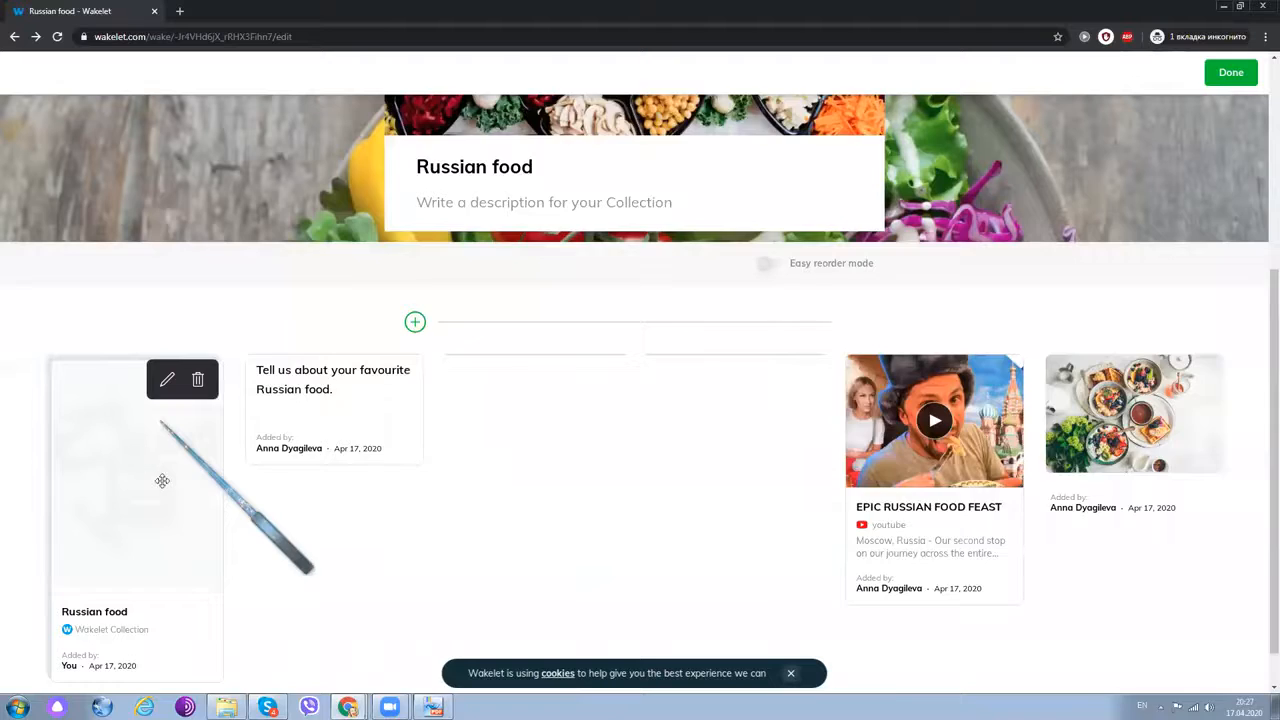
{"action": "scroll", "coordinate": [158, 470], "scroll_direction": "down", "scroll_amount": 1}
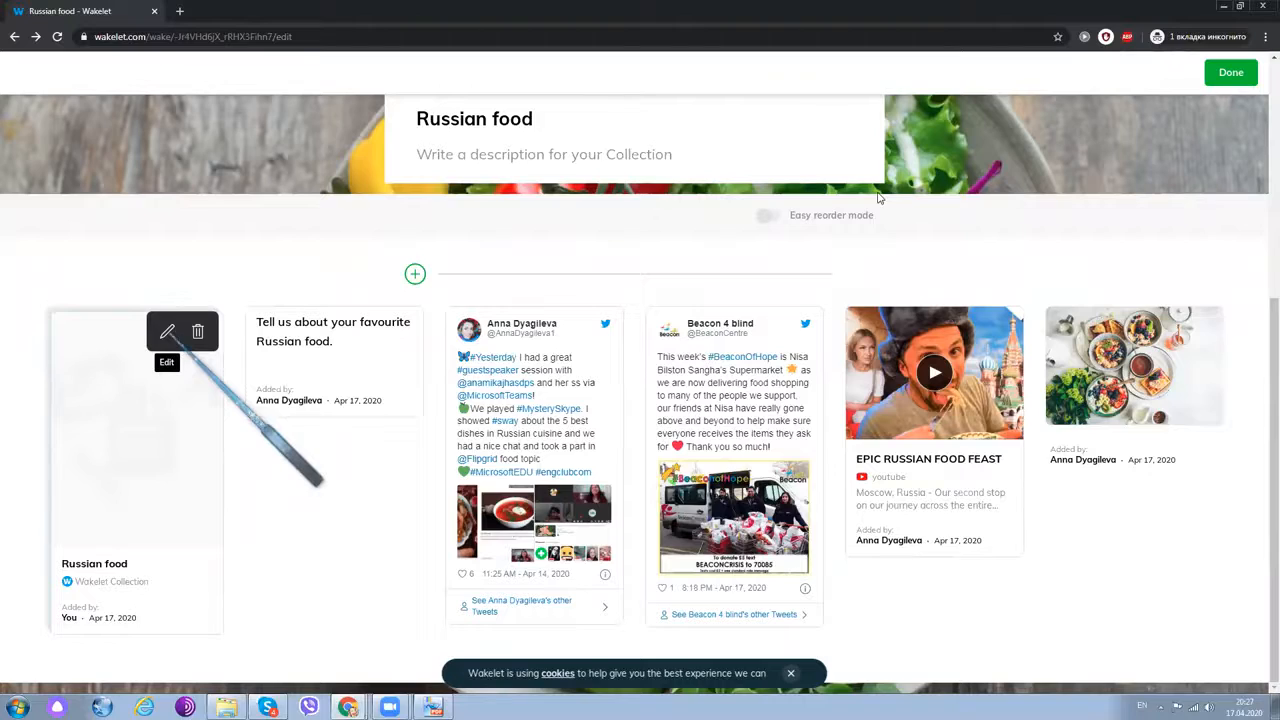
{"action": "scroll", "coordinate": [570, 235], "scroll_direction": "up", "scroll_amount": 3}
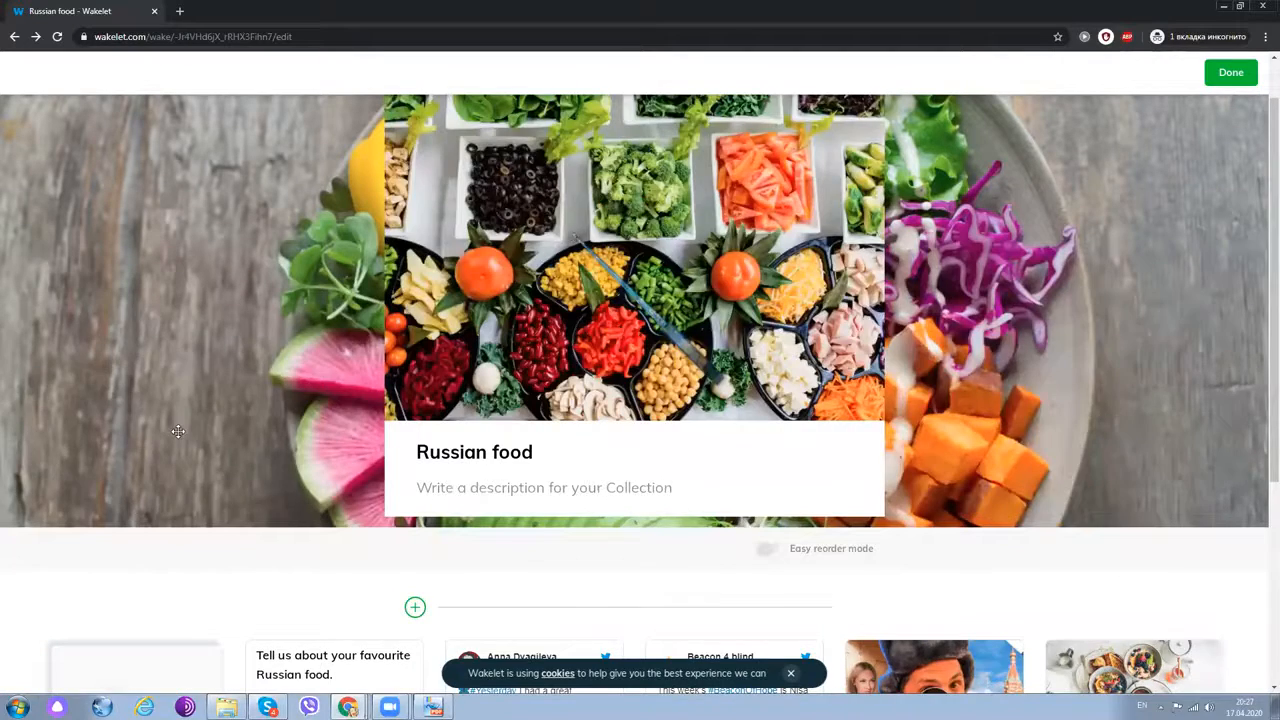
{"action": "scroll", "coordinate": [178, 431], "scroll_direction": "down", "scroll_amount": 2}
{"action": "scroll", "coordinate": [171, 343], "scroll_direction": "down", "scroll_amount": 1}
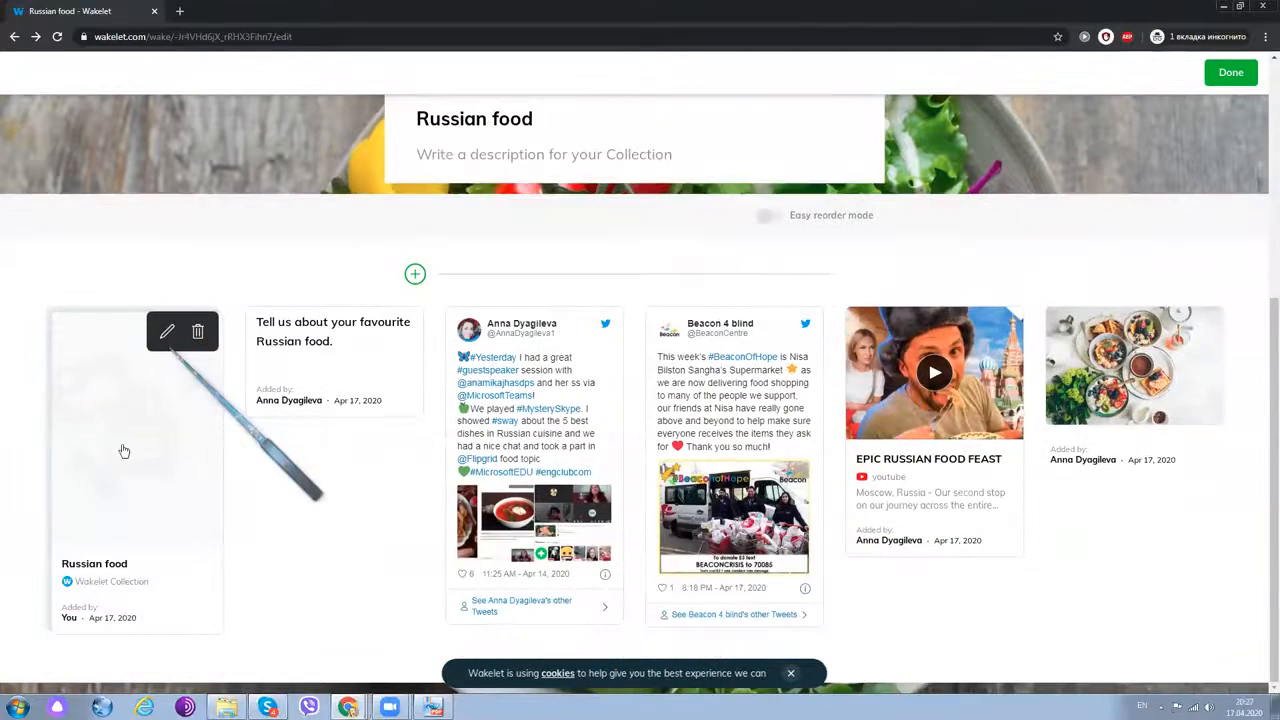
{"action": "left_click", "coordinate": [168, 338]}
- Upload 'Red Modern Album Cover (1)' as the card's image and save it
{"action": "left_click", "coordinate": [128, 455]}
{"action": "left_click", "coordinate": [121, 504]}
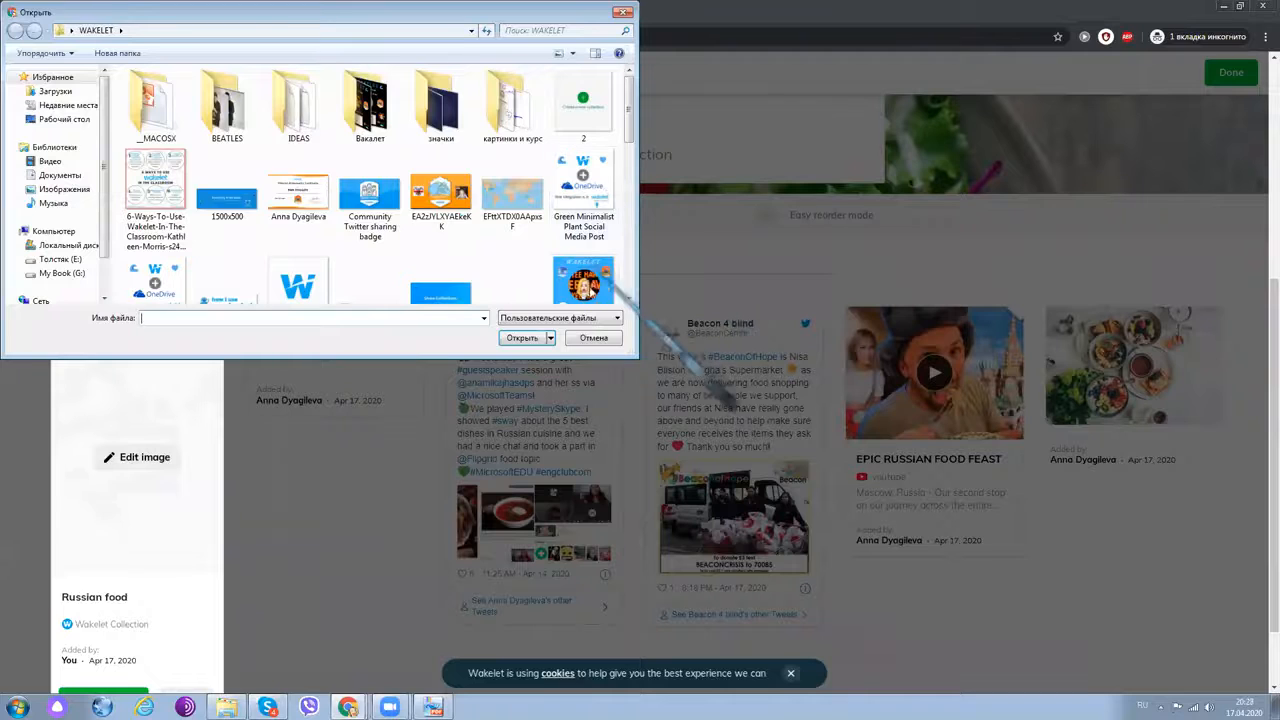
{"action": "left_click", "coordinate": [584, 280]}
{"action": "left_click", "coordinate": [524, 336]}
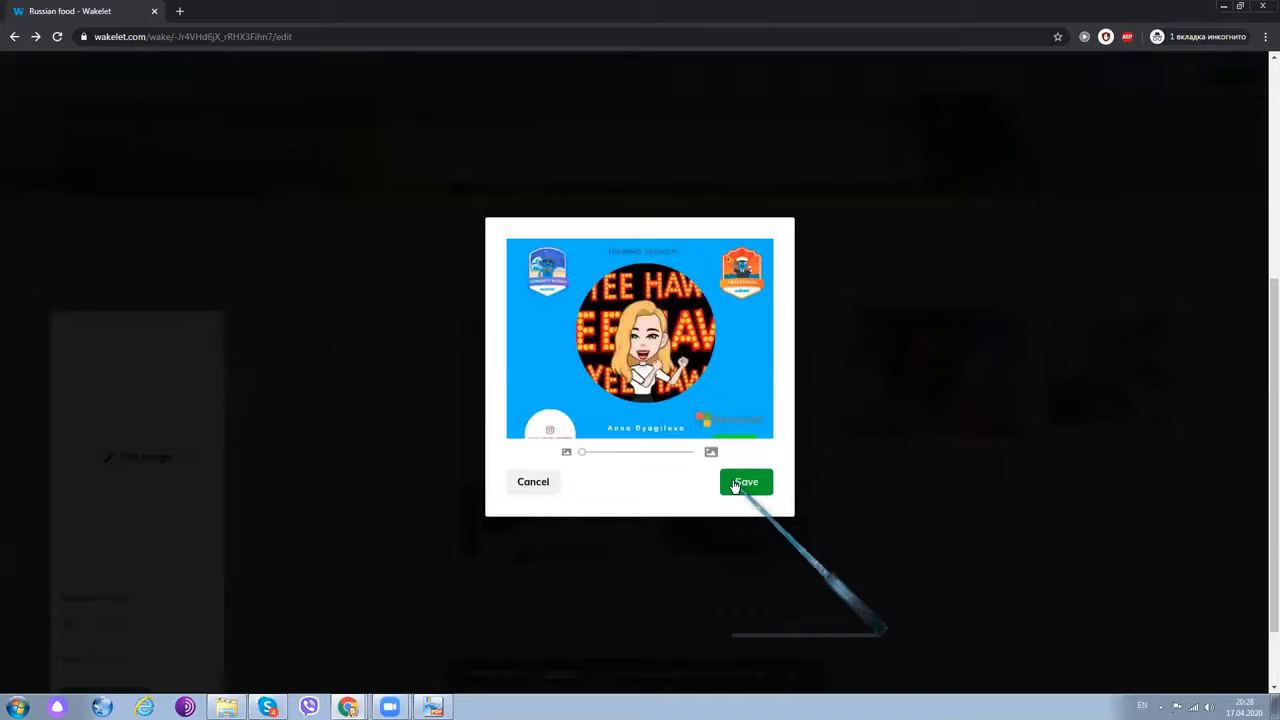
{"action": "left_click", "coordinate": [740, 482]}
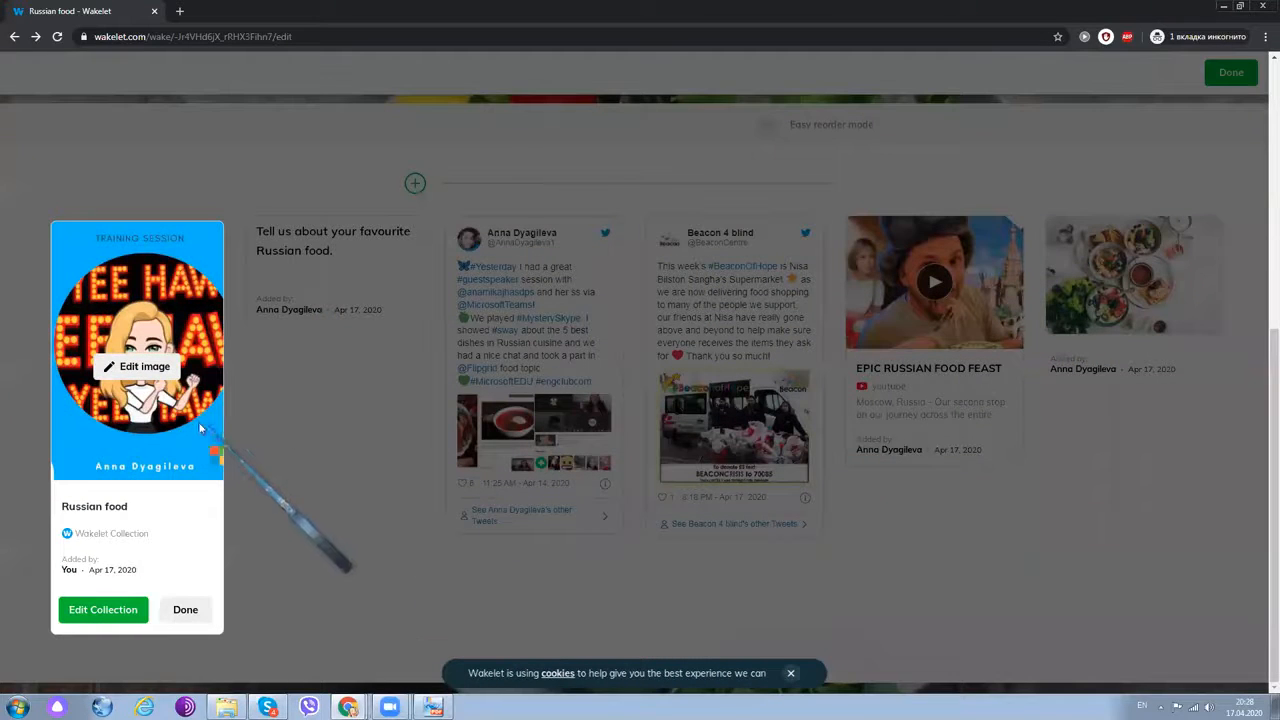
{"action": "scroll", "coordinate": [202, 430], "scroll_direction": "up", "scroll_amount": 1}
{"action": "scroll", "coordinate": [205, 434], "scroll_direction": "down", "scroll_amount": 1}
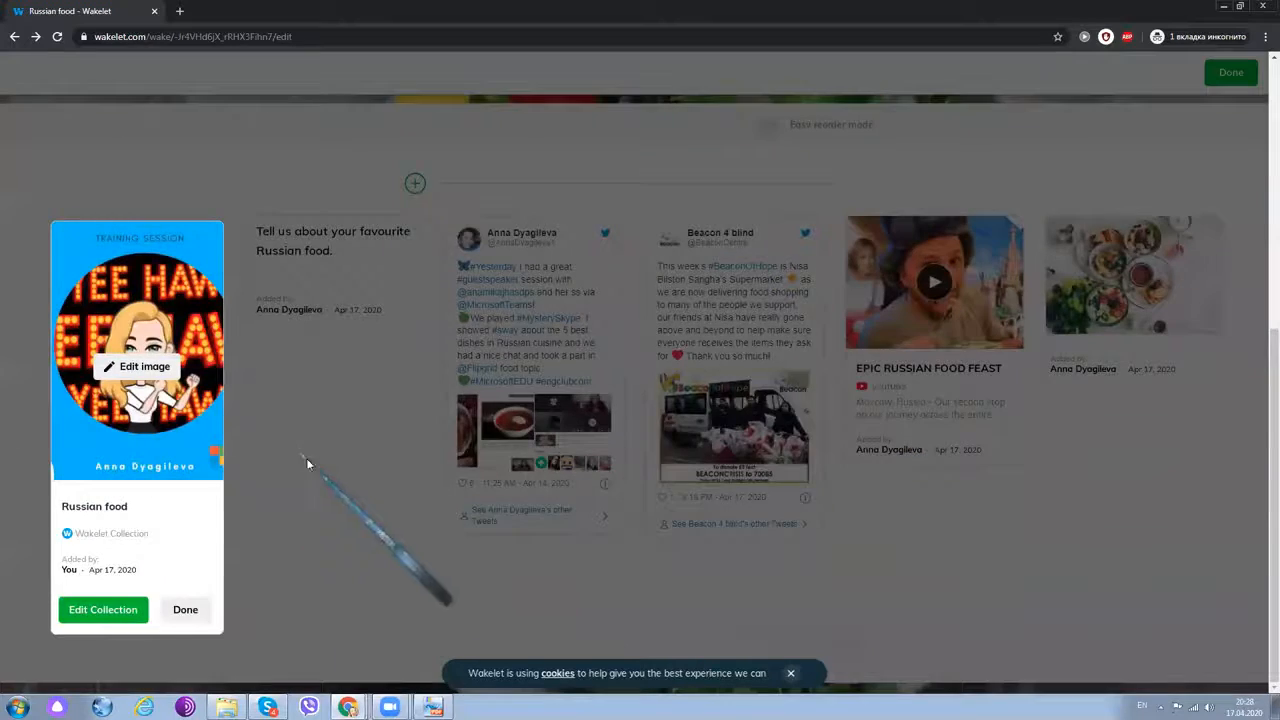
{"action": "scroll", "coordinate": [414, 418], "scroll_direction": "up", "scroll_amount": 5}
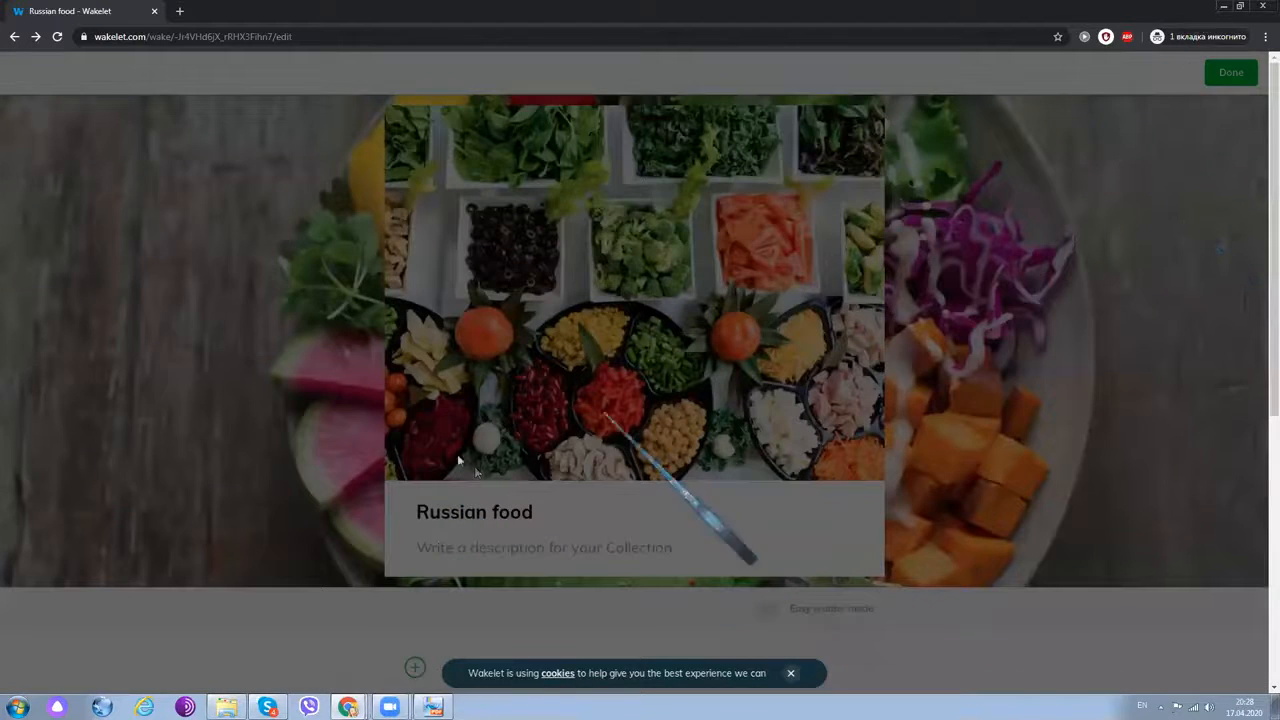
{"action": "scroll", "coordinate": [474, 466], "scroll_direction": "down", "scroll_amount": 5}
{"action": "scroll", "coordinate": [541, 371], "scroll_direction": "up", "scroll_amount": 1}
{"action": "scroll", "coordinate": [541, 371], "scroll_direction": "down", "scroll_amount": 1}
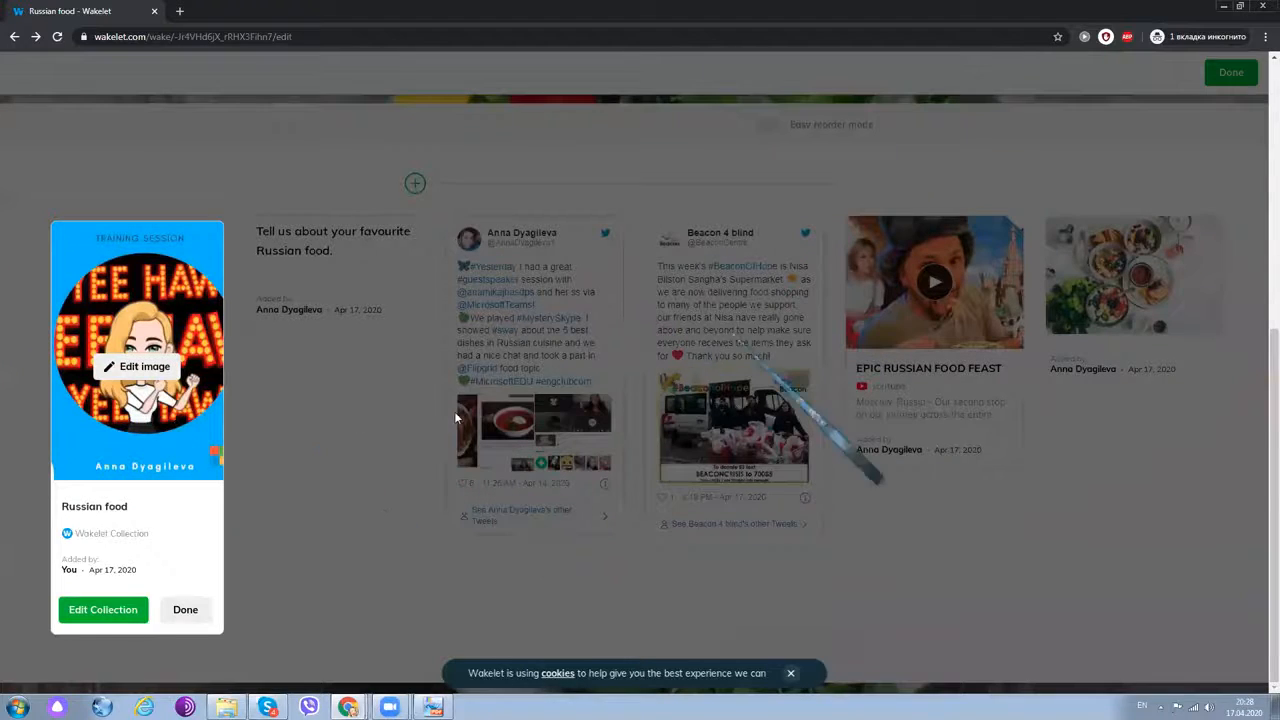
{"action": "scroll", "coordinate": [454, 411], "scroll_direction": "up", "scroll_amount": 3}
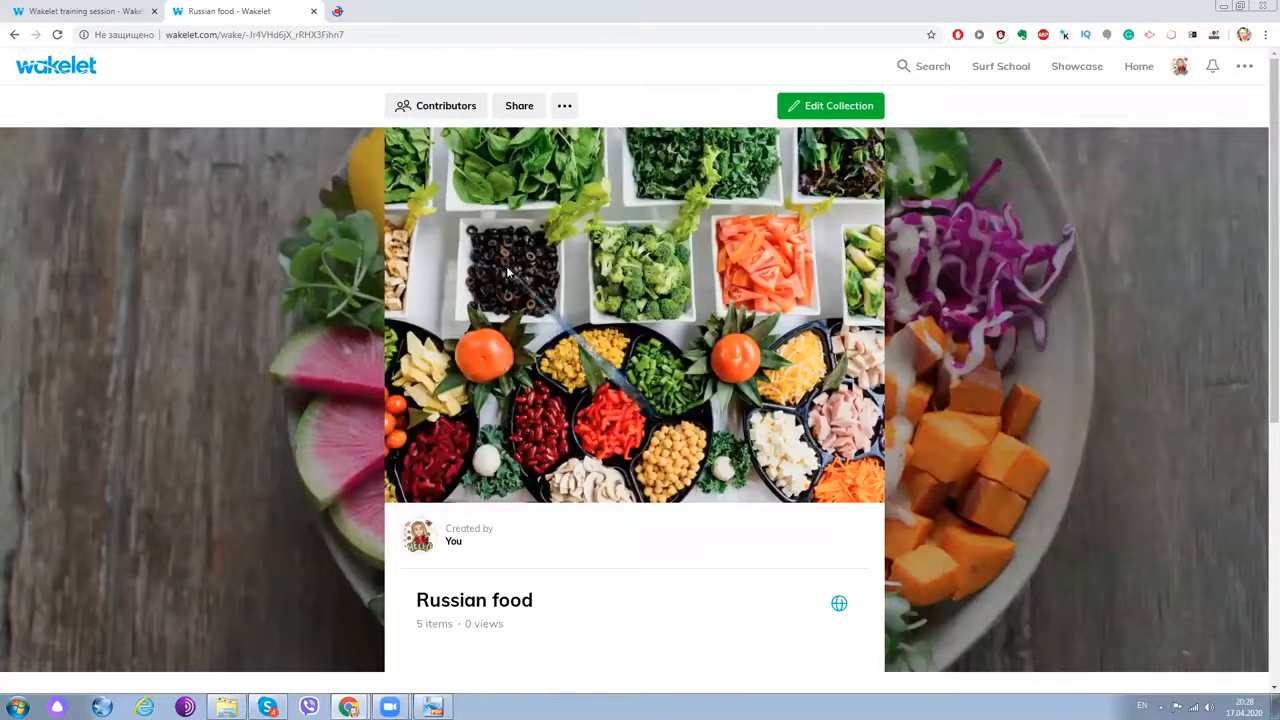
- Reload the collection page and confirm it now lists 6 items, including the nested card
{"action": "scroll", "coordinate": [507, 272], "scroll_direction": "down", "scroll_amount": 5}
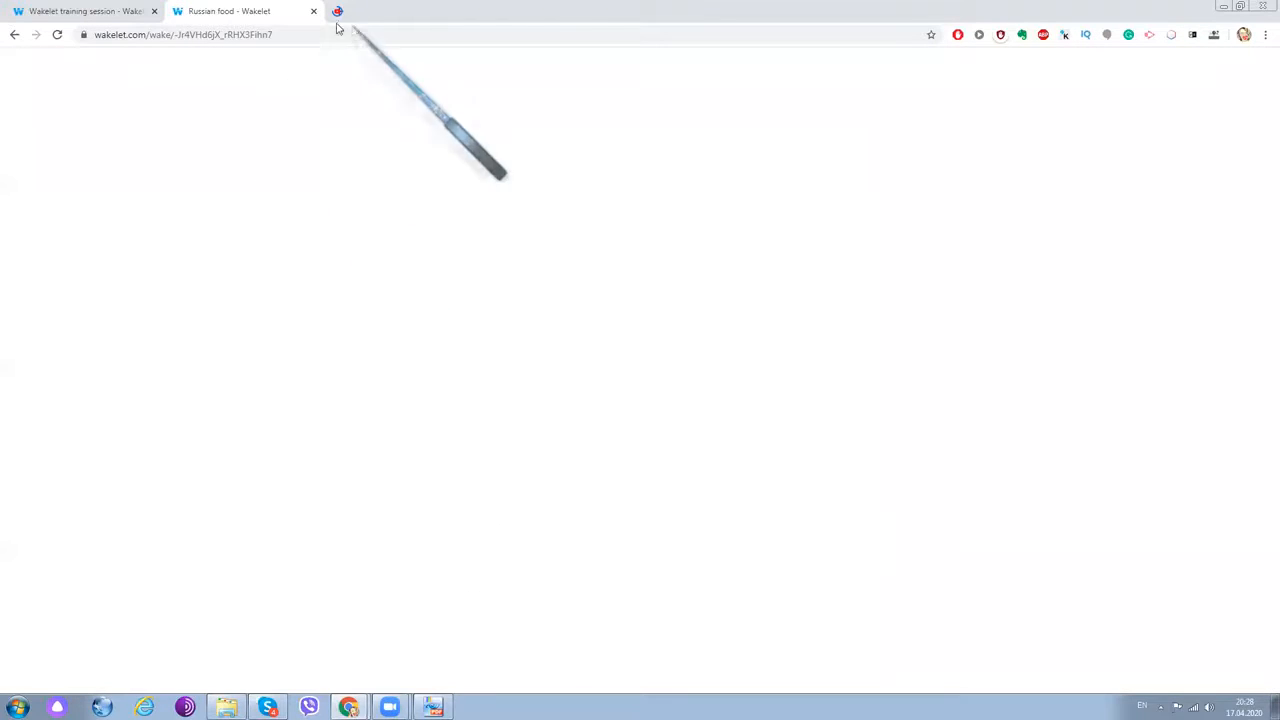
{"action": "left_click", "coordinate": [57, 34]}
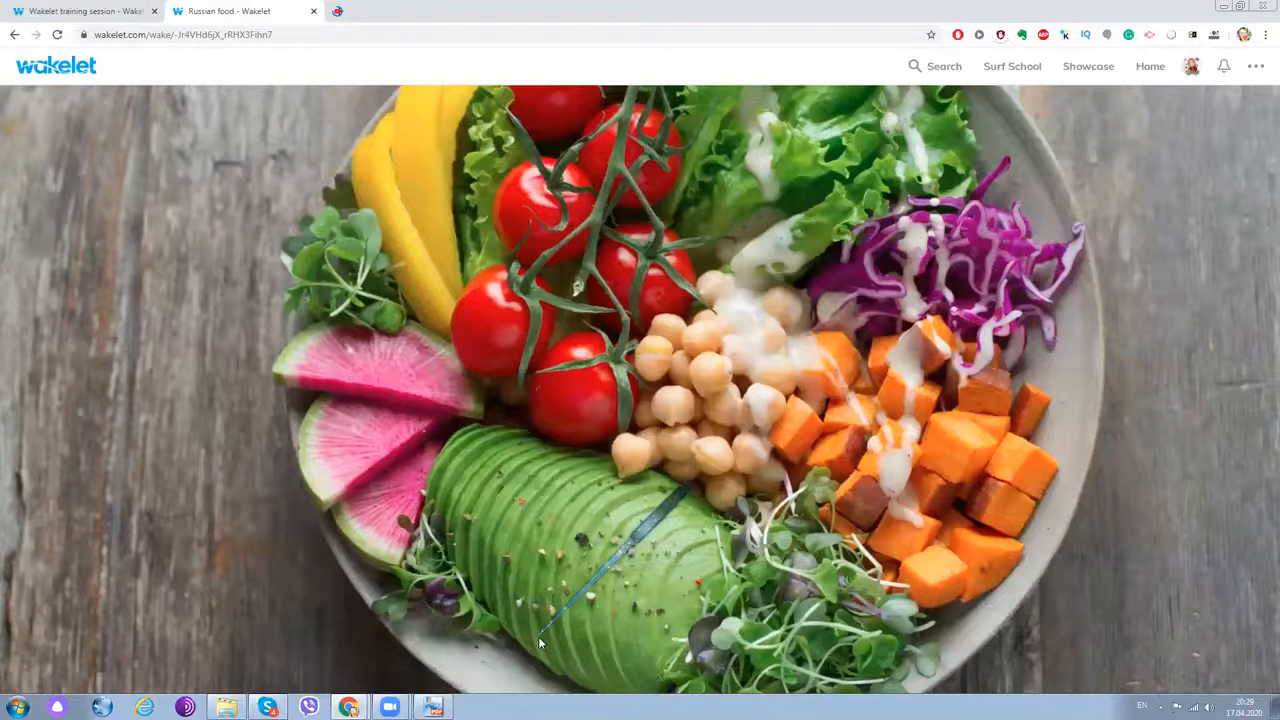
{"action": "scroll", "coordinate": [540, 643], "scroll_direction": "down", "scroll_amount": 10}
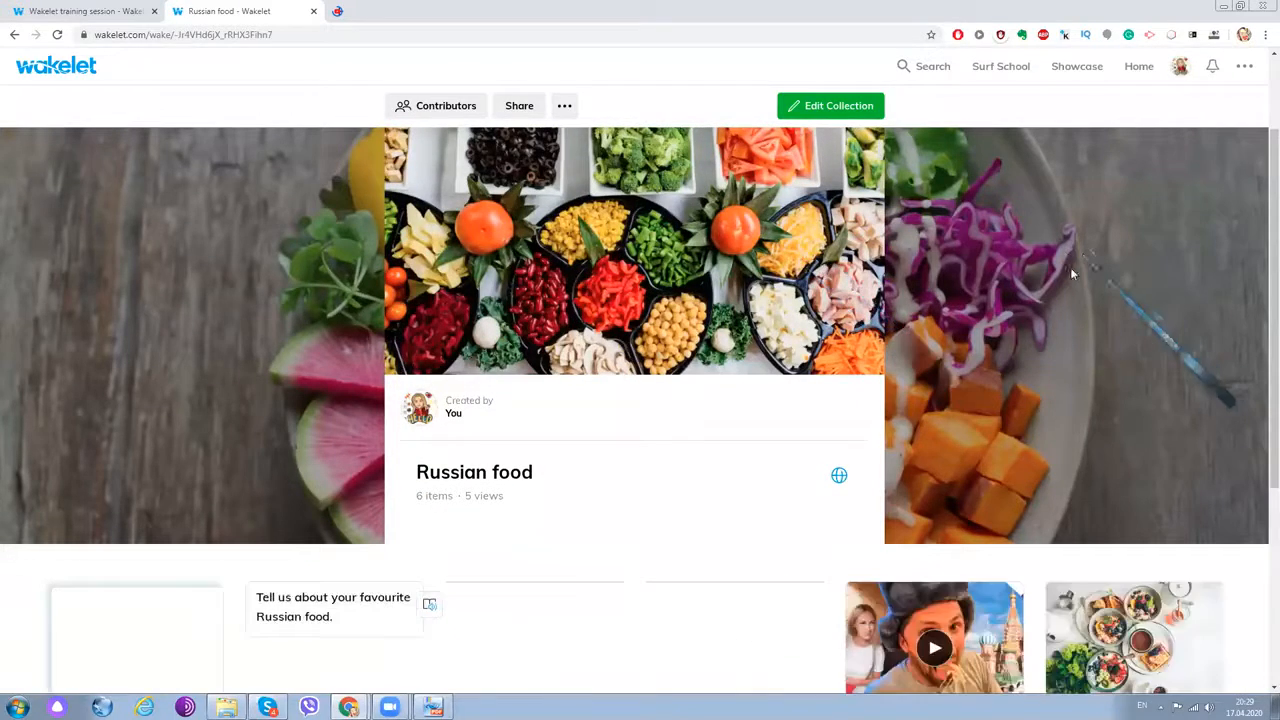
{"action": "scroll", "coordinate": [1070, 267], "scroll_direction": "down", "scroll_amount": 3}
{"action": "scroll", "coordinate": [873, 383], "scroll_direction": "up", "scroll_amount": 4}
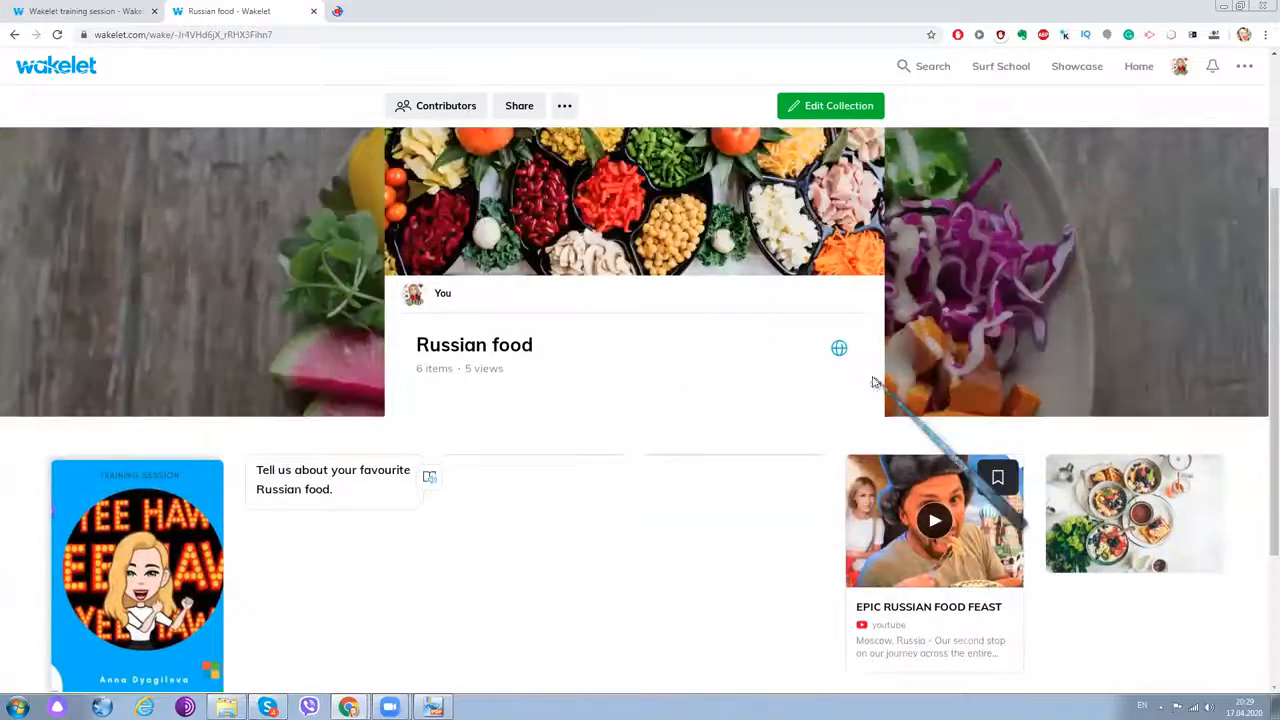
{"action": "scroll", "coordinate": [873, 383], "scroll_direction": "down", "scroll_amount": 2}
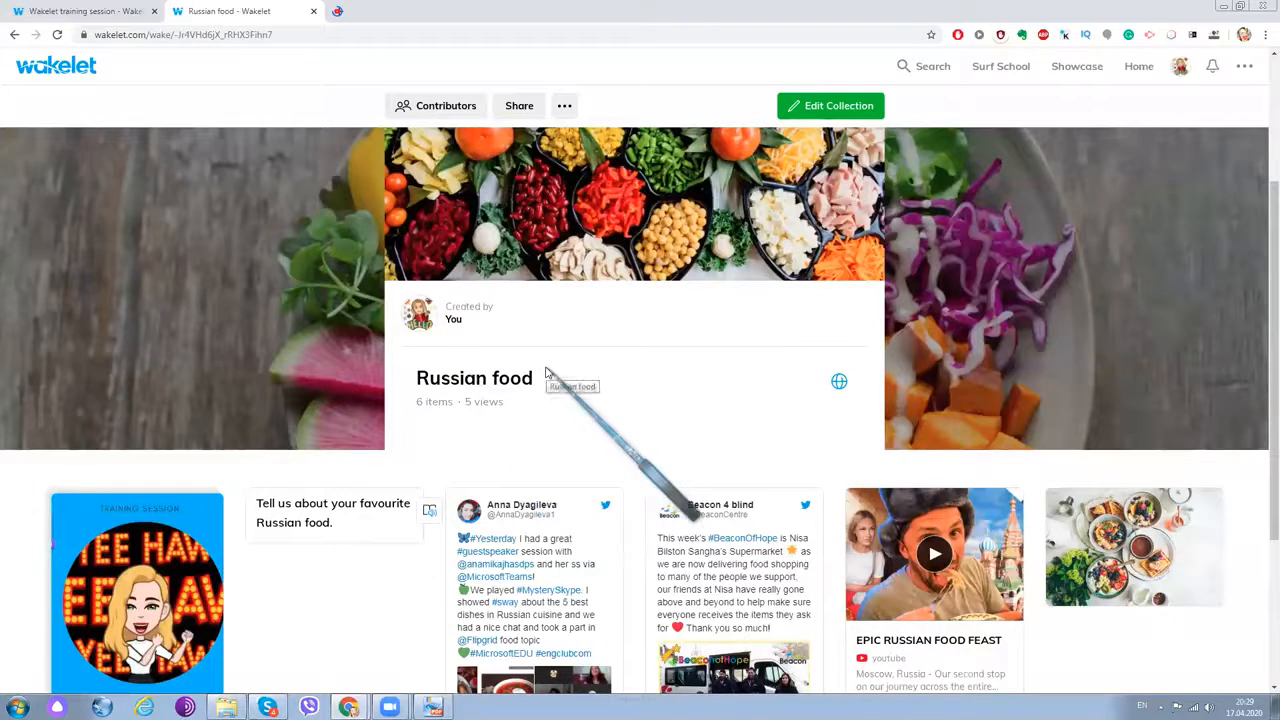
{"action": "scroll", "coordinate": [430, 438], "scroll_direction": "down", "scroll_amount": 1}
{"action": "scroll", "coordinate": [430, 438], "scroll_direction": "down", "scroll_amount": 2}
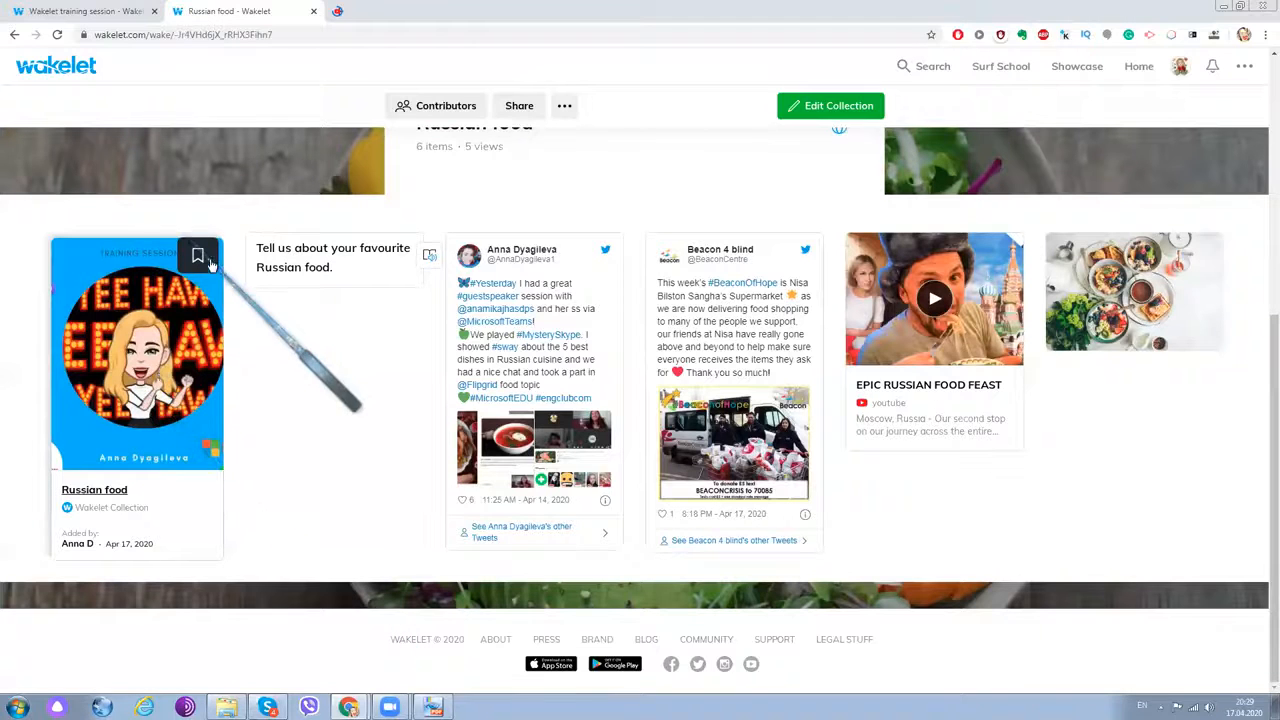
{"action": "scroll", "coordinate": [308, 333], "scroll_direction": "up", "scroll_amount": 5}
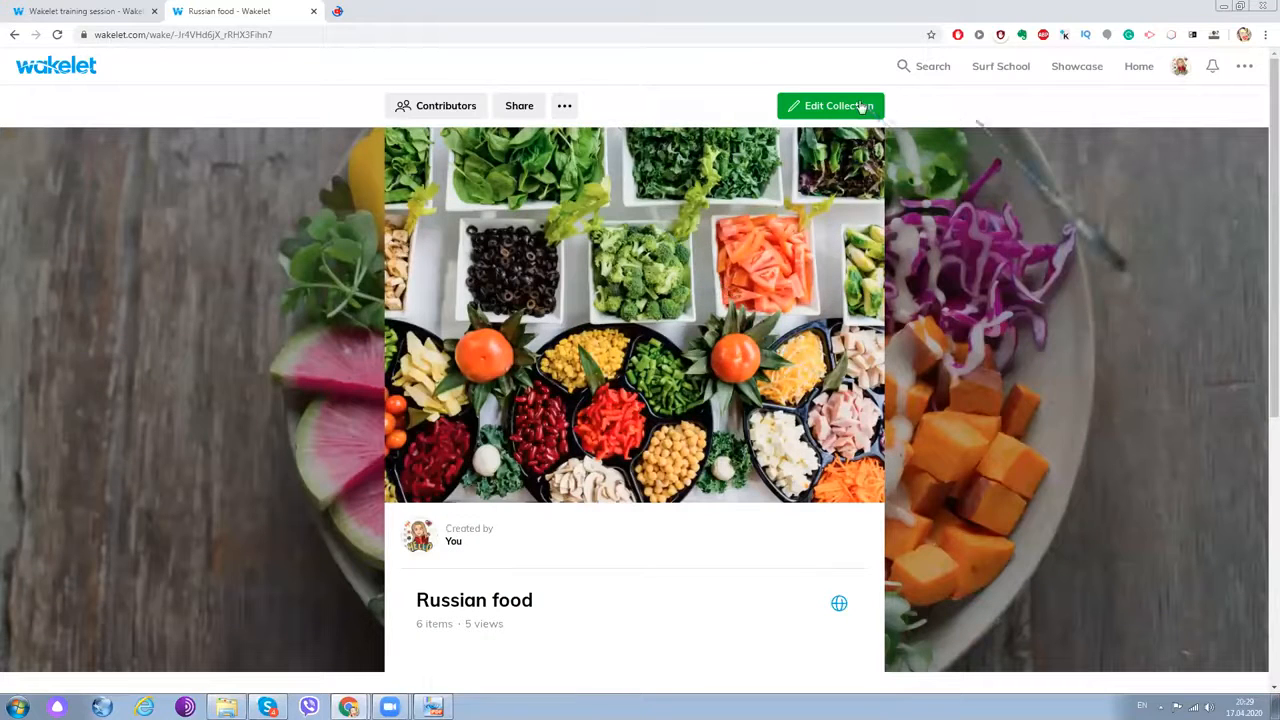
{"action": "left_click", "coordinate": [538, 112]}
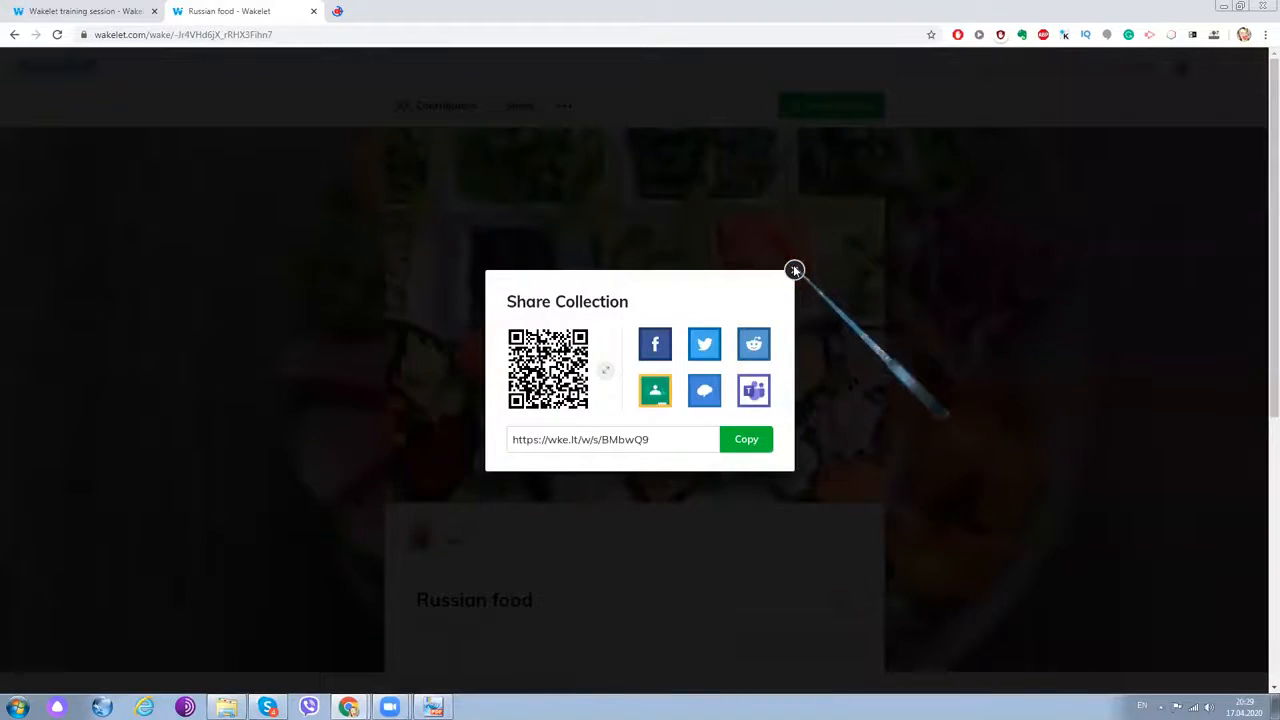
{"action": "left_click", "coordinate": [357, 110]}
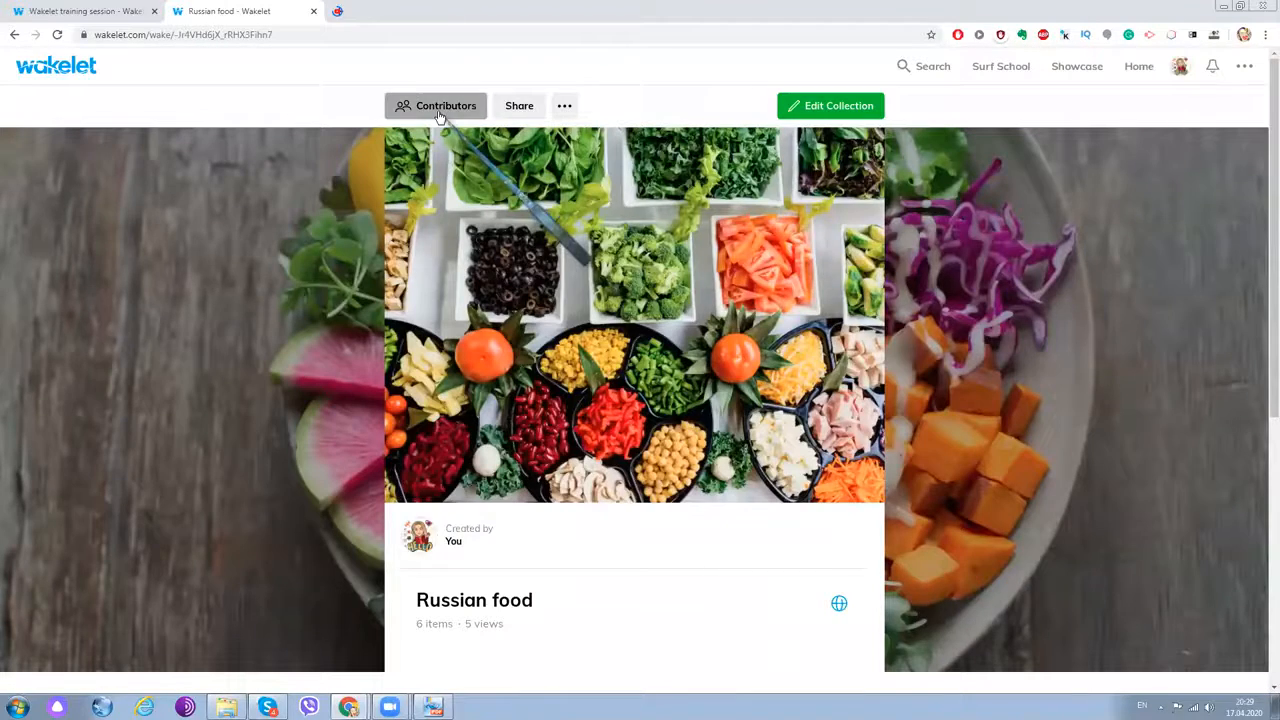
{"action": "left_click", "coordinate": [439, 110]}
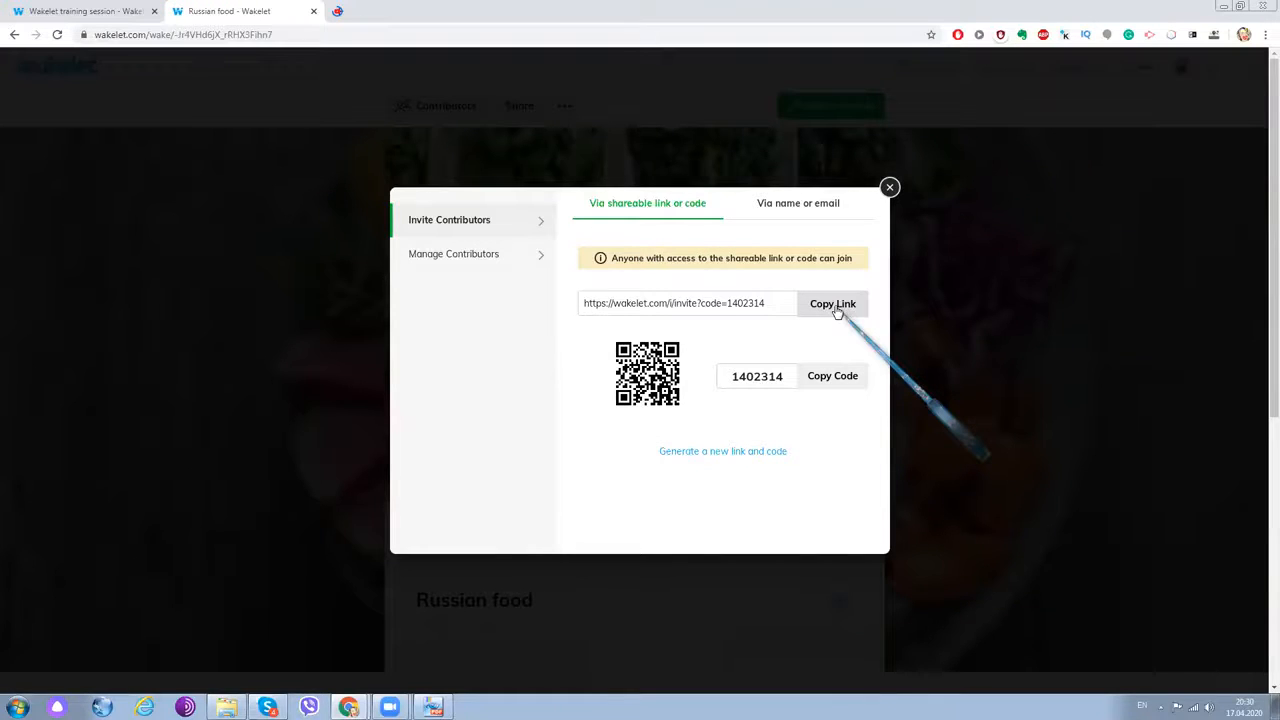
{"action": "left_click", "coordinate": [890, 189]}
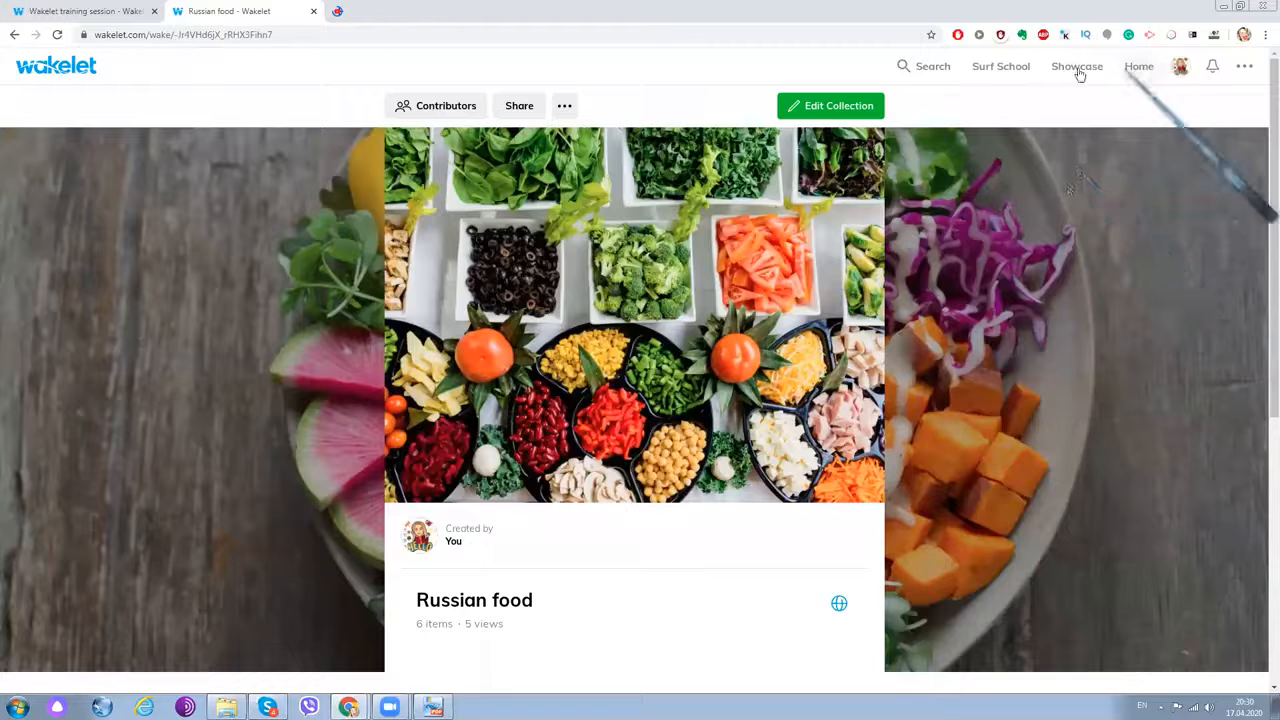
- Start and cancel a Twitter notification to quoted authors, then save the collection's visibility as Public
{"action": "left_click", "coordinate": [565, 107]}
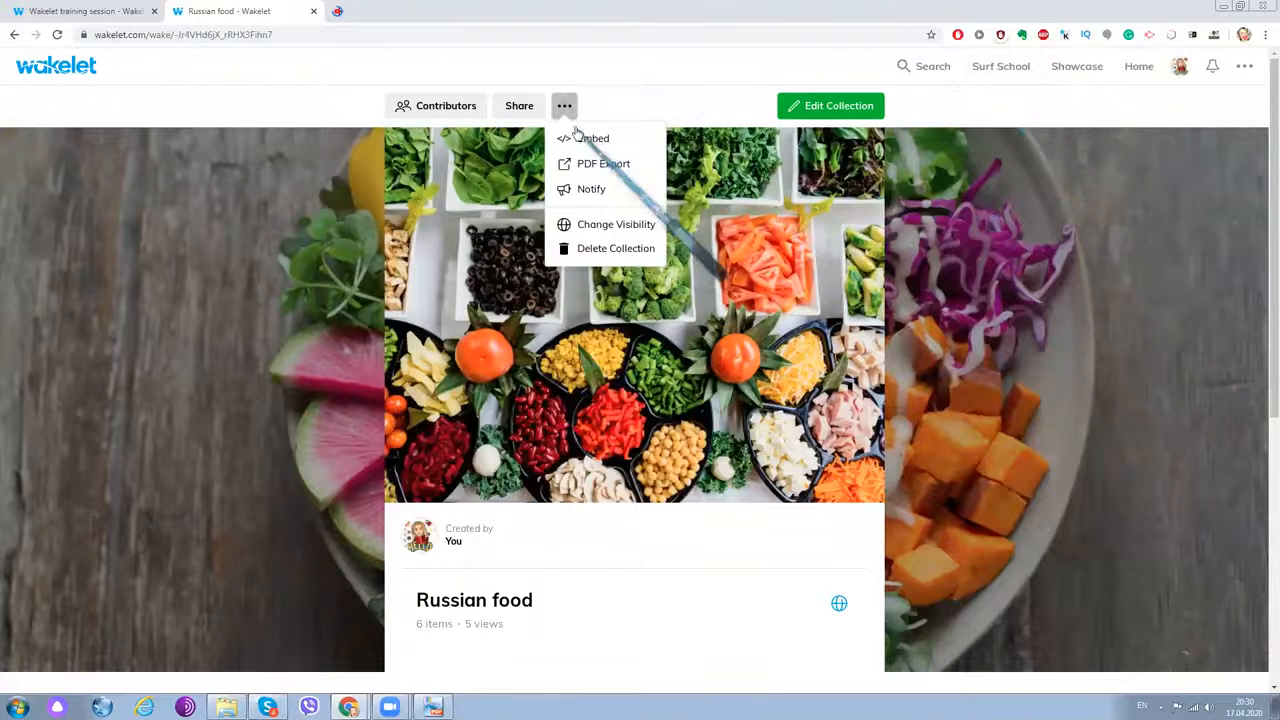
{"action": "left_click", "coordinate": [600, 190]}
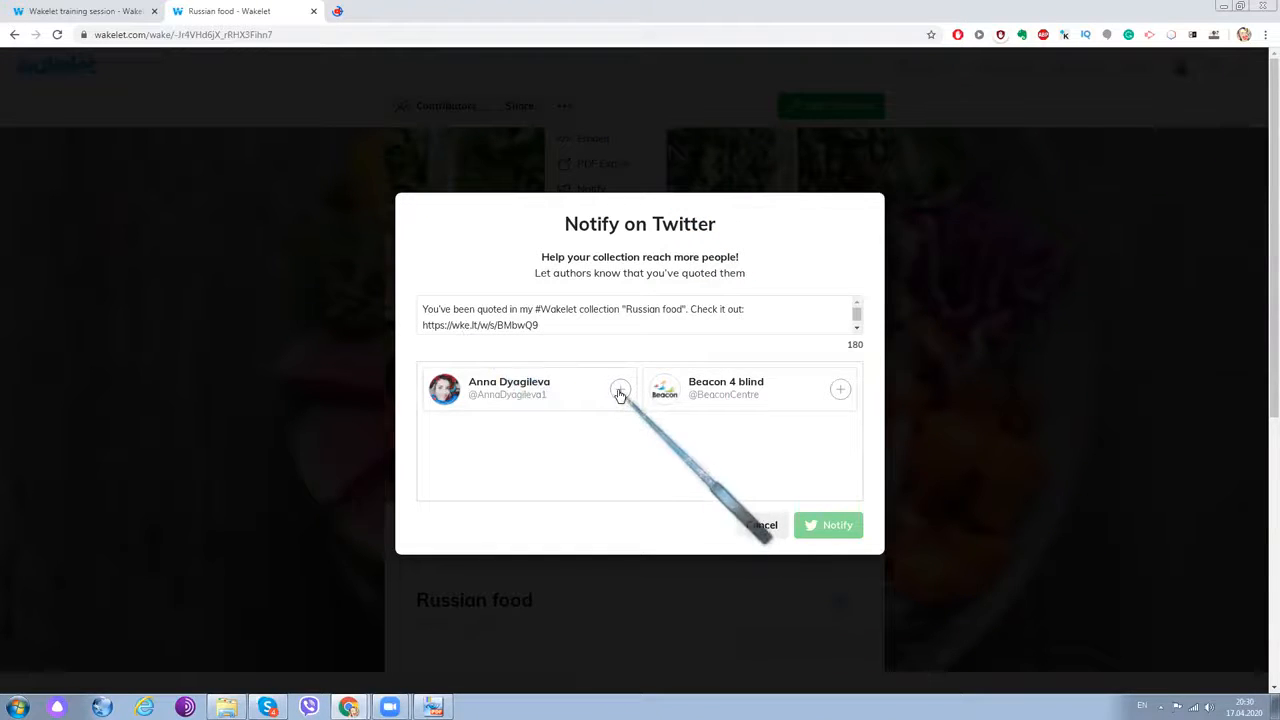
{"action": "left_click", "coordinate": [620, 390]}
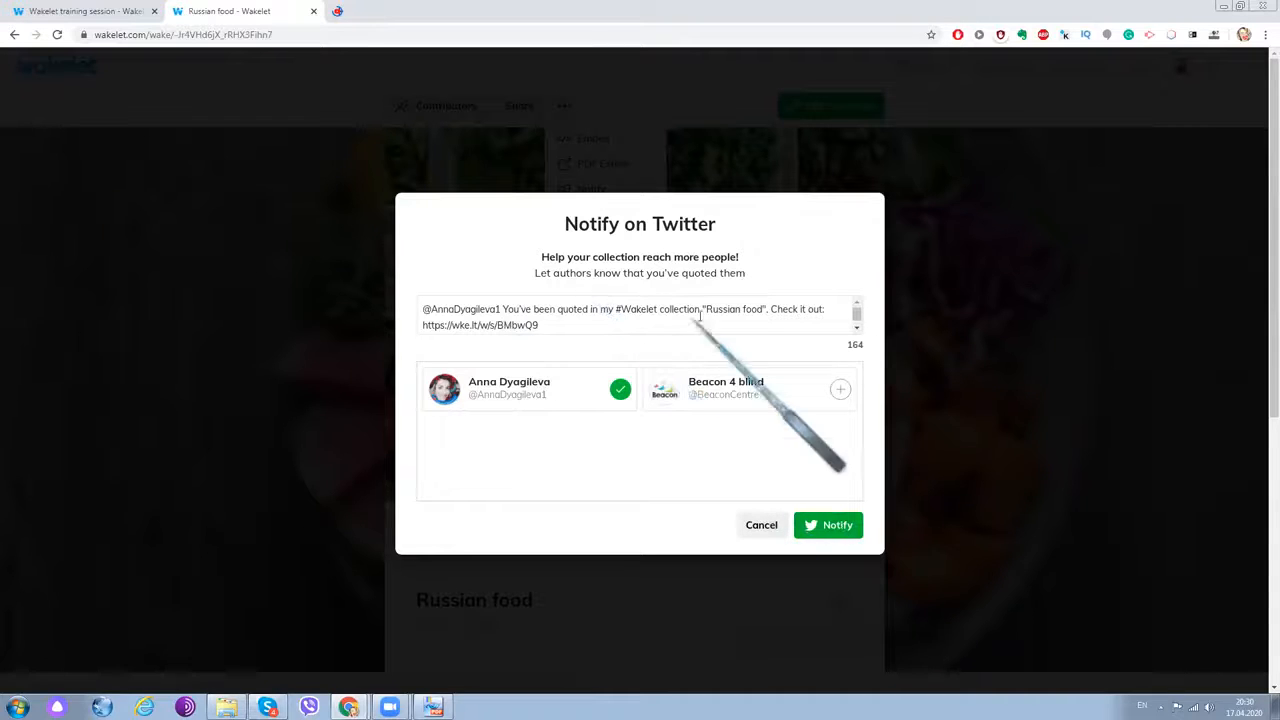
{"action": "left_click", "coordinate": [762, 525]}
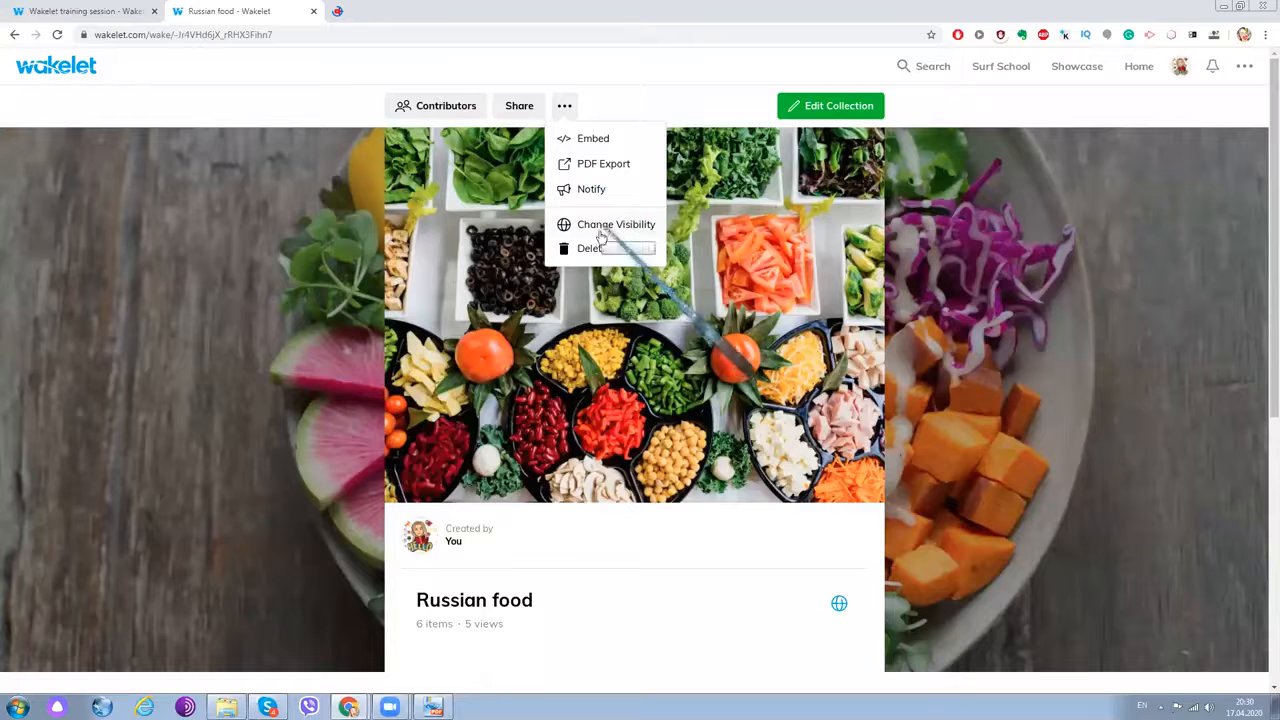
{"action": "left_click", "coordinate": [598, 232]}
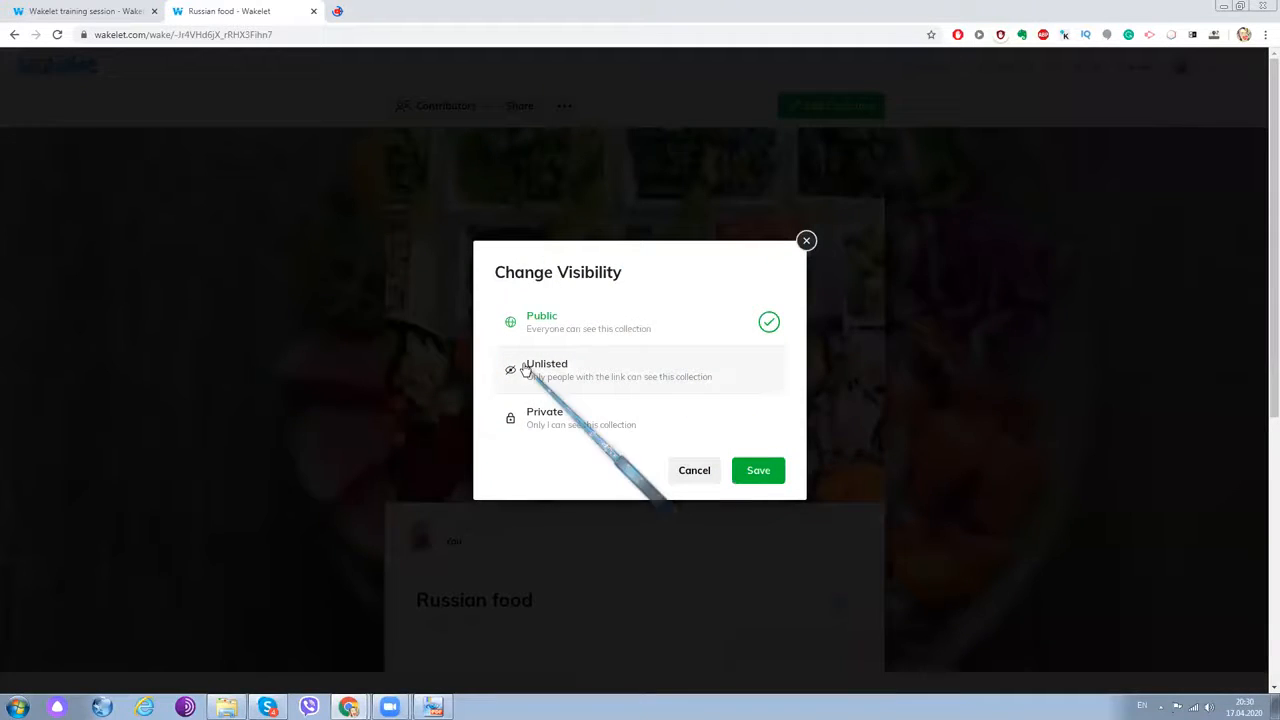
{"action": "left_click", "coordinate": [766, 468]}
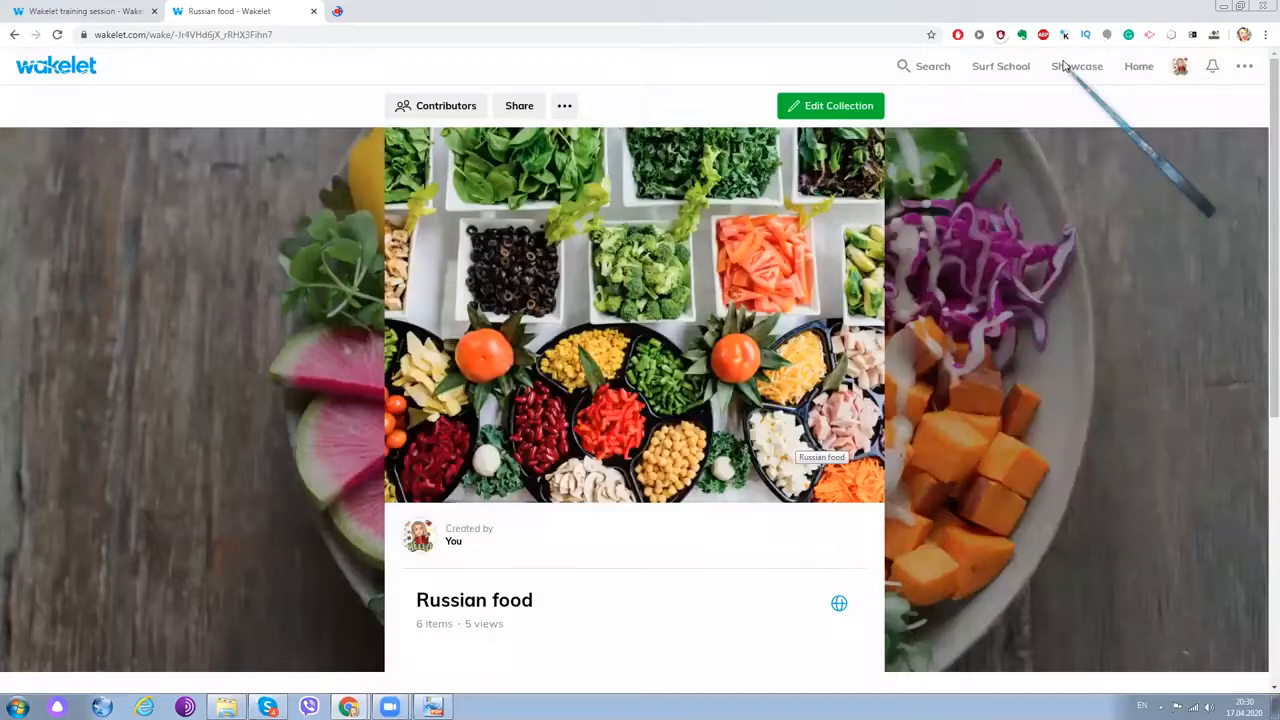
- Browse the profile's collections, open its Share options, then return to the Wakelet training session tab
{"action": "left_click", "coordinate": [1180, 67]}
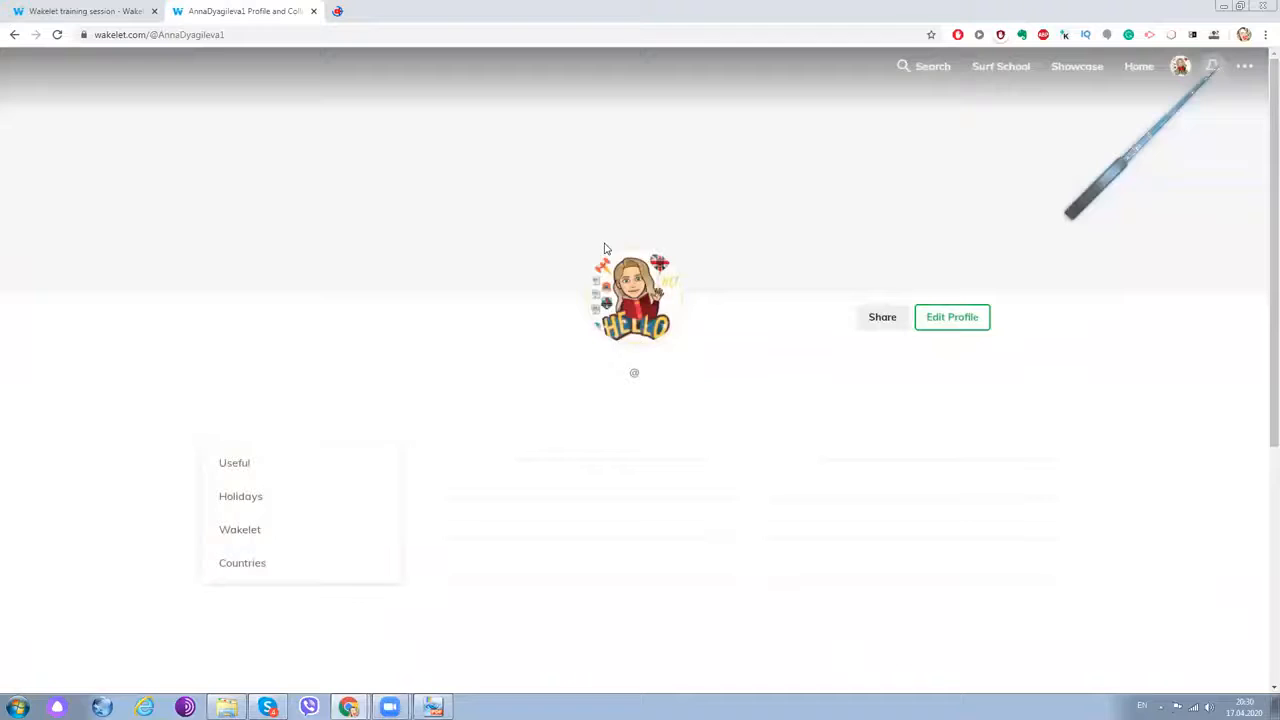
{"action": "scroll", "coordinate": [604, 248], "scroll_direction": "down", "scroll_amount": 3}
{"action": "scroll", "coordinate": [443, 346], "scroll_direction": "down", "scroll_amount": 1}
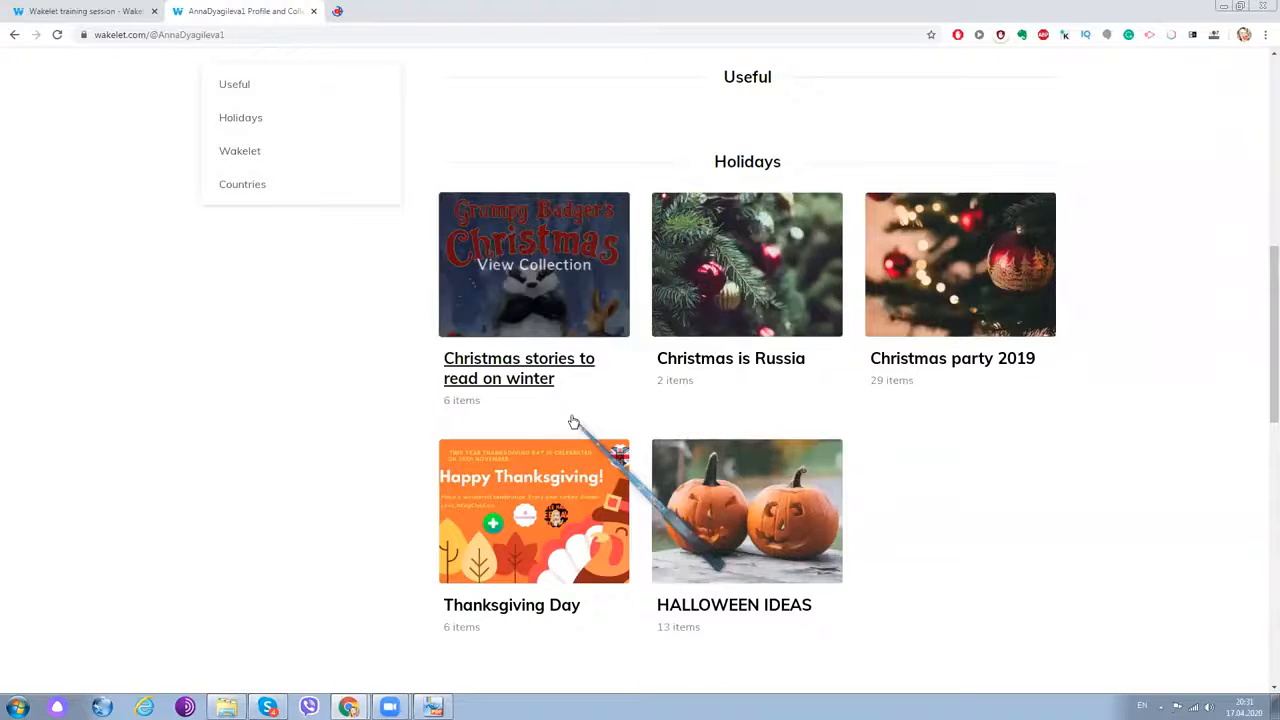
{"action": "scroll", "coordinate": [574, 419], "scroll_direction": "down", "scroll_amount": 1}
{"action": "scroll", "coordinate": [580, 421], "scroll_direction": "up", "scroll_amount": 2}
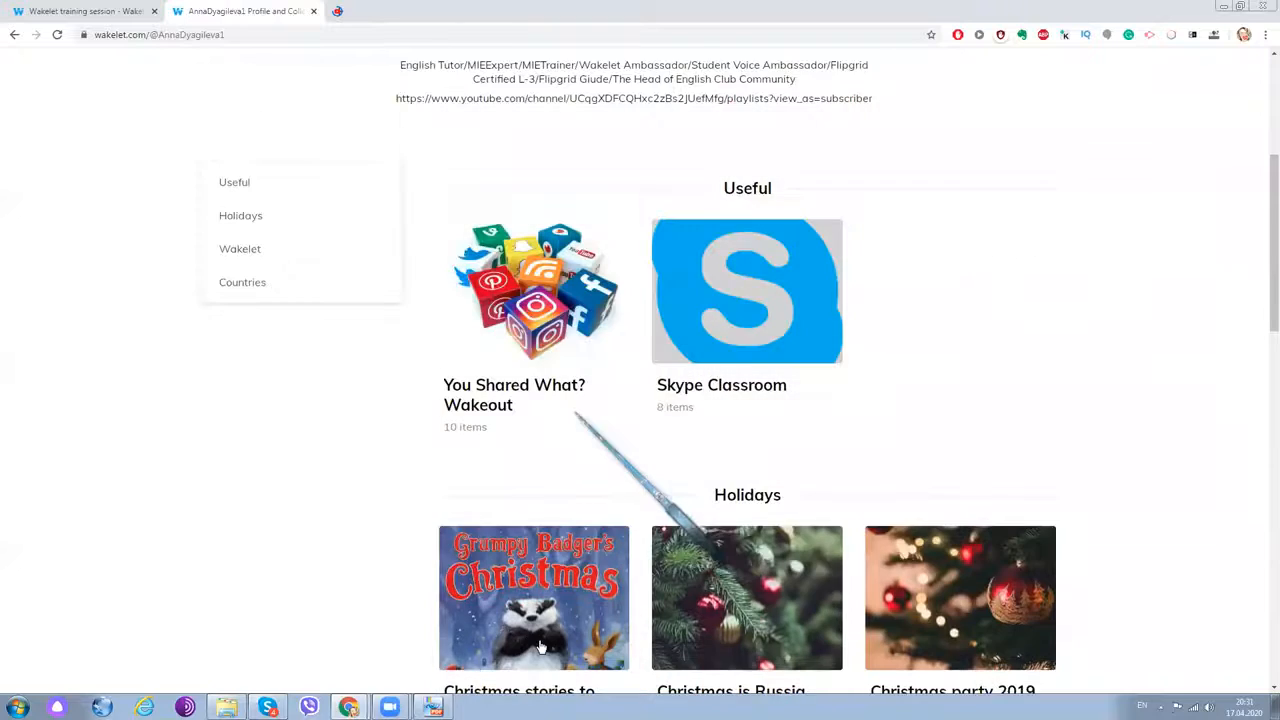
{"action": "scroll", "coordinate": [575, 412], "scroll_direction": "up", "scroll_amount": 4}
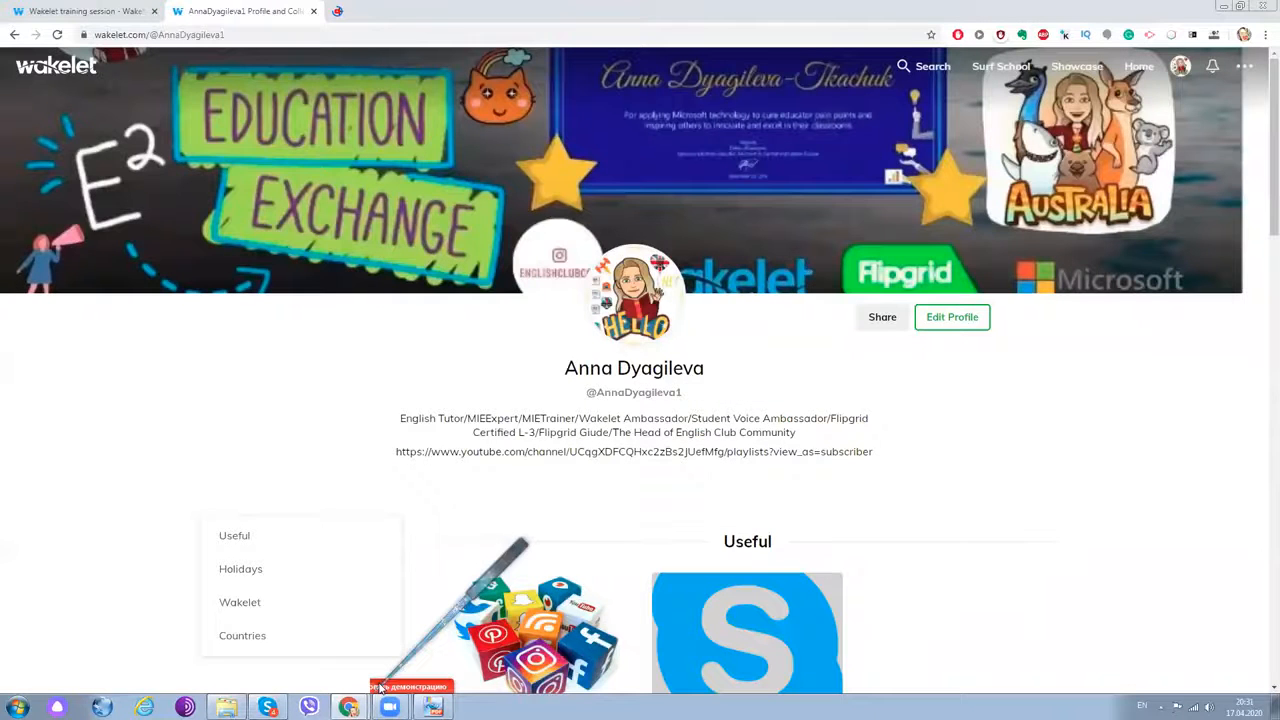
{"action": "left_click", "coordinate": [882, 318]}
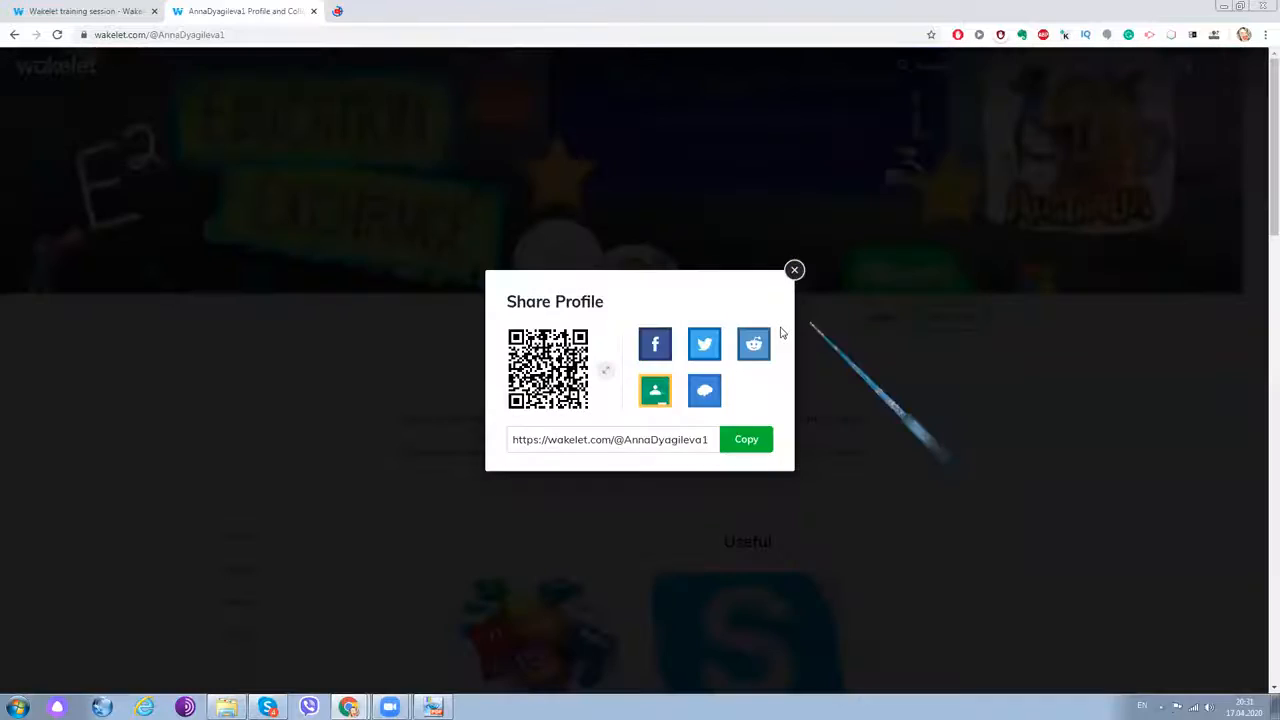
{"action": "left_click", "coordinate": [95, 12]}
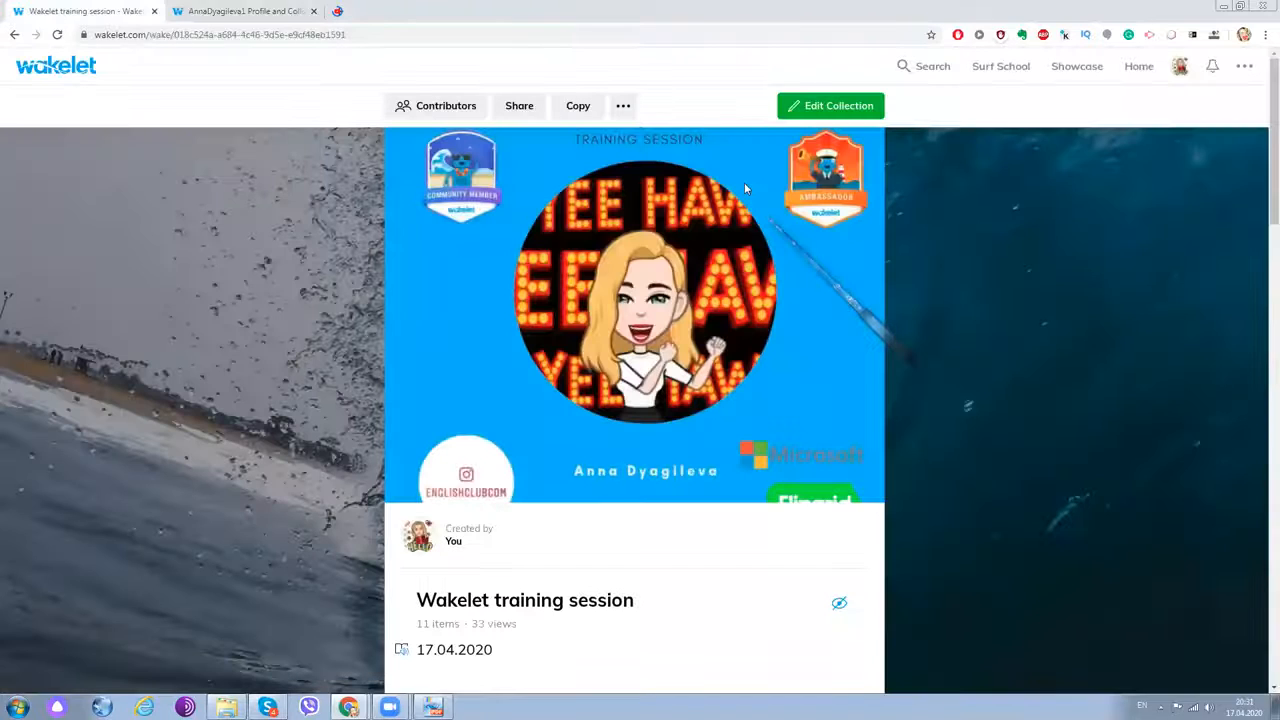